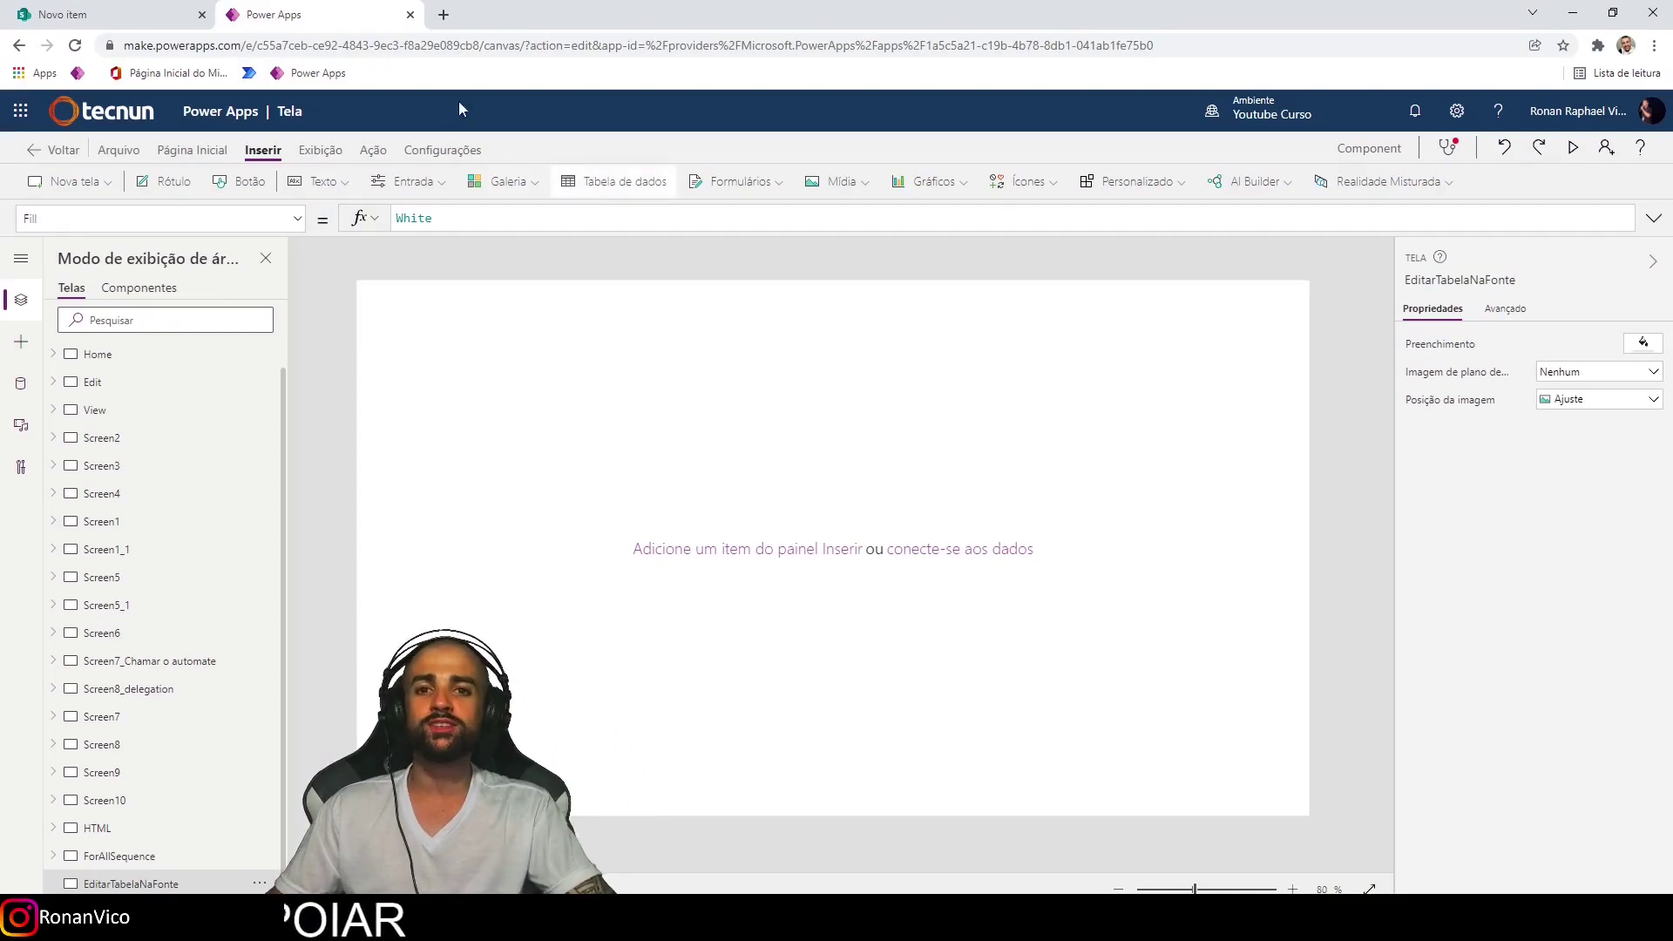
# Add a SharePoint data source using the existing SharePoint connection.
pyautogui.click(174, 10)
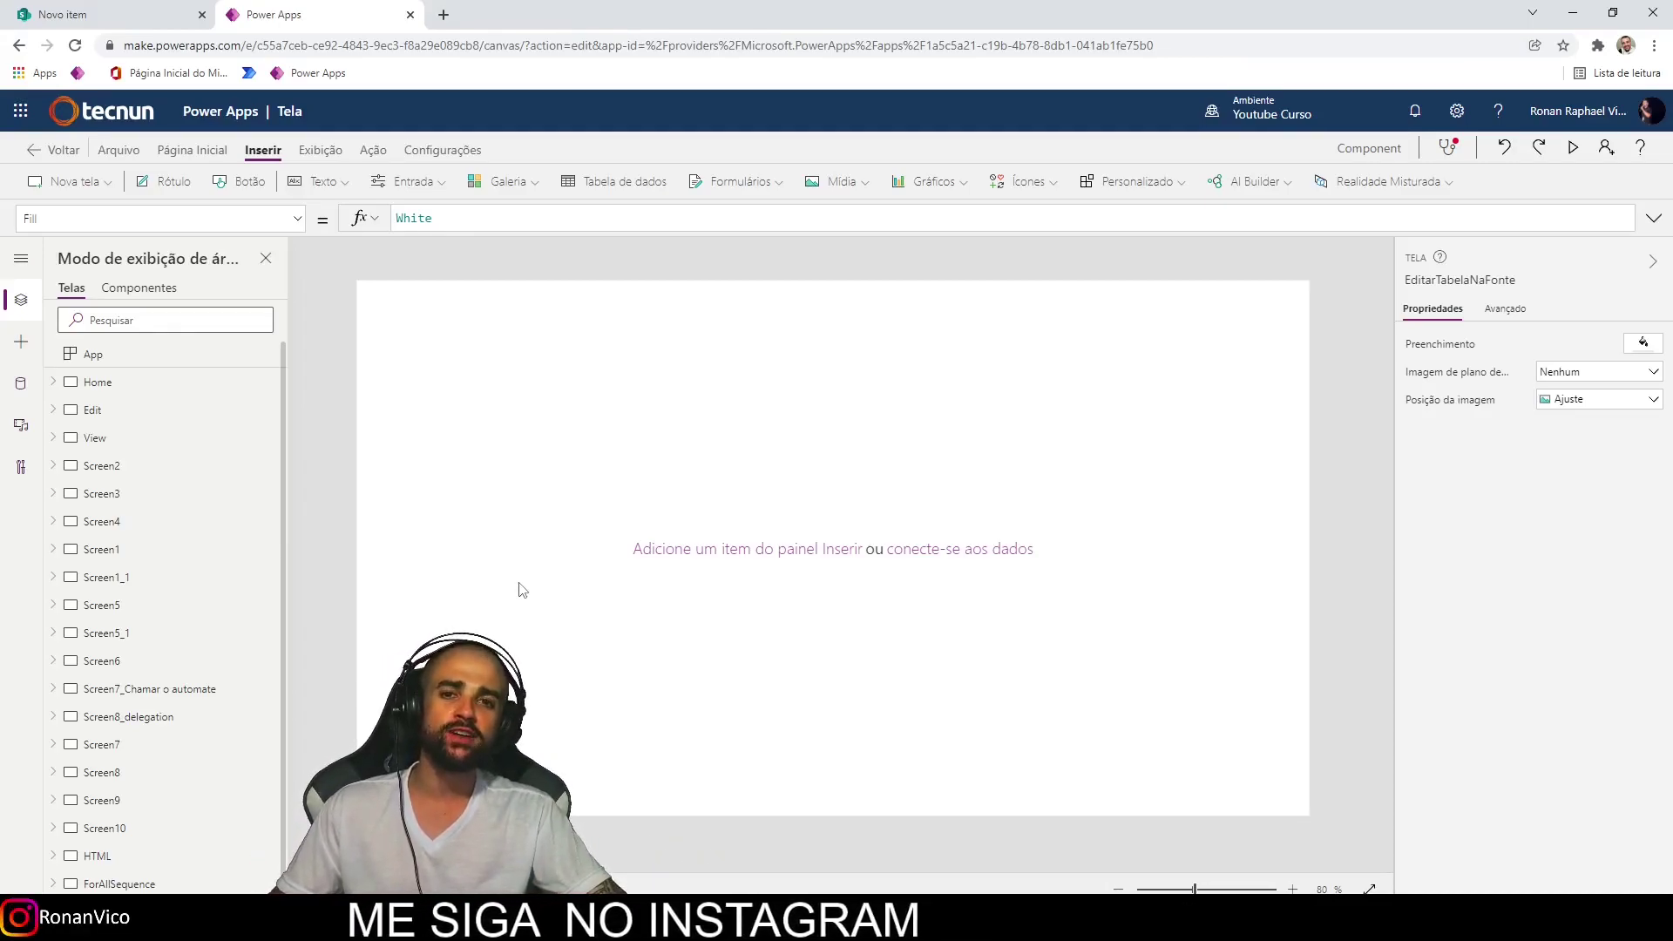
pyautogui.click(21, 384)
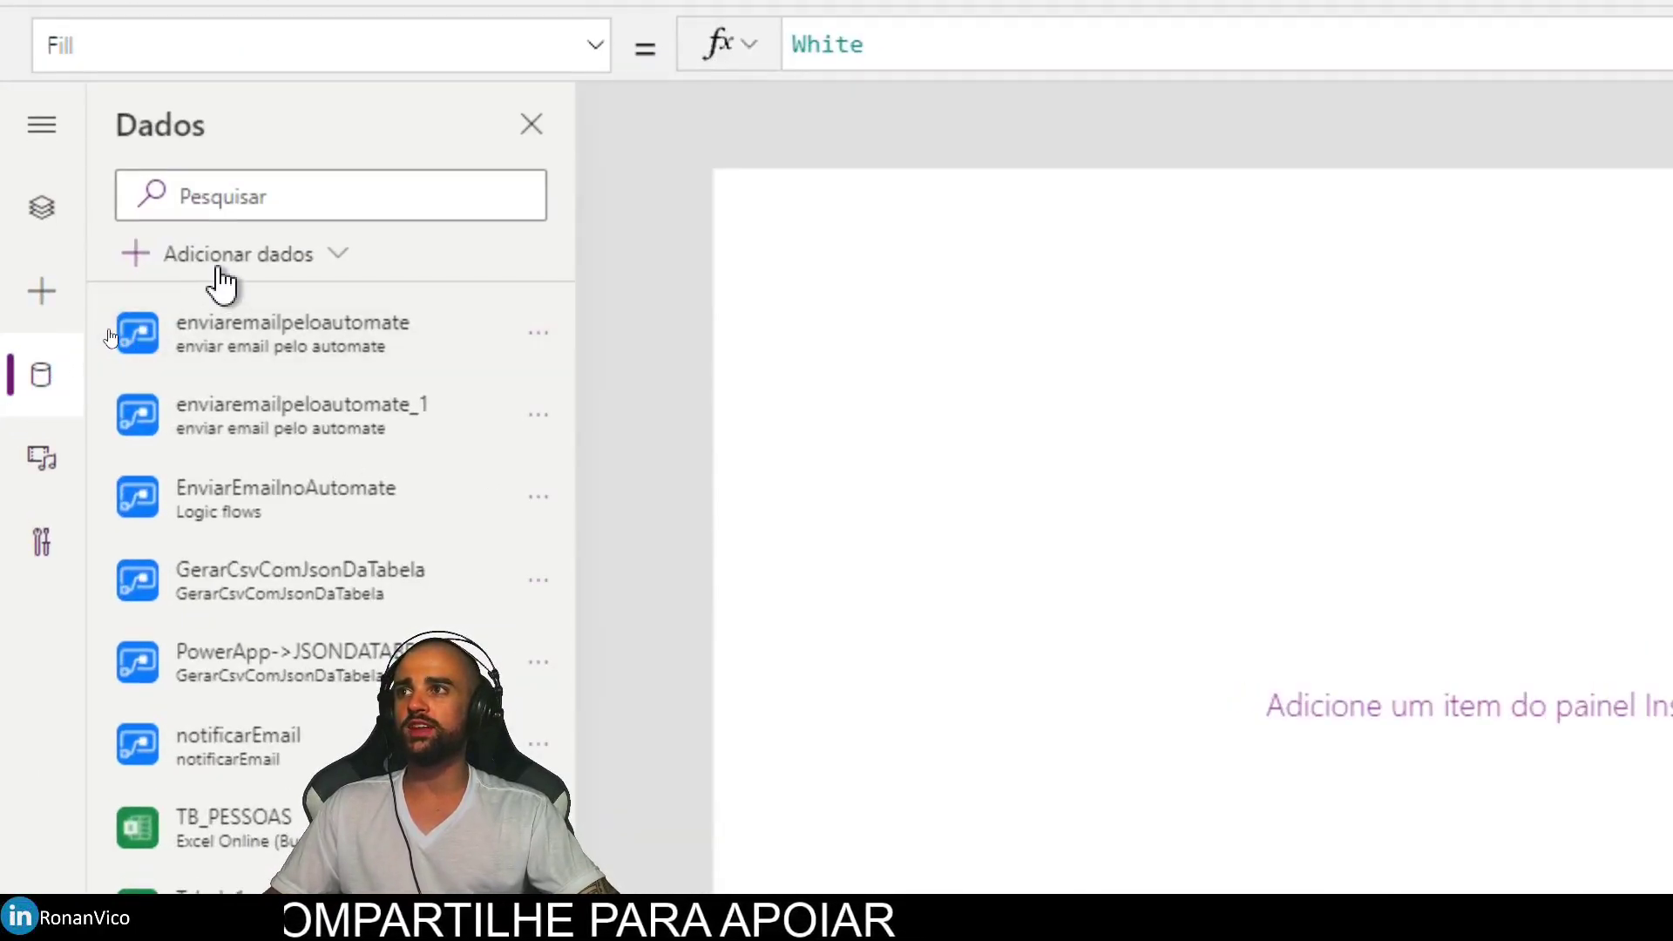
pyautogui.click(241, 258)
pyautogui.write('share')
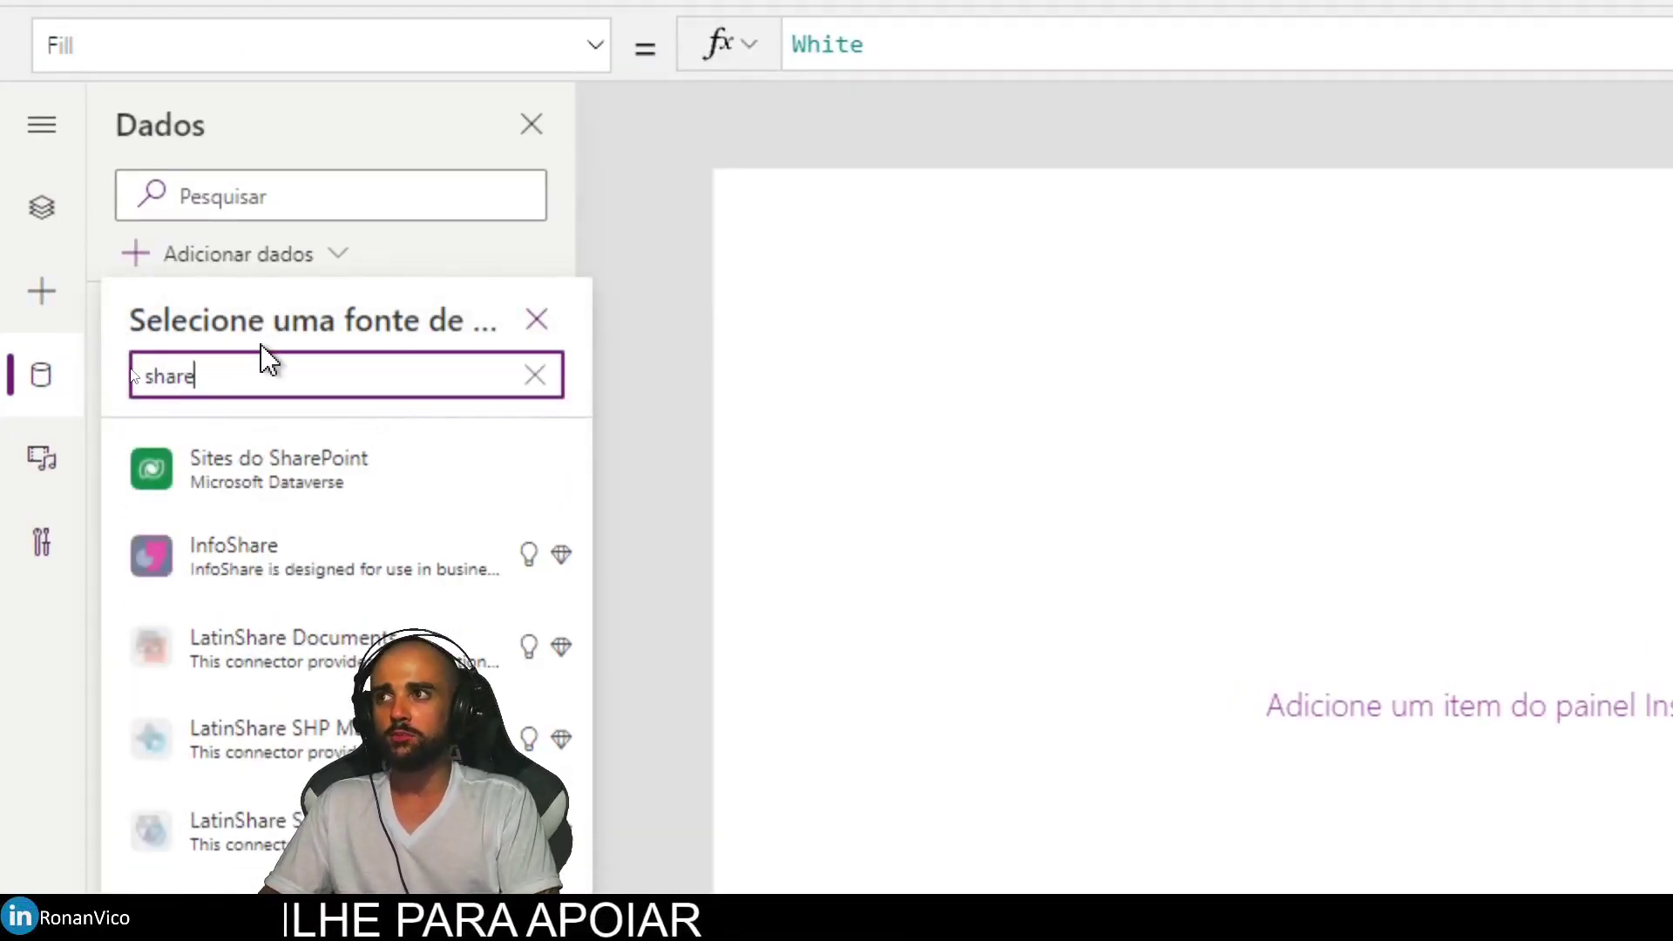
pyautogui.write('point')
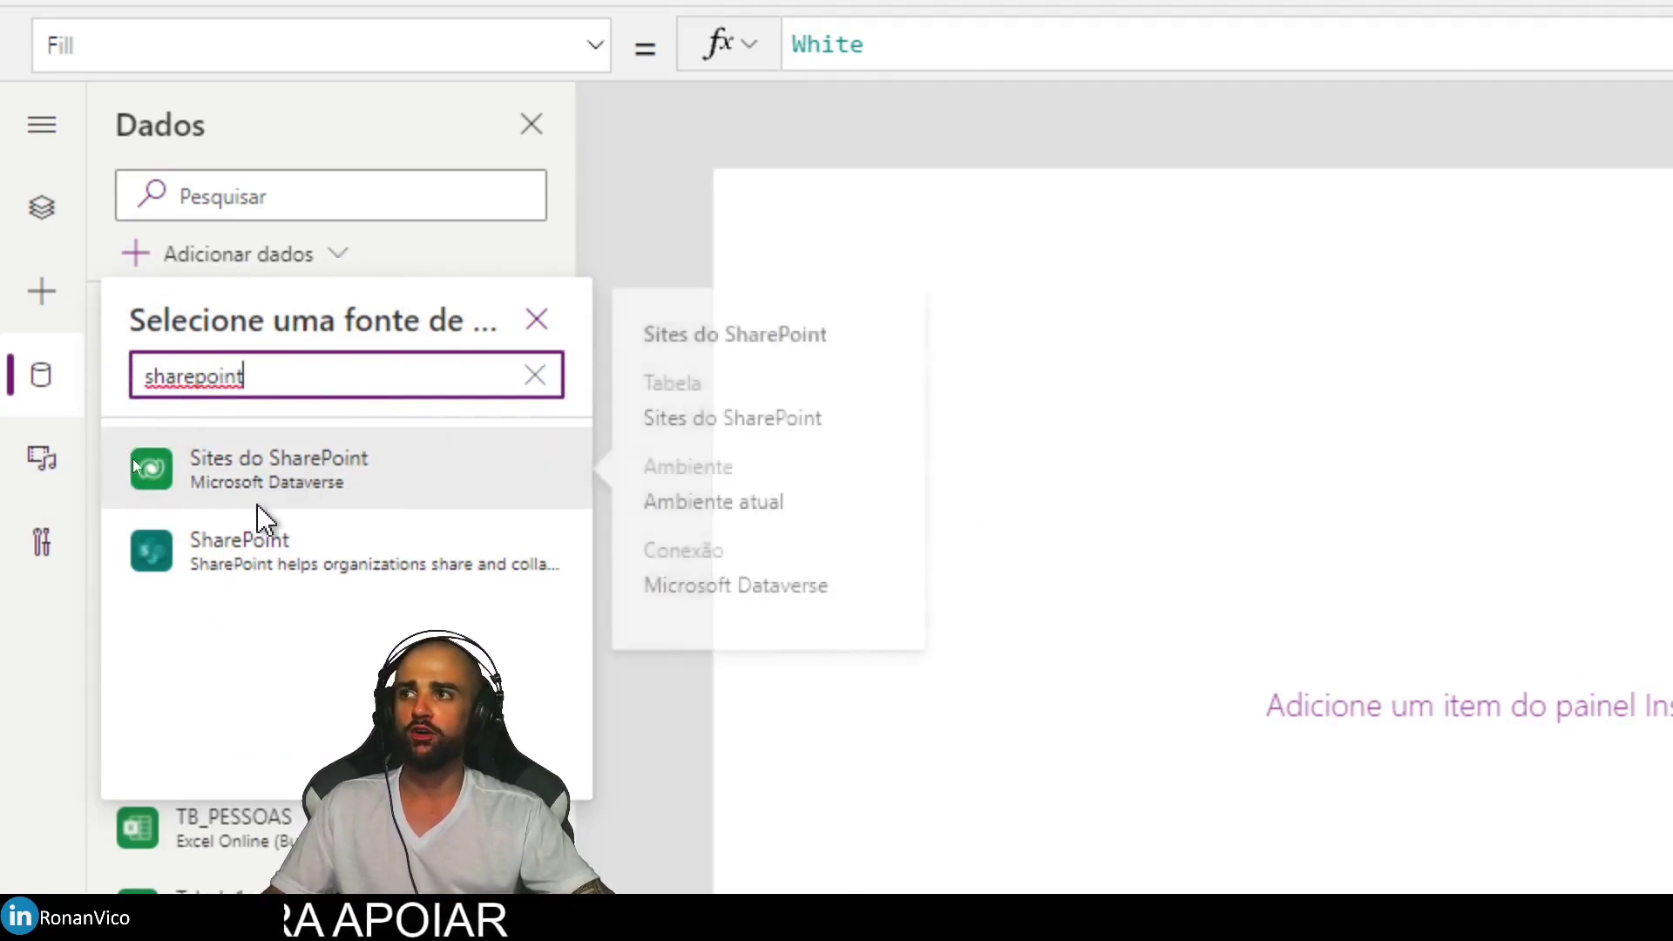
pyautogui.click(381, 565)
pyautogui.click(381, 567)
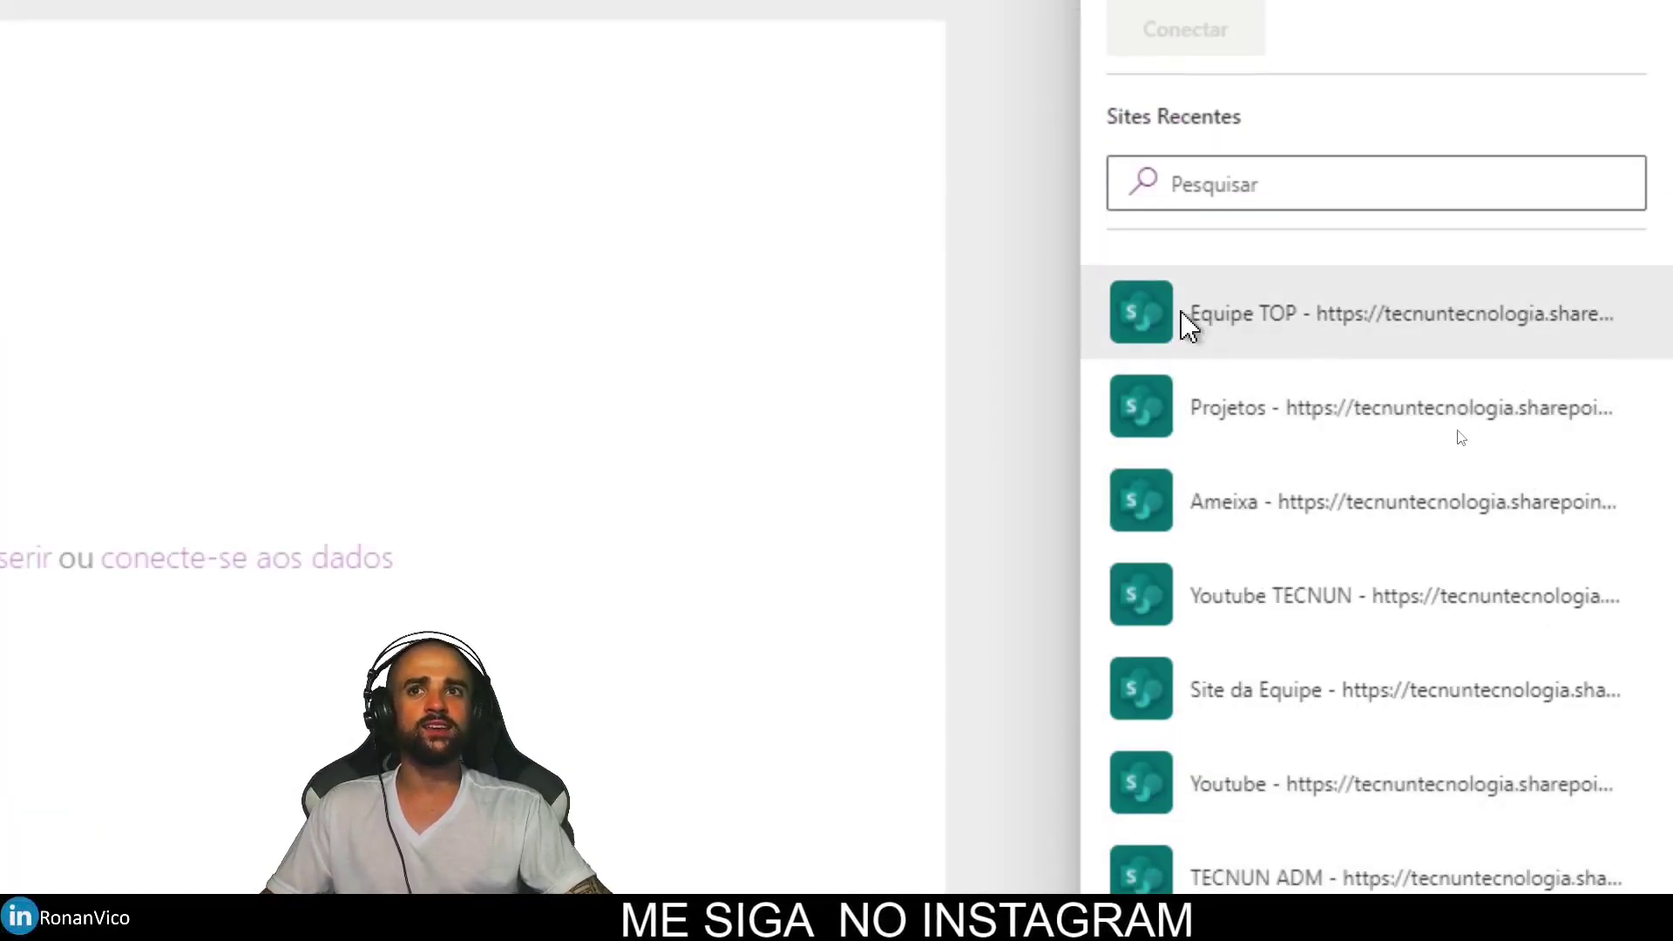
# Pick the PEDIDOS list from the Equipe TOP site and connect it.
pyautogui.click(1189, 327)
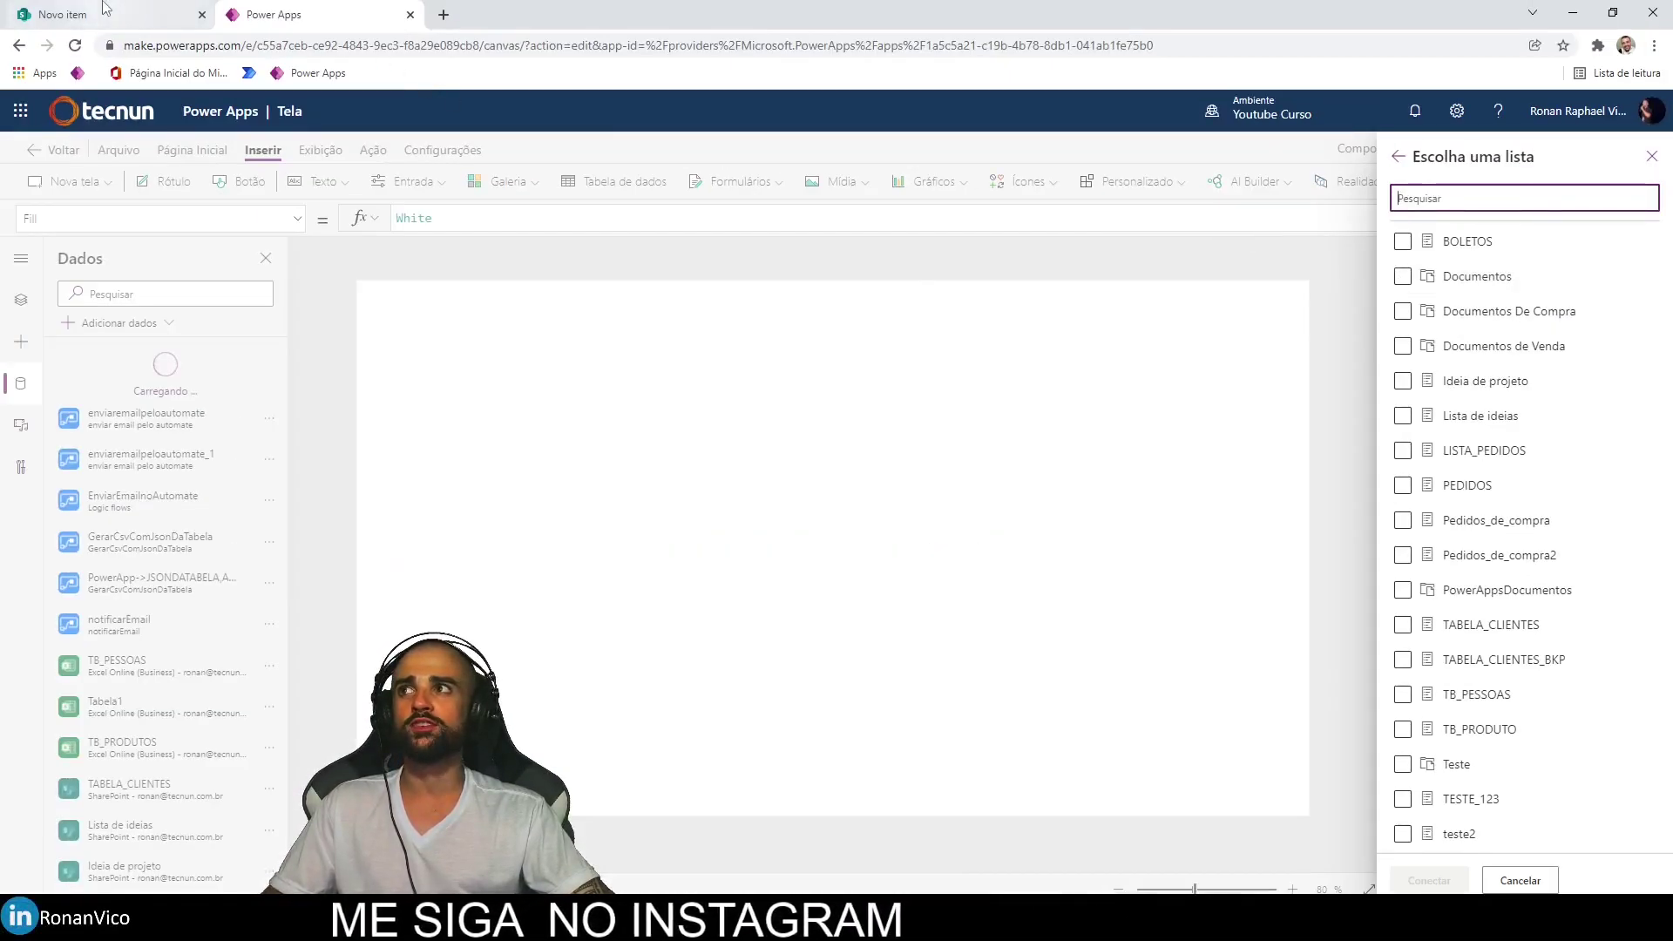
pyautogui.click(88, 14)
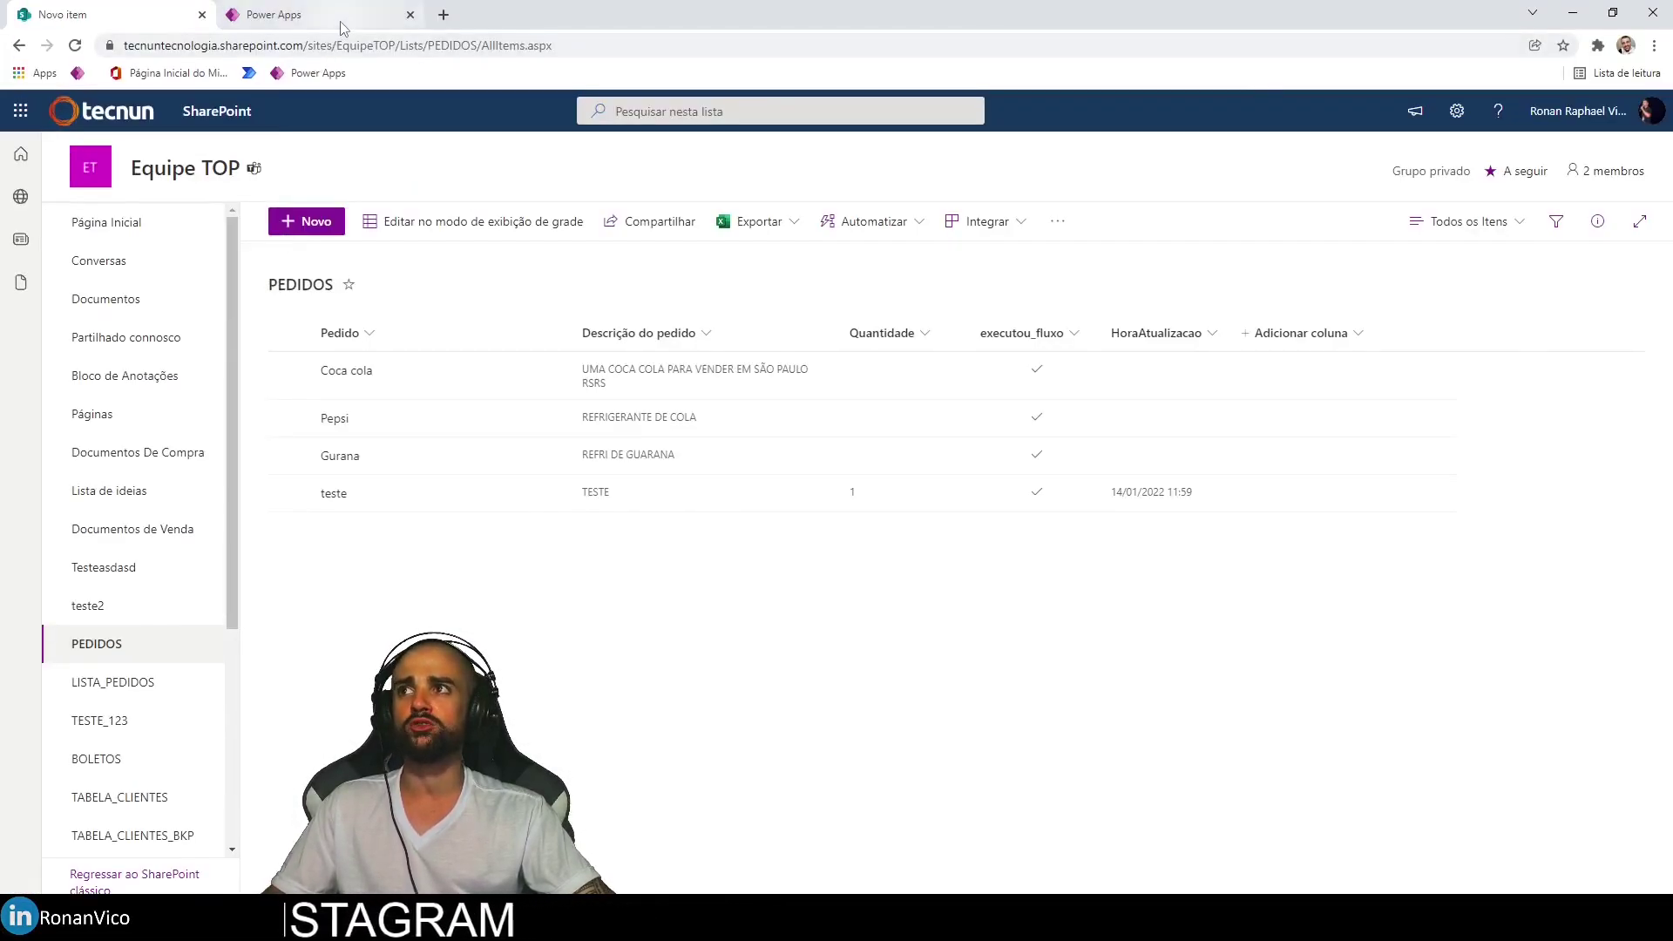
pyautogui.click(341, 26)
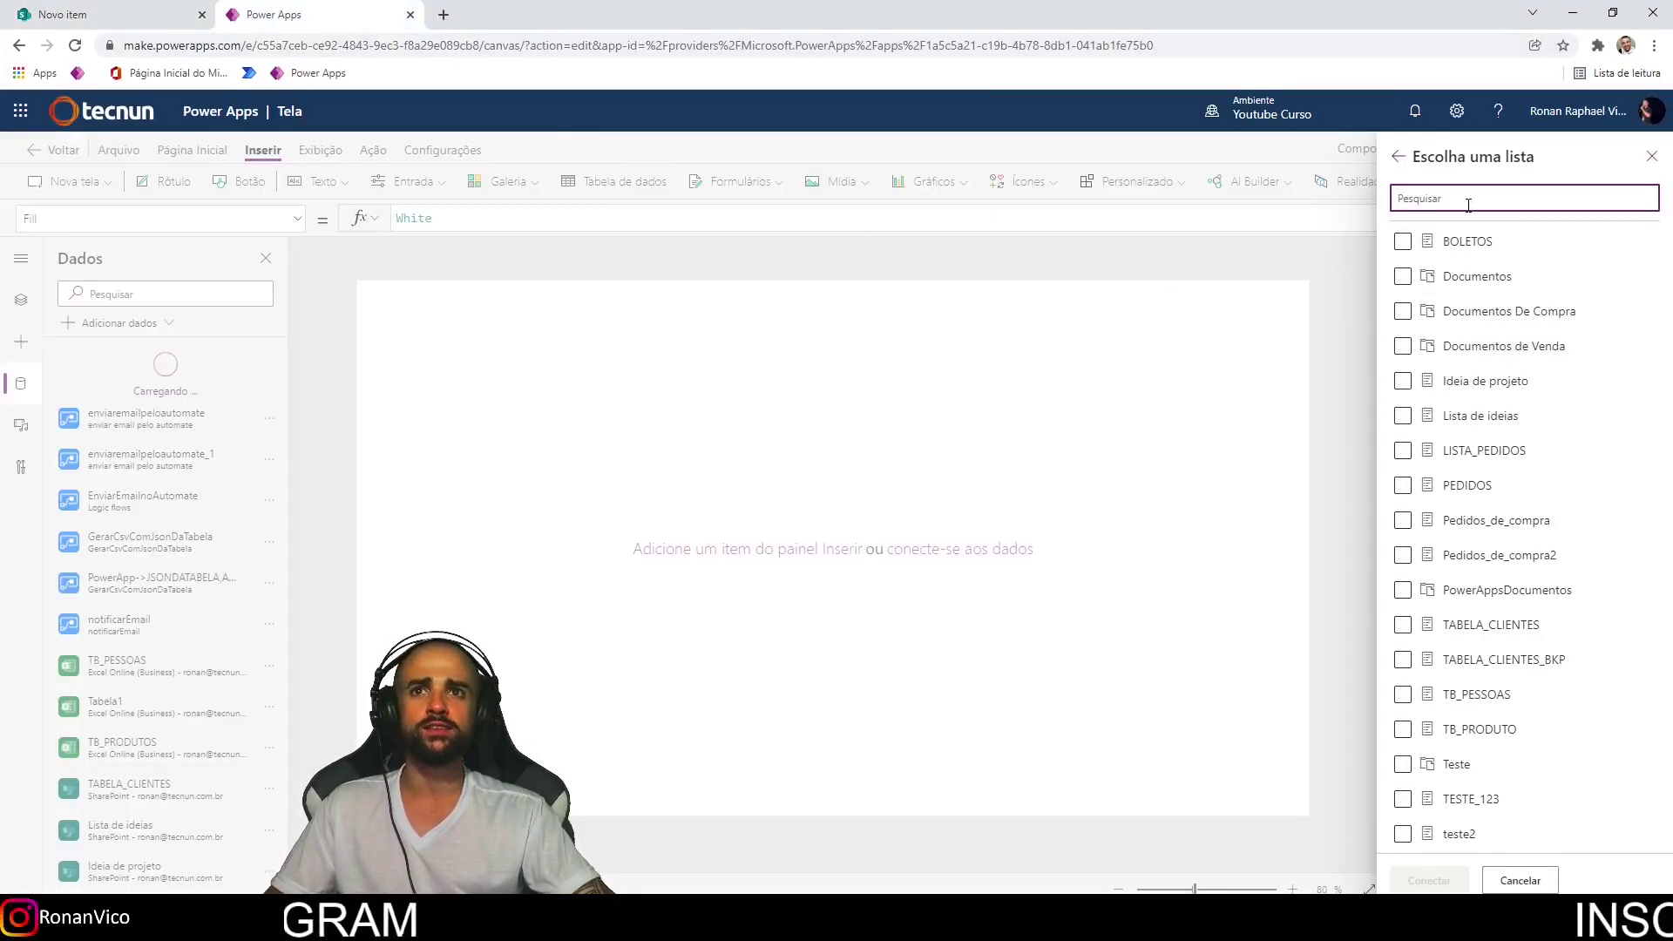
pyautogui.write('pedidos')
pyautogui.click(1468, 276)
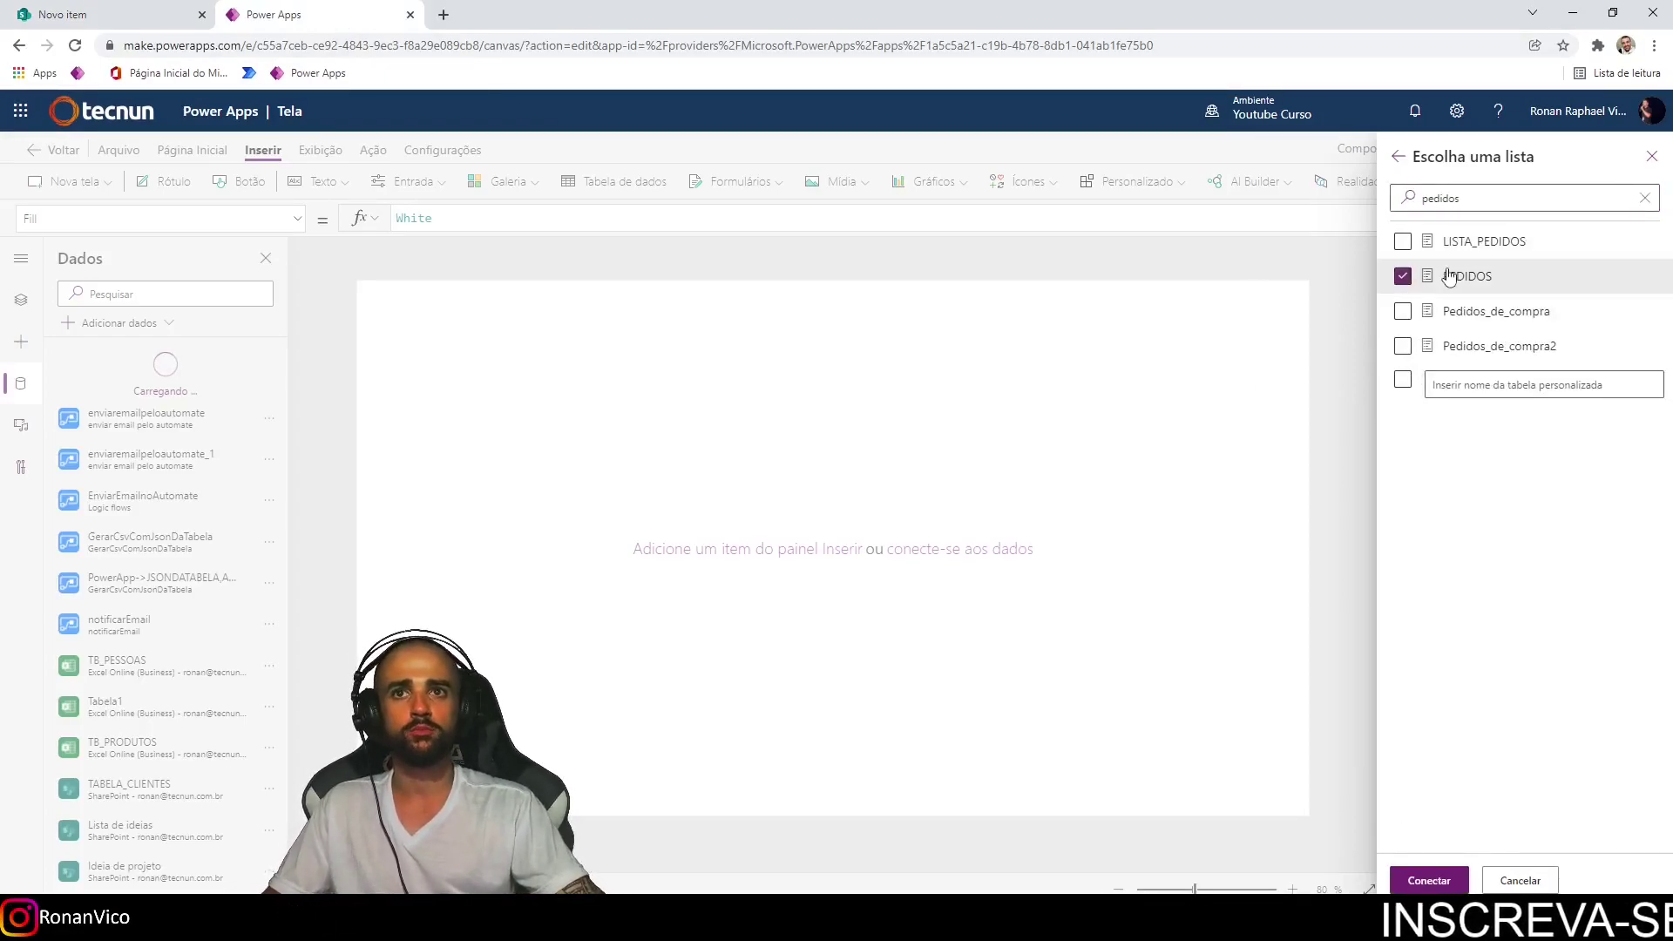
pyautogui.click(1429, 881)
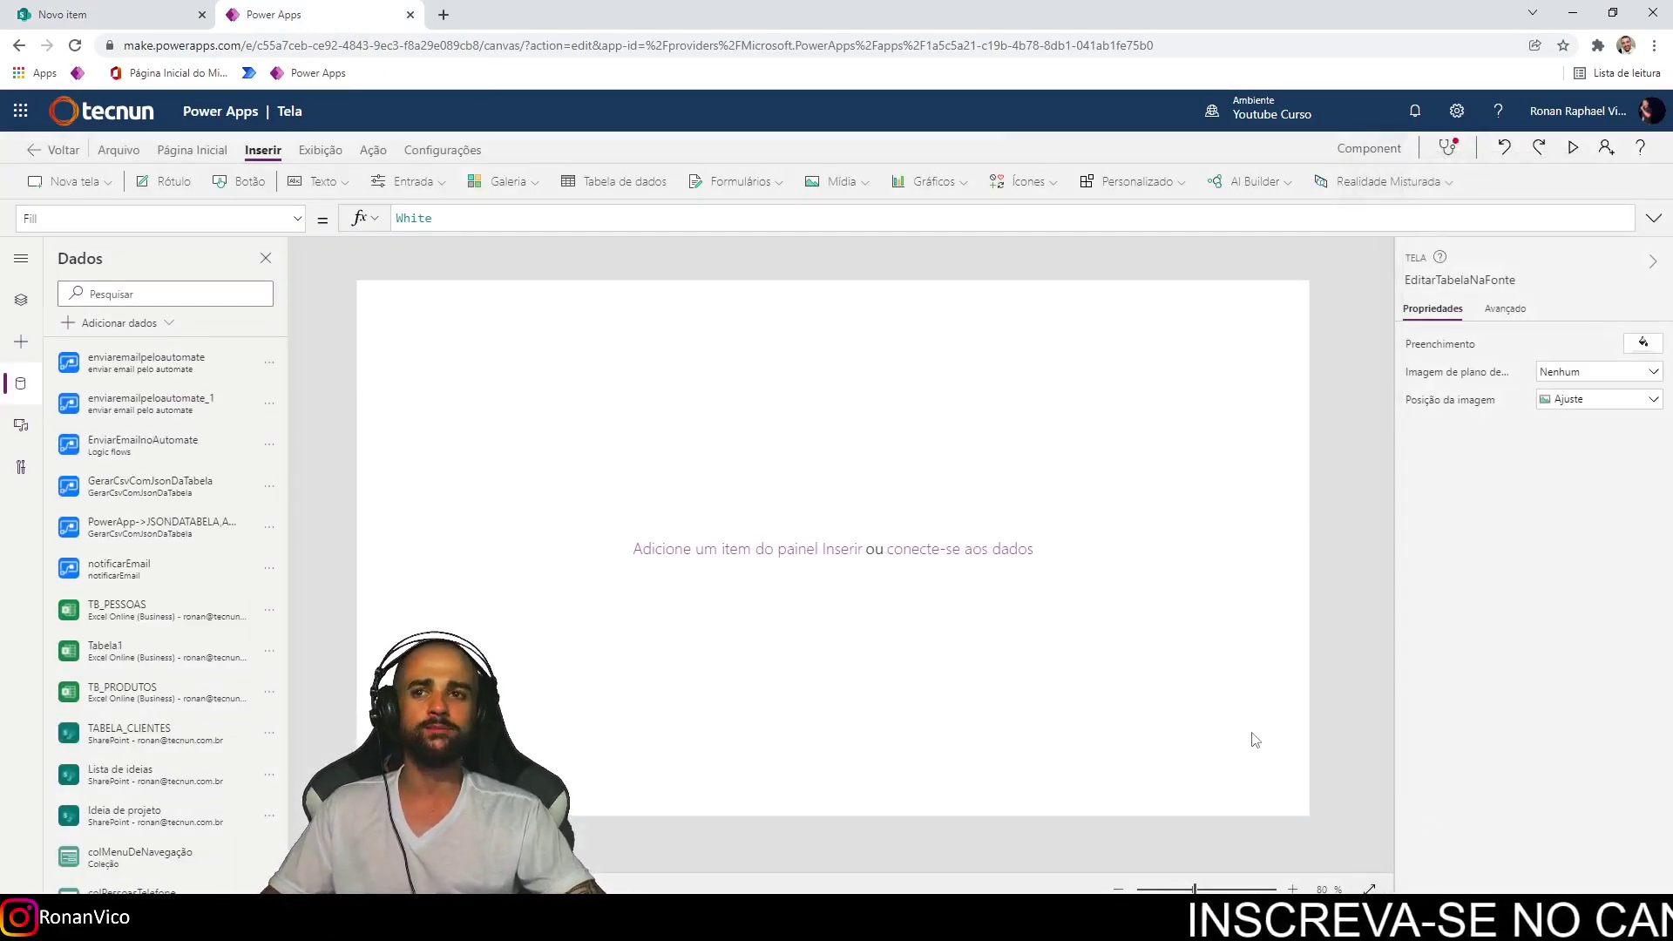
pyautogui.scroll(-5, 188, 544)
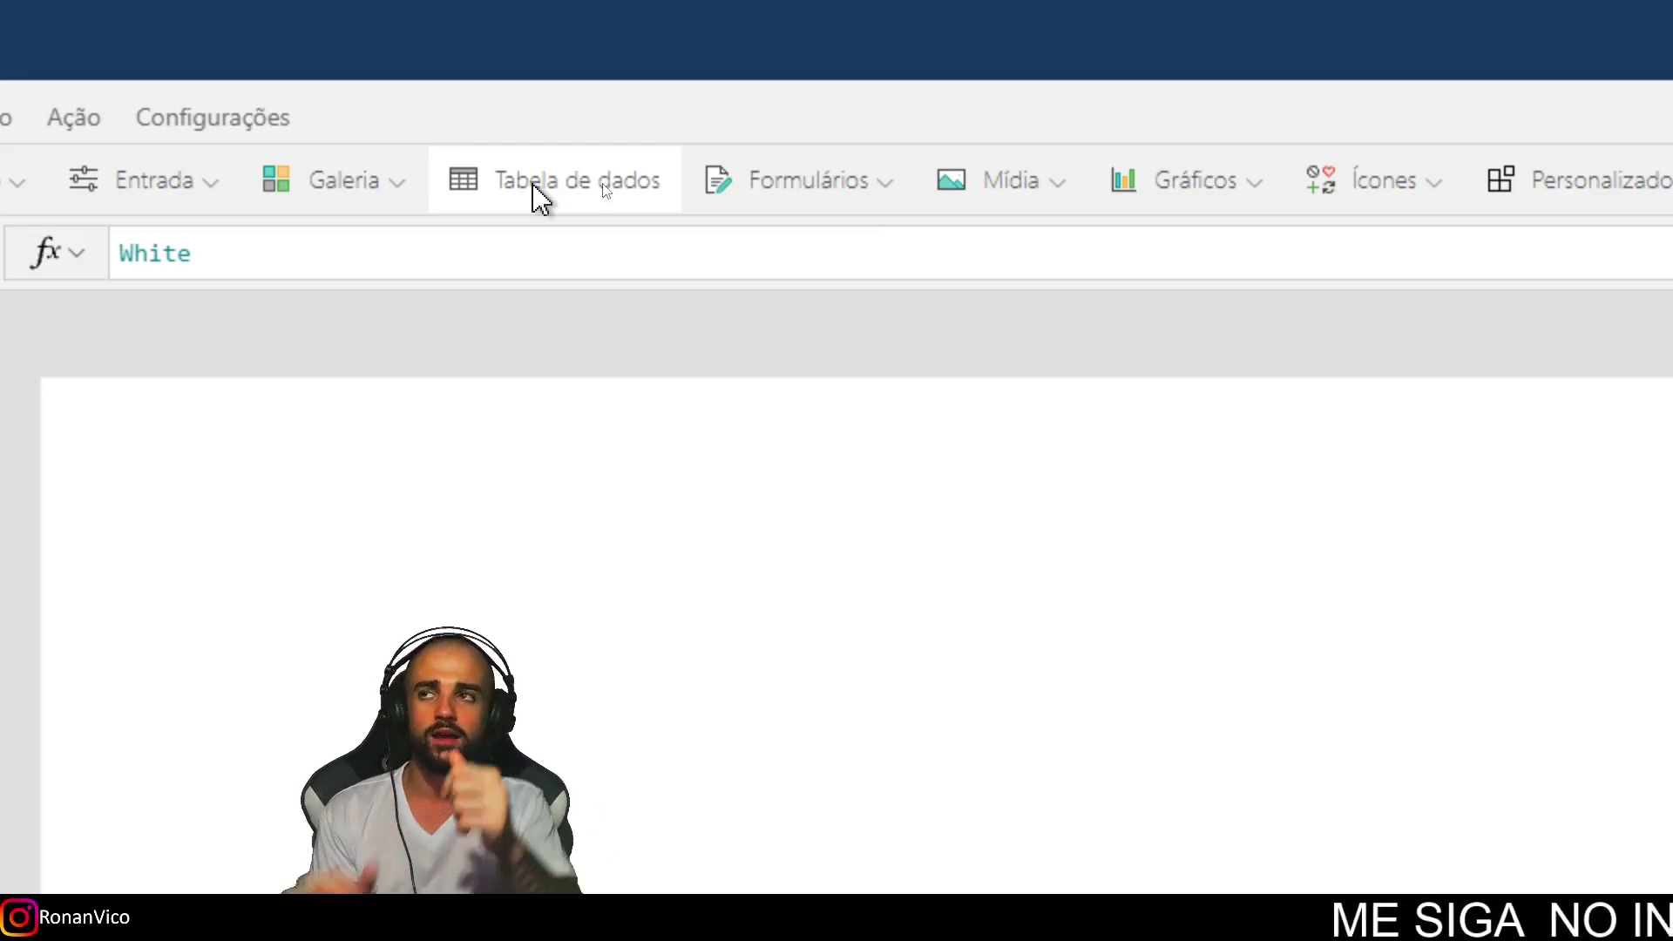
# Insert a vertical gallery with sample items and move it on the screen.
pyautogui.click(636, 195)
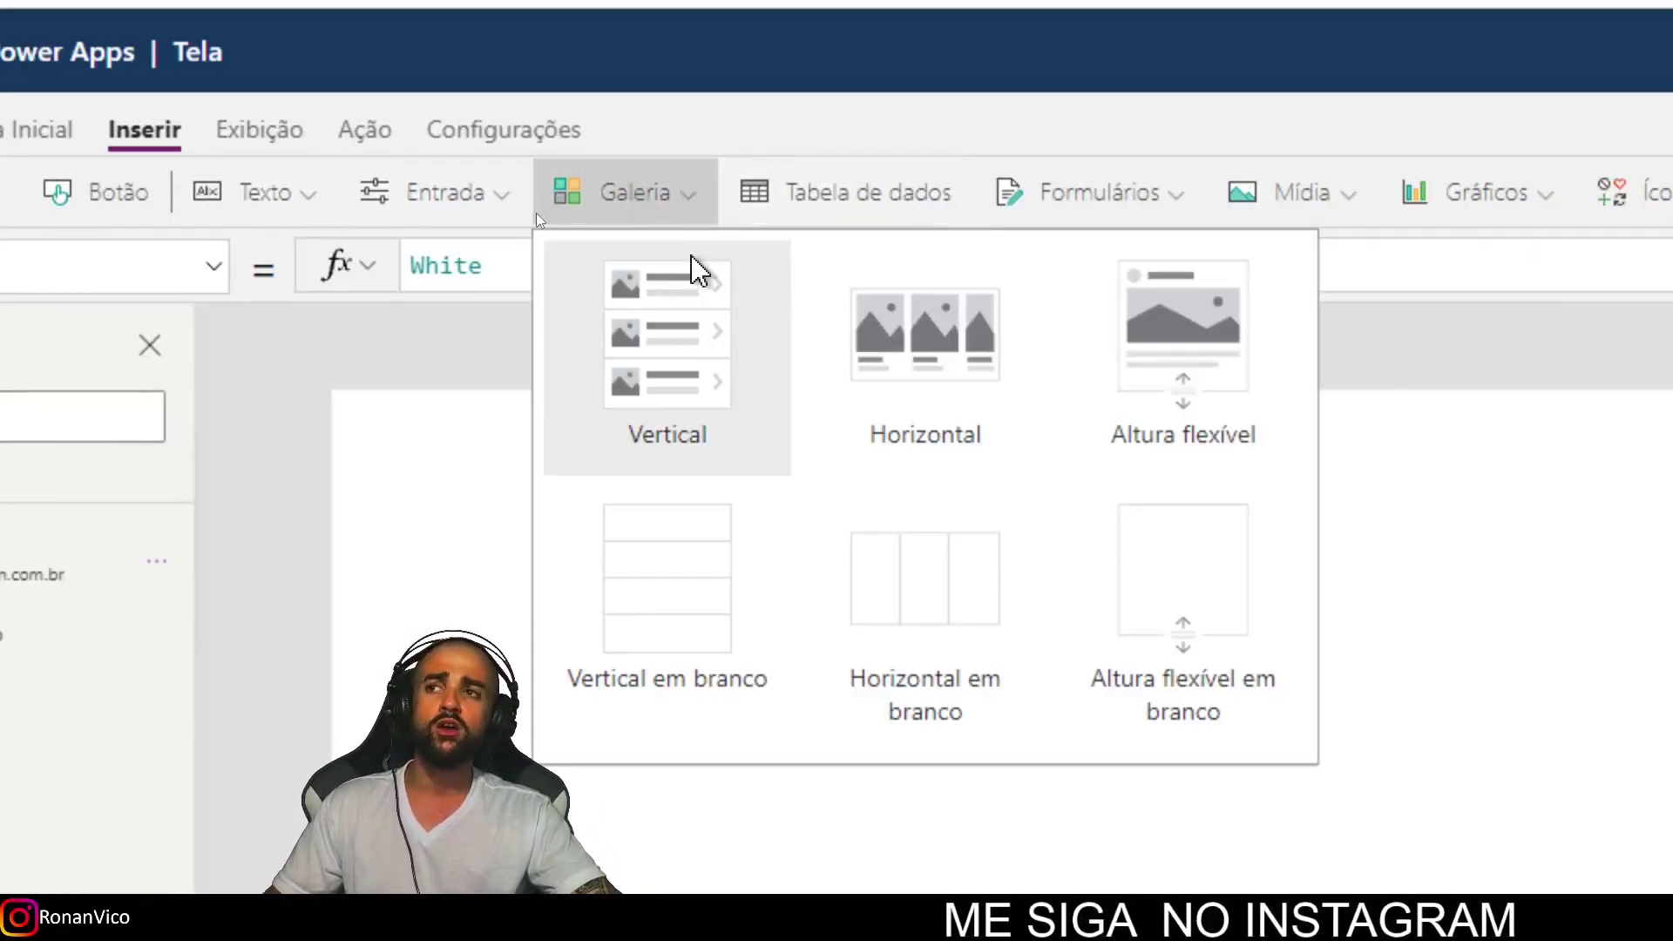
pyautogui.click(691, 338)
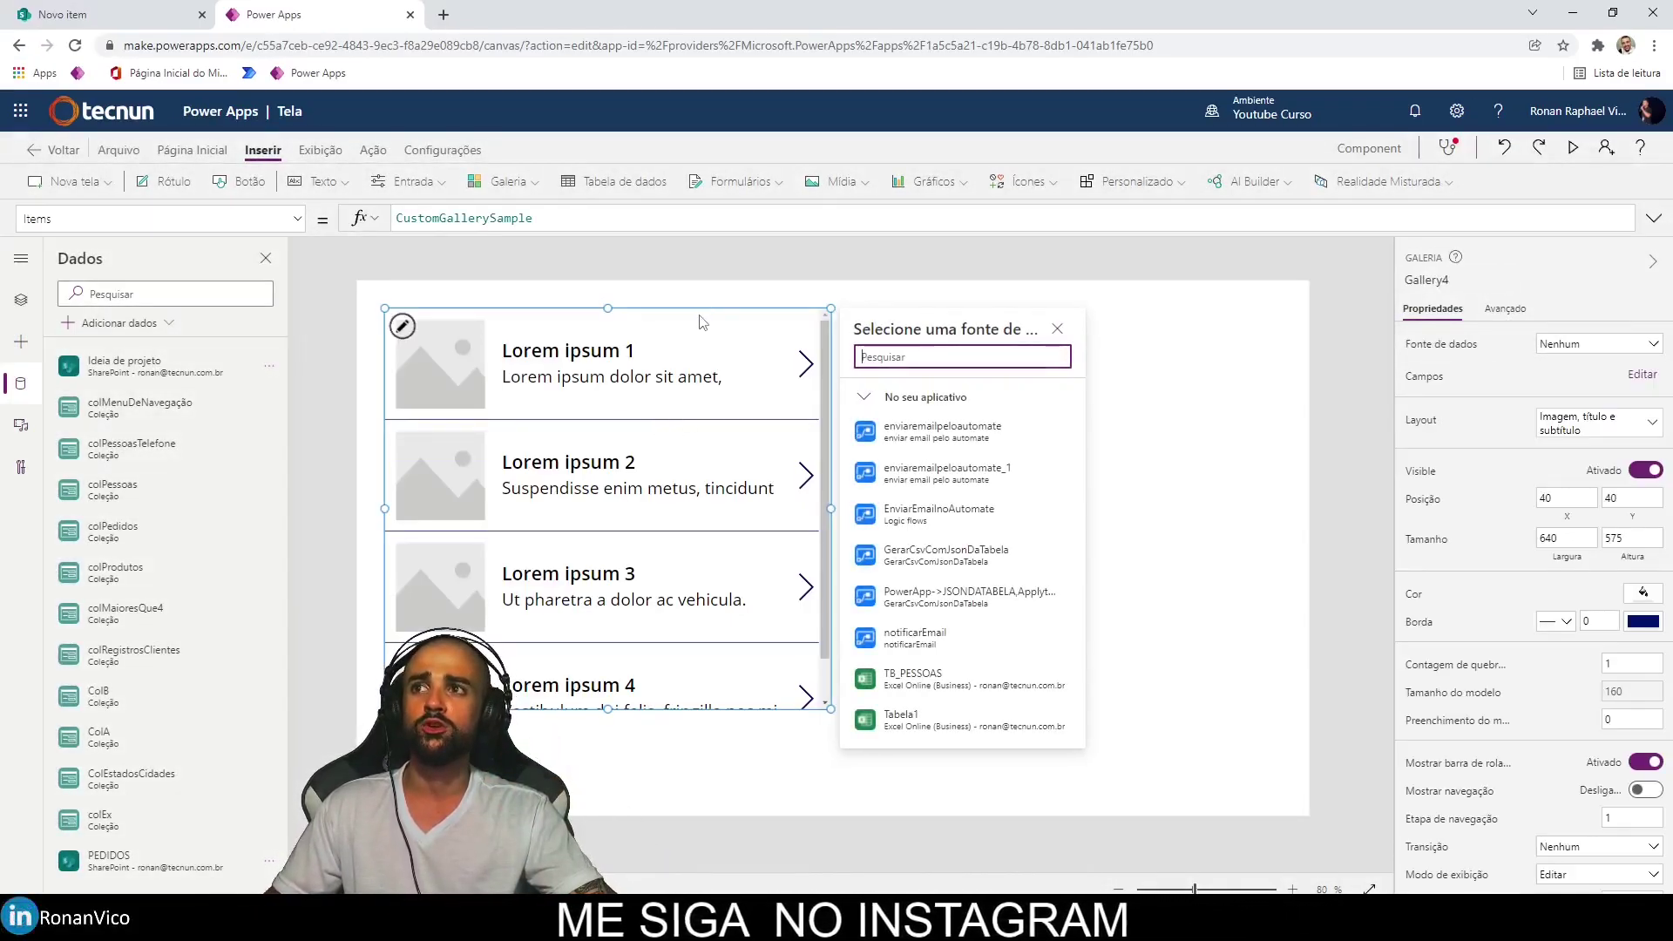
pyautogui.moveTo(702, 323); pyautogui.dragTo(819, 315)
pyautogui.click(451, 361)
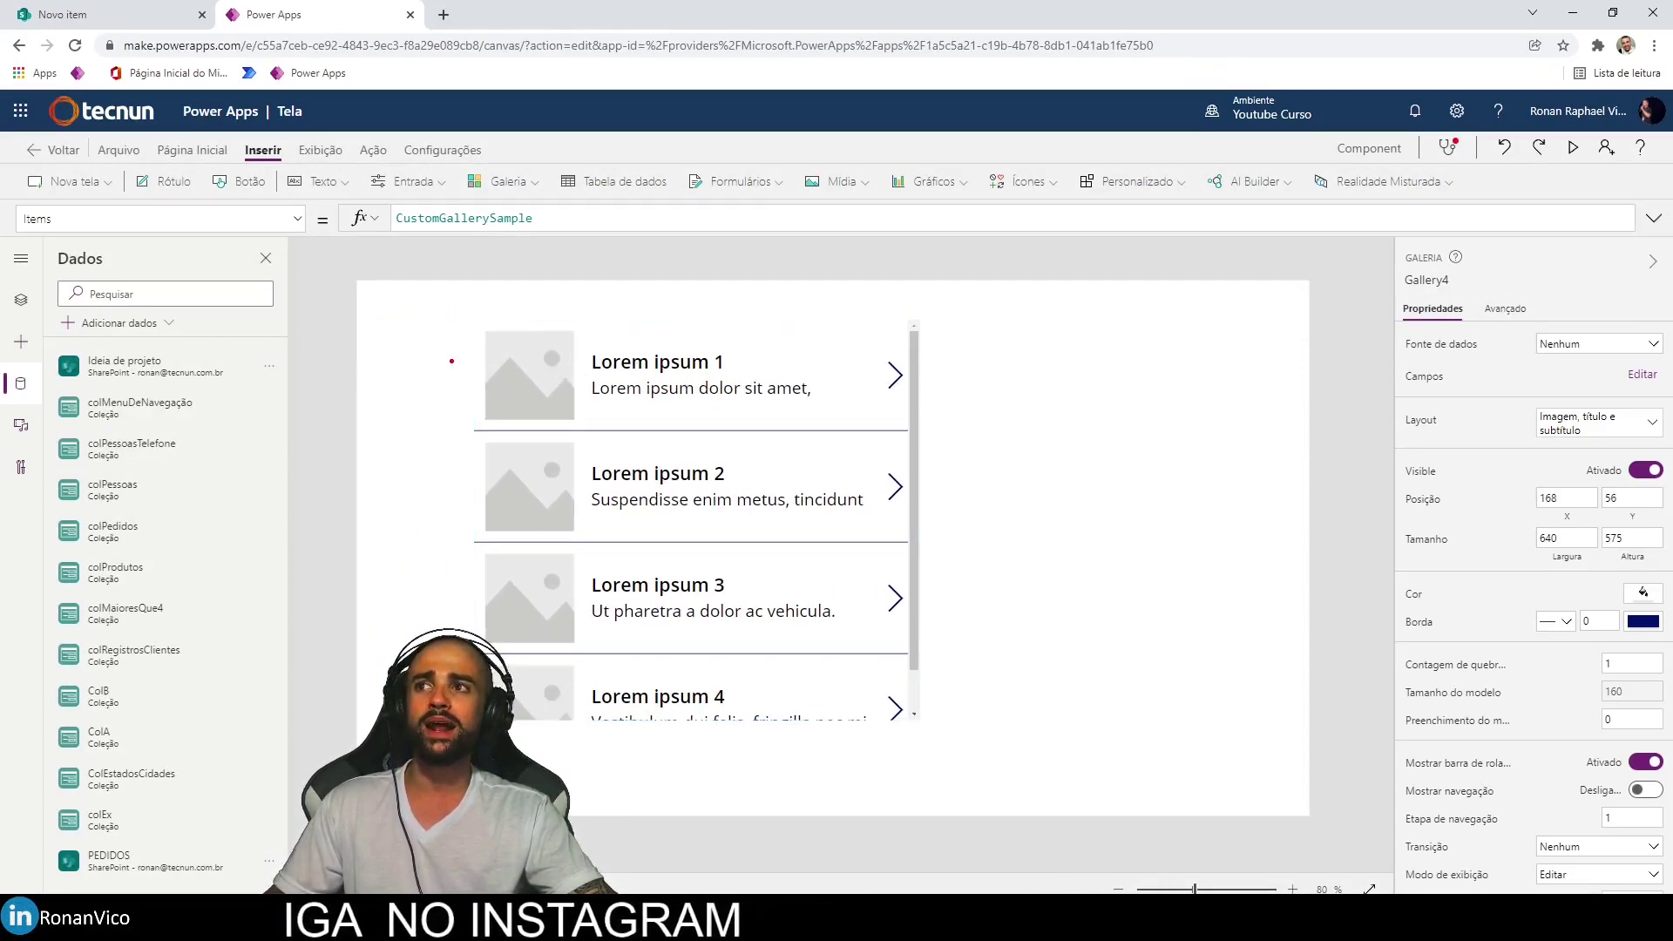
pyautogui.click(148, 11)
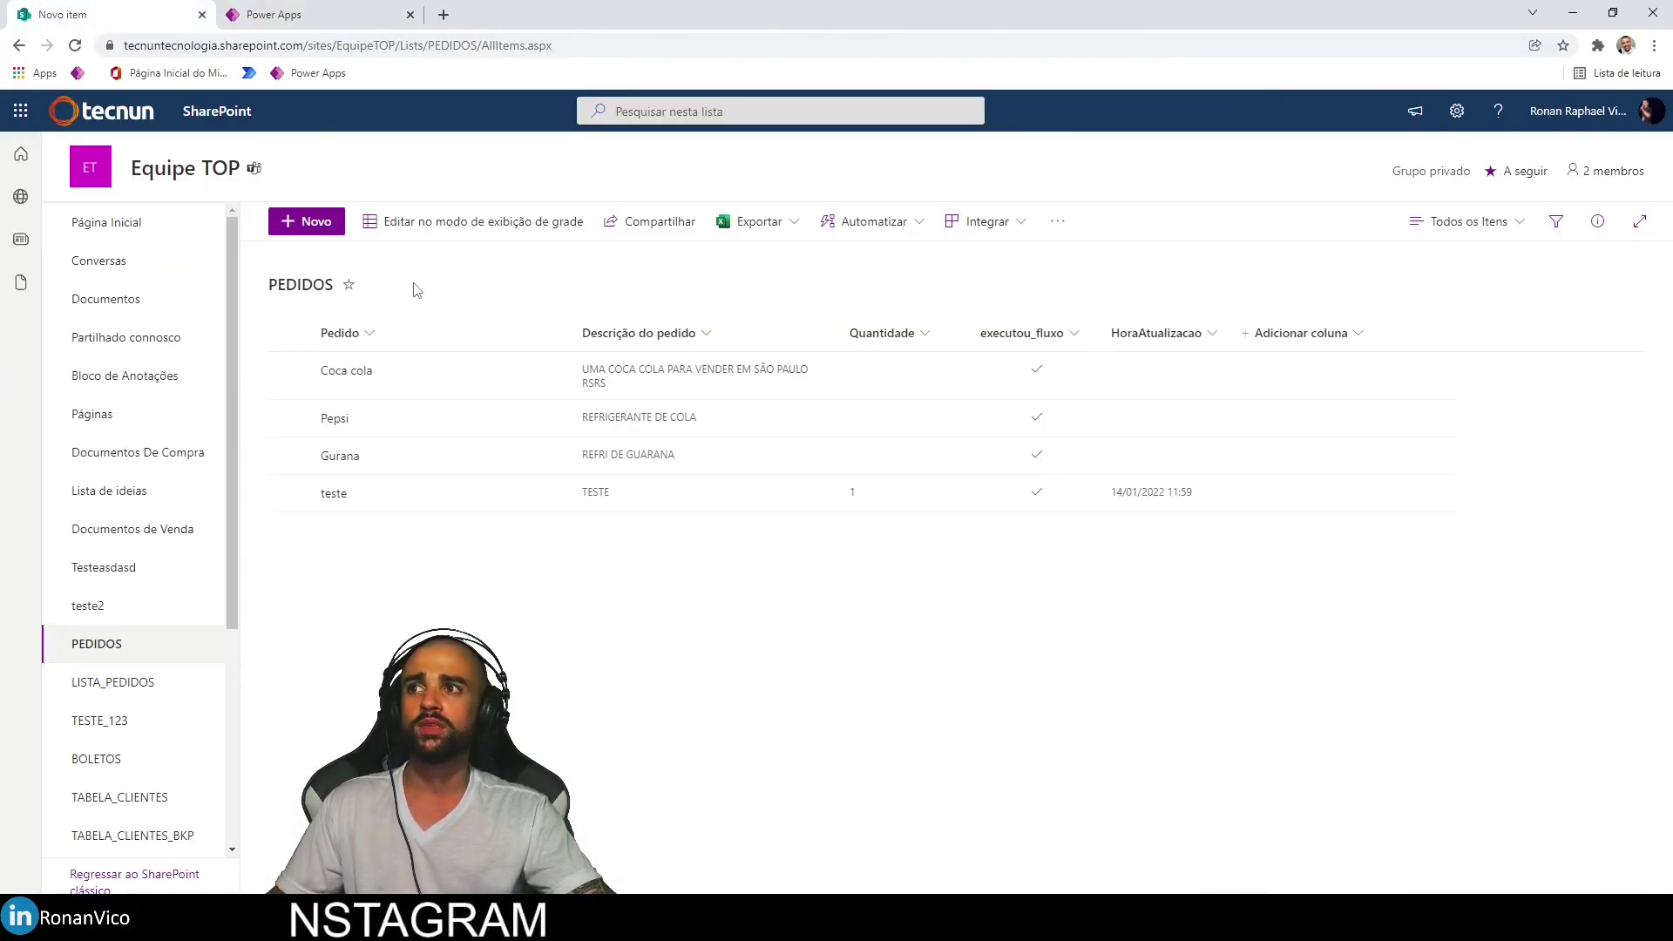
pyautogui.hotkey('ctrl', 'Tab')
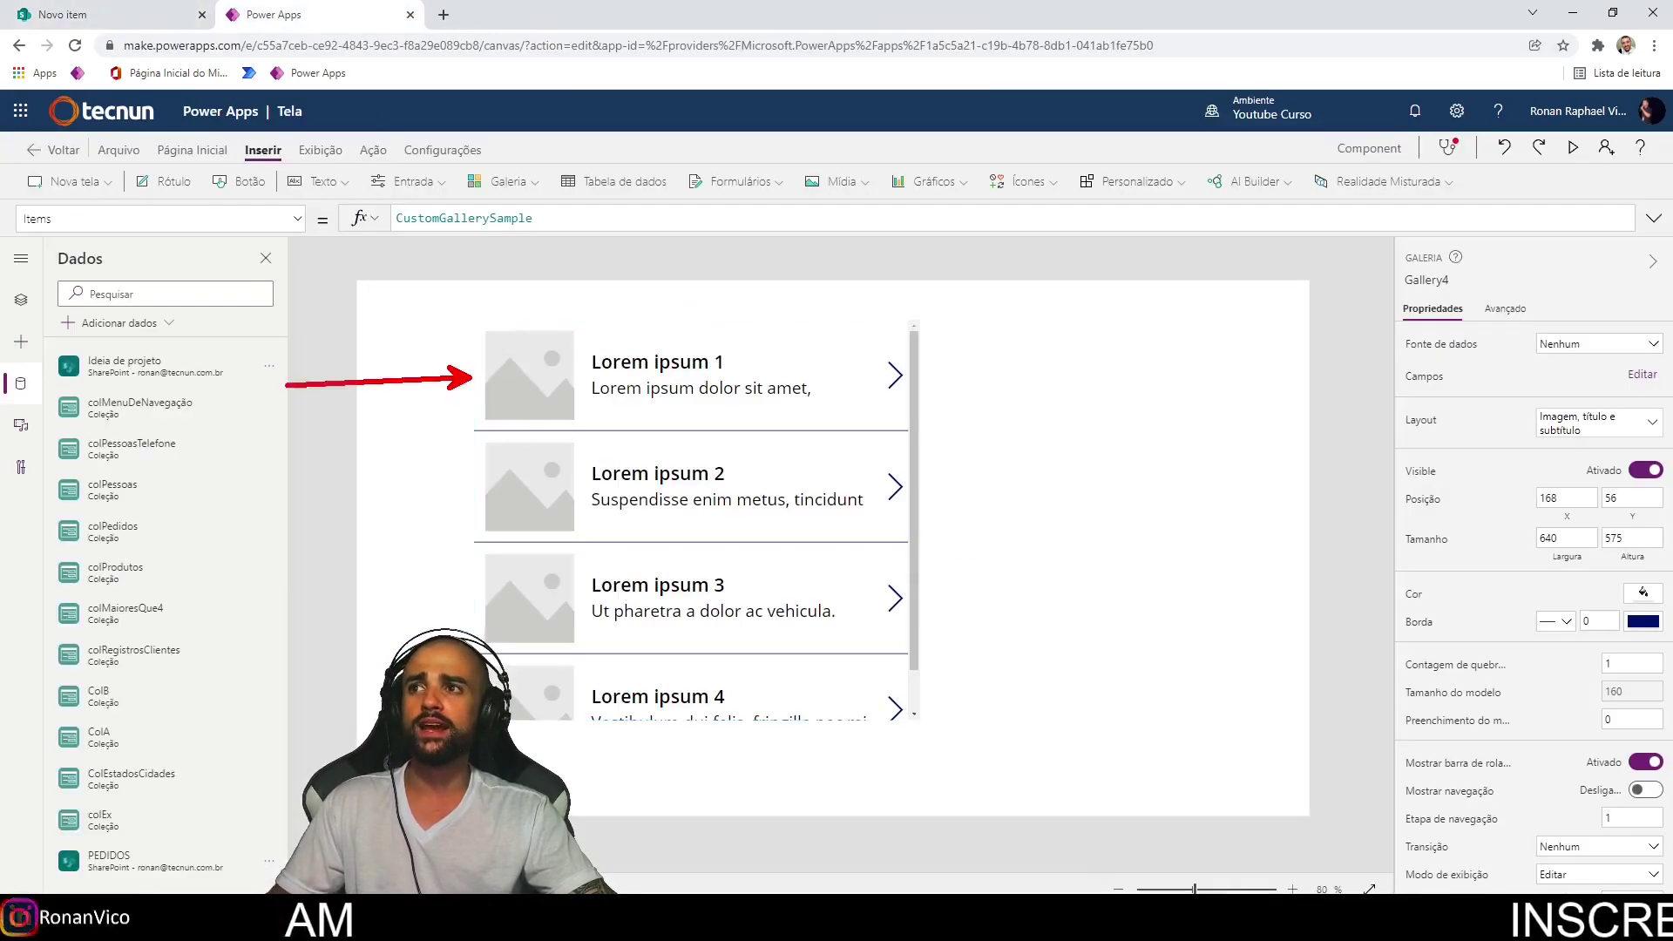
# Insert a blank vertical gallery, Gallery7, bind its Items to PEDIDOS, and move it right.
pyautogui.click(825, 338)
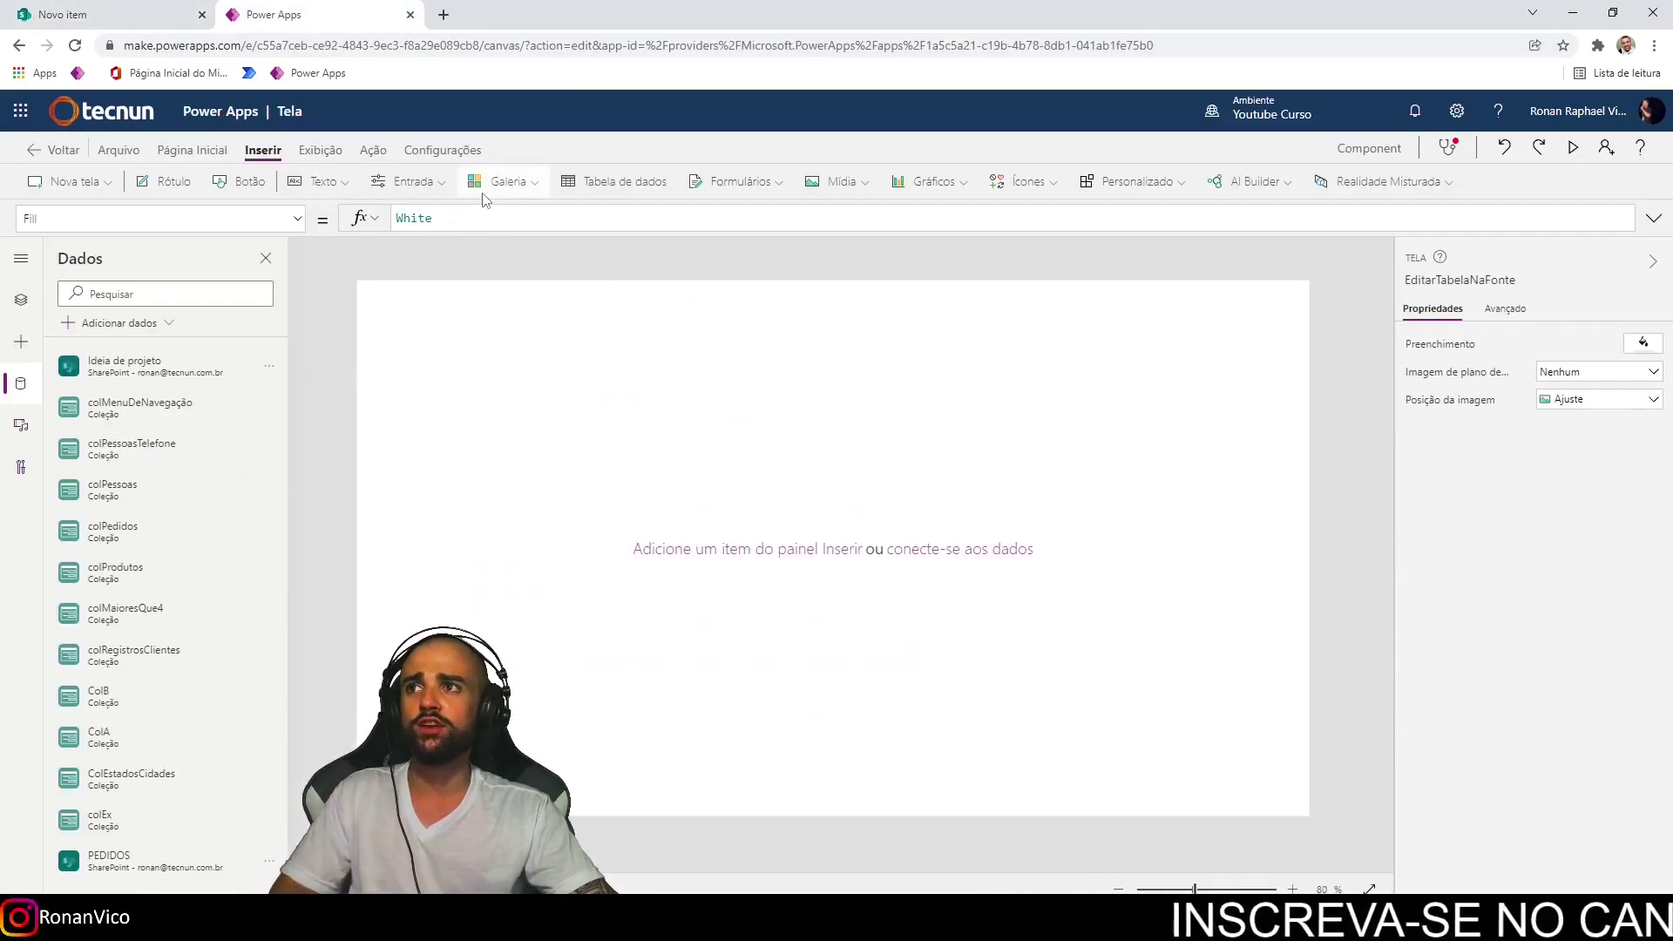
pyautogui.click(503, 183)
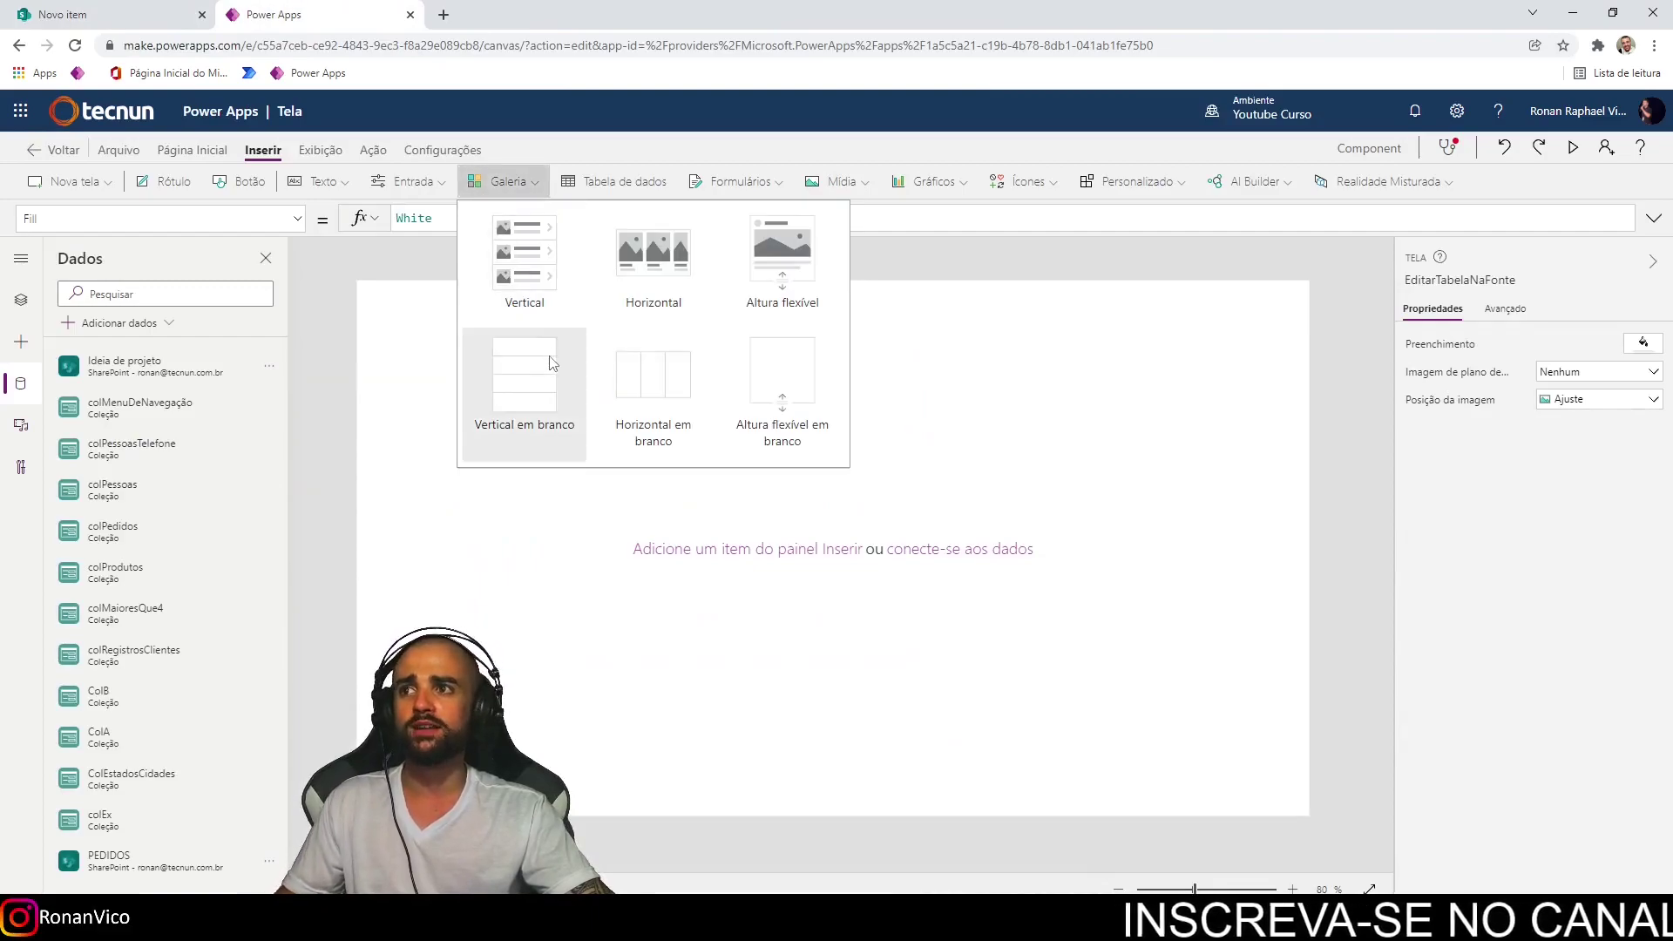
pyautogui.click(505, 186)
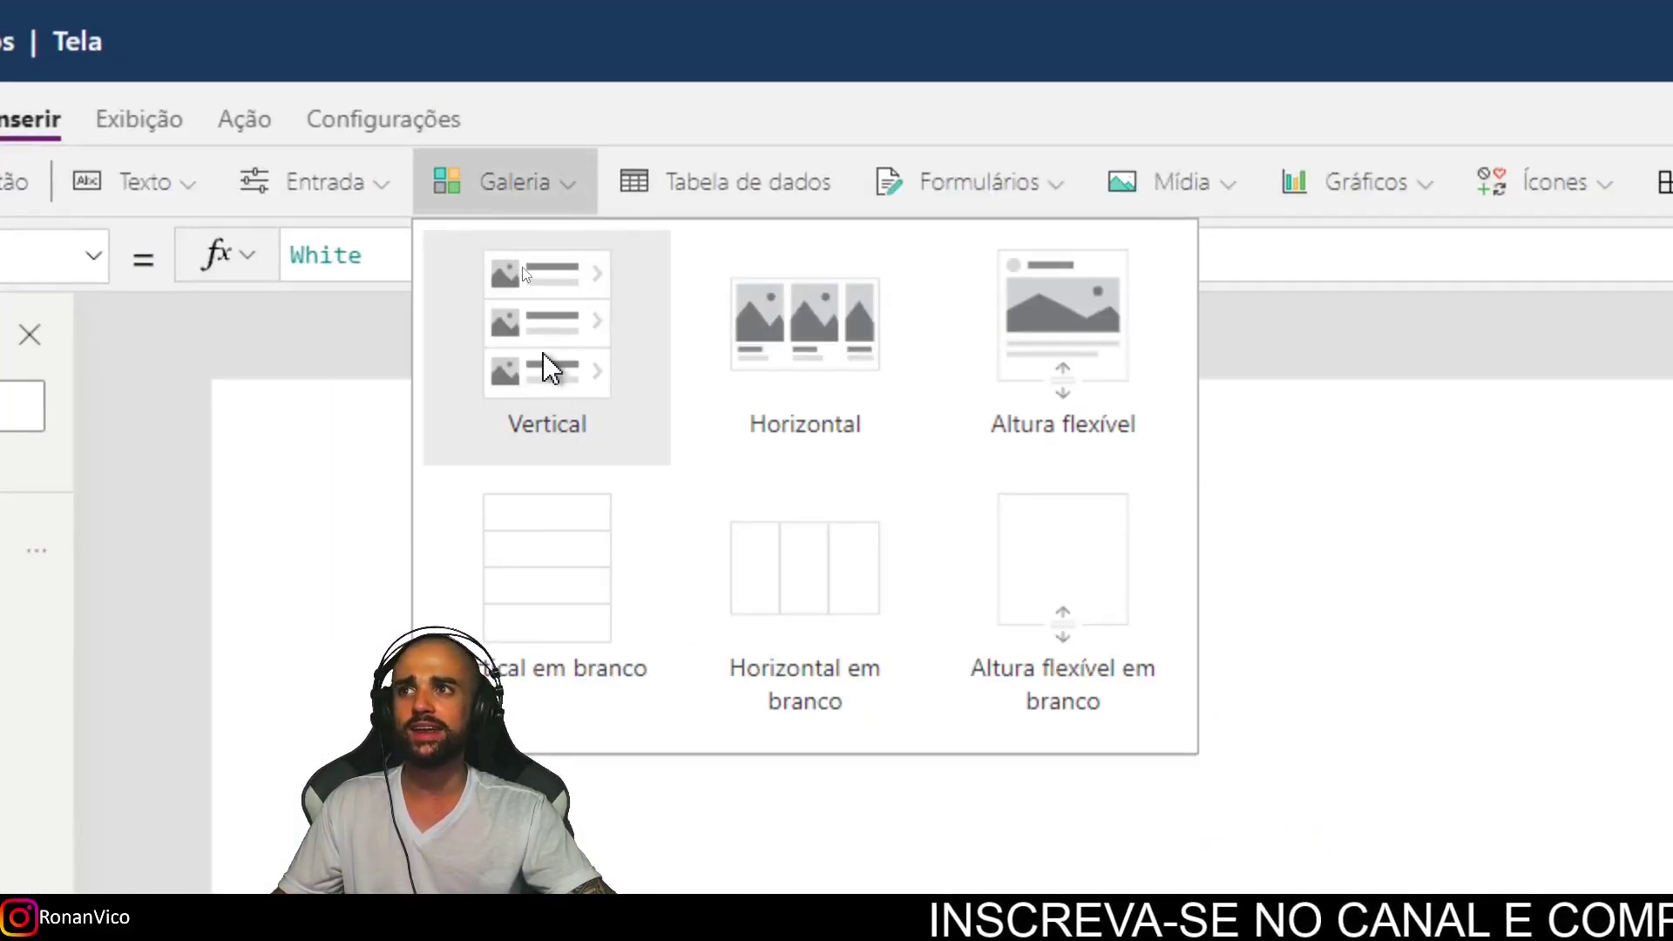
pyautogui.click(584, 613)
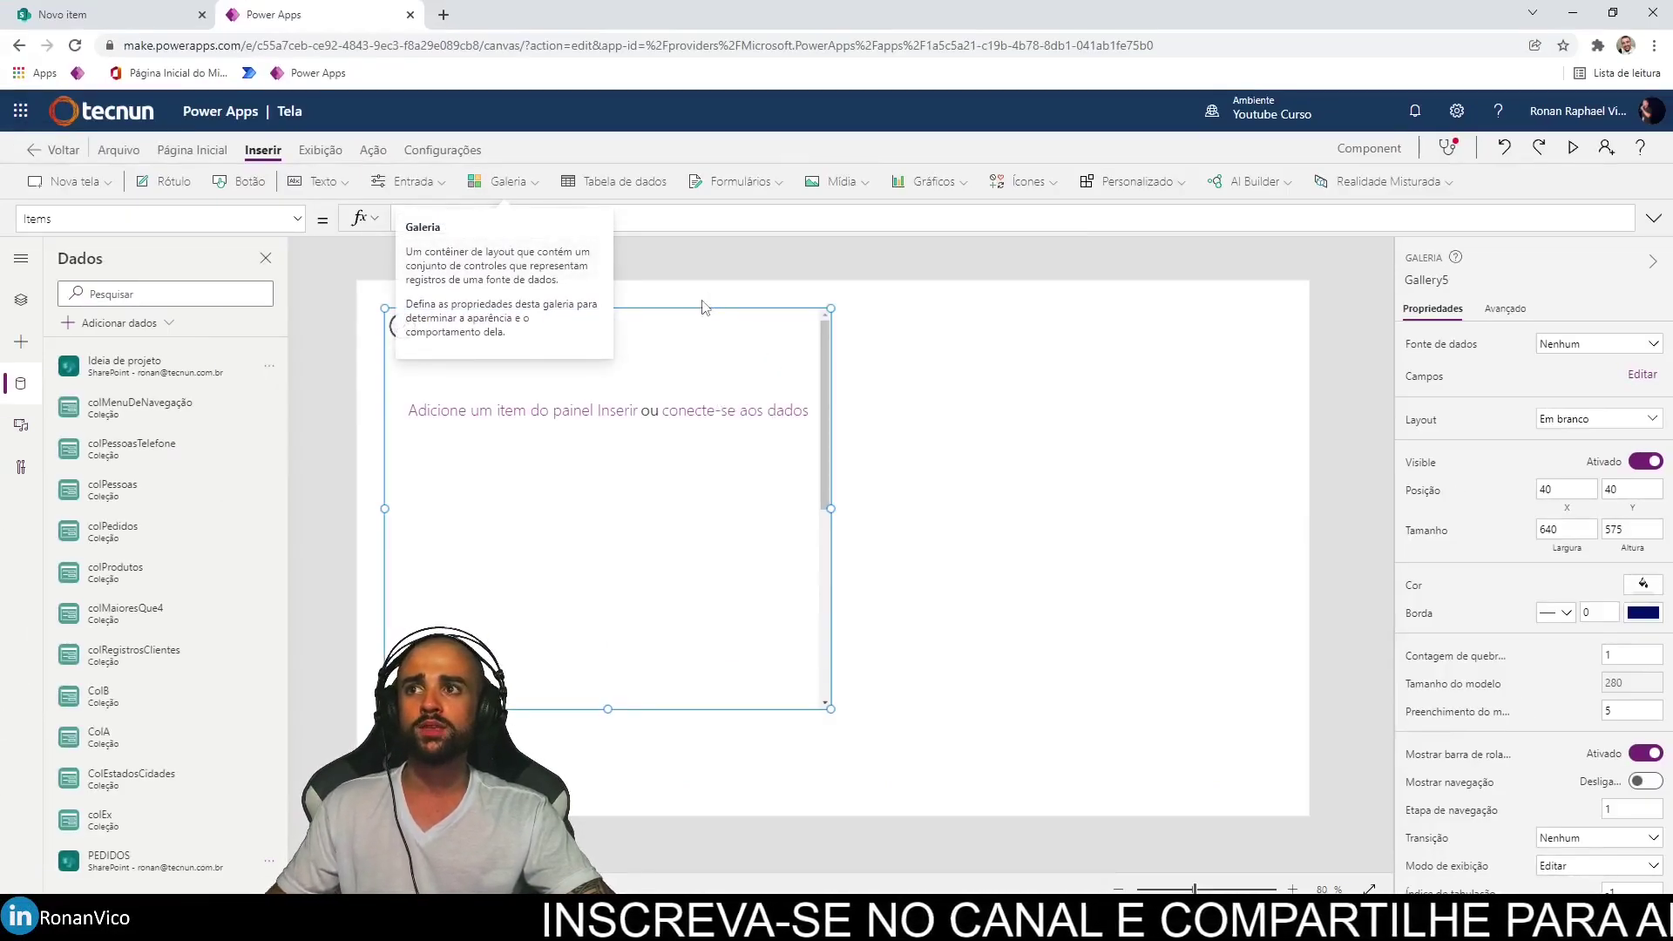
pyautogui.moveTo(701, 407); pyautogui.dragTo(862, 418)
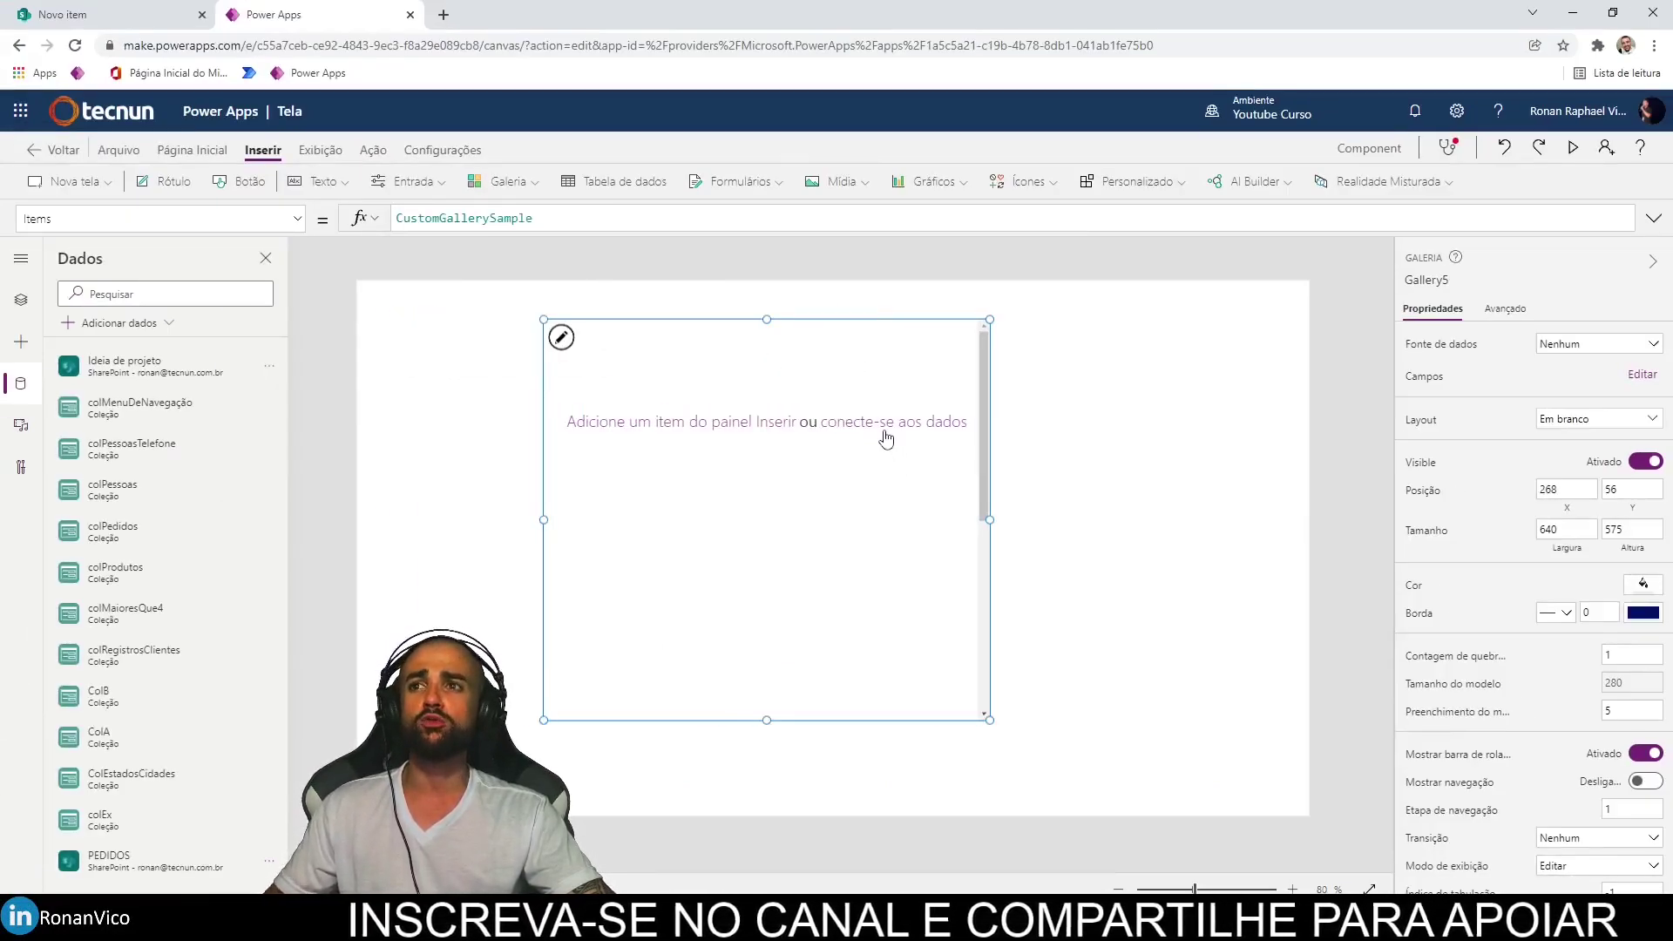
pyautogui.click(885, 422)
pyautogui.write('PE')
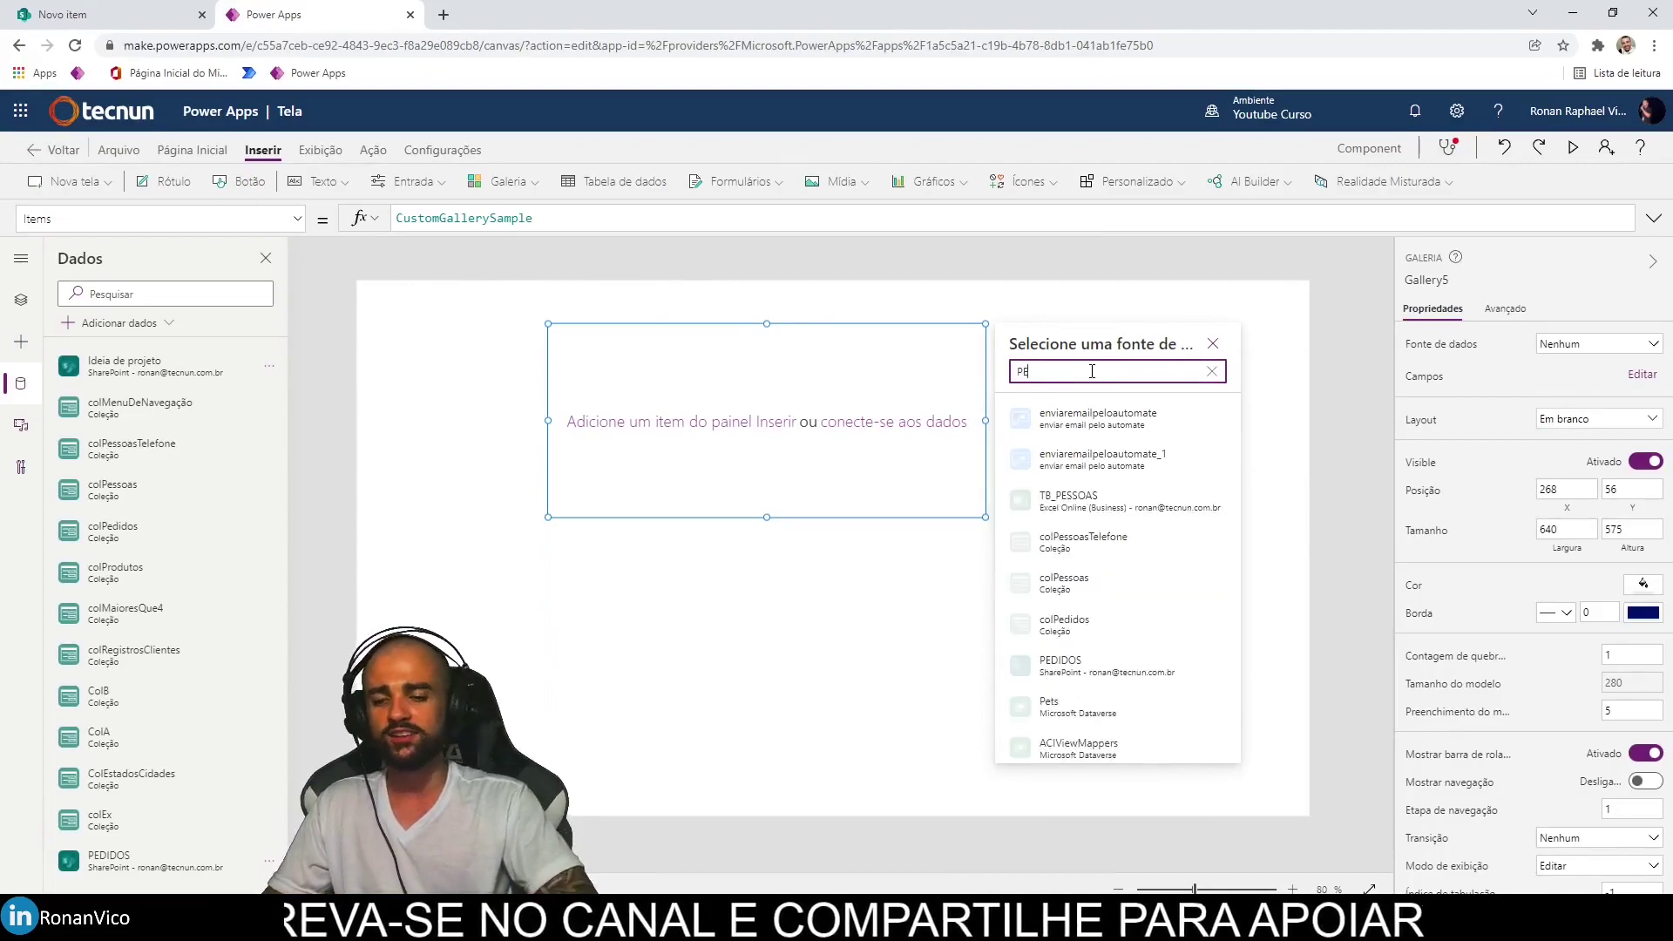
pyautogui.write('DIDOS')
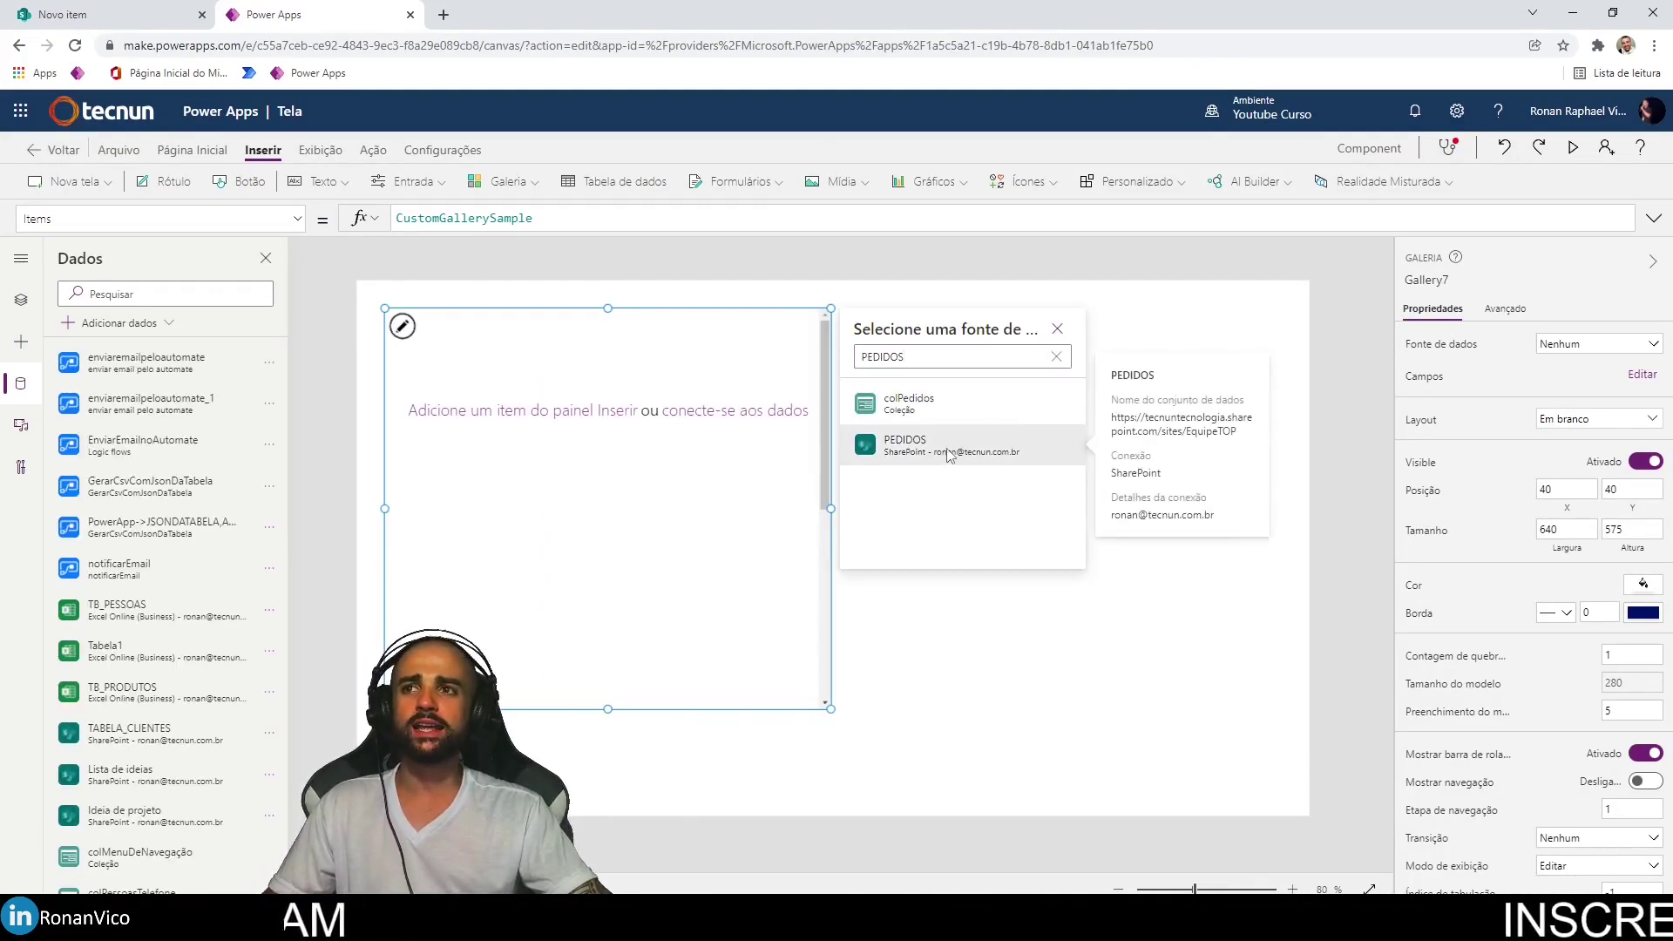
pyautogui.click(950, 455)
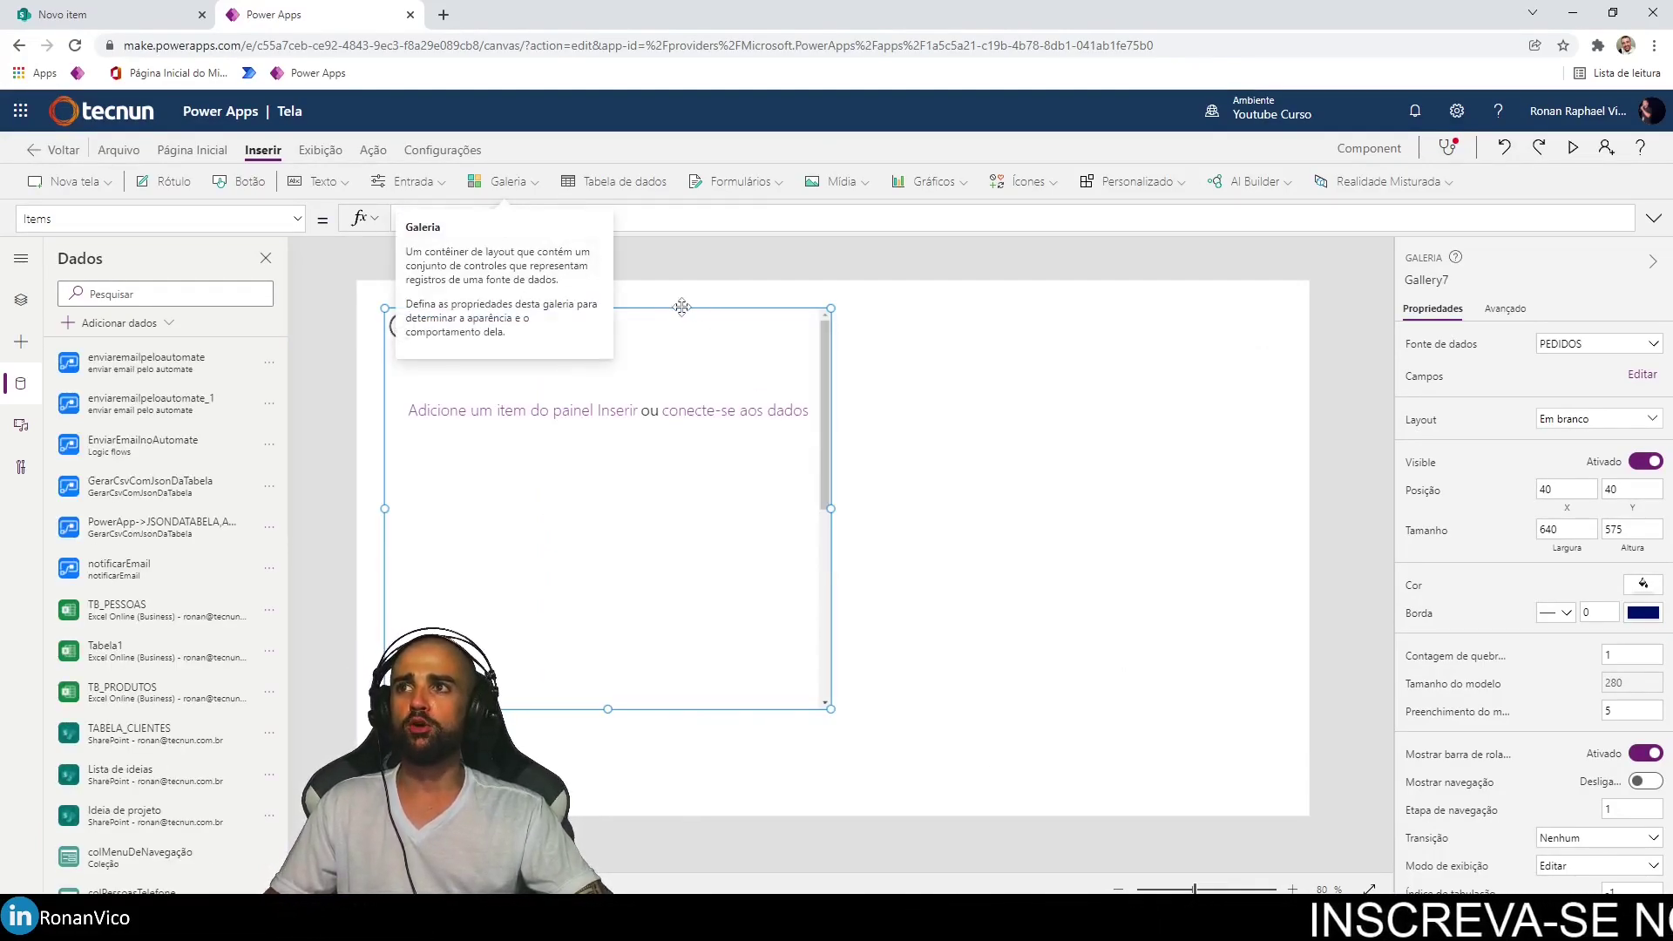
pyautogui.moveTo(681, 307); pyautogui.dragTo(874, 304)
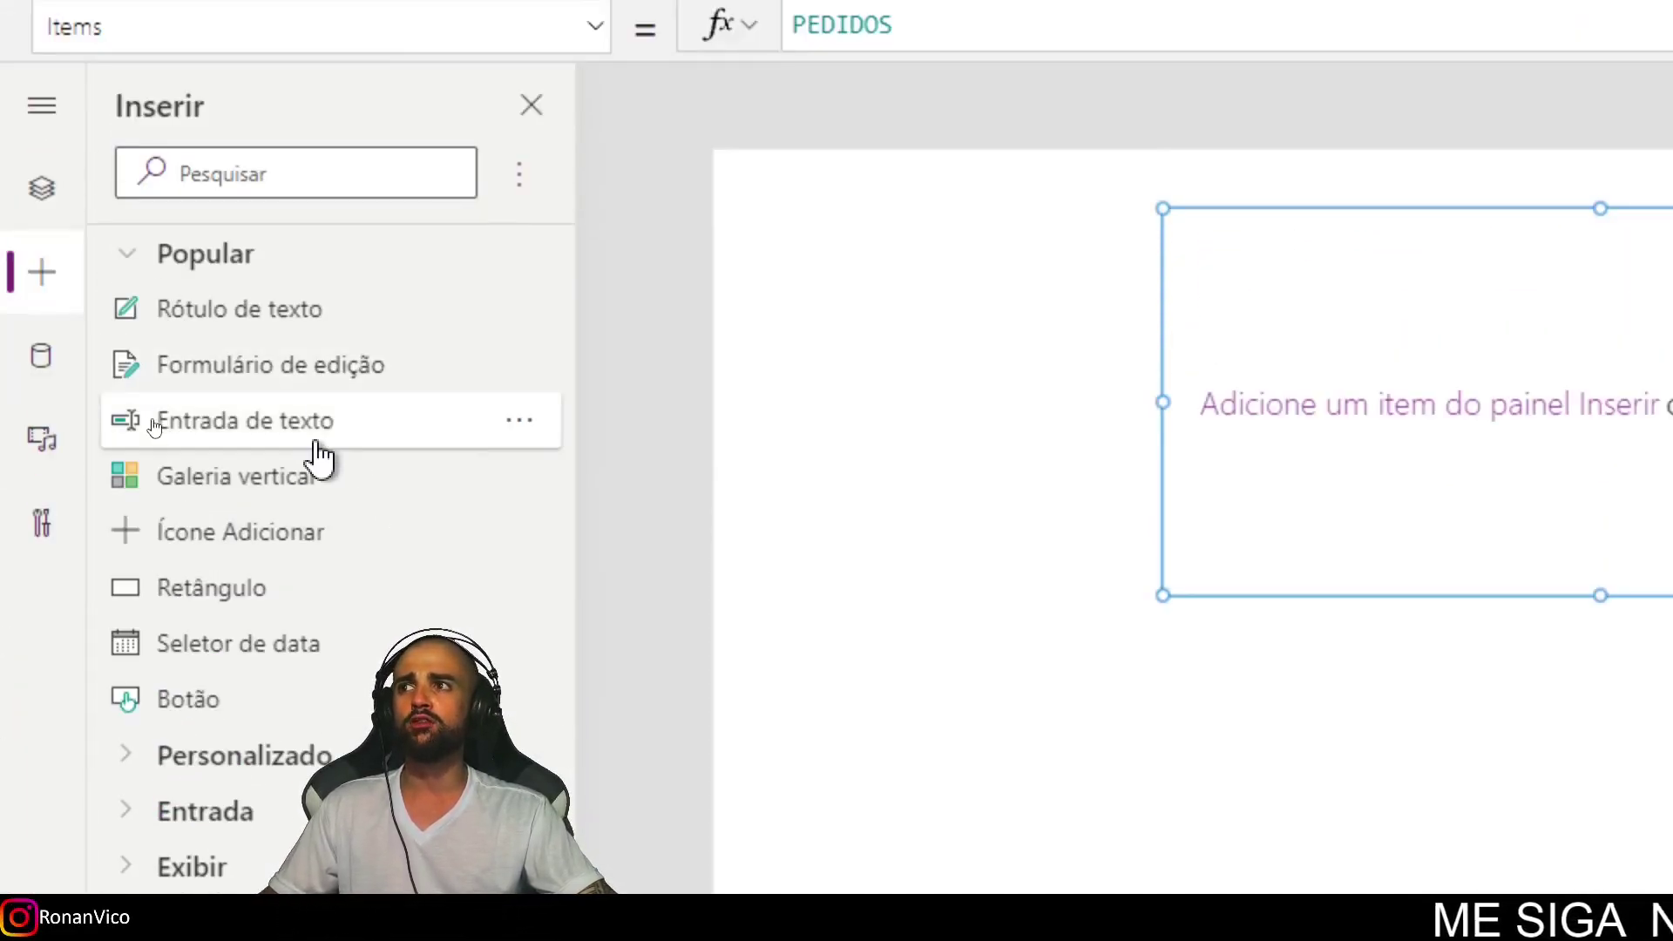
# Drop a text input into Gallery7 rows with Default ThisItem.'Descrição do pedido'.
pyautogui.moveTo(237, 425); pyautogui.dragTo(841, 412)
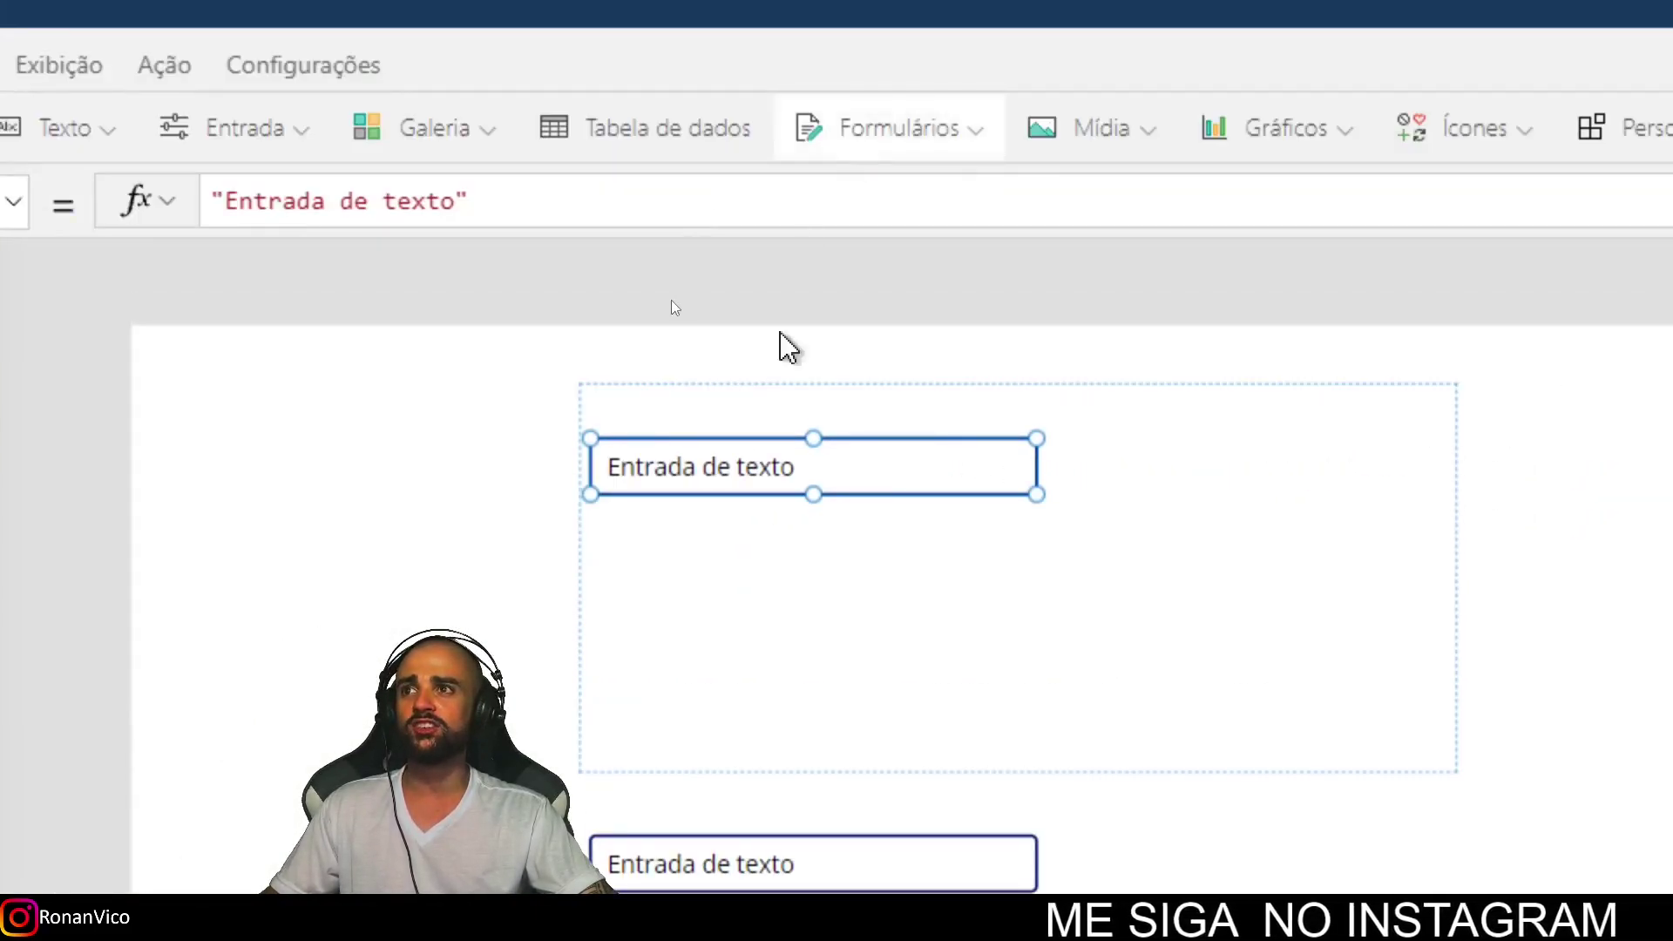
pyautogui.moveTo(579, 212); pyautogui.dragTo(213, 198)
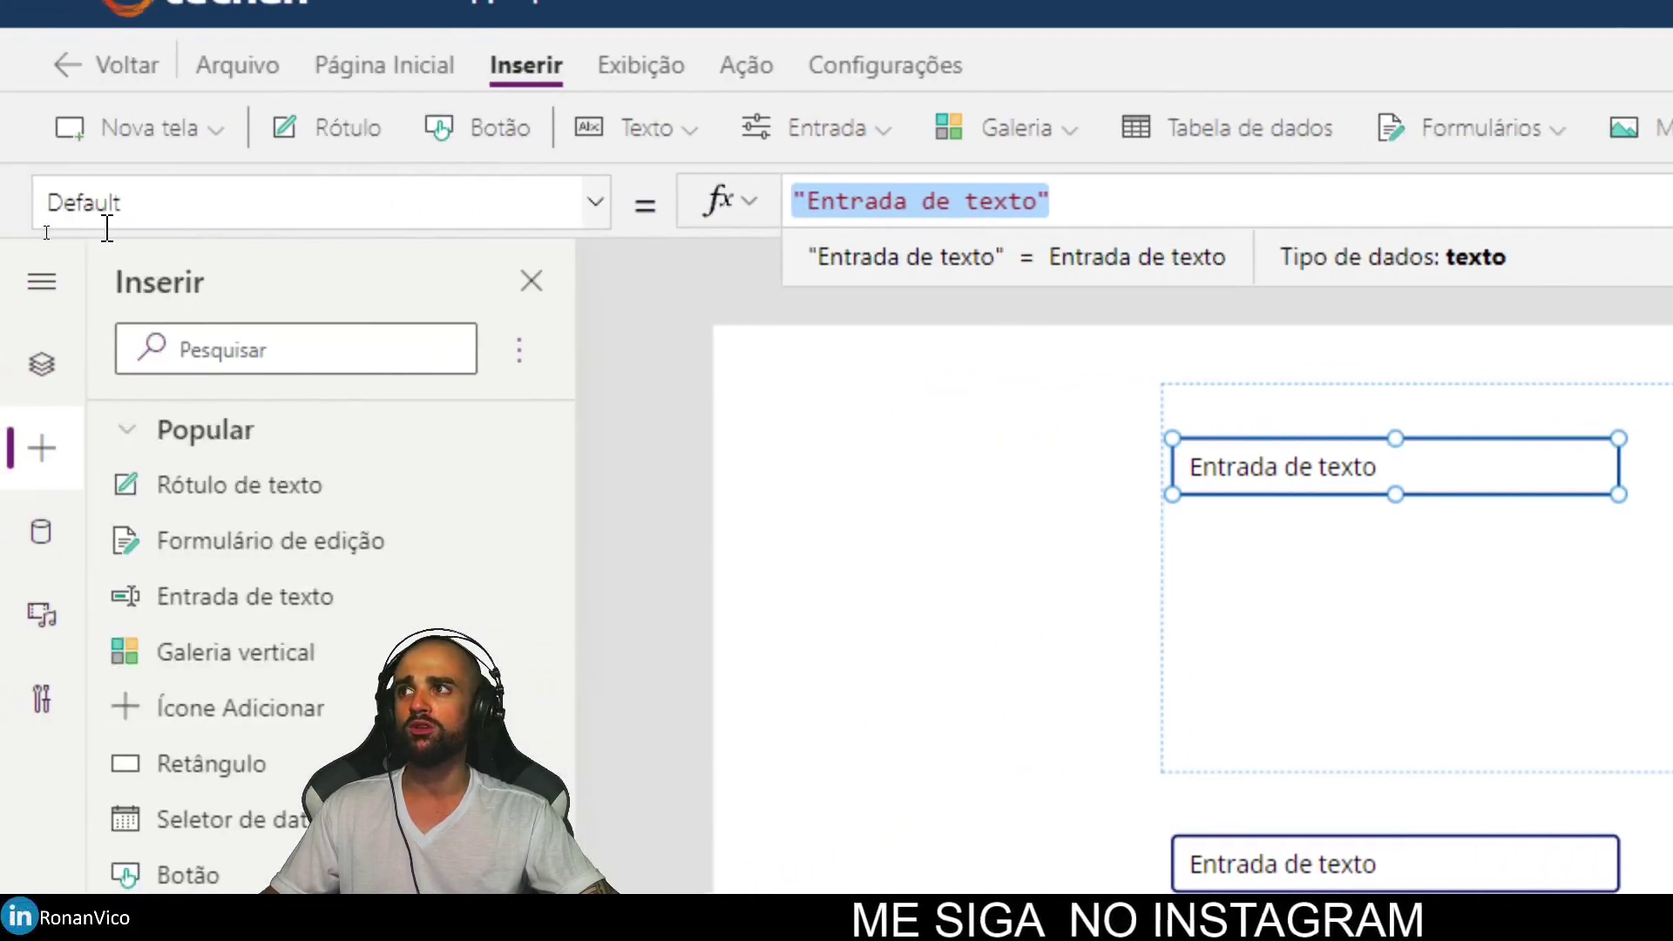
pyautogui.write('THisI')
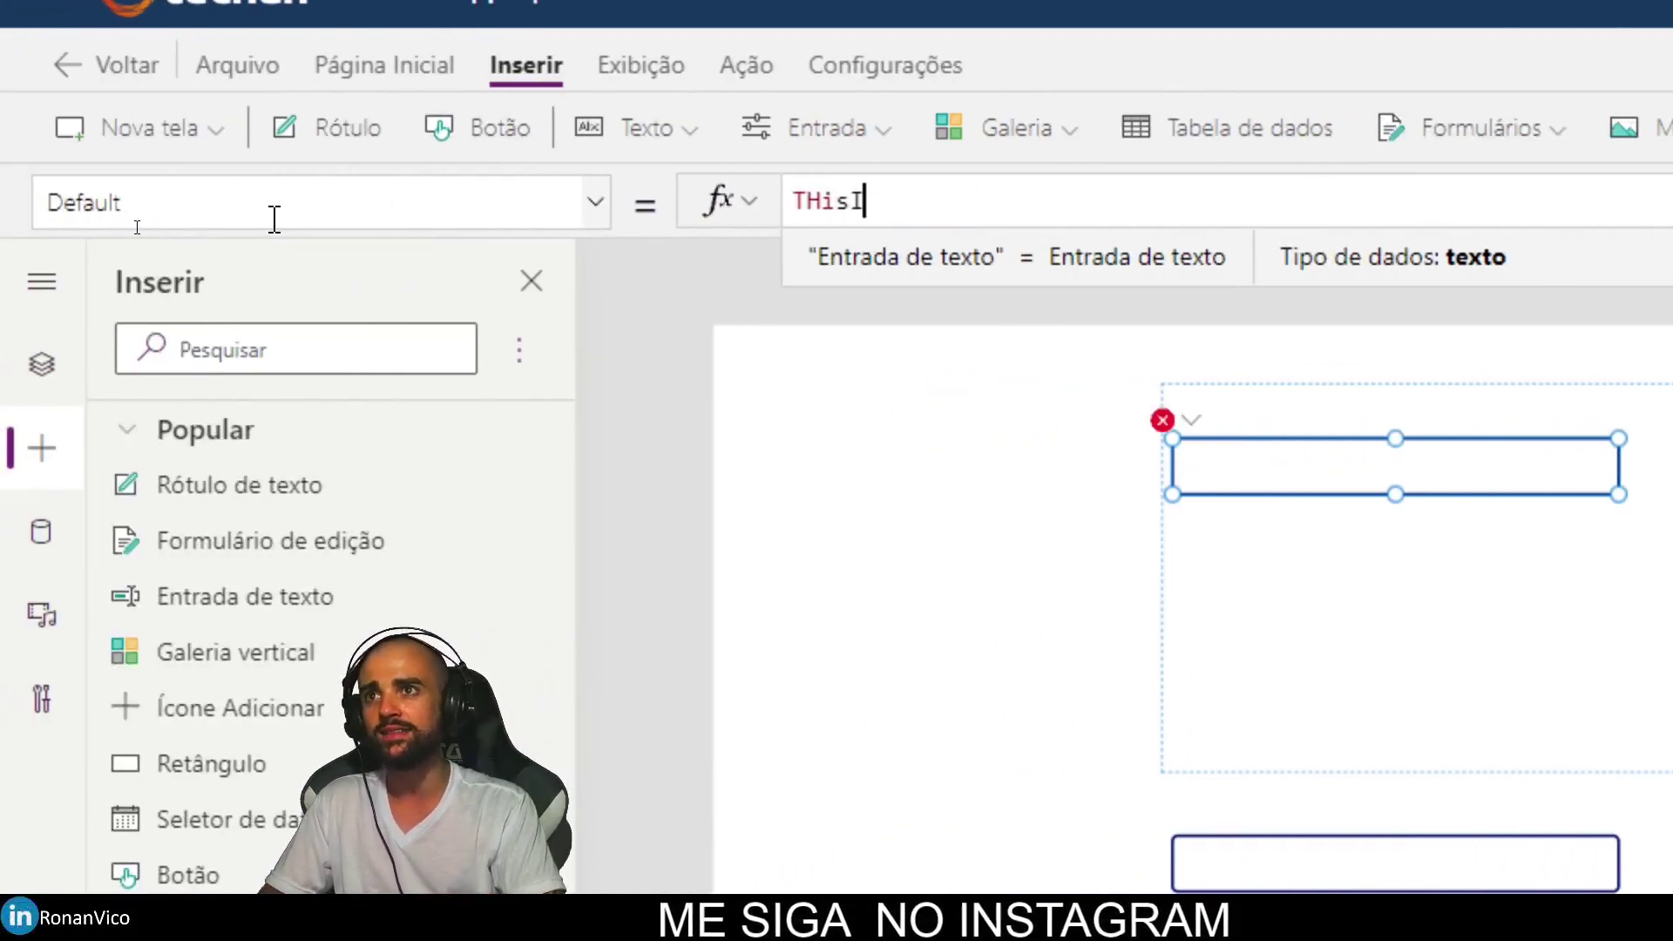
pyautogui.write('tem')
pyautogui.press('Tab')
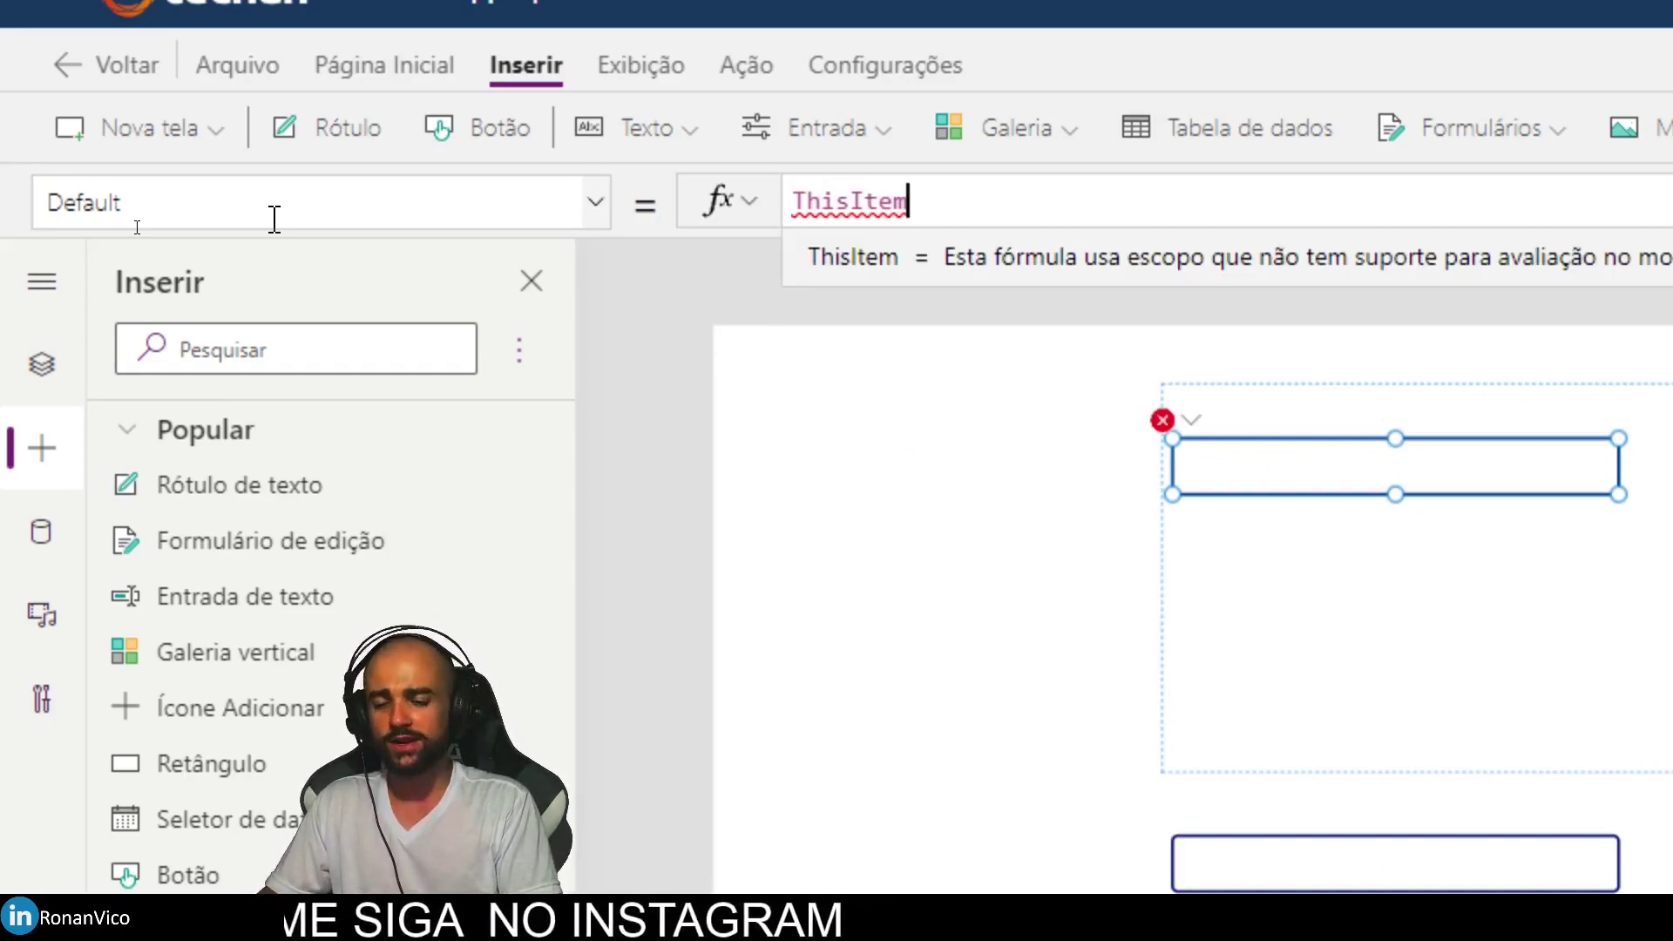
pyautogui.write('.')
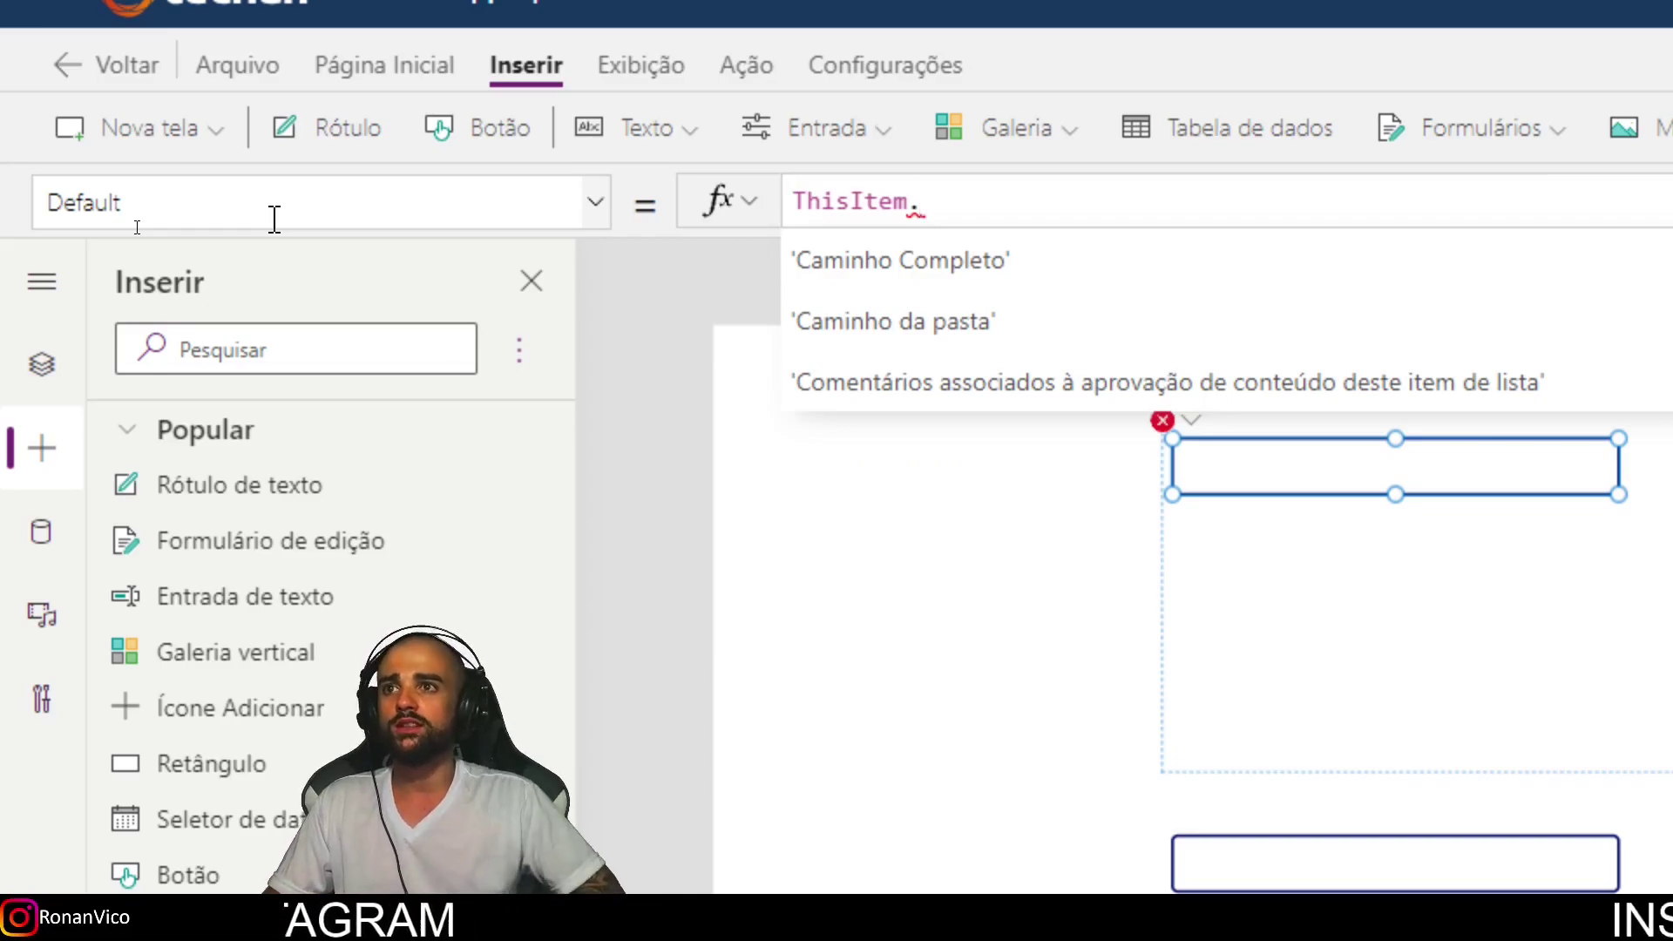
pyautogui.press('Down')
pyautogui.press('Down')
pyautogui.press('Down')
pyautogui.press('Down')
pyautogui.press('Down')
pyautogui.press('Down')
pyautogui.press('Up')
pyautogui.press('Up')
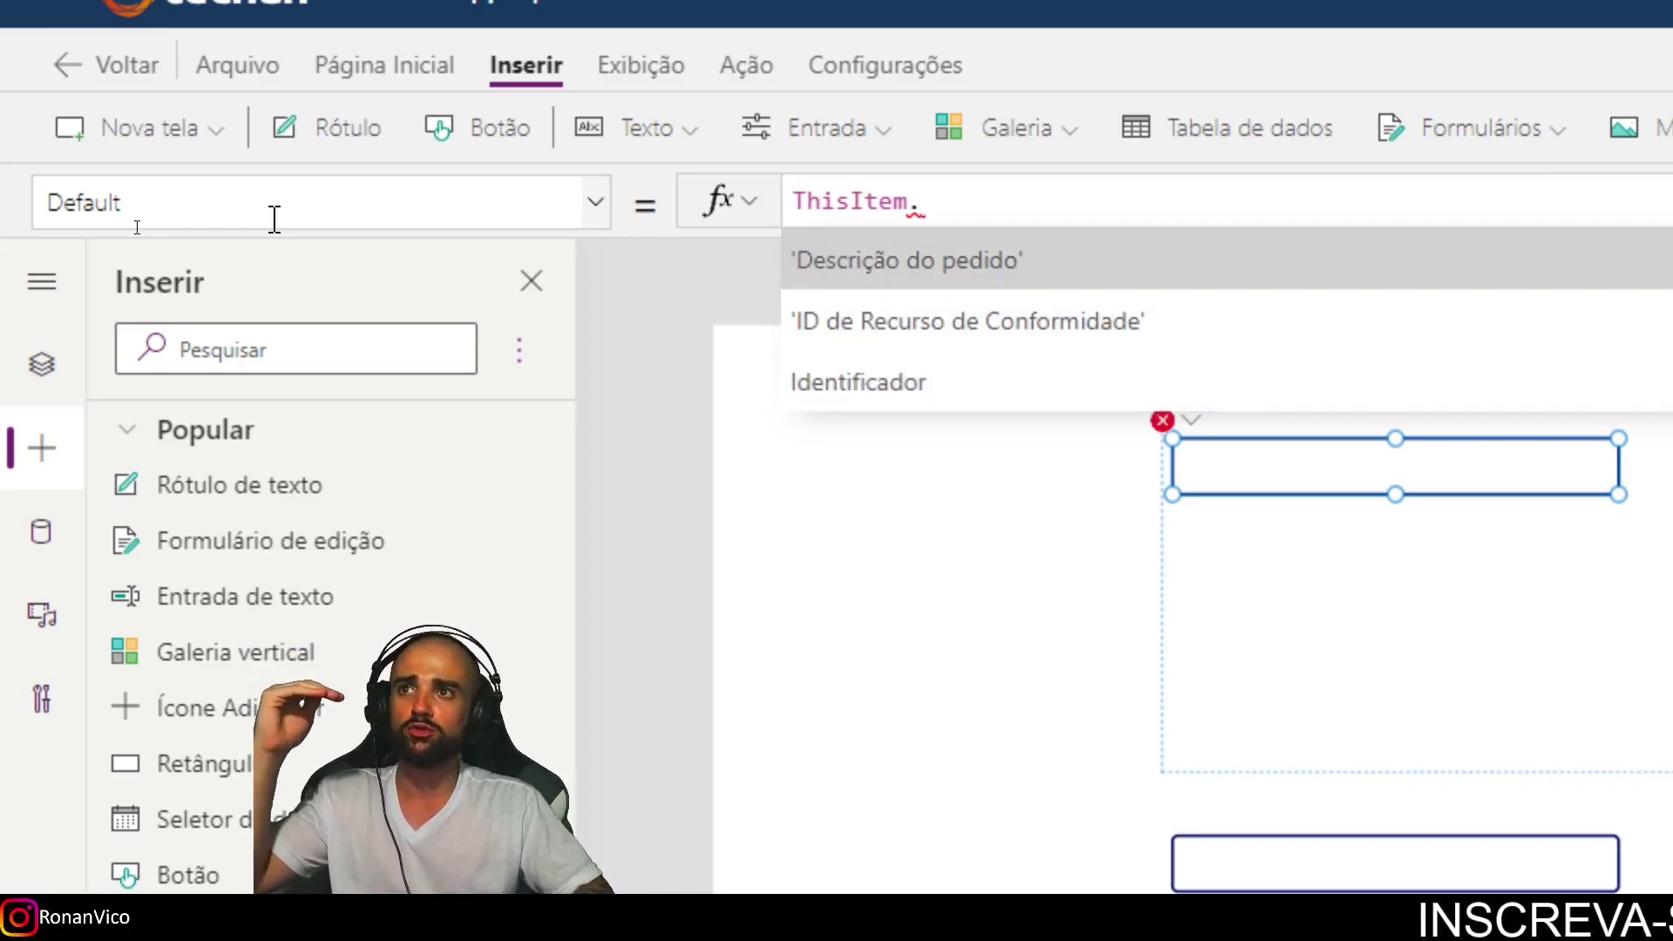
pyautogui.press('Tab')
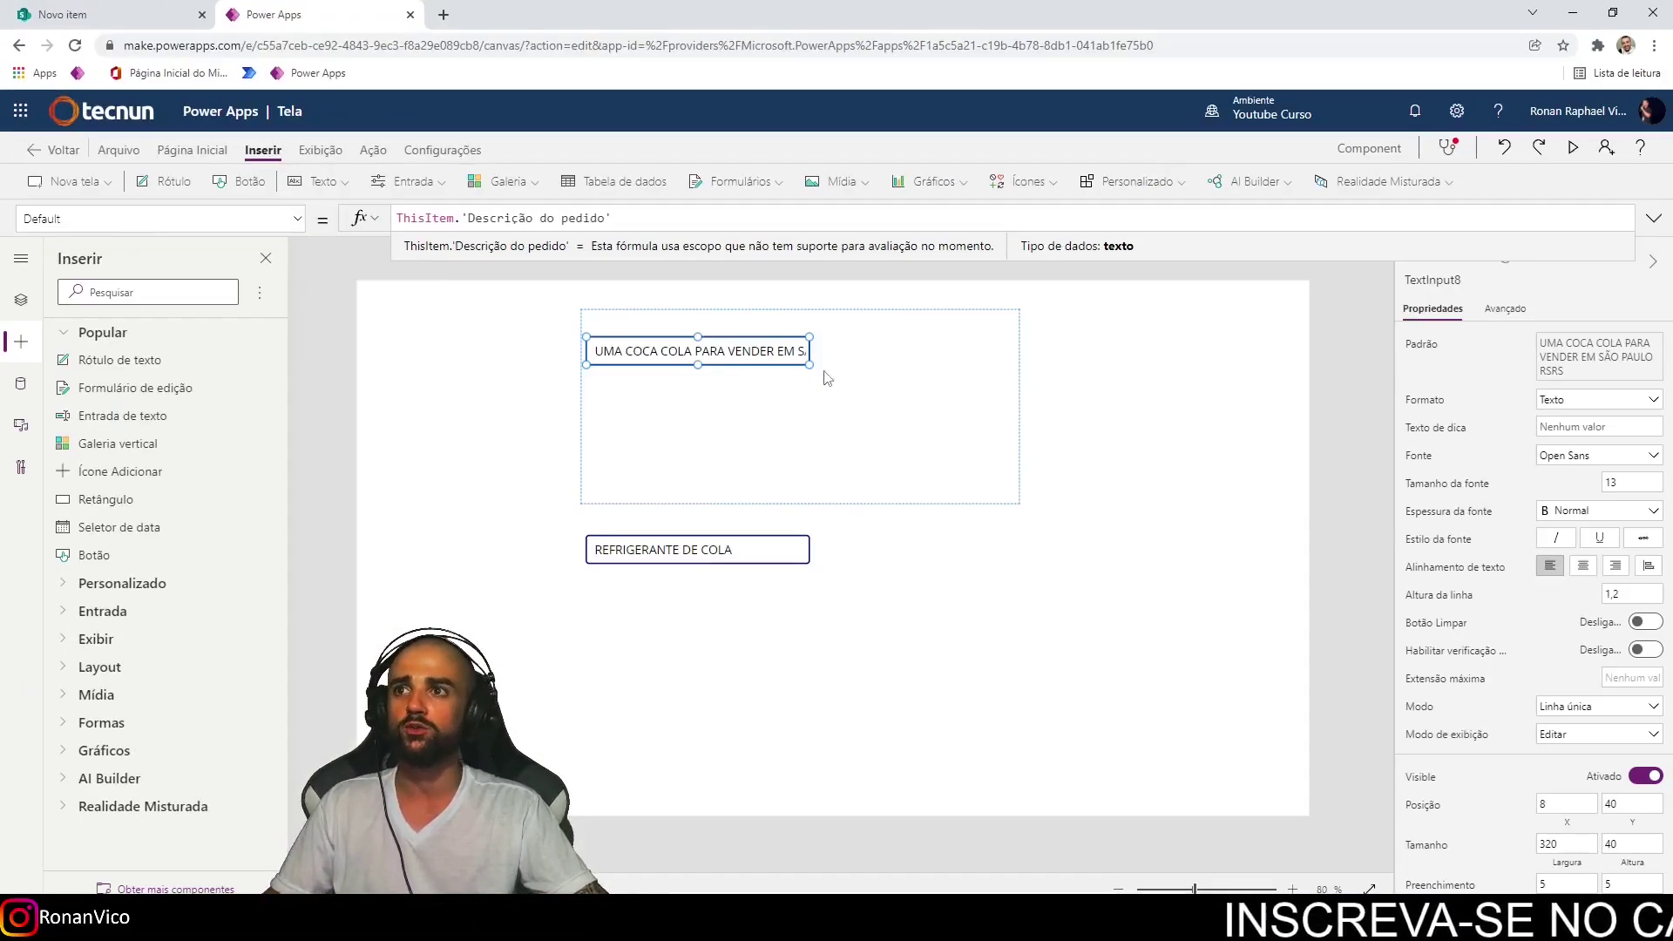
# Widen the description input and resize Gallery7 so shorter rows show all four orders.
pyautogui.moveTo(812, 362); pyautogui.dragTo(890, 352)
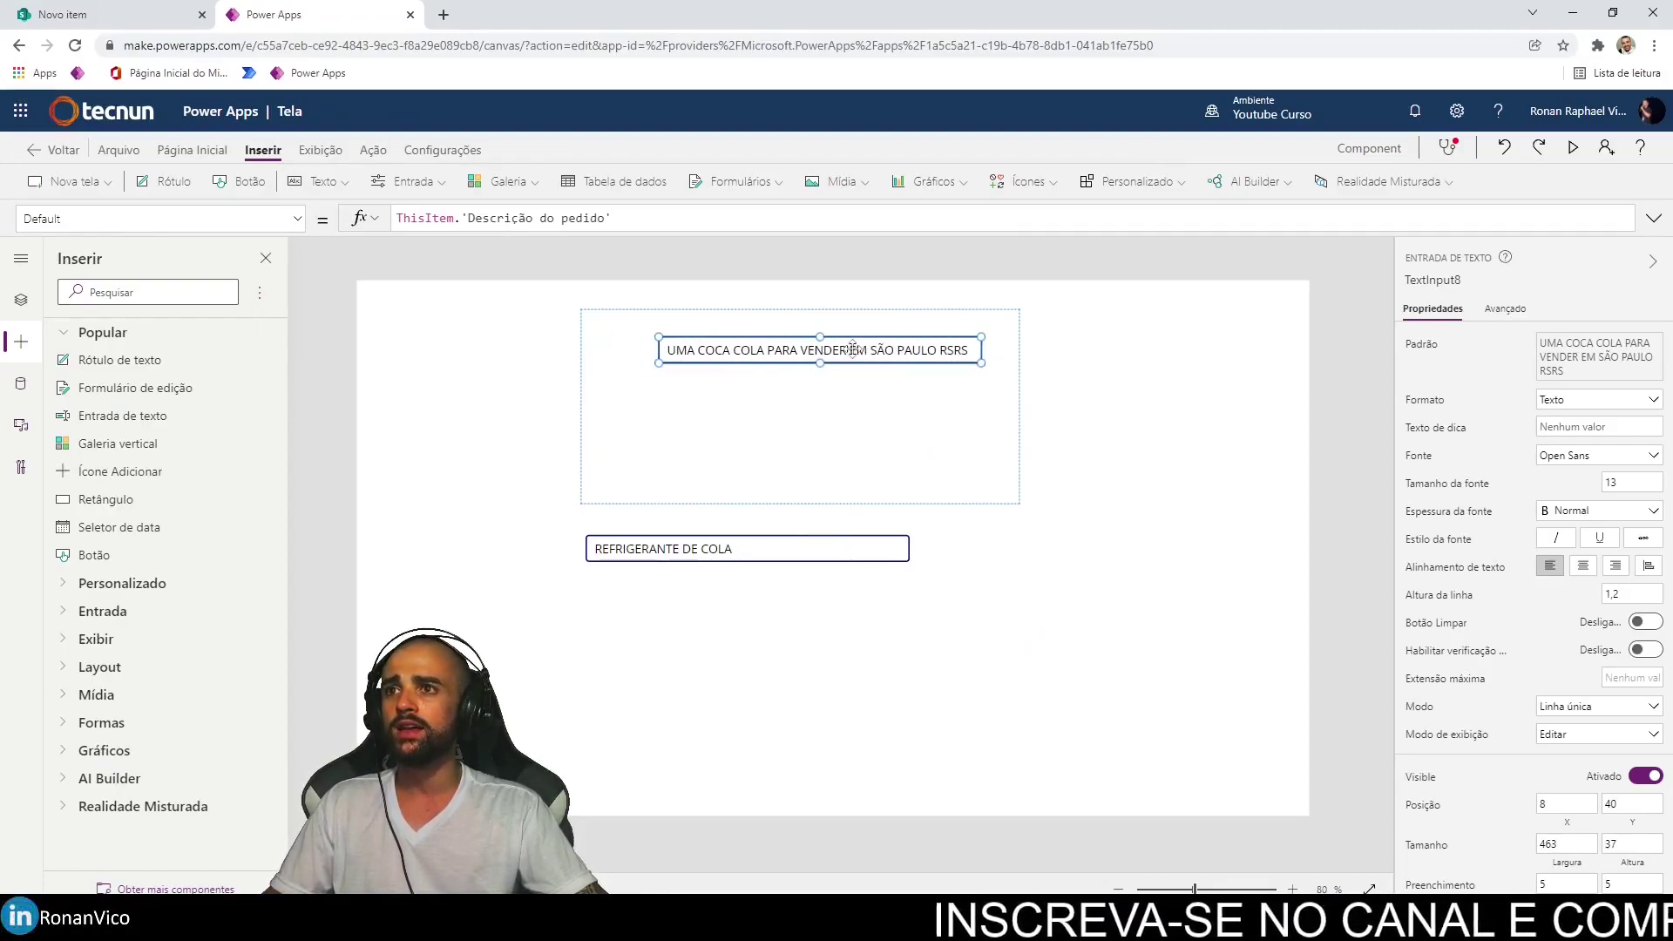
pyautogui.click(157, 10)
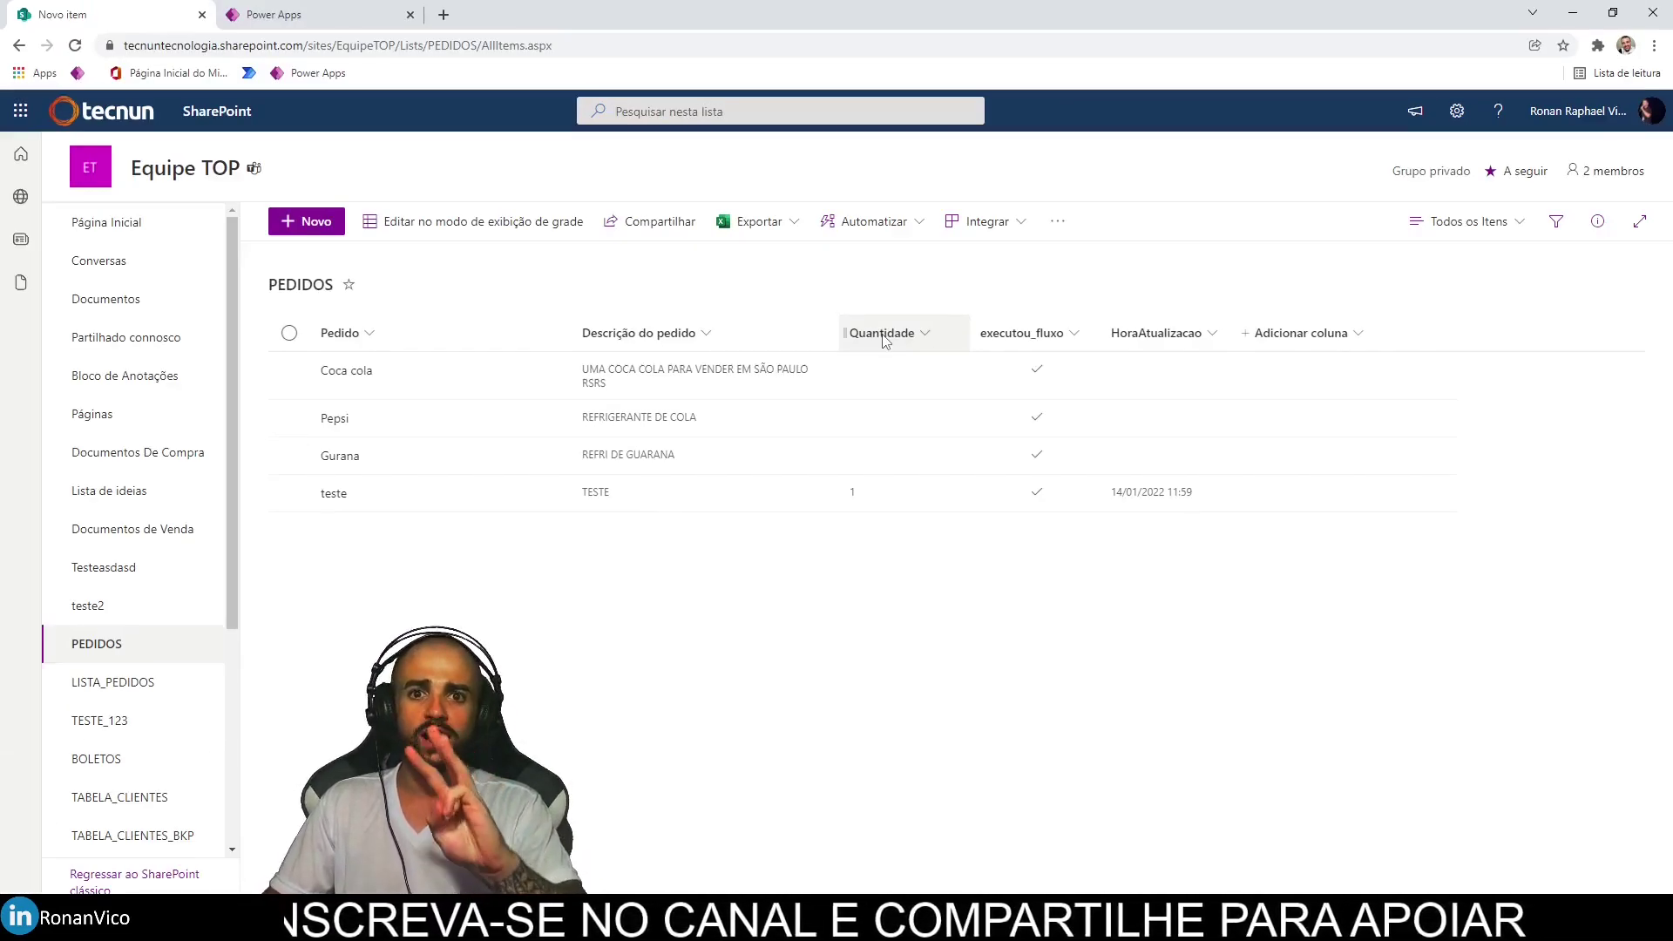
pyautogui.hotkey('ctrl', 'Tab')
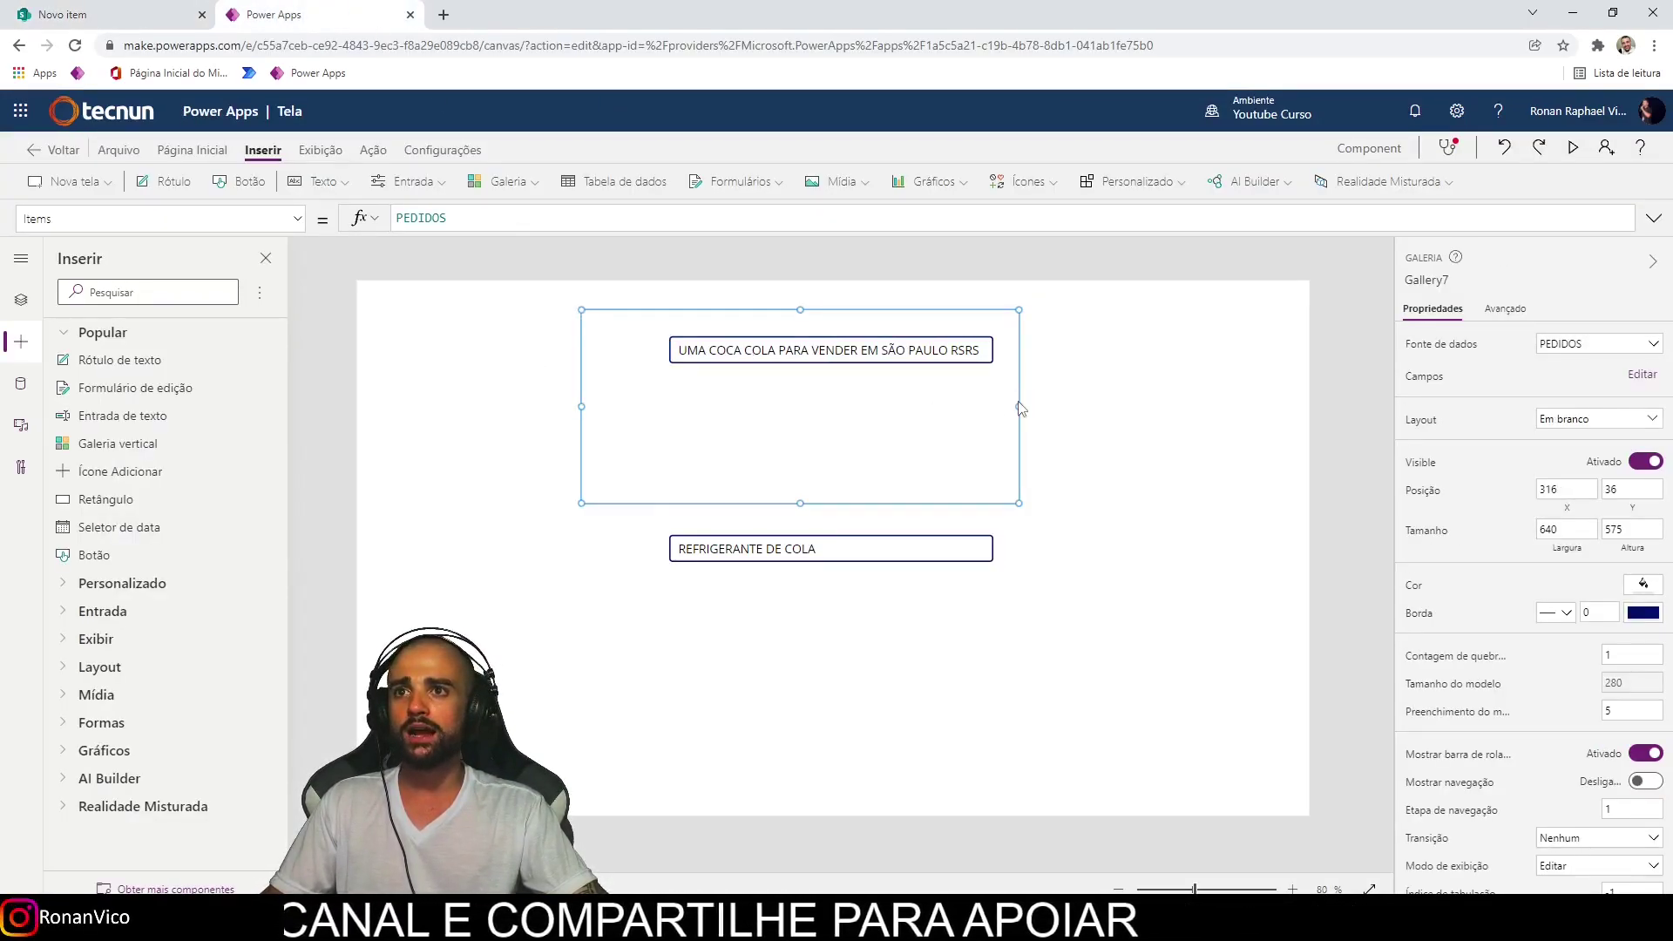
pyautogui.moveTo(1019, 406); pyautogui.dragTo(1270, 406)
pyautogui.moveTo(926, 501); pyautogui.dragTo(927, 382)
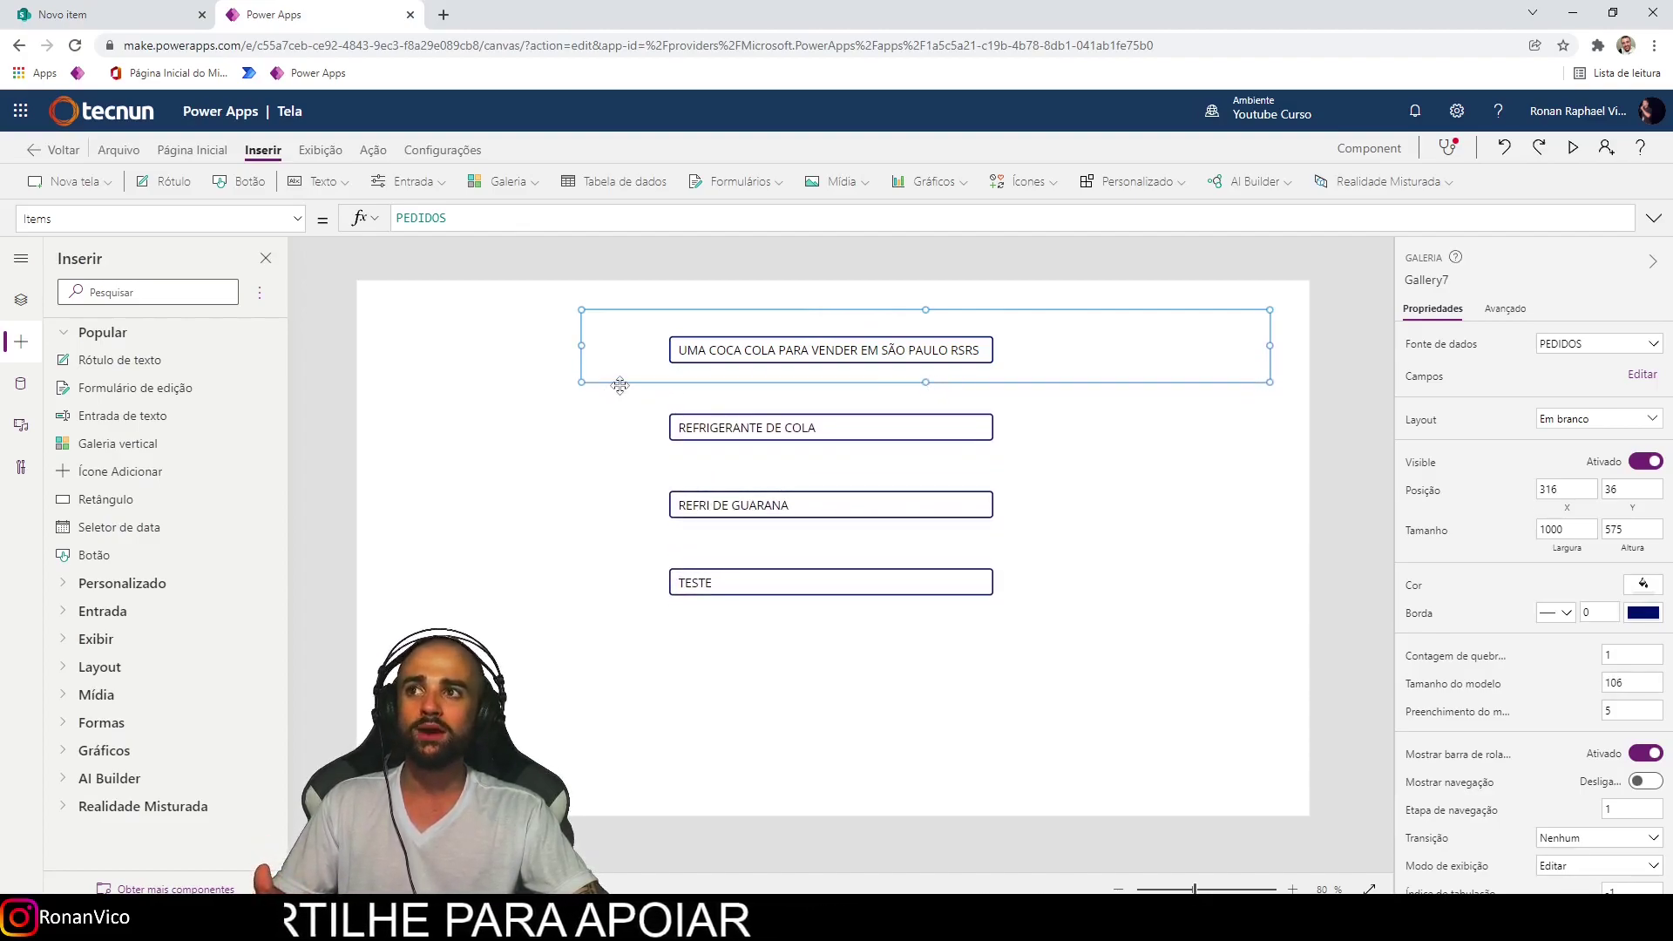
pyautogui.moveTo(620, 385); pyautogui.dragTo(469, 460)
# Shift TextInput8 right and paste a duplicate, TextInput8_1, at the row's top-left.
pyautogui.click(702, 400)
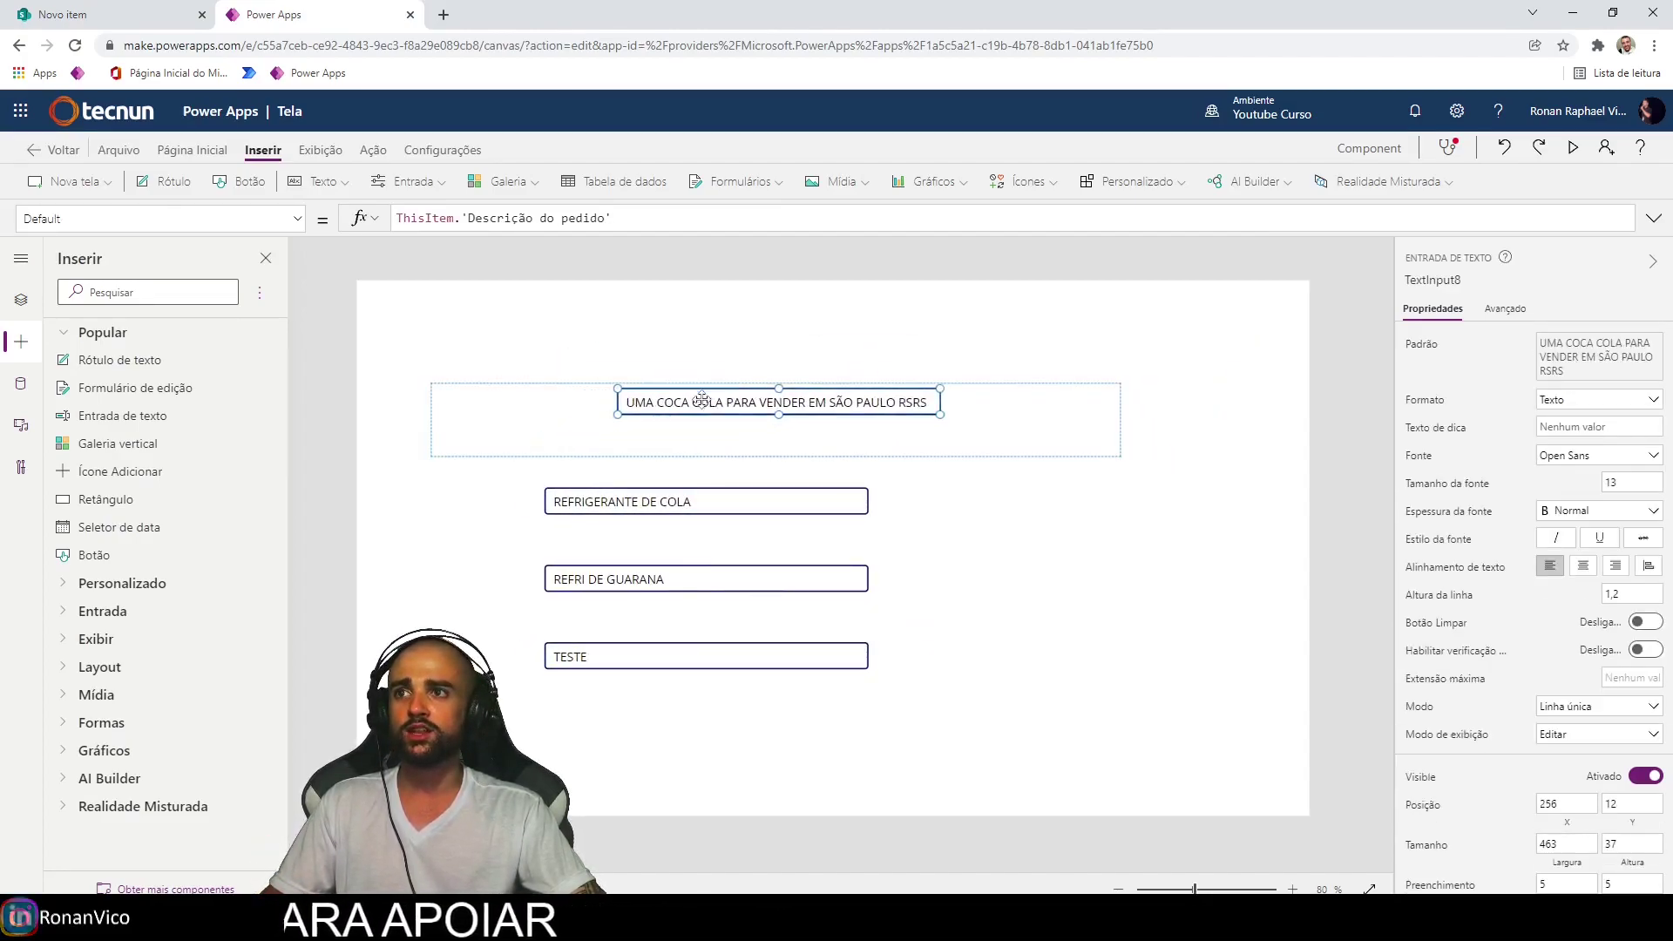
pyautogui.moveTo(701, 400); pyautogui.dragTo(732, 400)
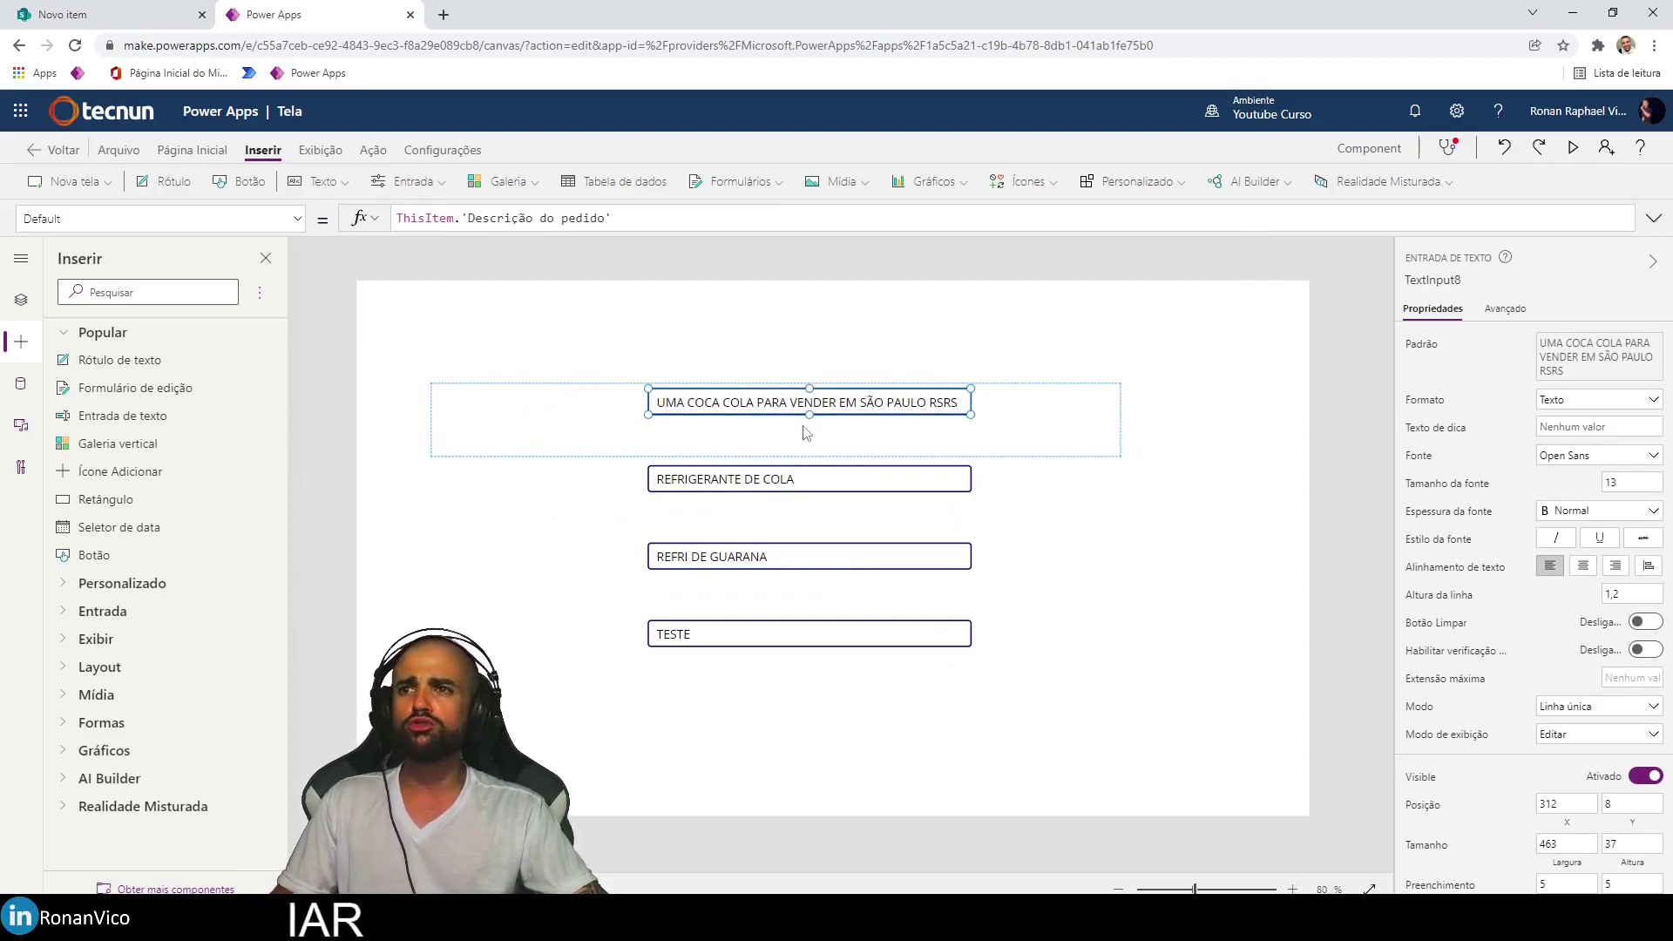
pyautogui.hotkey('ctrl', 'v')
pyautogui.moveTo(702, 430)
pyautogui.mouseDown()
pyautogui.moveTo(627, 400)
pyautogui.moveTo(648, 430)
pyautogui.mouseUp()
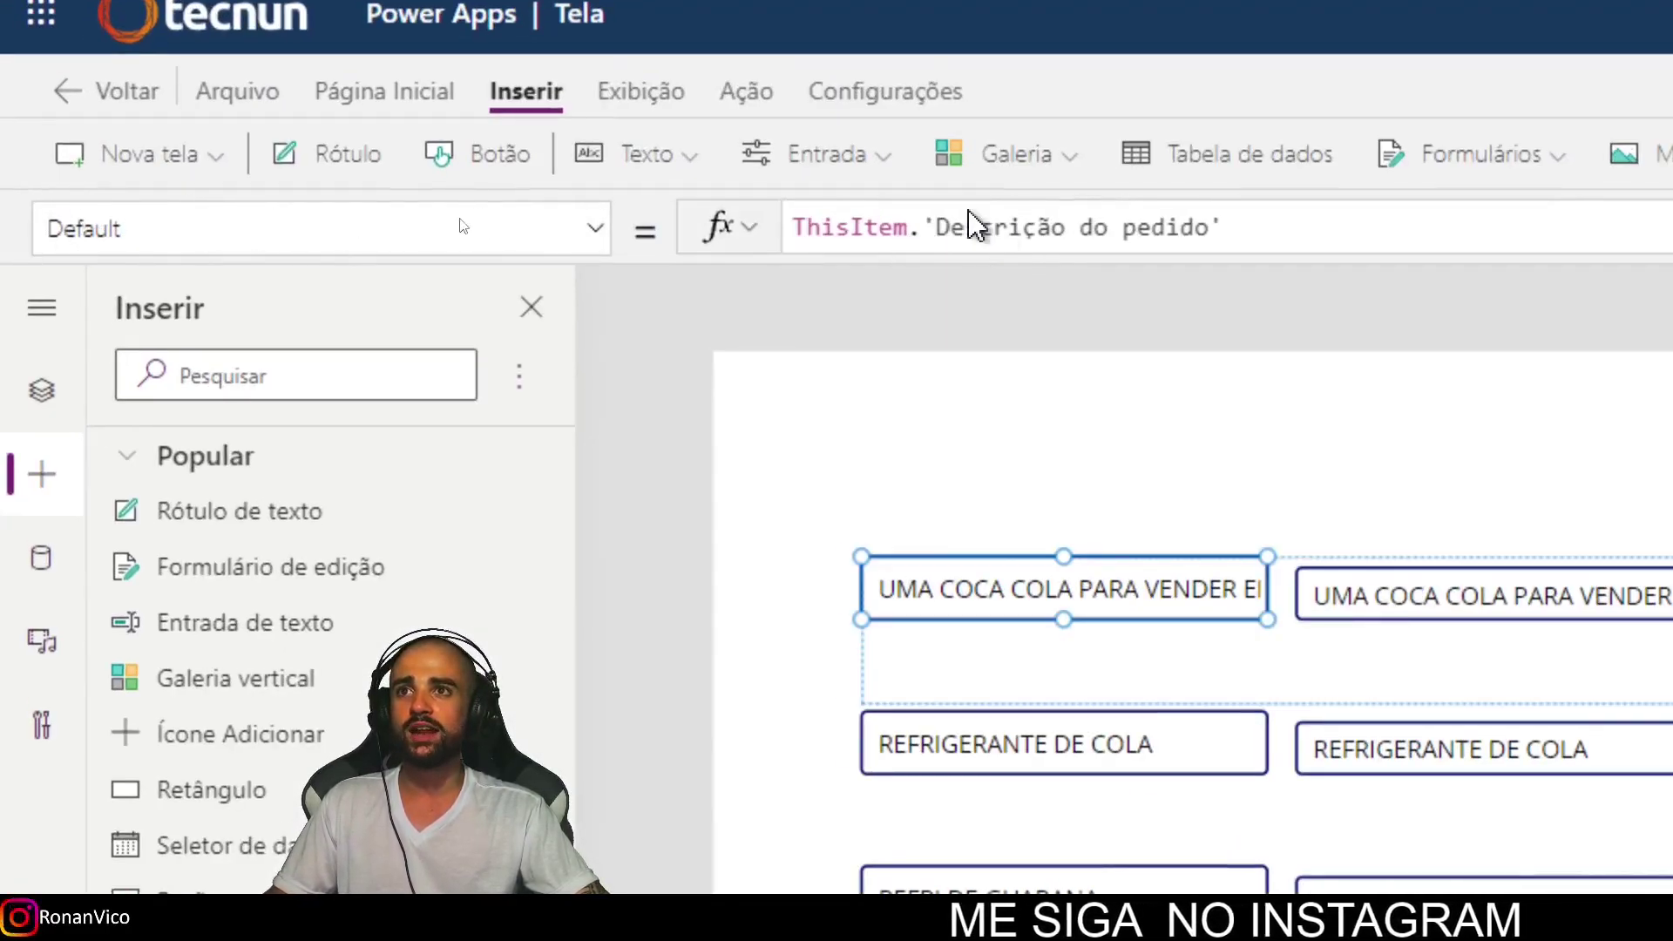
# Change the copied input's Default from ThisItem.'Descrição do pedido' to ThisItem.Pedido.
pyautogui.moveTo(1223, 229); pyautogui.dragTo(933, 226)
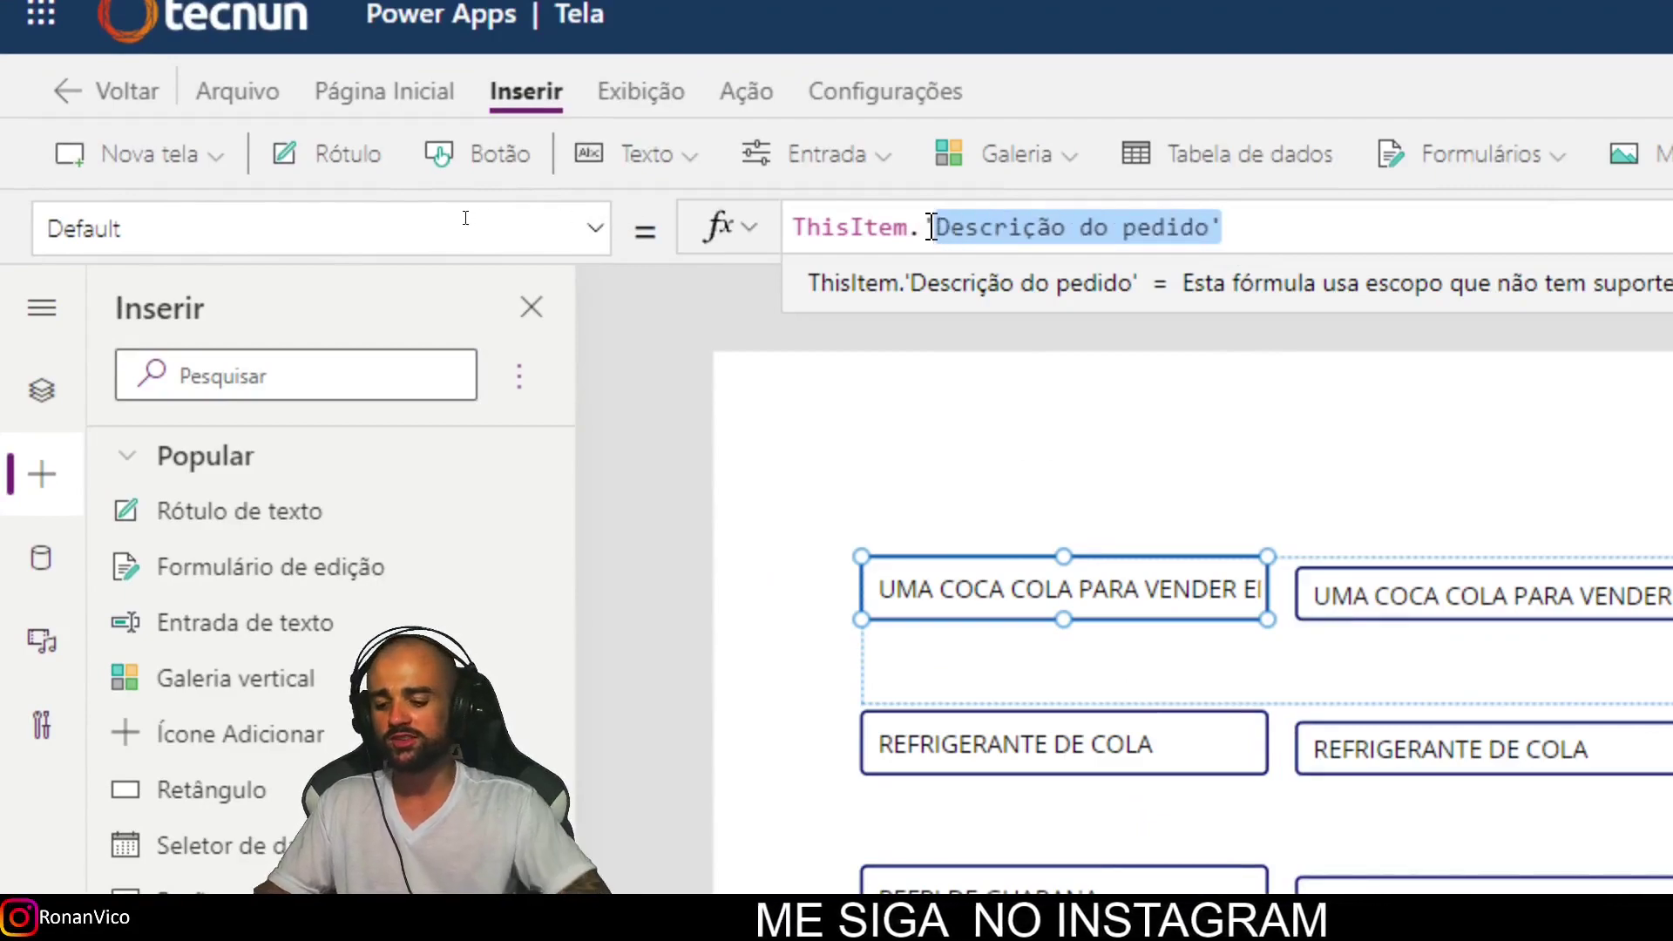
pyautogui.press('BackSpace')
pyautogui.write('Pe')
pyautogui.press('Tab')
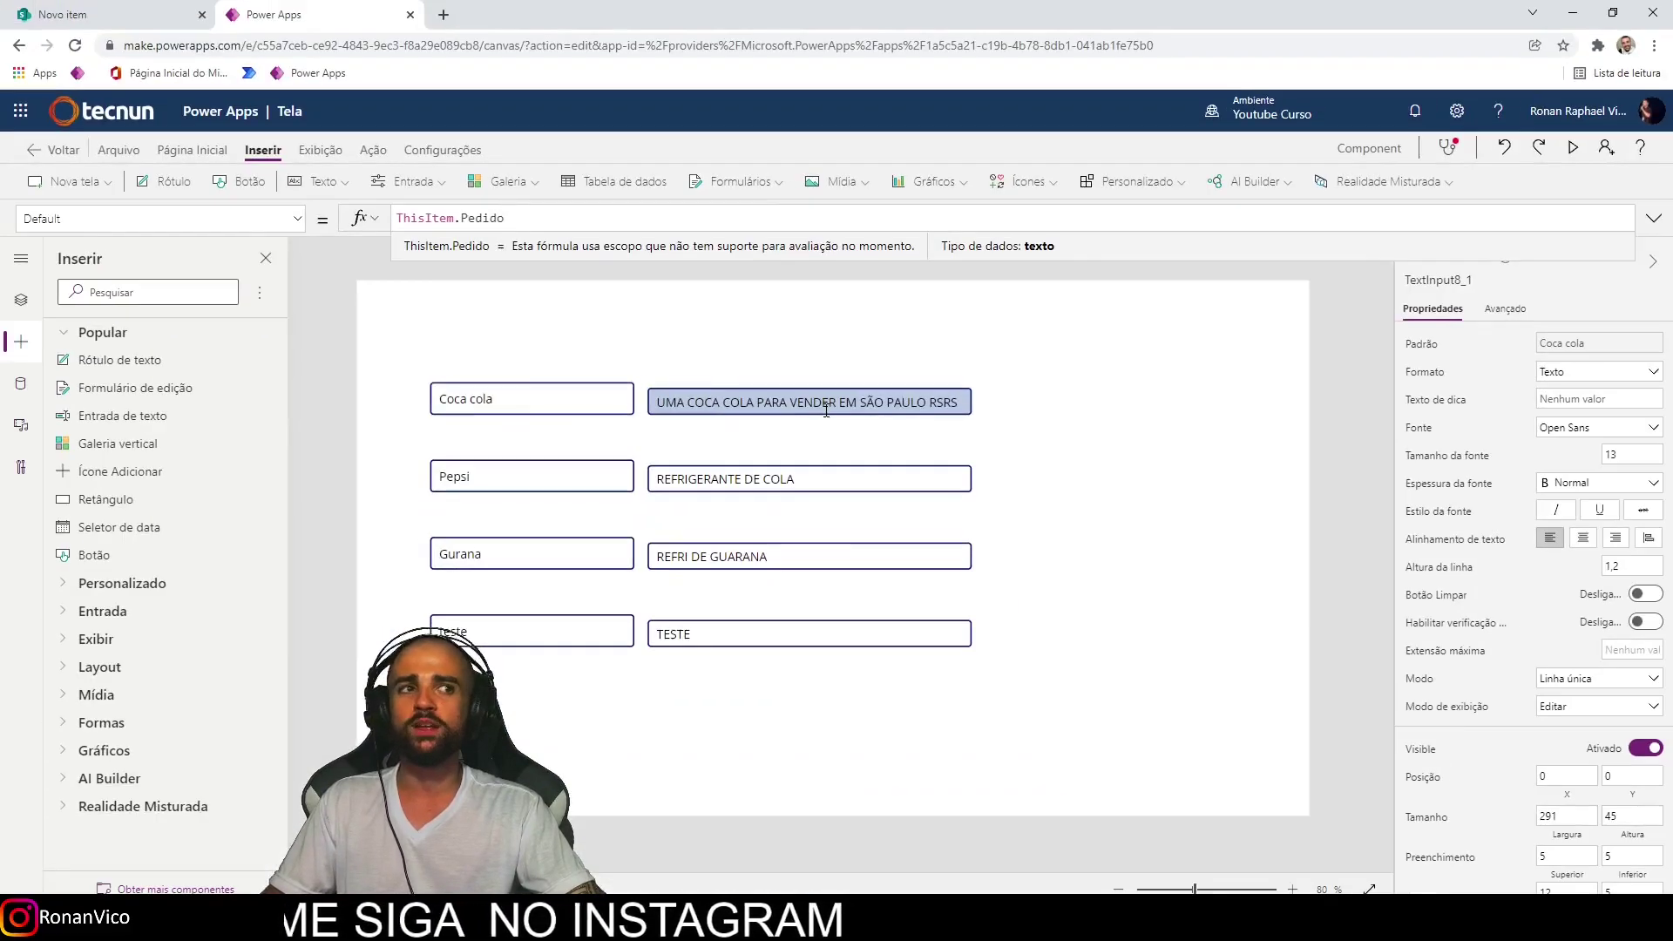
pyautogui.click(952, 401)
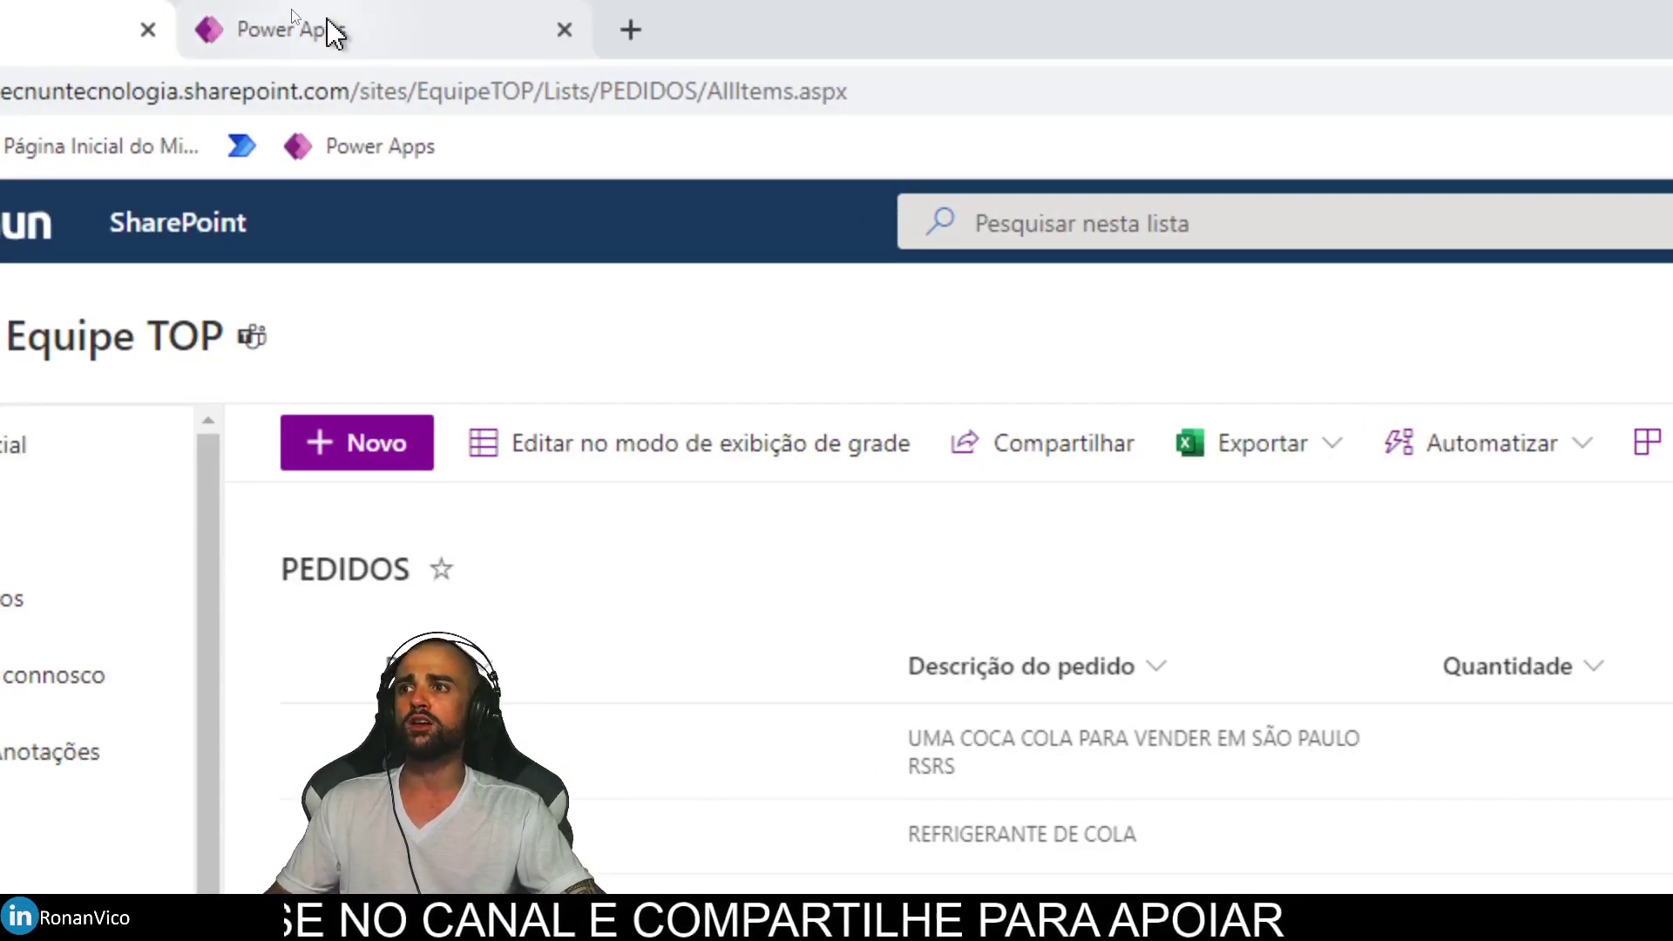
# Paste a narrower copy of the description input at the right with Default ThisItem.Quantidade.
pyautogui.click(328, 26)
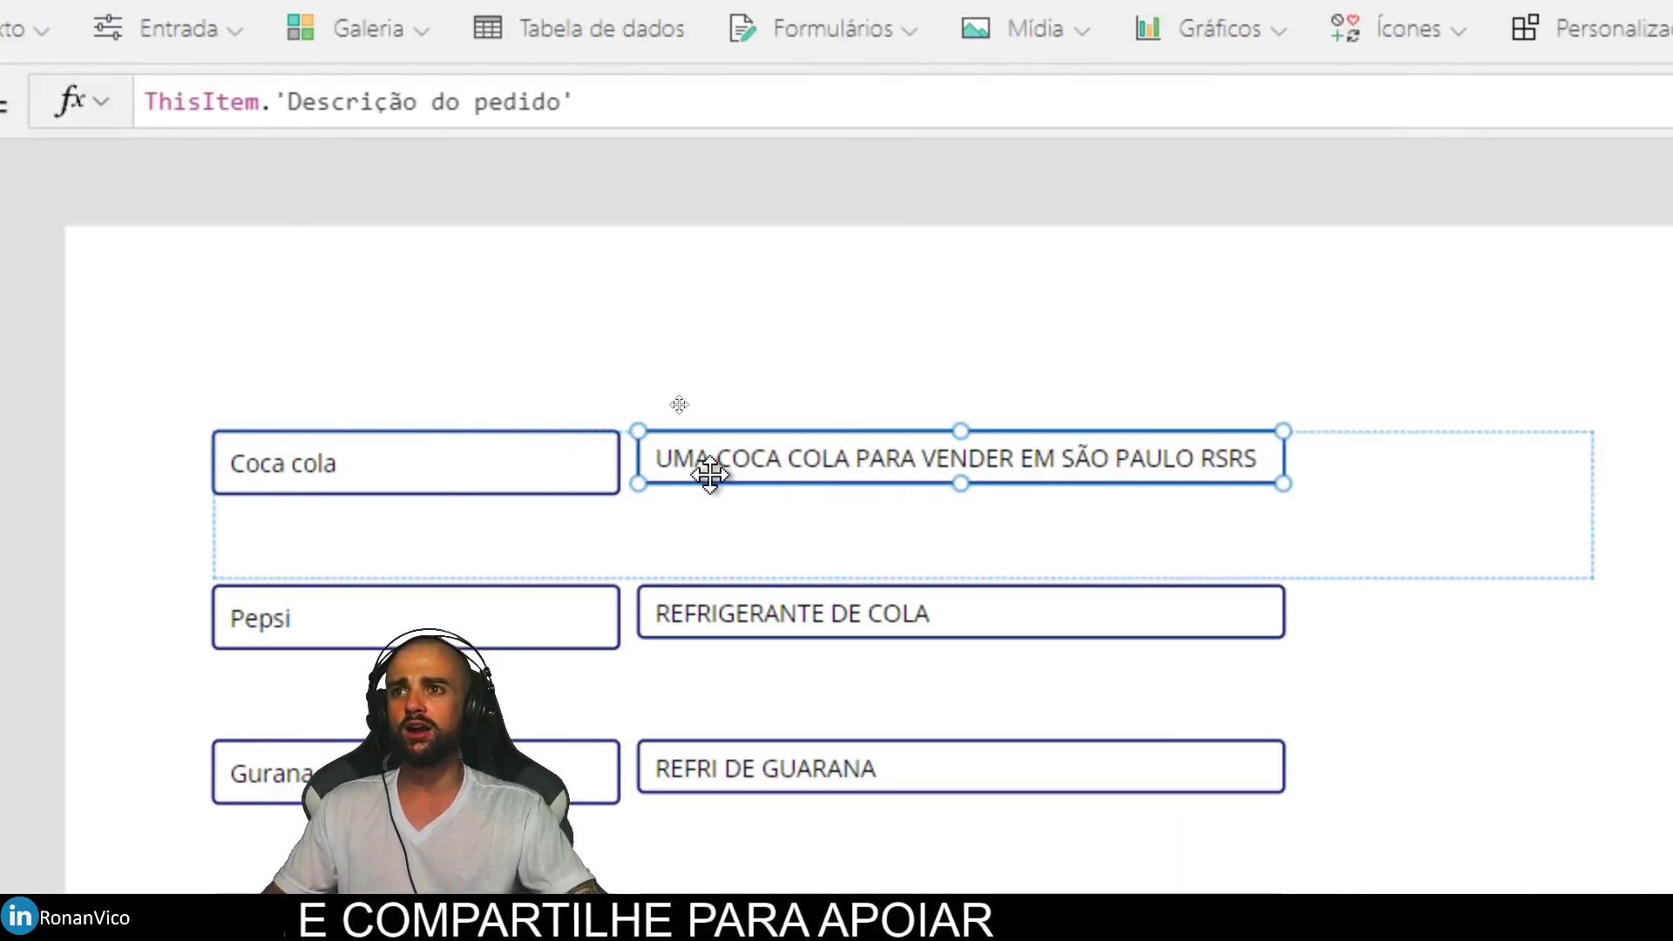
pyautogui.hotkey('ctrl', 'c')
pyautogui.hotkey('ctrl', 'v')
pyautogui.moveTo(853, 505); pyautogui.dragTo(1438, 455)
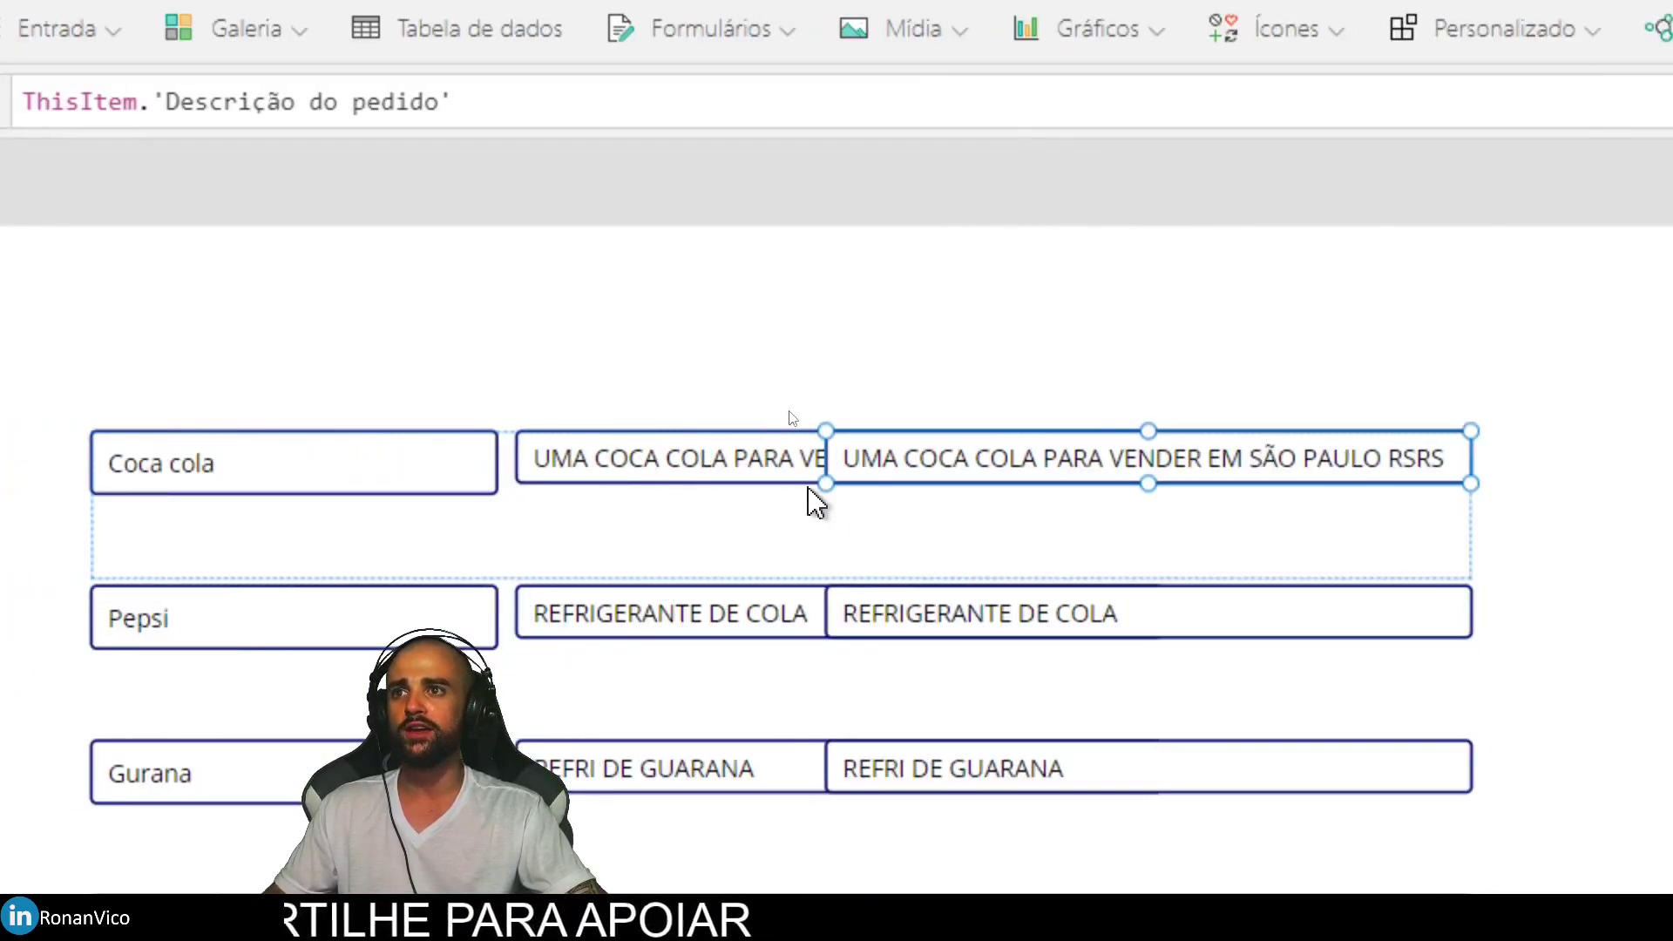
pyautogui.moveTo(810, 491); pyautogui.dragTo(1272, 468)
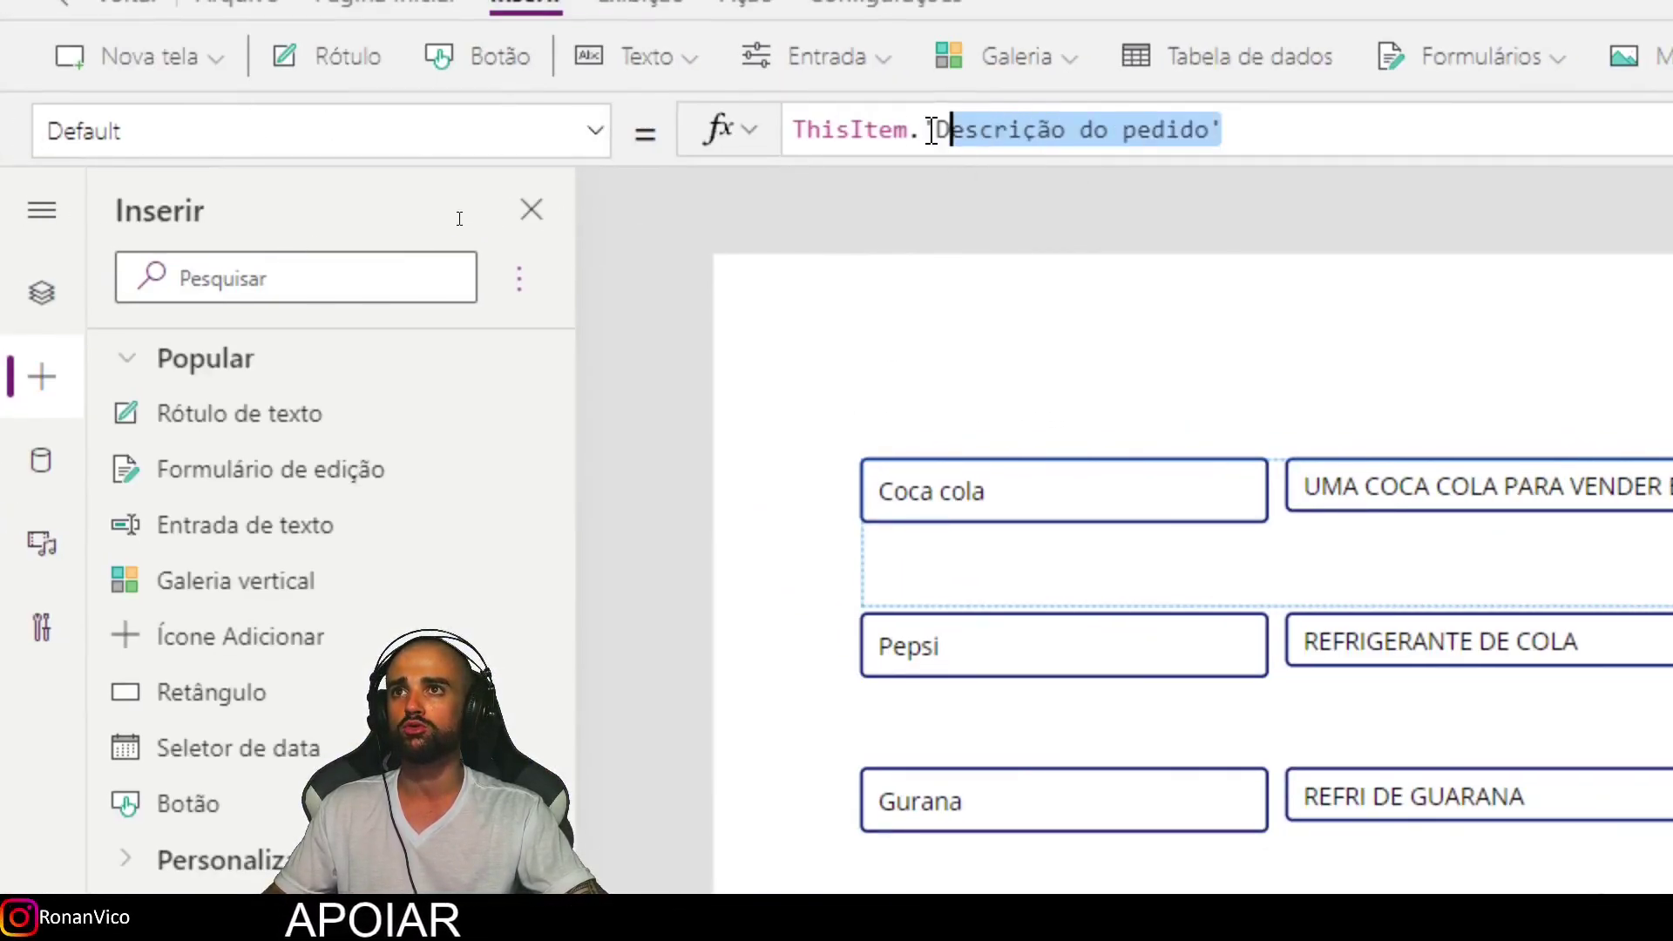
pyautogui.press('BackSpace')
pyautogui.press('BackSpace')
pyautogui.write('.Qua')
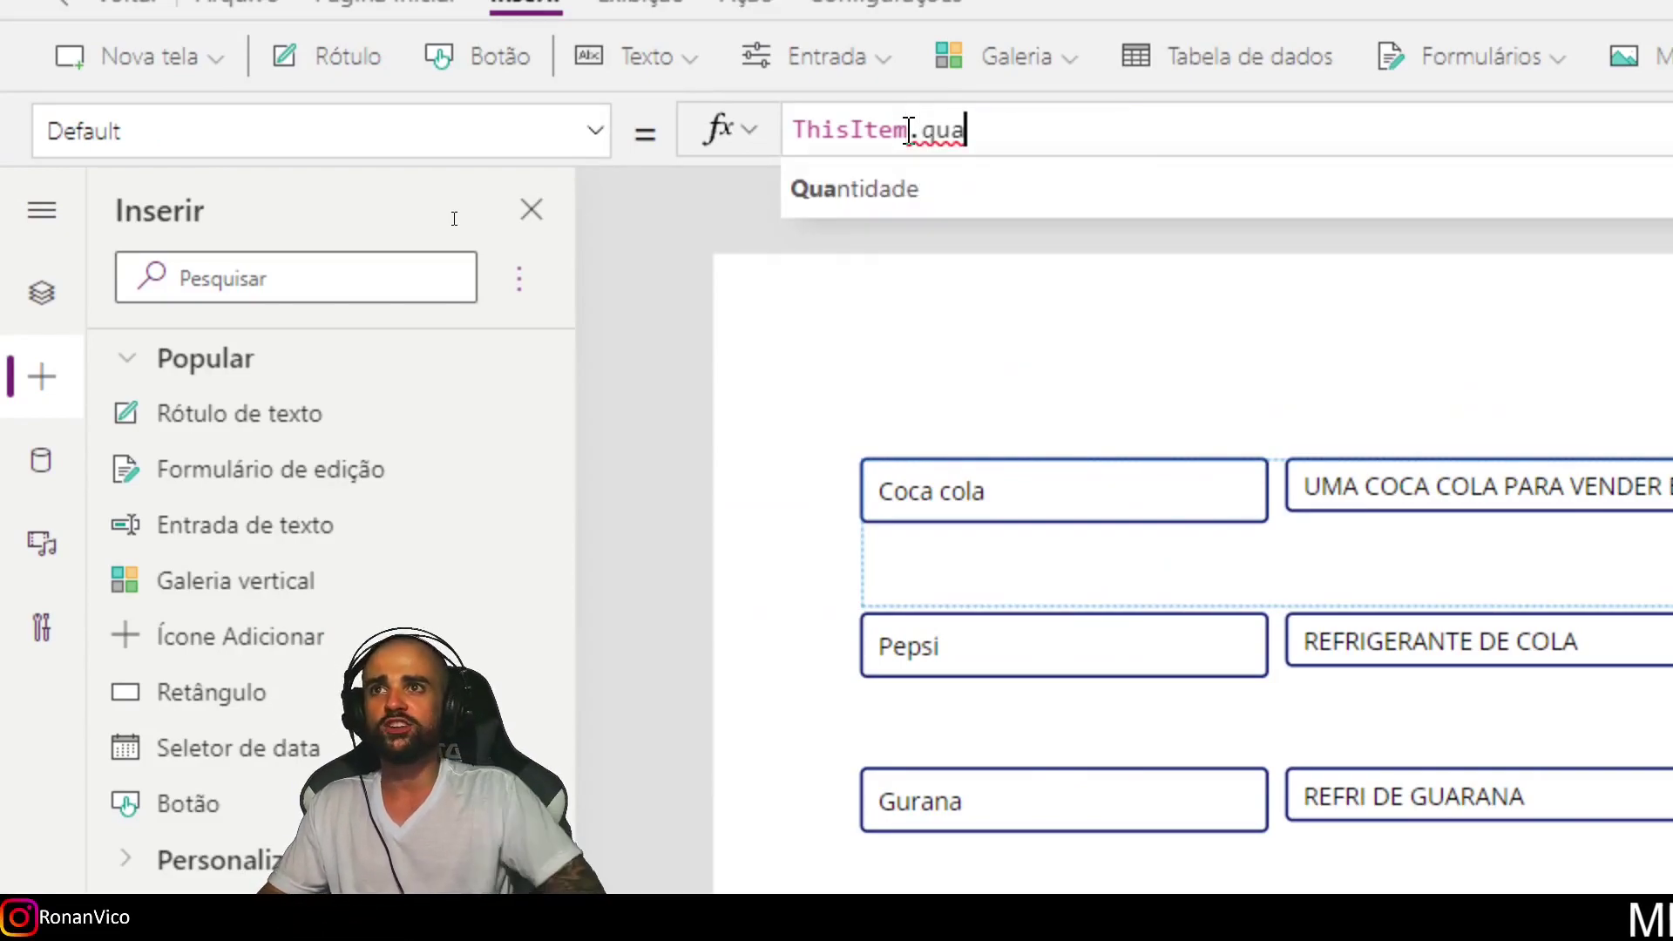
pyautogui.write('ntidade')
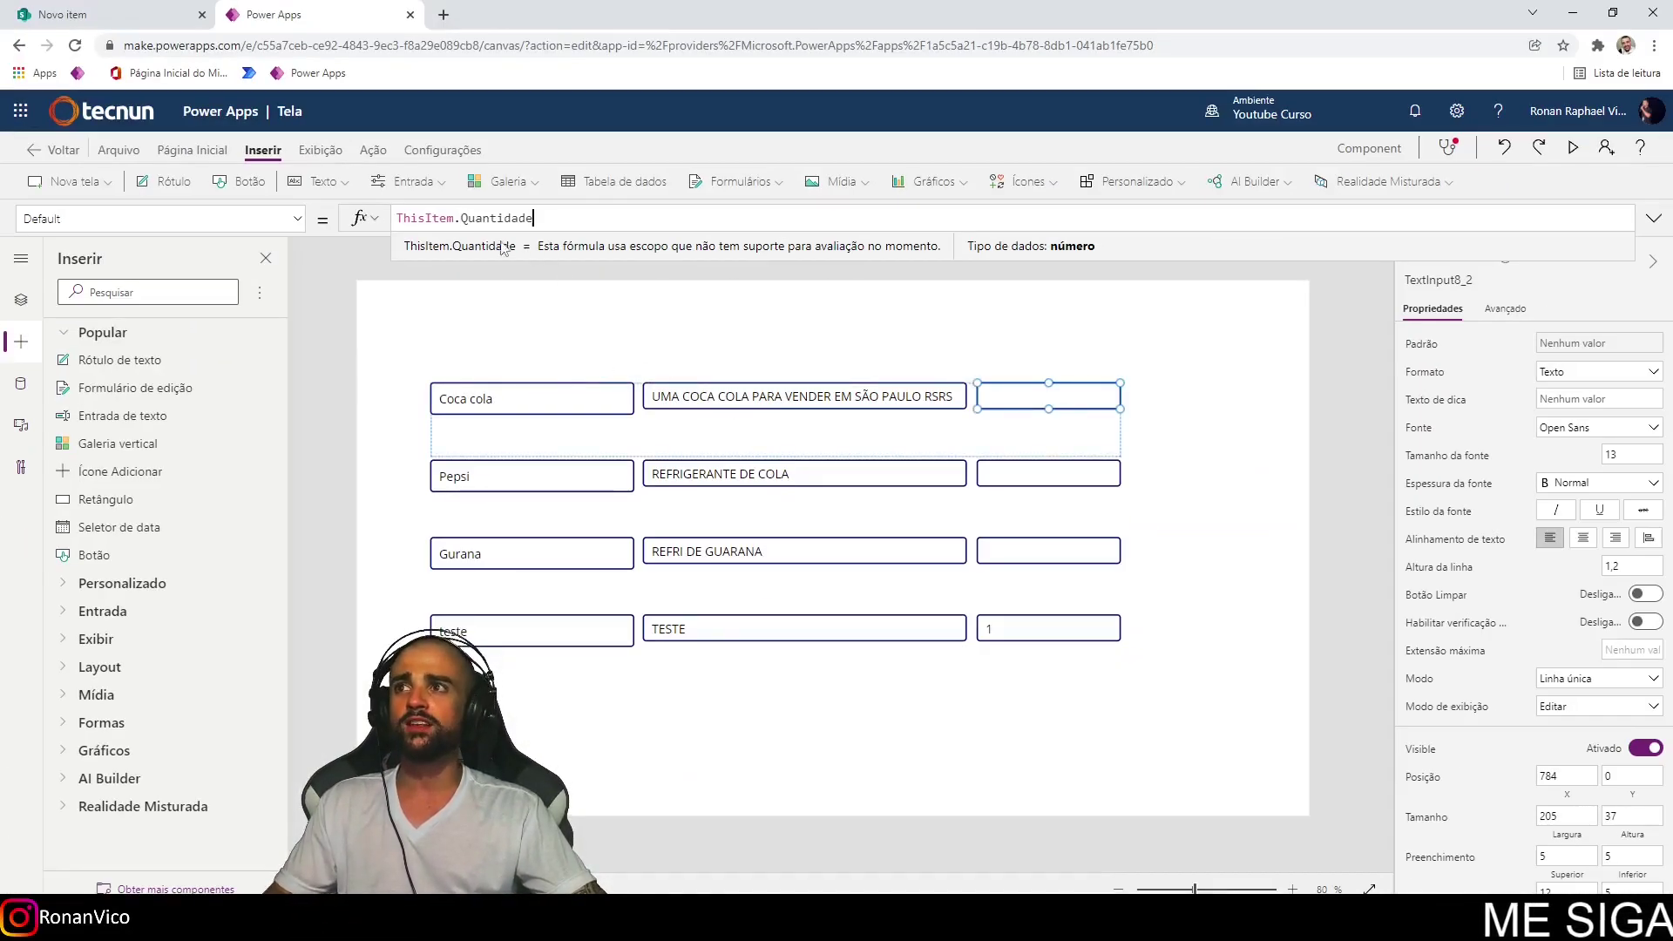
pyautogui.click(663, 349)
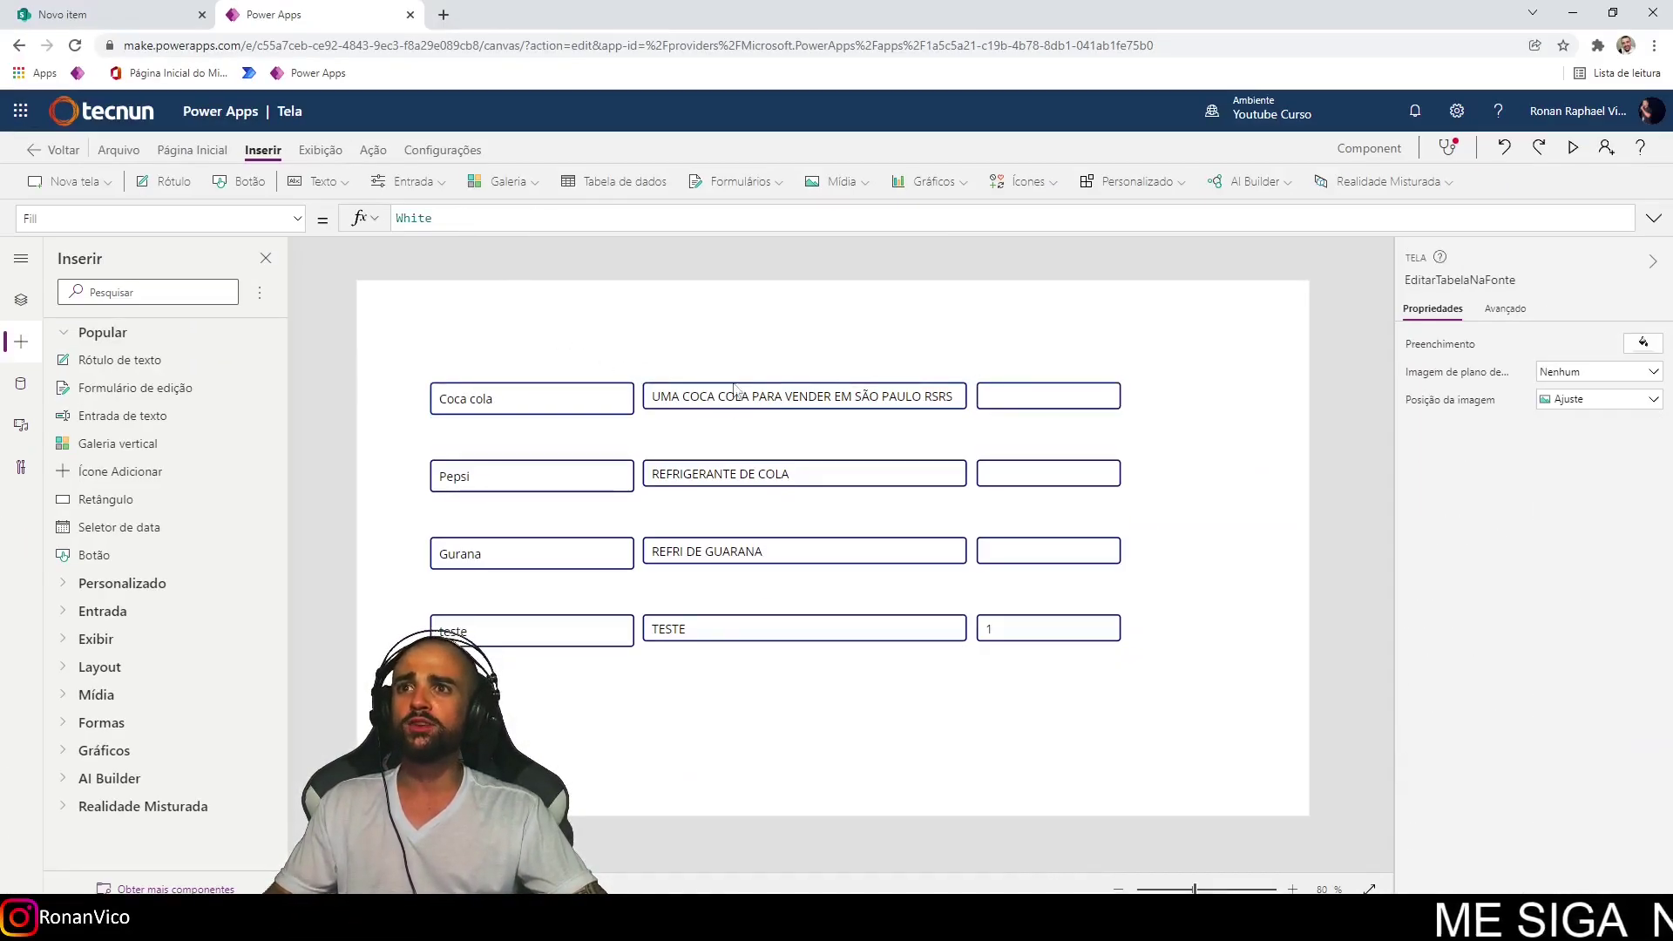
# Shrink the gallery template to size 49 and move Gallery7 to position 0,104.
pyautogui.click(811, 456)
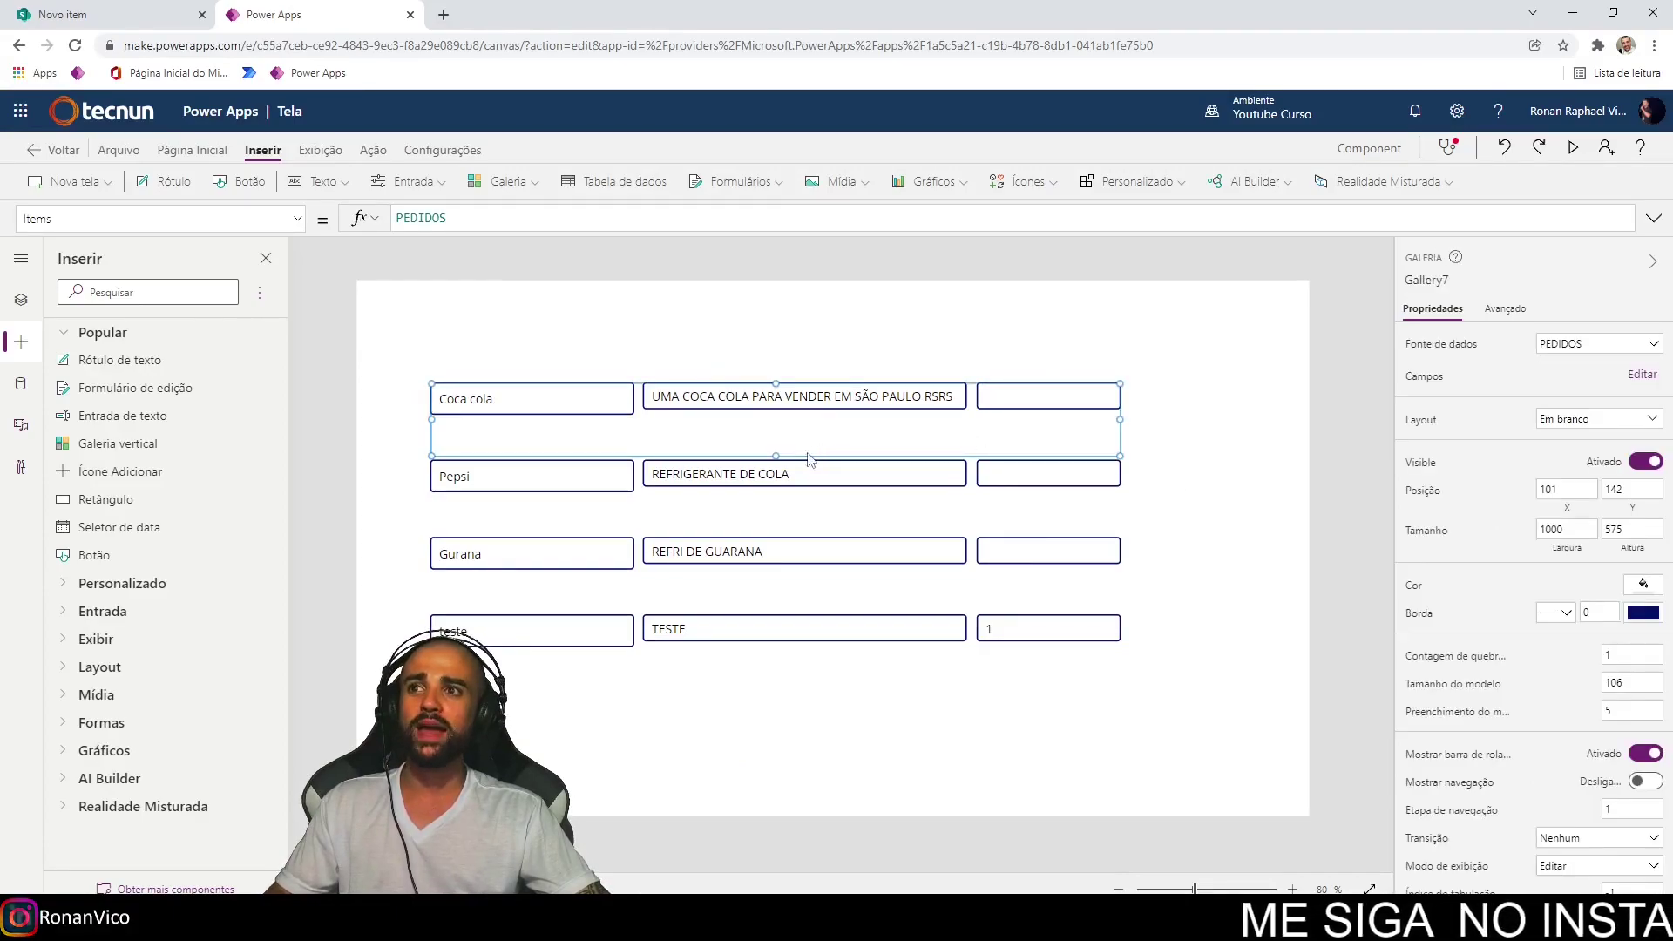
pyautogui.moveTo(776, 447); pyautogui.dragTo(776, 415)
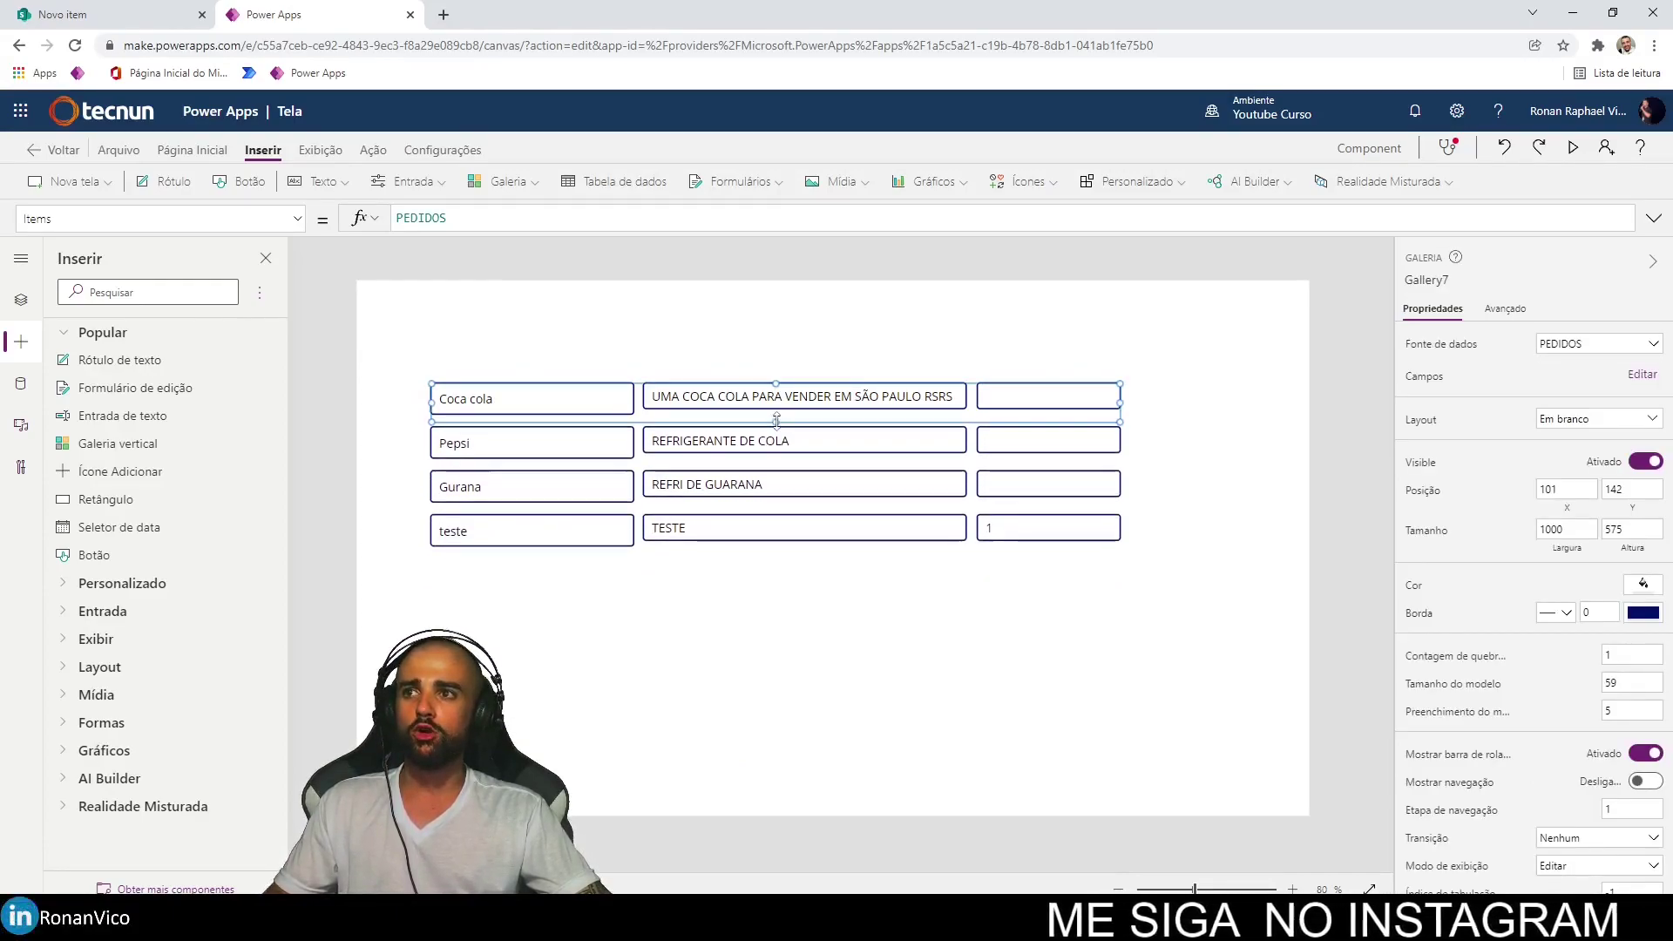
pyautogui.click(819, 650)
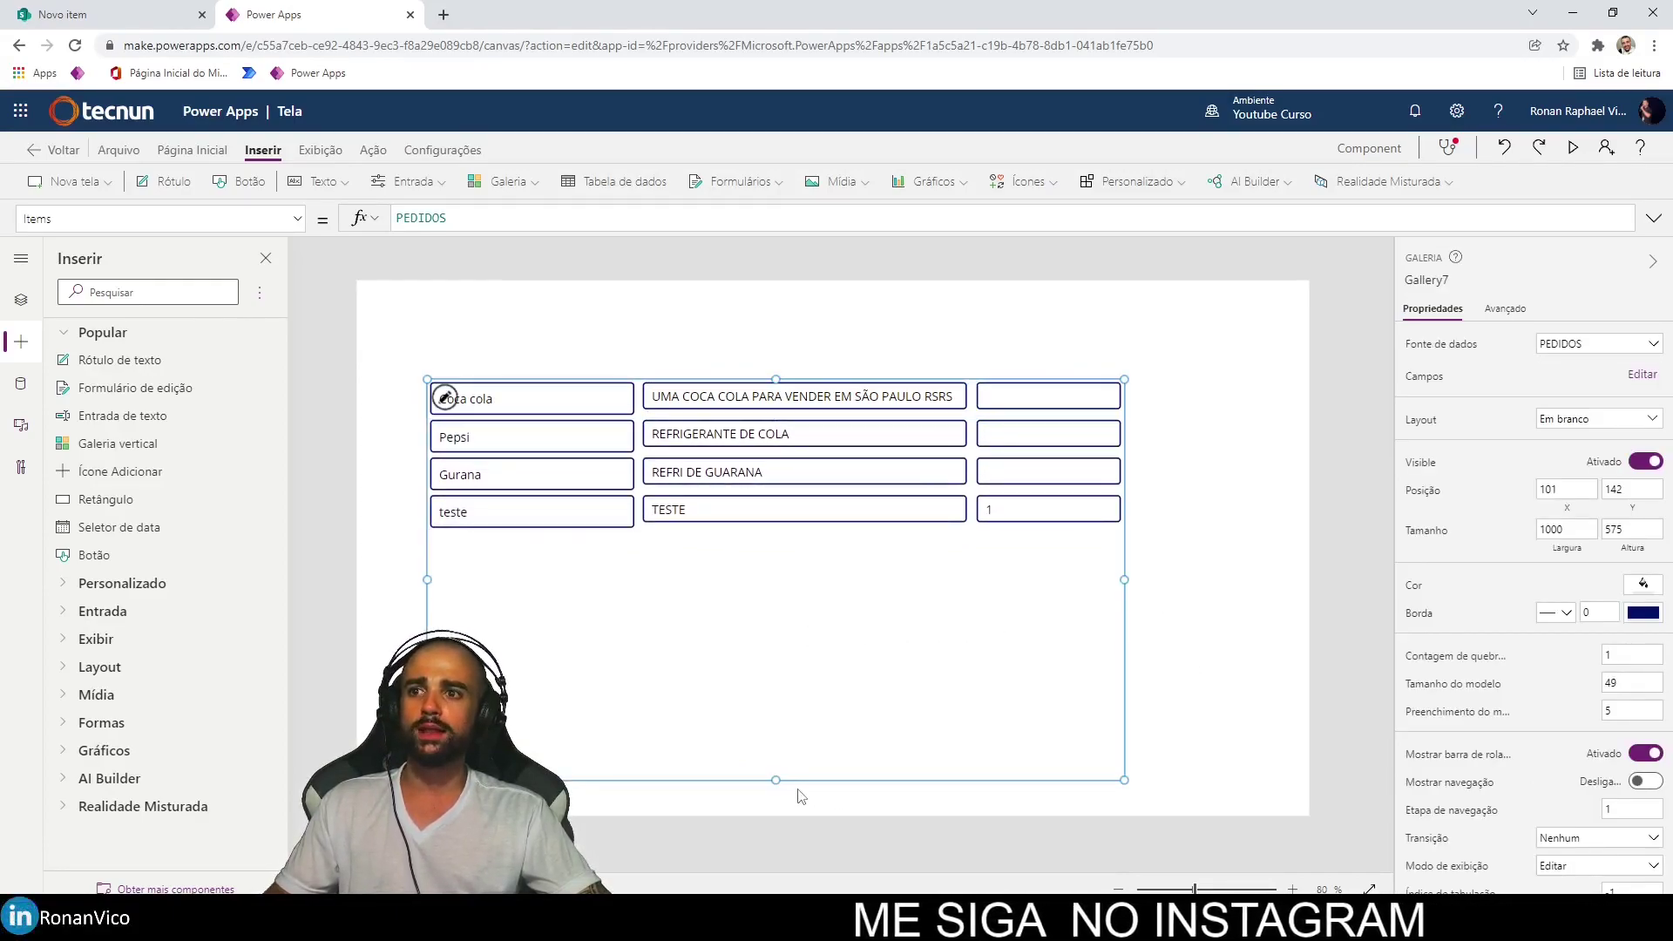
pyautogui.moveTo(848, 696); pyautogui.dragTo(911, 687)
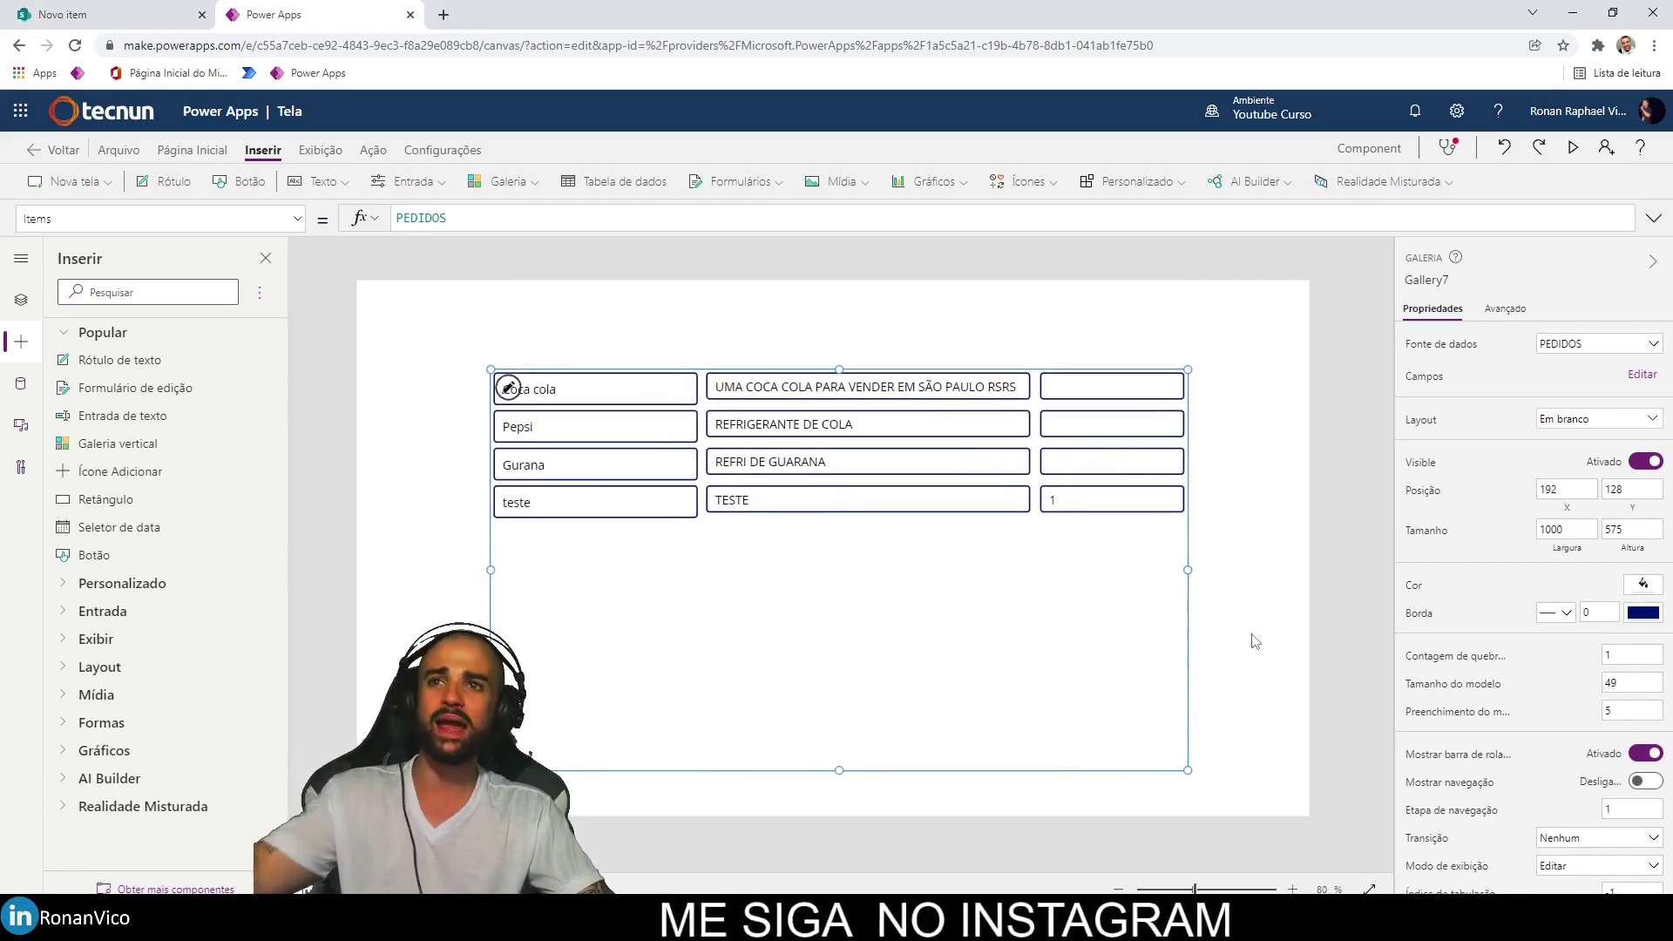
pyautogui.click(1122, 543)
pyautogui.moveTo(979, 571); pyautogui.dragTo(845, 555)
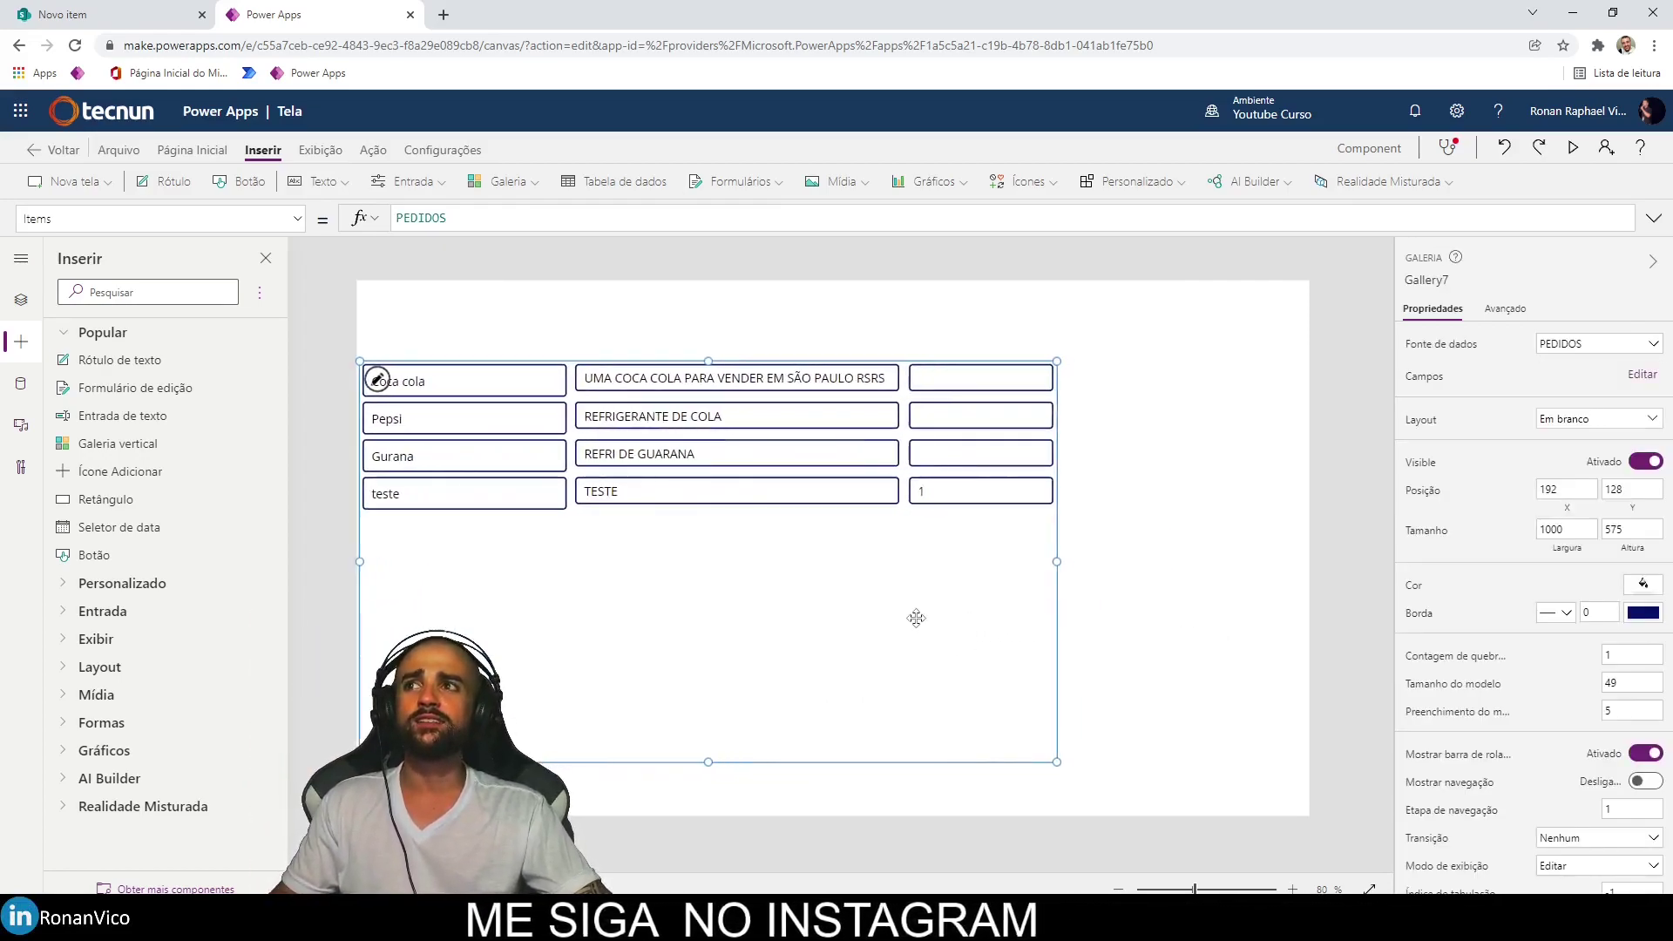
# Insert a data table and move and resize it into the lower right.
pyautogui.click(621, 182)
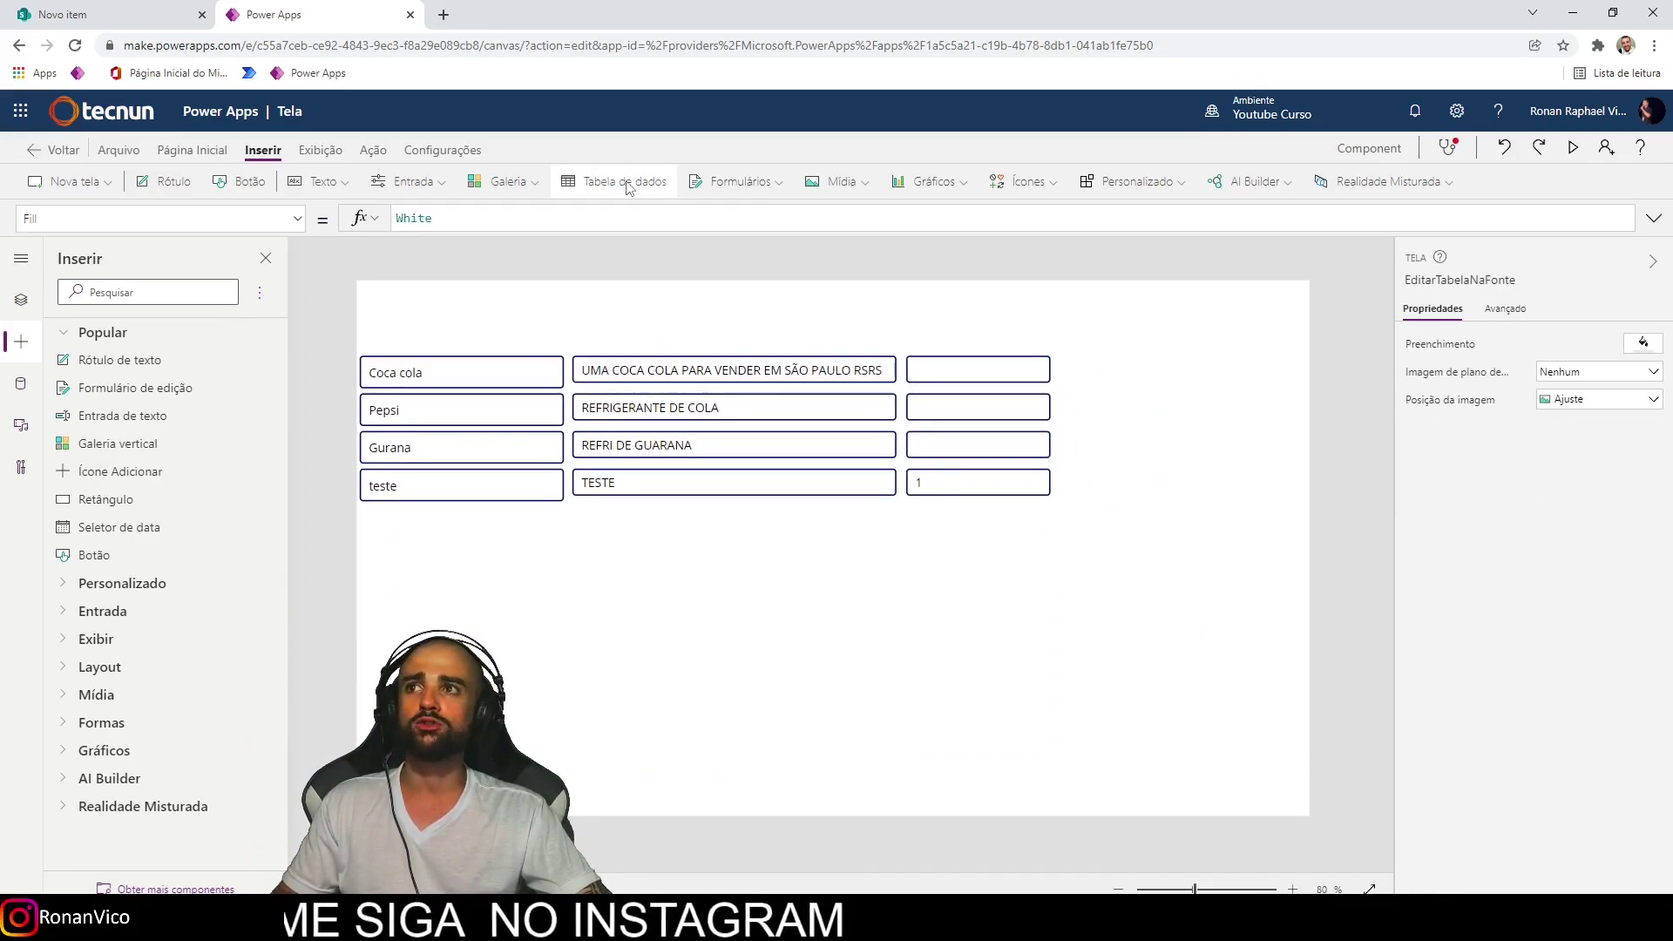
pyautogui.moveTo(647, 304); pyautogui.dragTo(1015, 463)
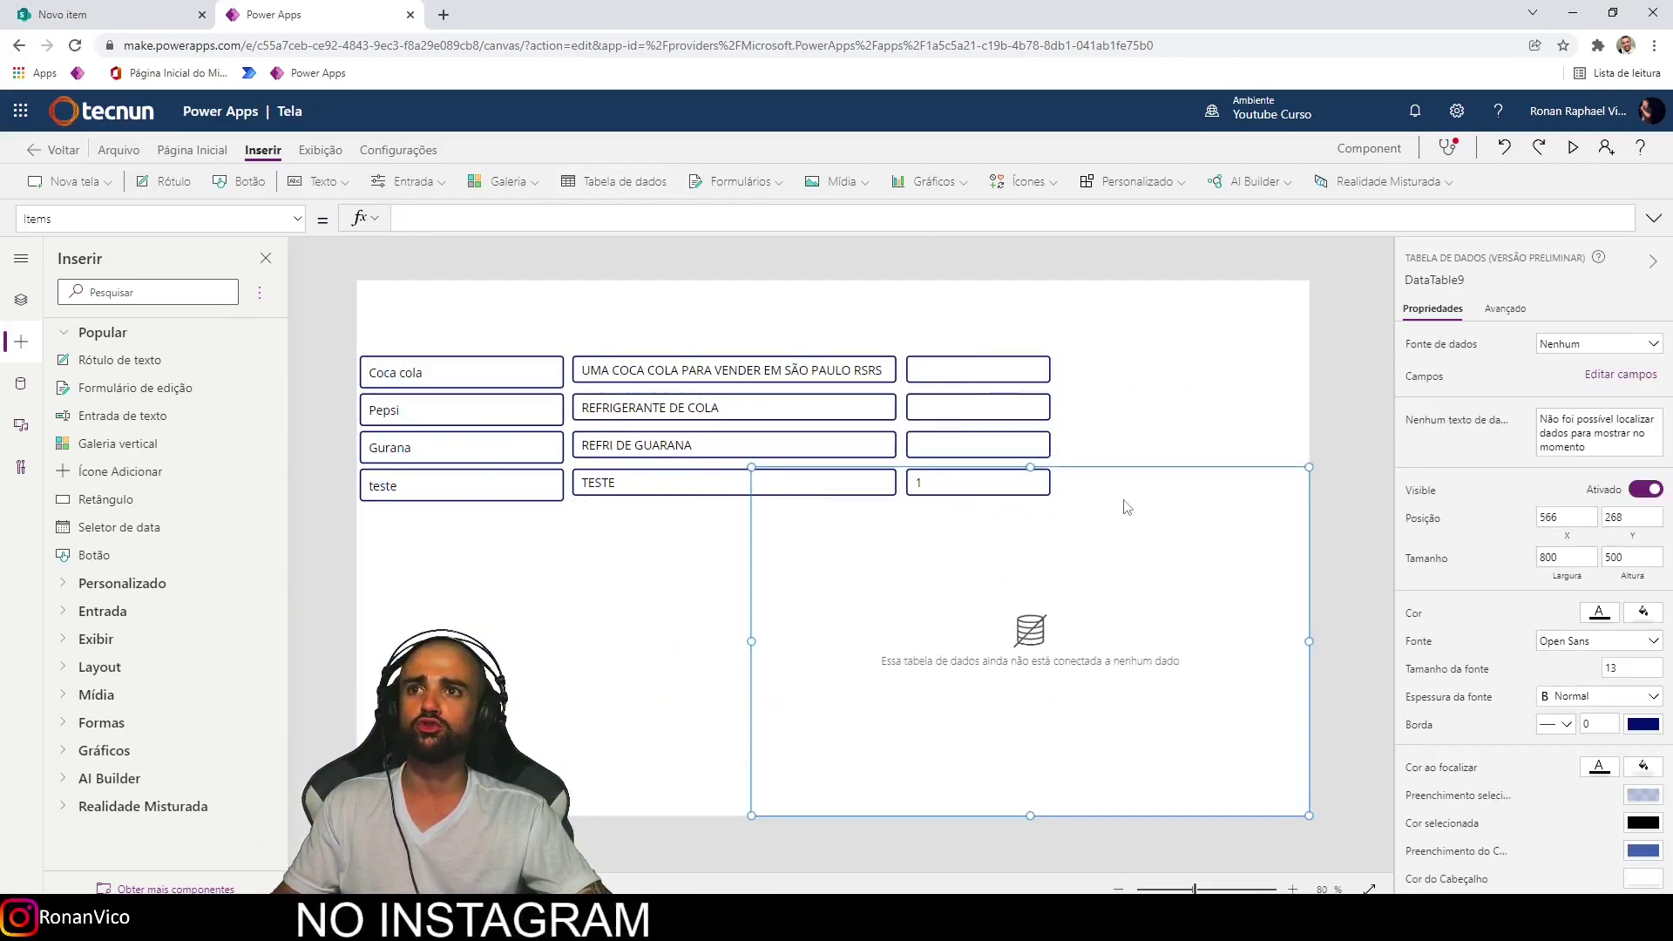
pyautogui.moveTo(751, 467); pyautogui.dragTo(799, 498)
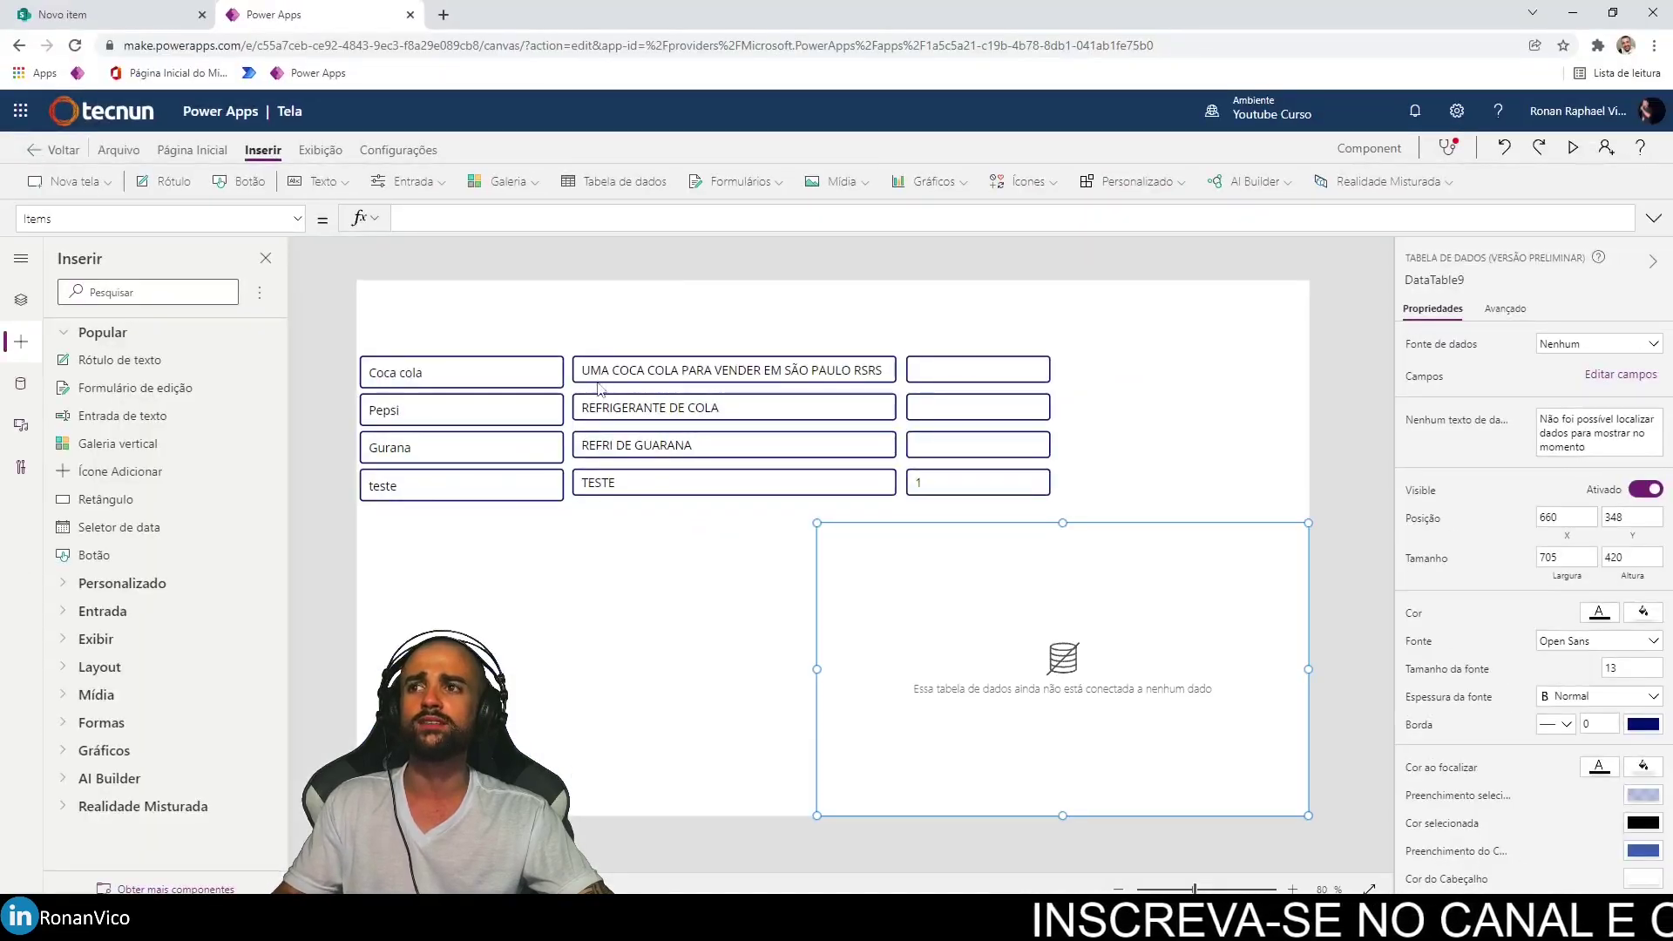
# Set the data table's source to PEDIDOS and run the app in preview.
pyautogui.click(1043, 665)
pyautogui.click(1621, 374)
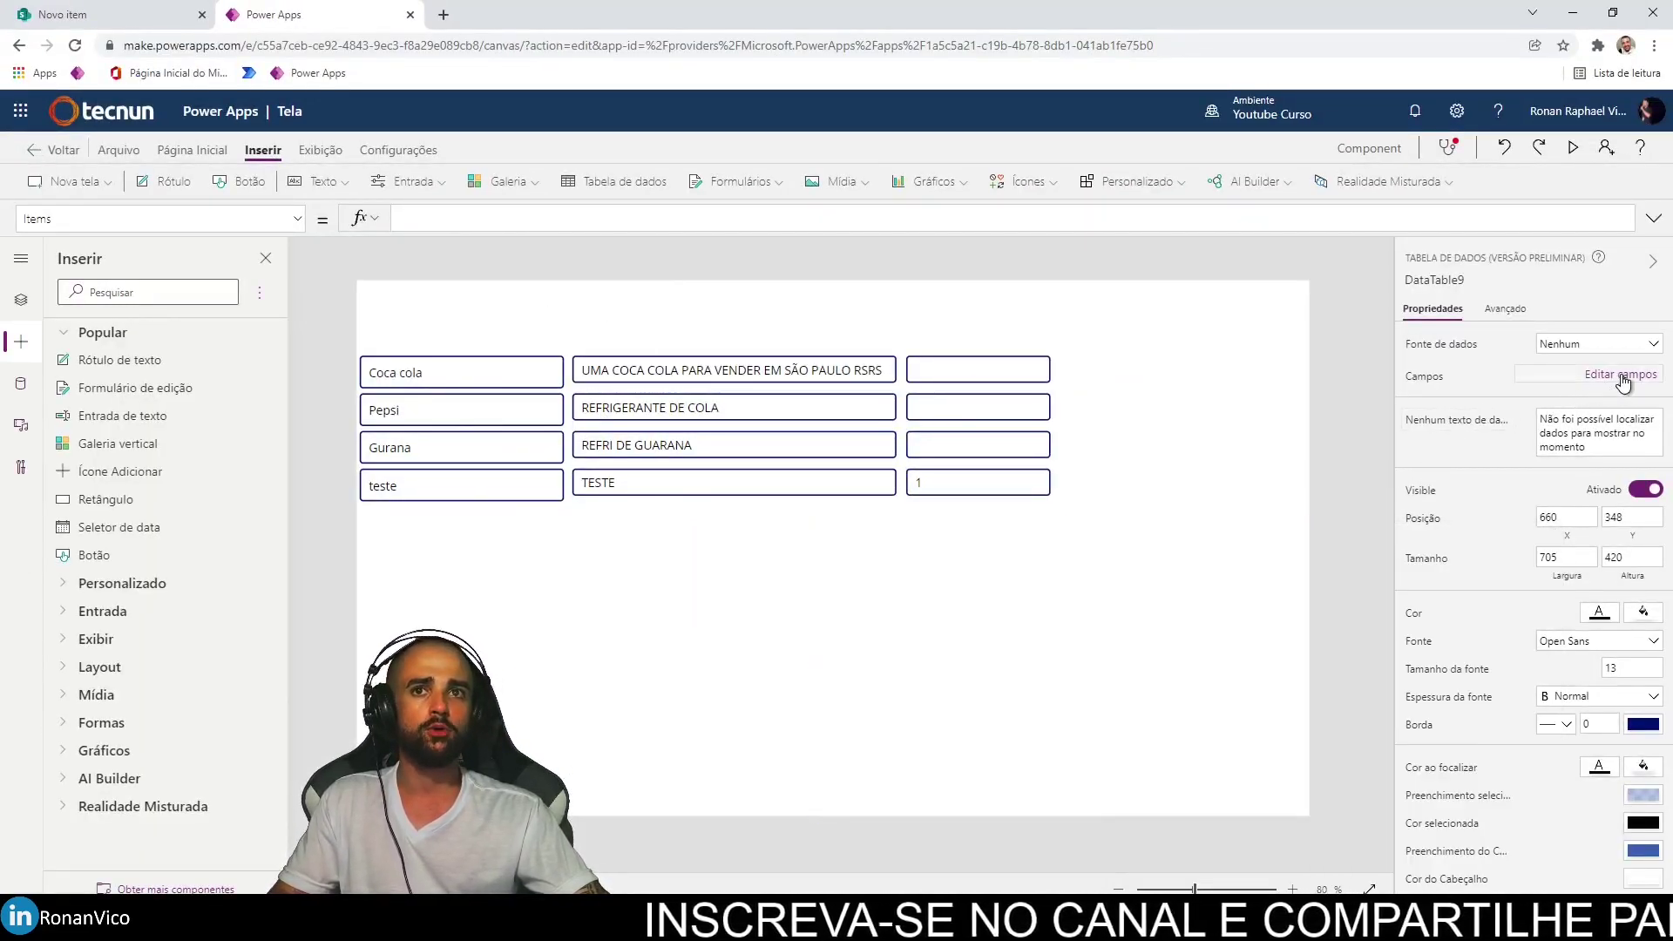
pyautogui.click(1621, 374)
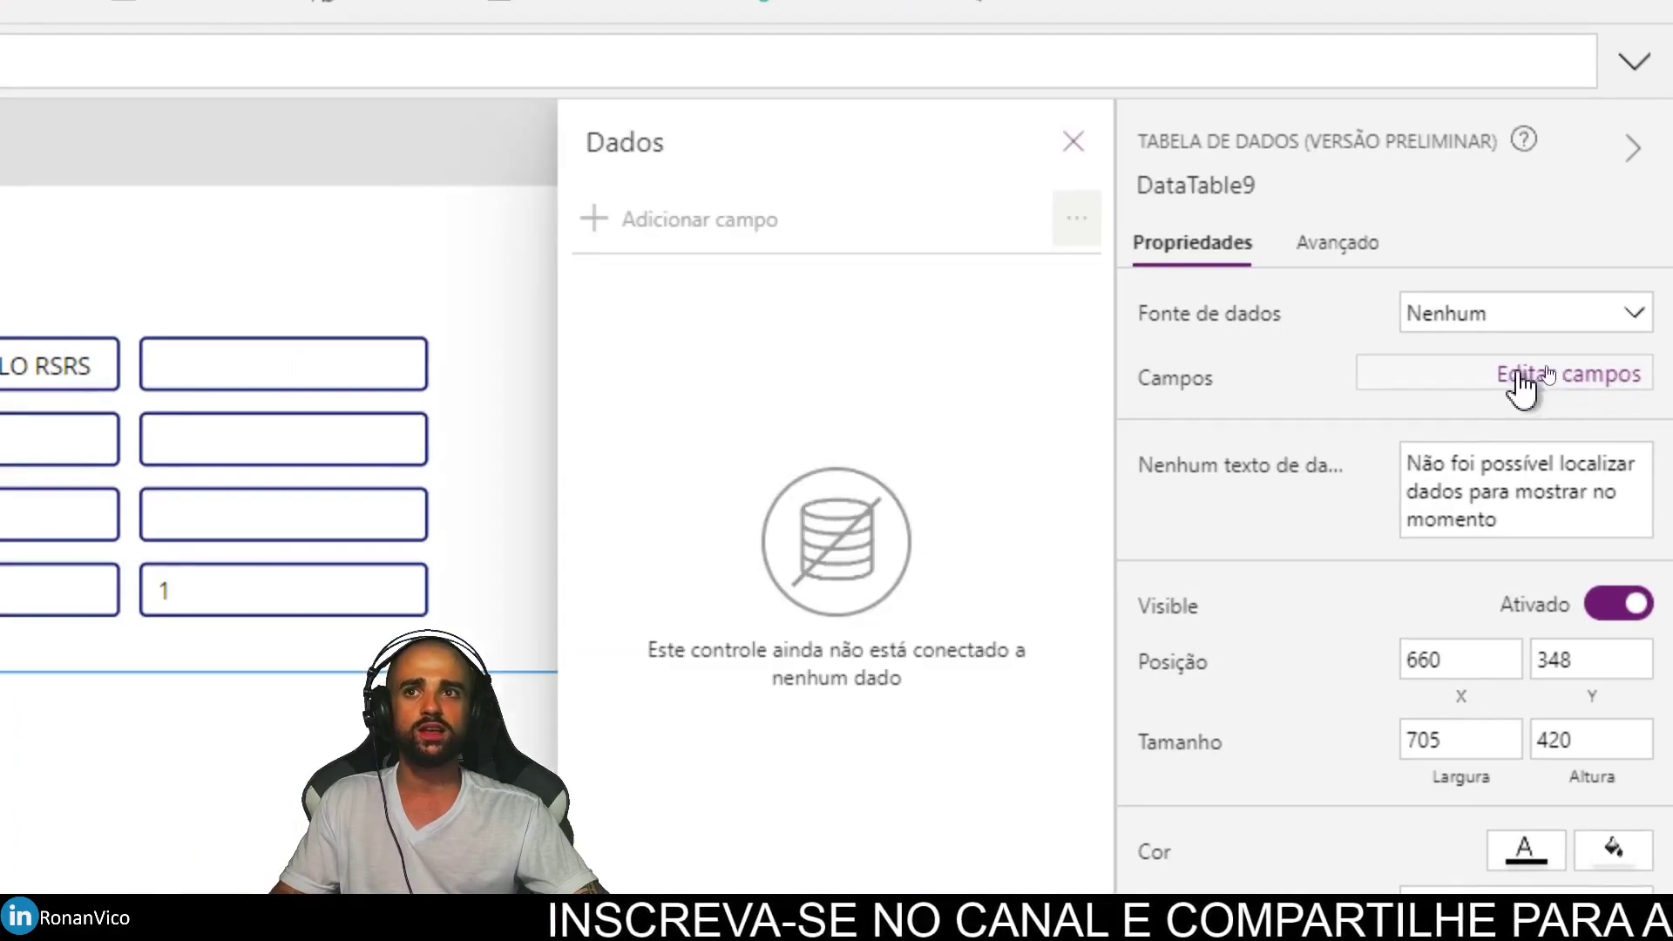
pyautogui.click(1487, 321)
pyautogui.write('pedidos')
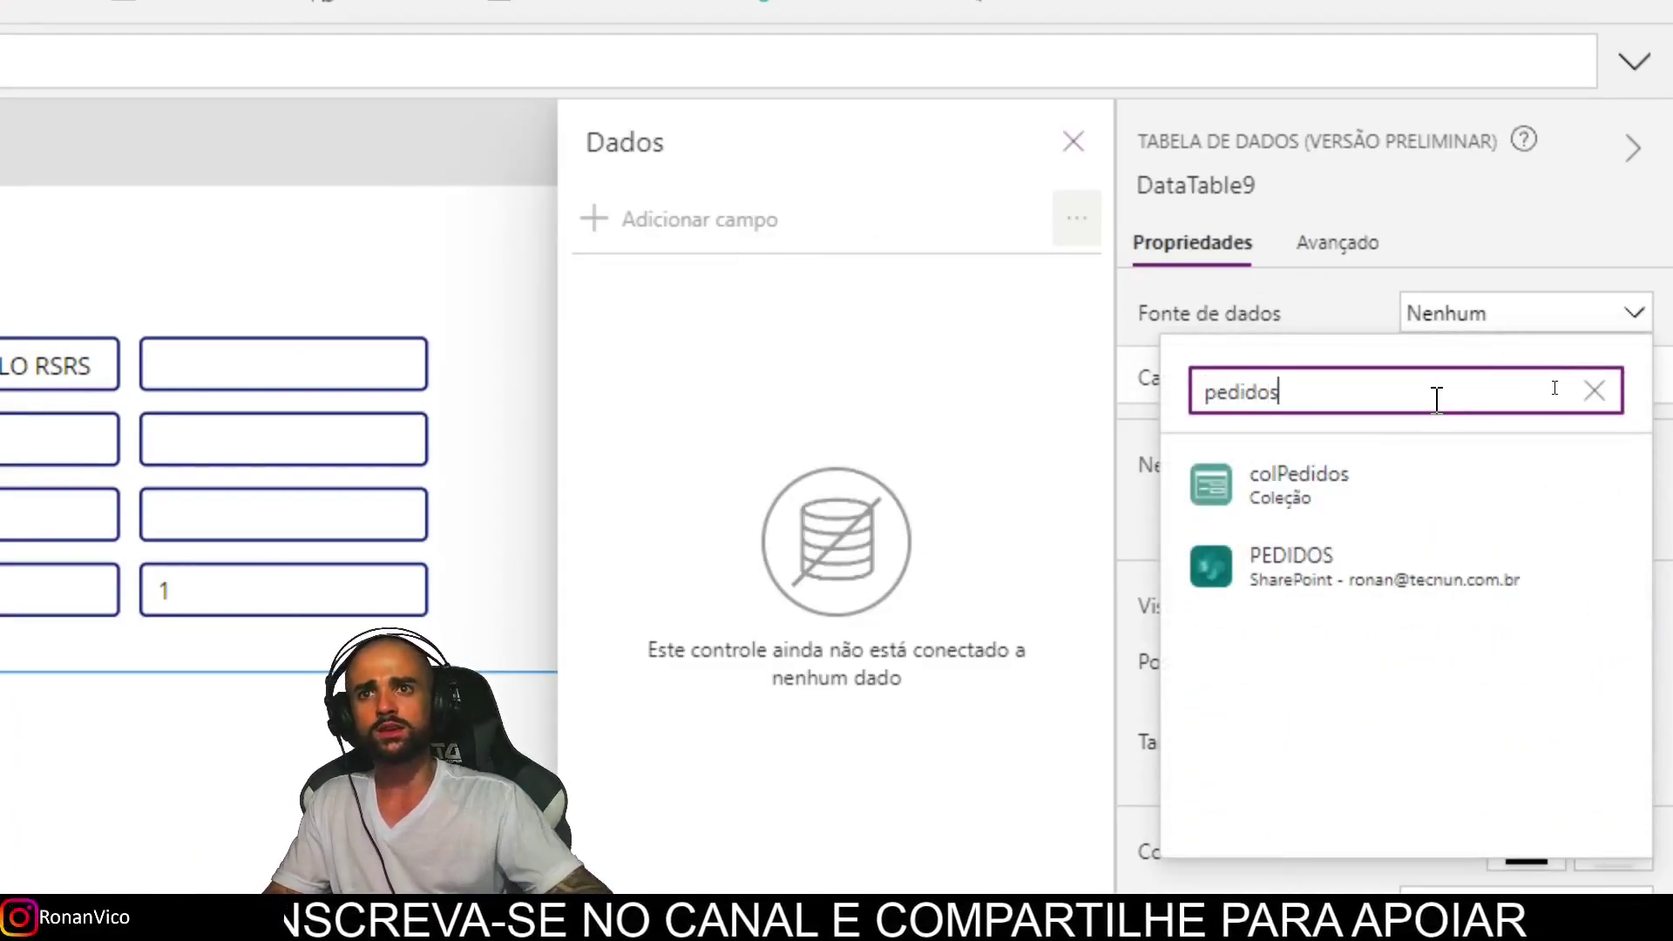
pyautogui.click(1307, 570)
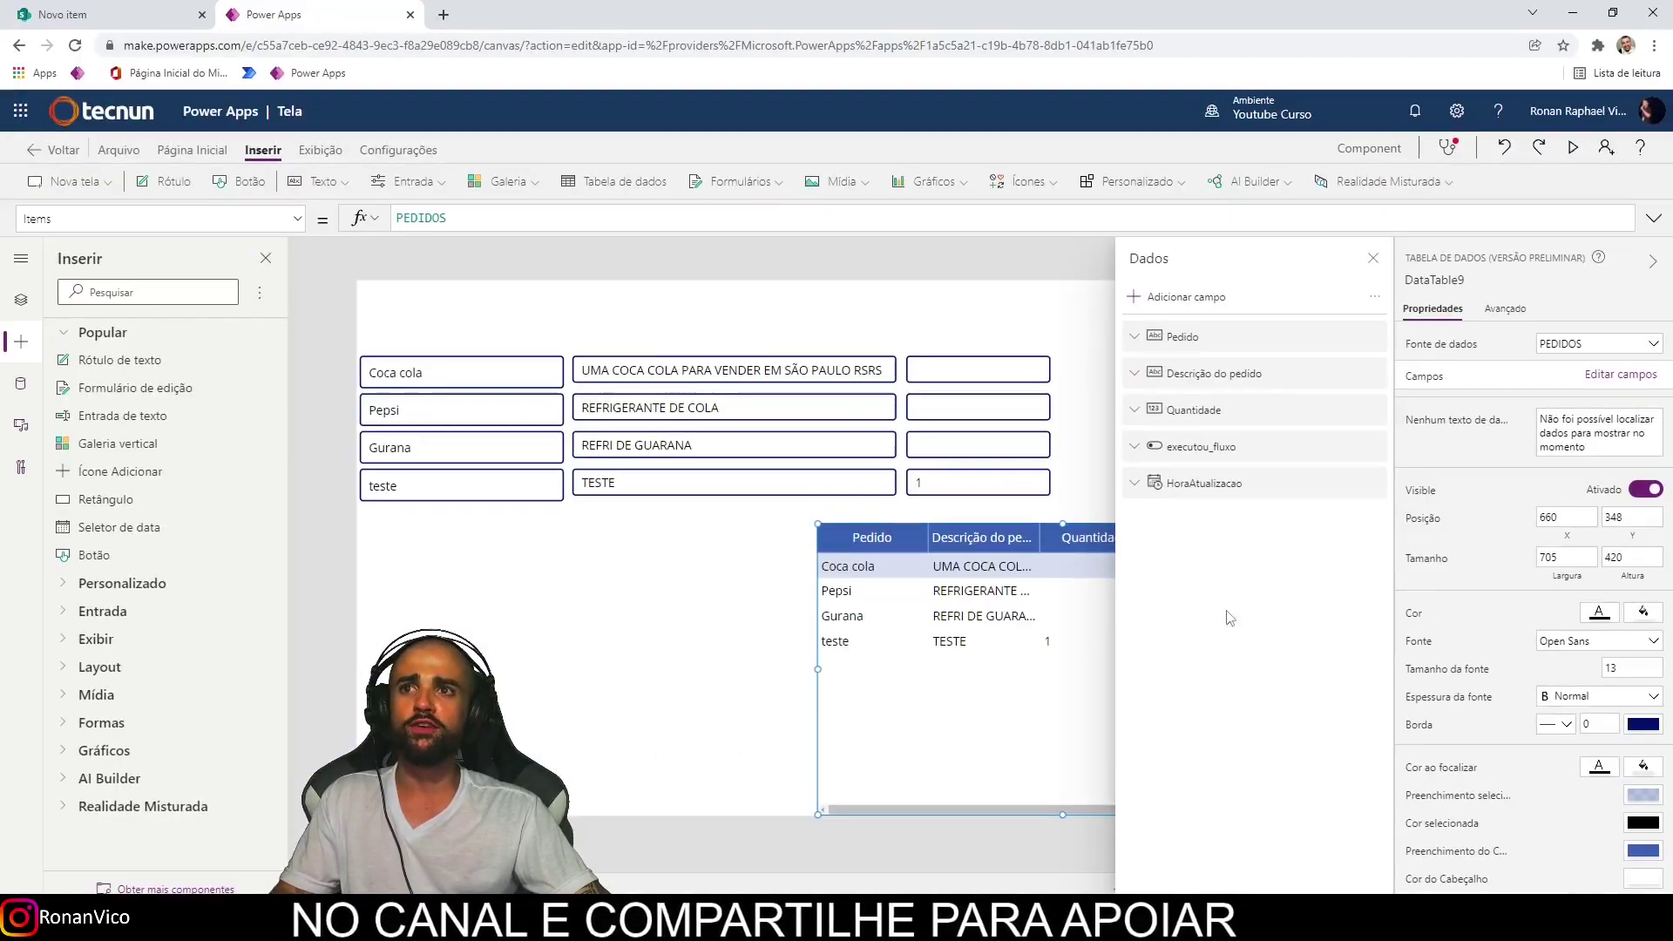
pyautogui.click(1530, 382)
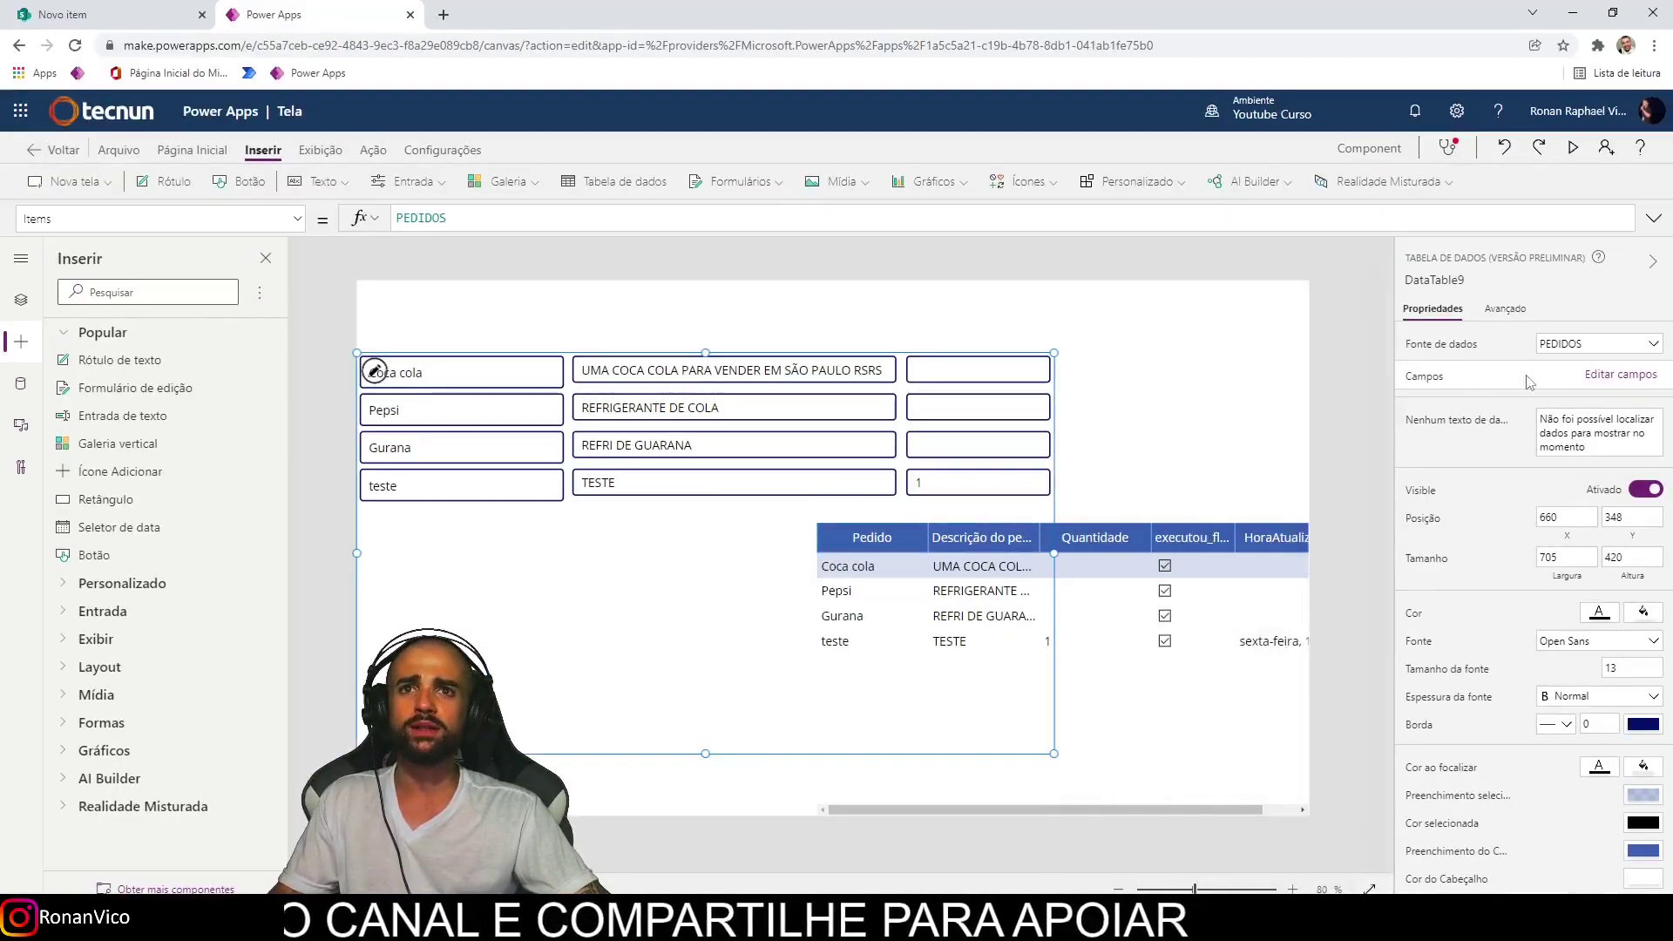
pyautogui.click(1124, 714)
pyautogui.click(984, 688)
pyautogui.press('F5')
pyautogui.click(926, 570)
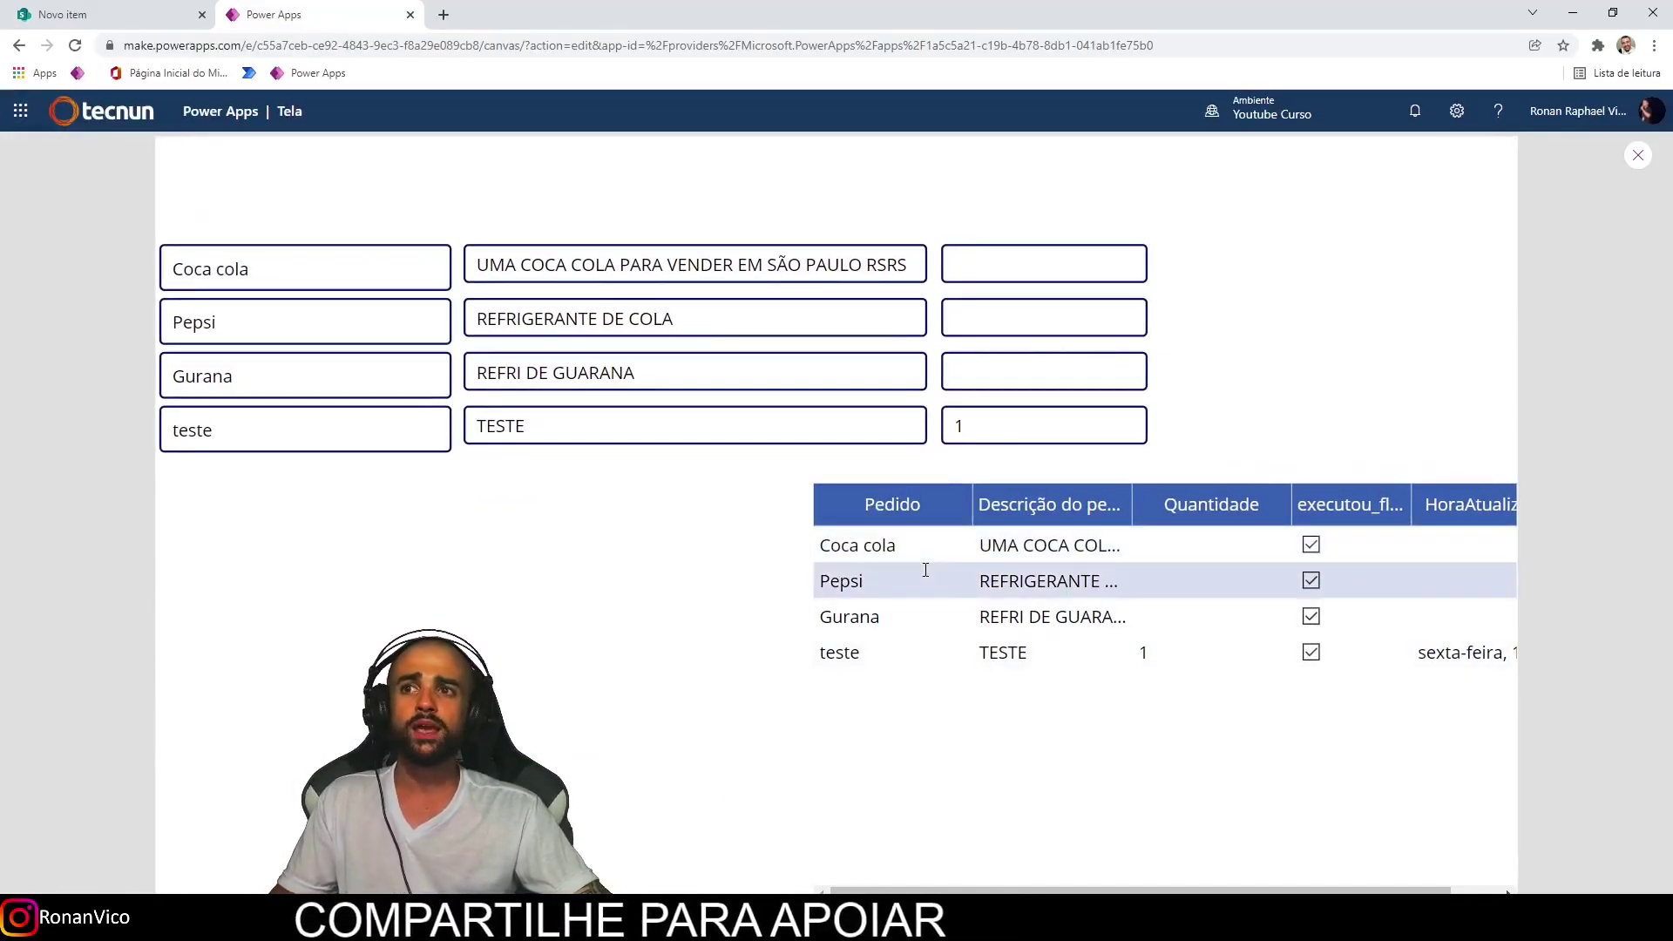
pyautogui.click(1638, 155)
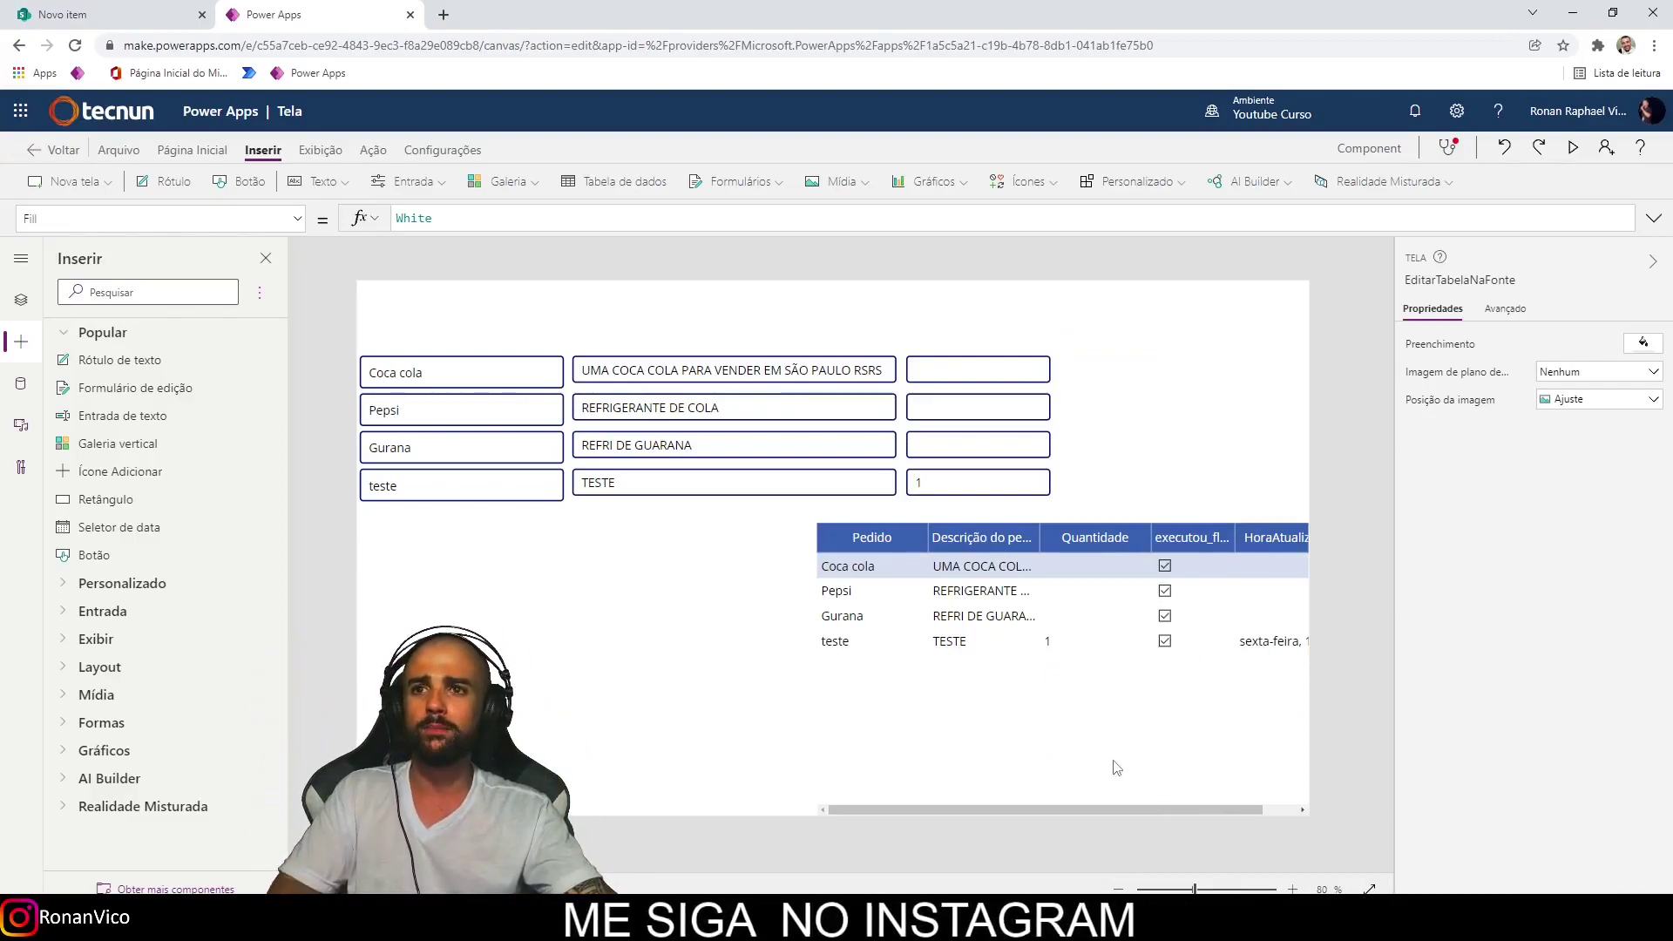
# Enlarge the data table, then shorten Gallery7 to height 238 and move it down.
pyautogui.click(922, 686)
pyautogui.click(972, 671)
pyautogui.click(893, 605)
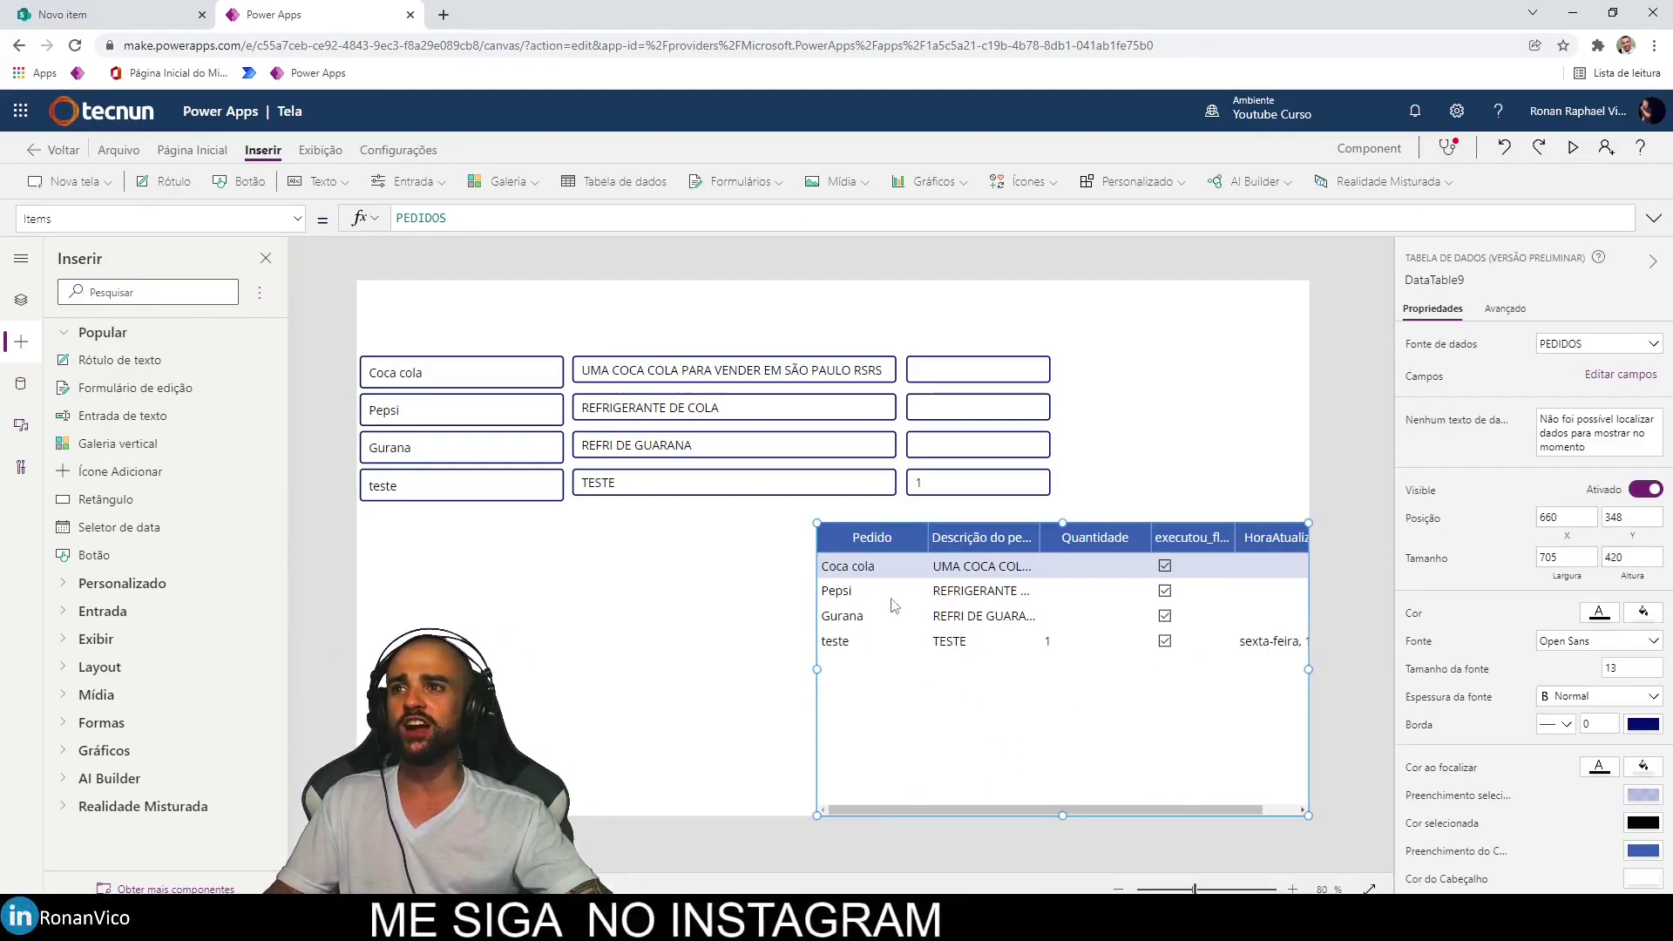
pyautogui.moveTo(816, 524); pyautogui.dragTo(788, 671)
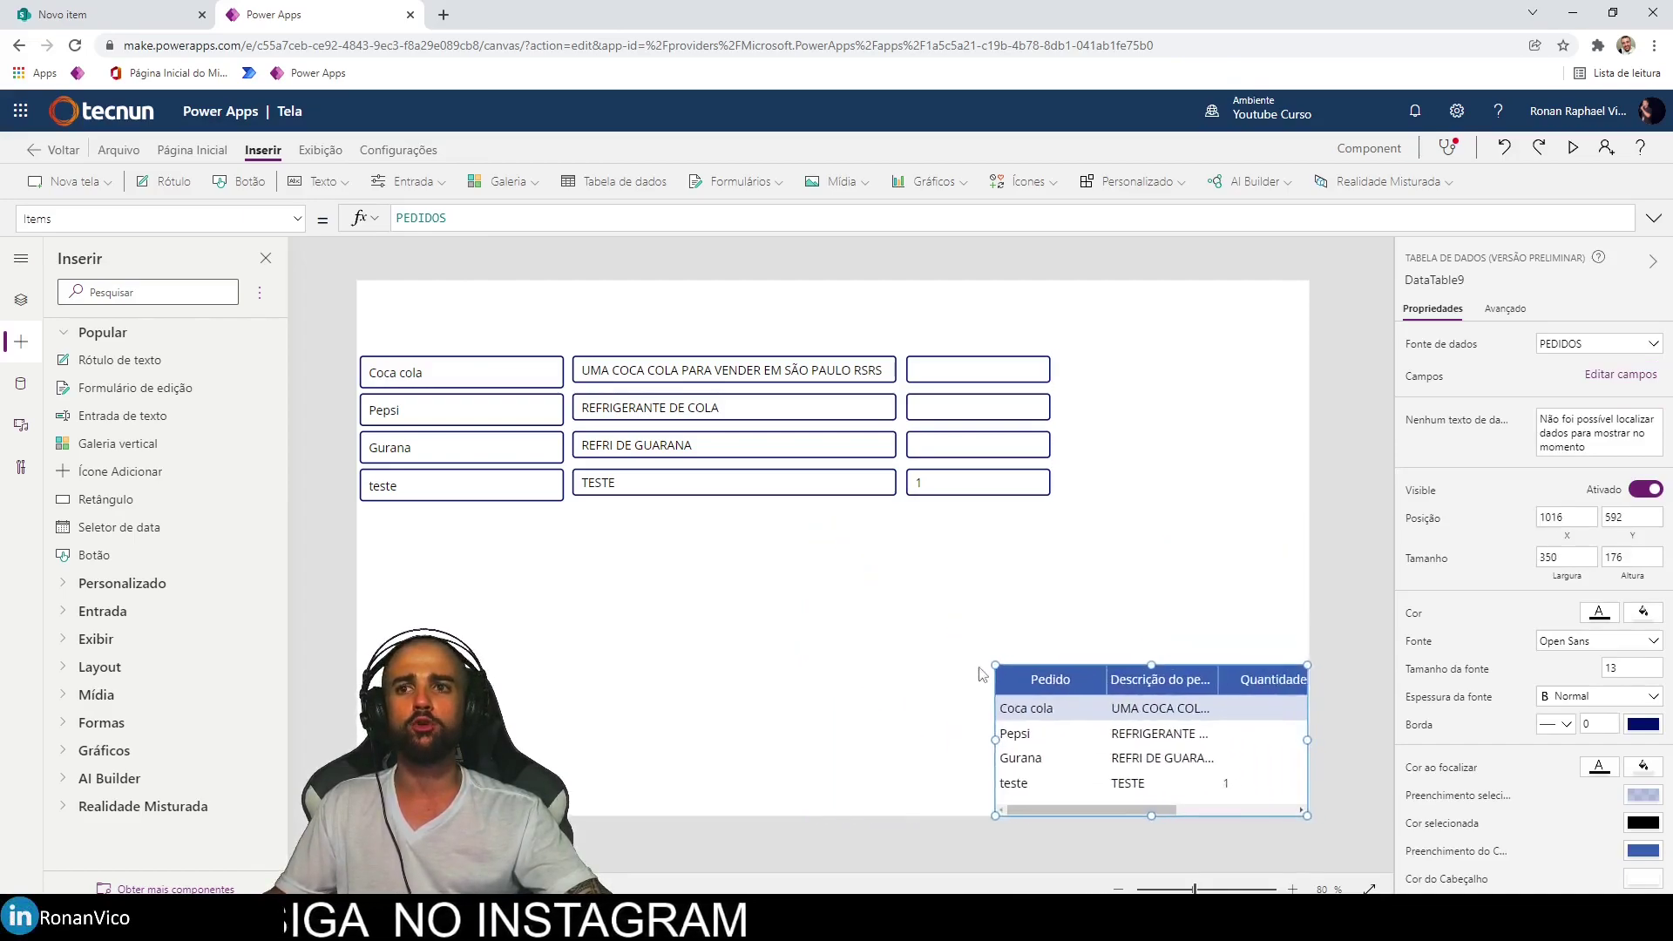
pyautogui.click(758, 723)
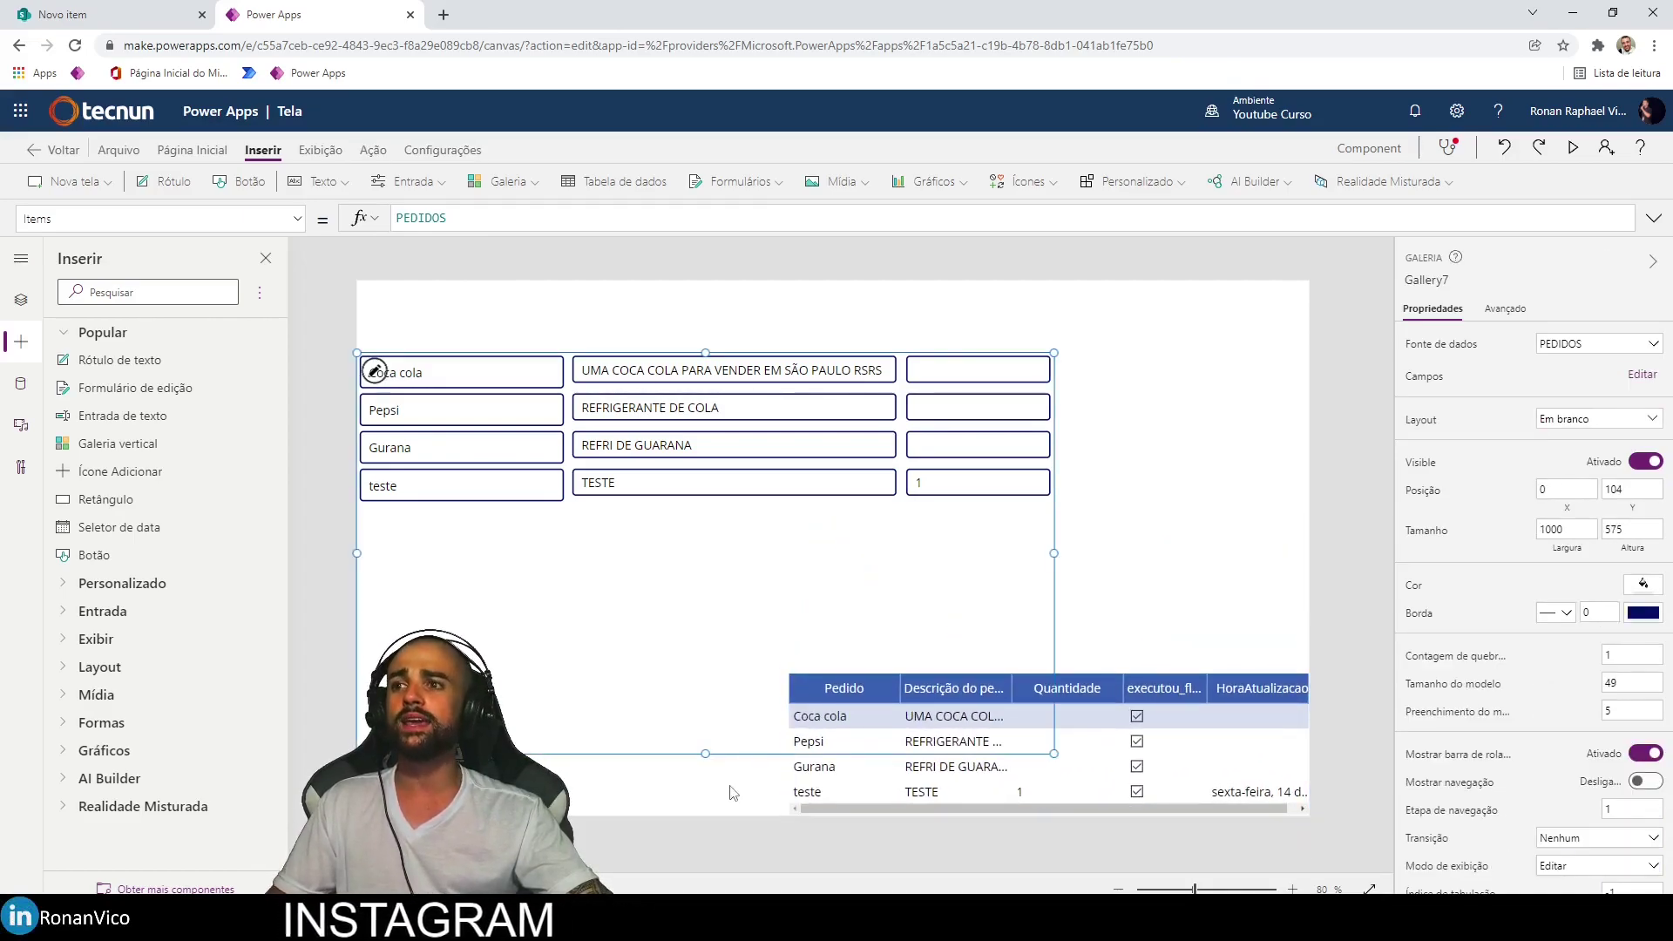
pyautogui.moveTo(705, 598); pyautogui.dragTo(707, 559)
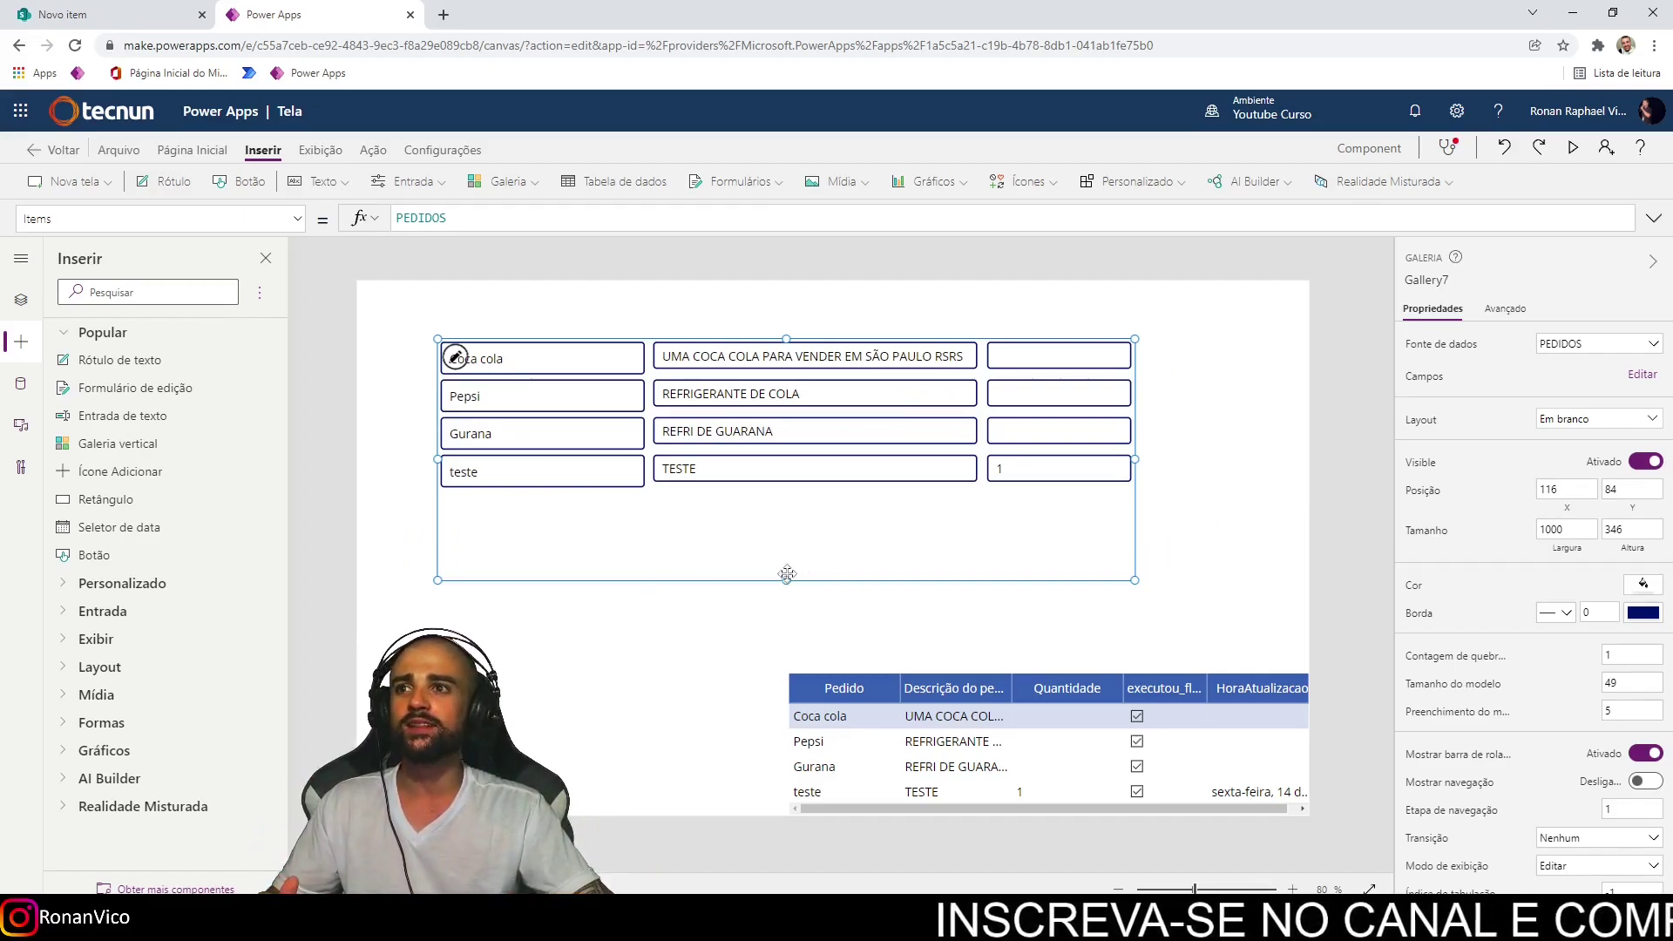
pyautogui.moveTo(786, 580)
pyautogui.mouseDown()
pyautogui.moveTo(786, 504)
pyautogui.moveTo(786, 518)
pyautogui.mouseUp()
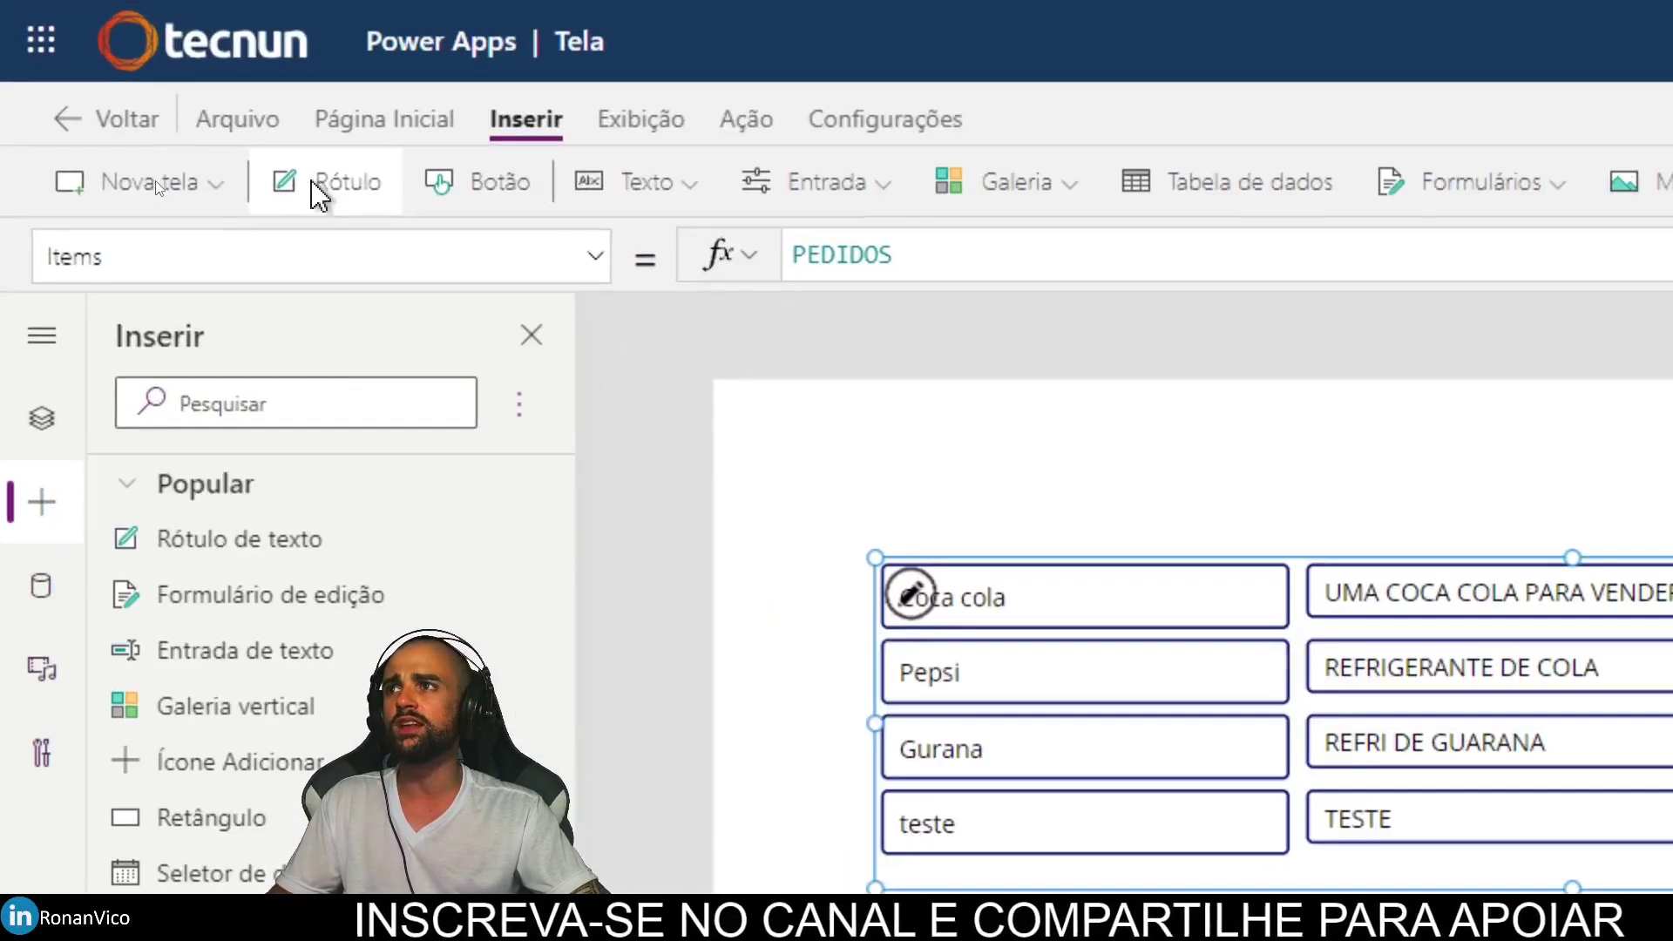
# Insert a label reading 'Pedido' above the Pedido column and narrow it.
pyautogui.click(168, 182)
pyautogui.moveTo(883, 464); pyautogui.dragTo(1012, 531)
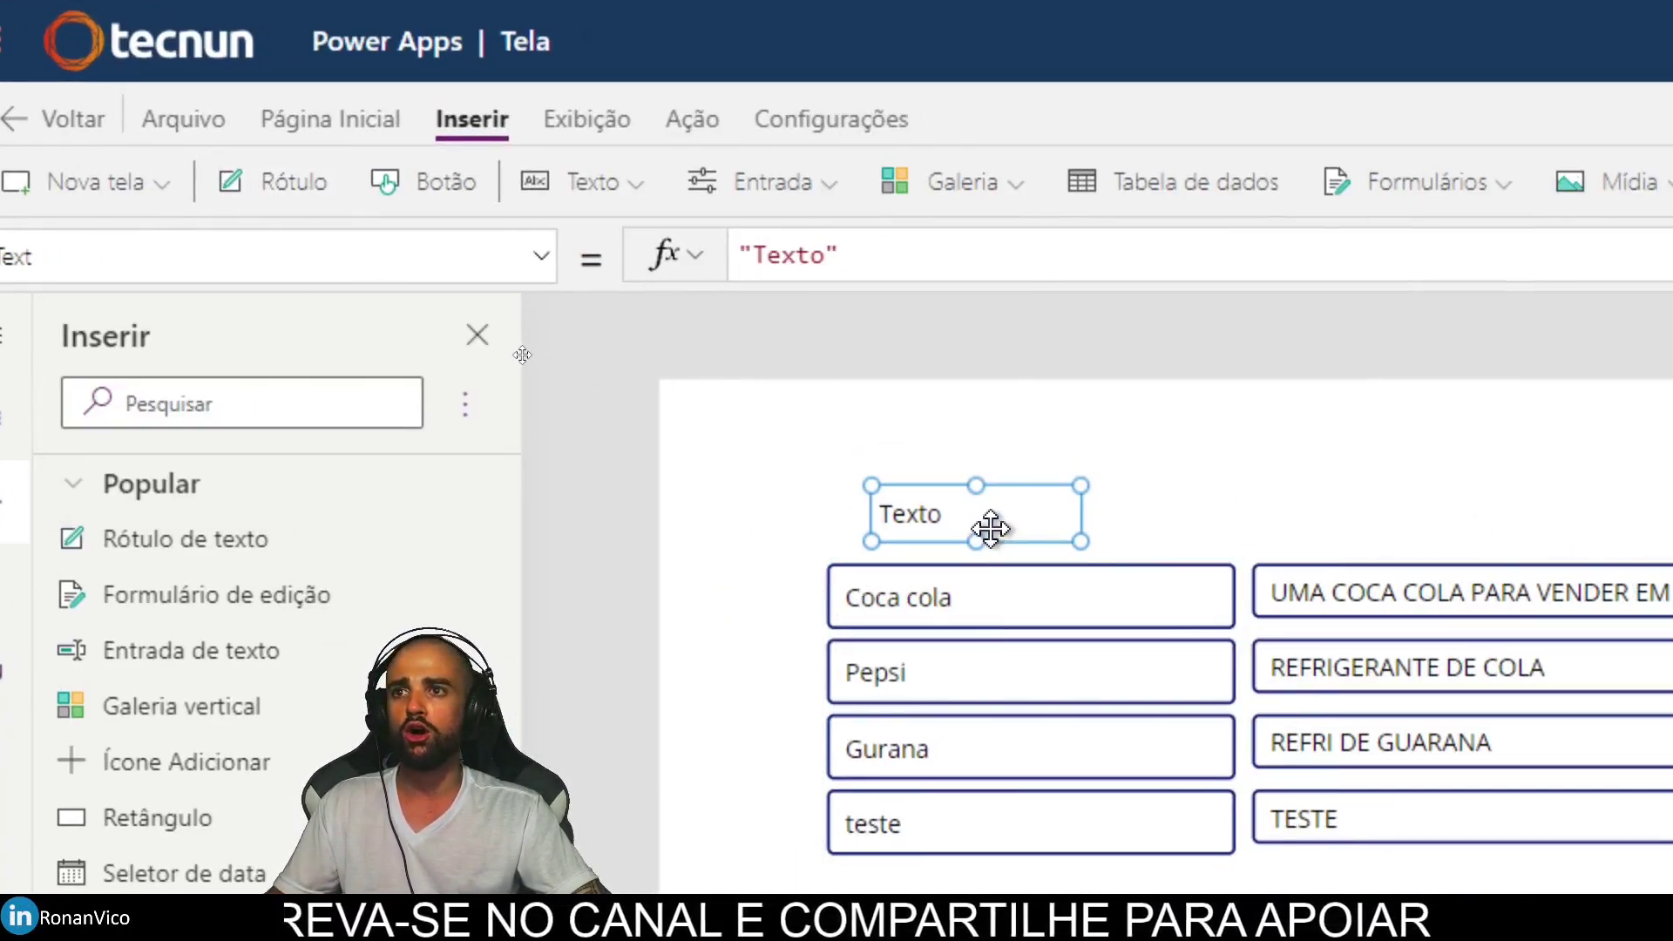
pyautogui.doubleClick(796, 257)
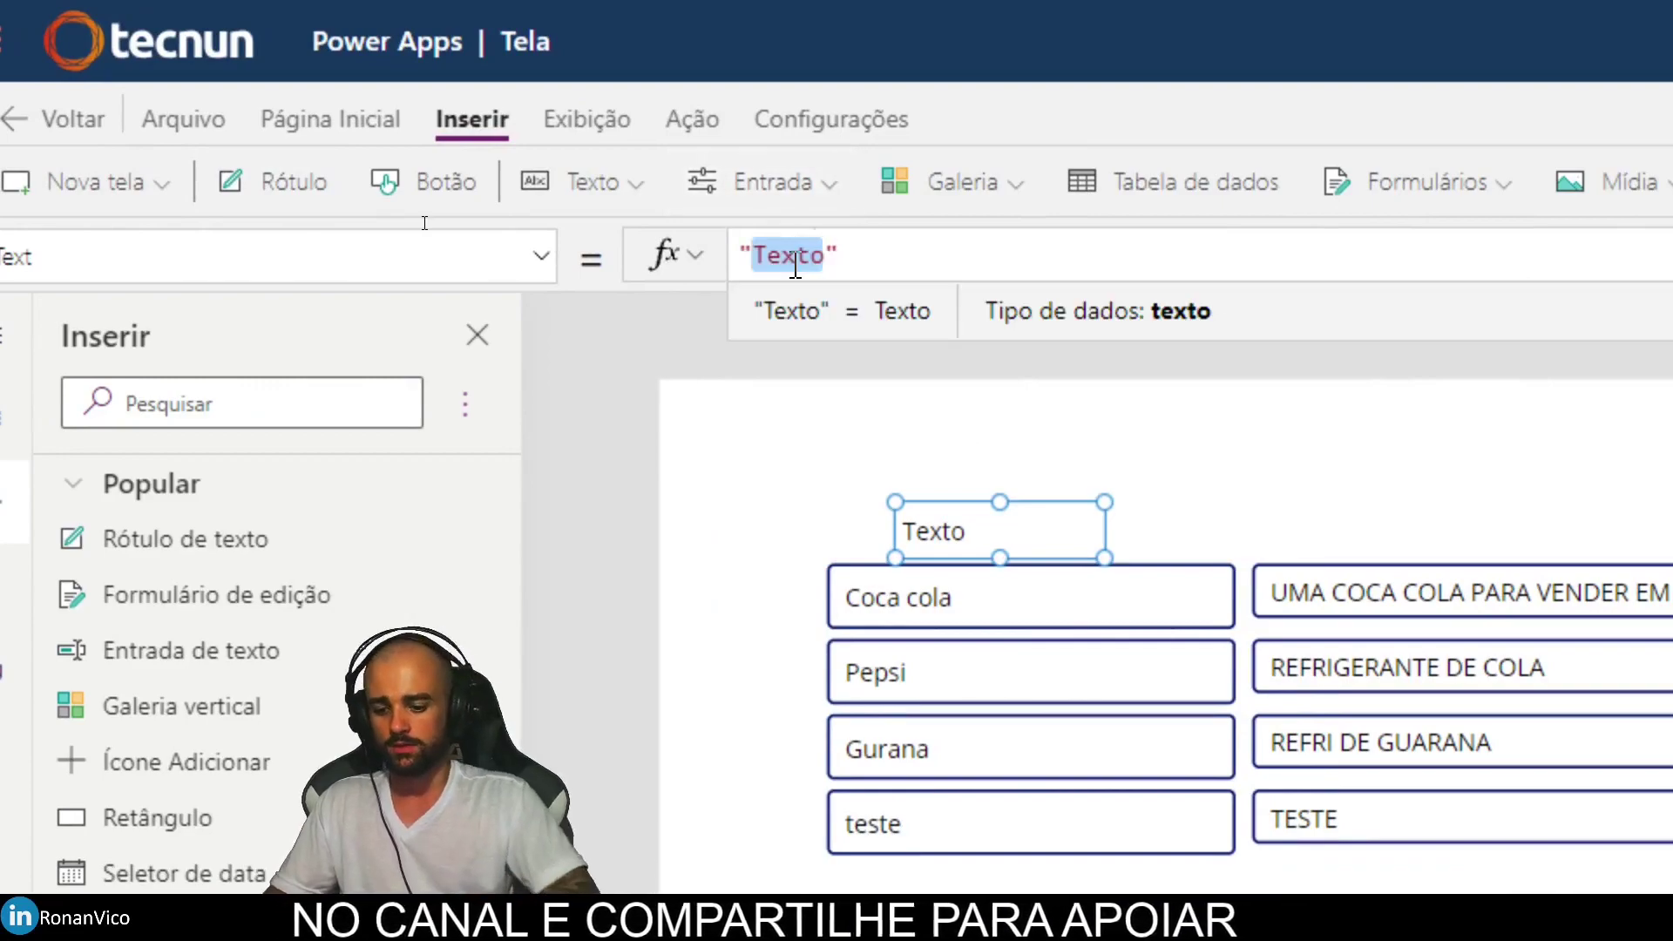
pyautogui.press('BackSpace')
pyautogui.write('Pedido')
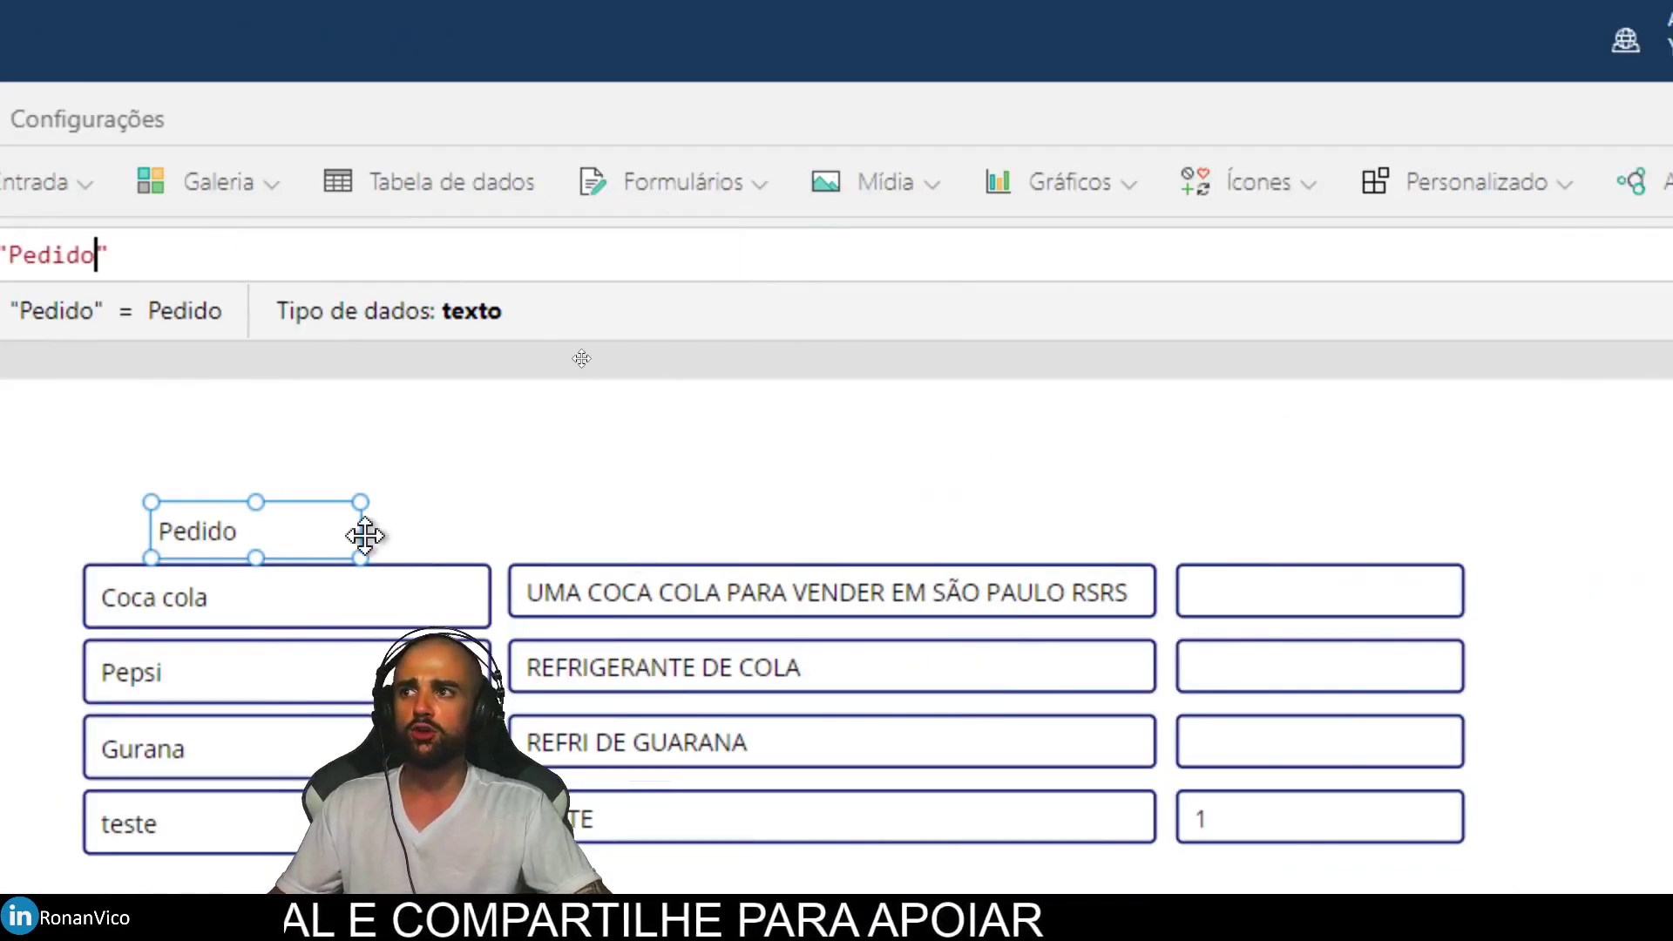
pyautogui.moveTo(366, 534)
pyautogui.mouseDown()
pyautogui.moveTo(241, 545)
pyautogui.moveTo(846, 513)
pyautogui.mouseUp()
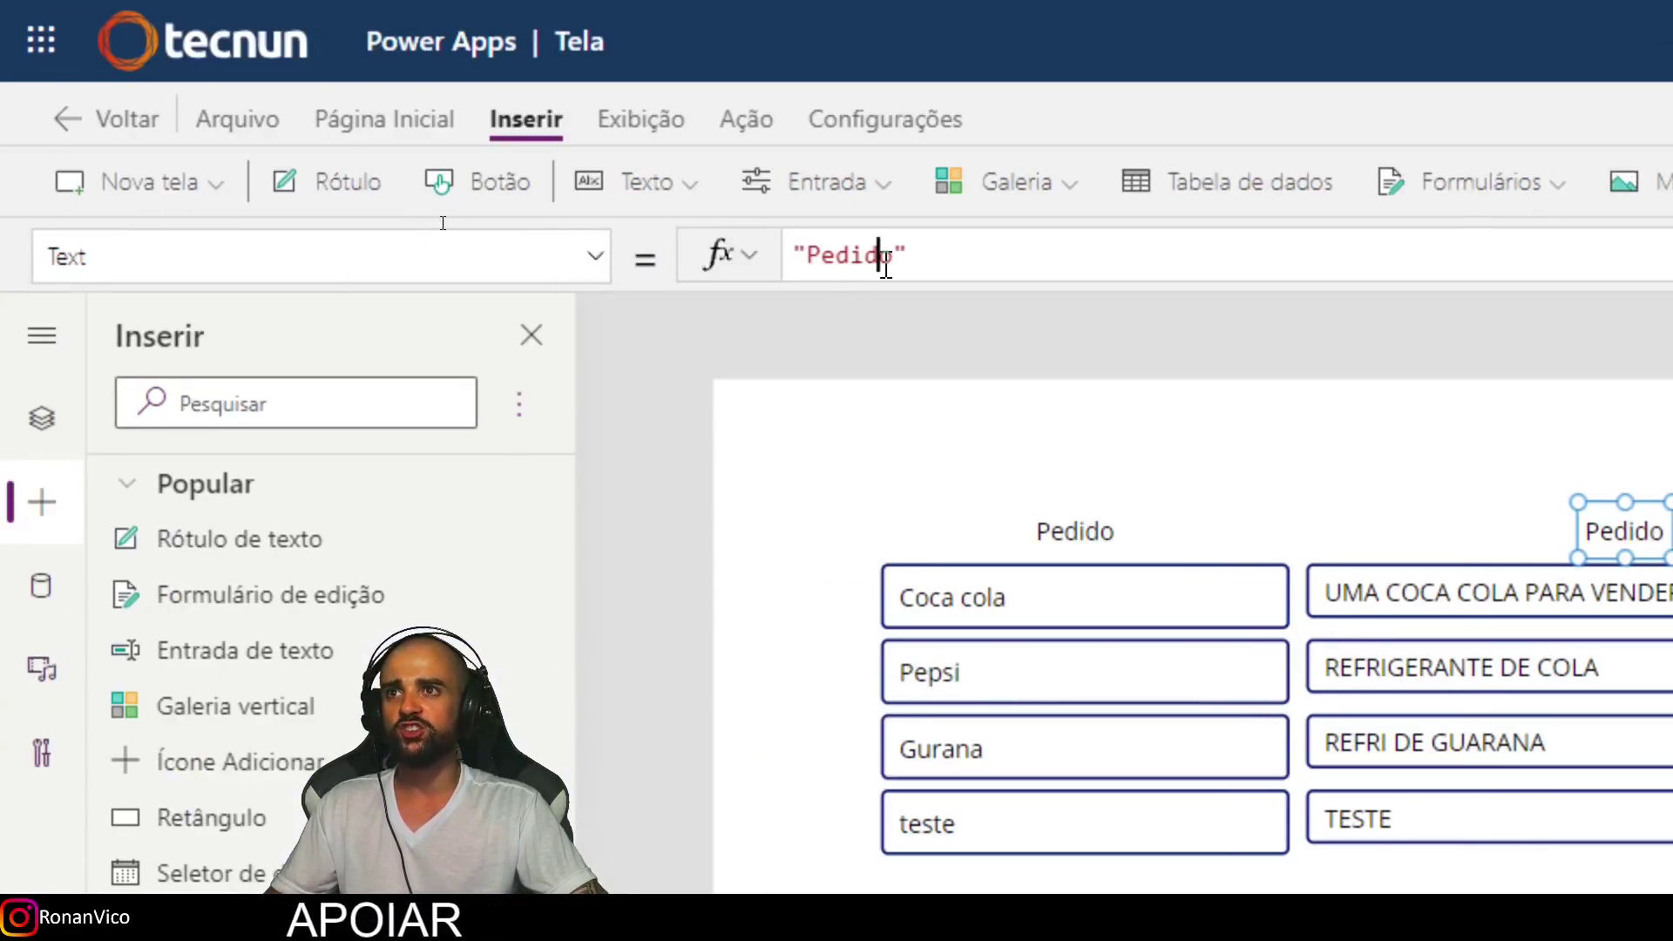
# Rename a copied label to 'Descrição do Pedido', widen it and place it over its column.
pyautogui.doubleClick(885, 261)
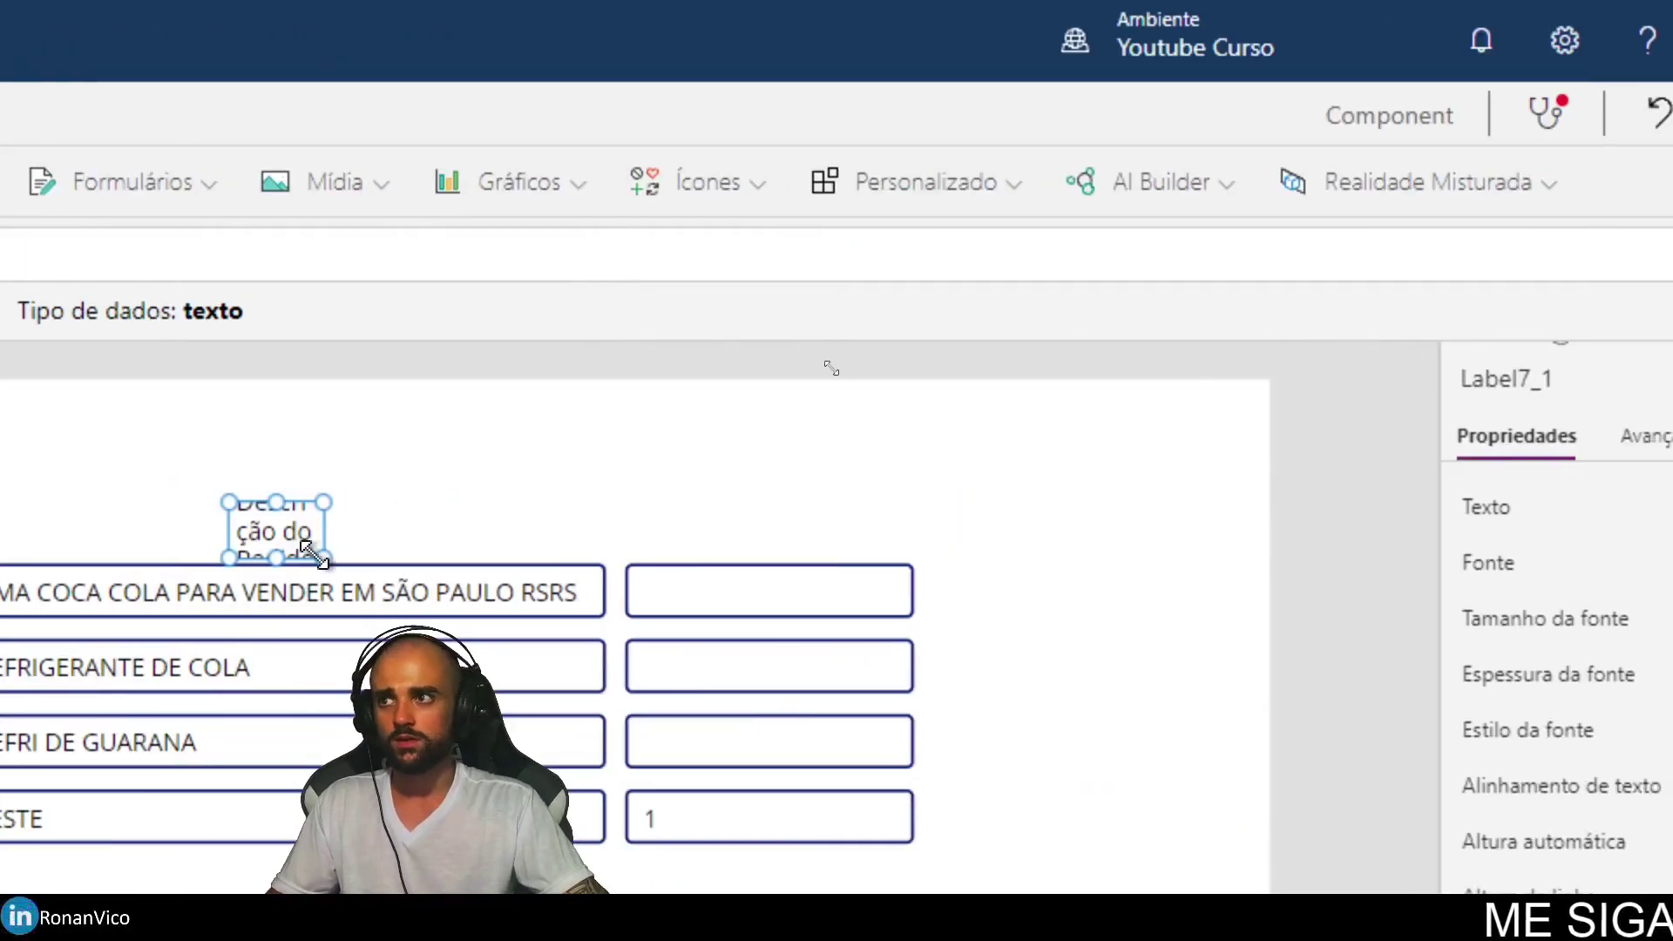
pyautogui.moveTo(323, 558); pyautogui.dragTo(553, 558)
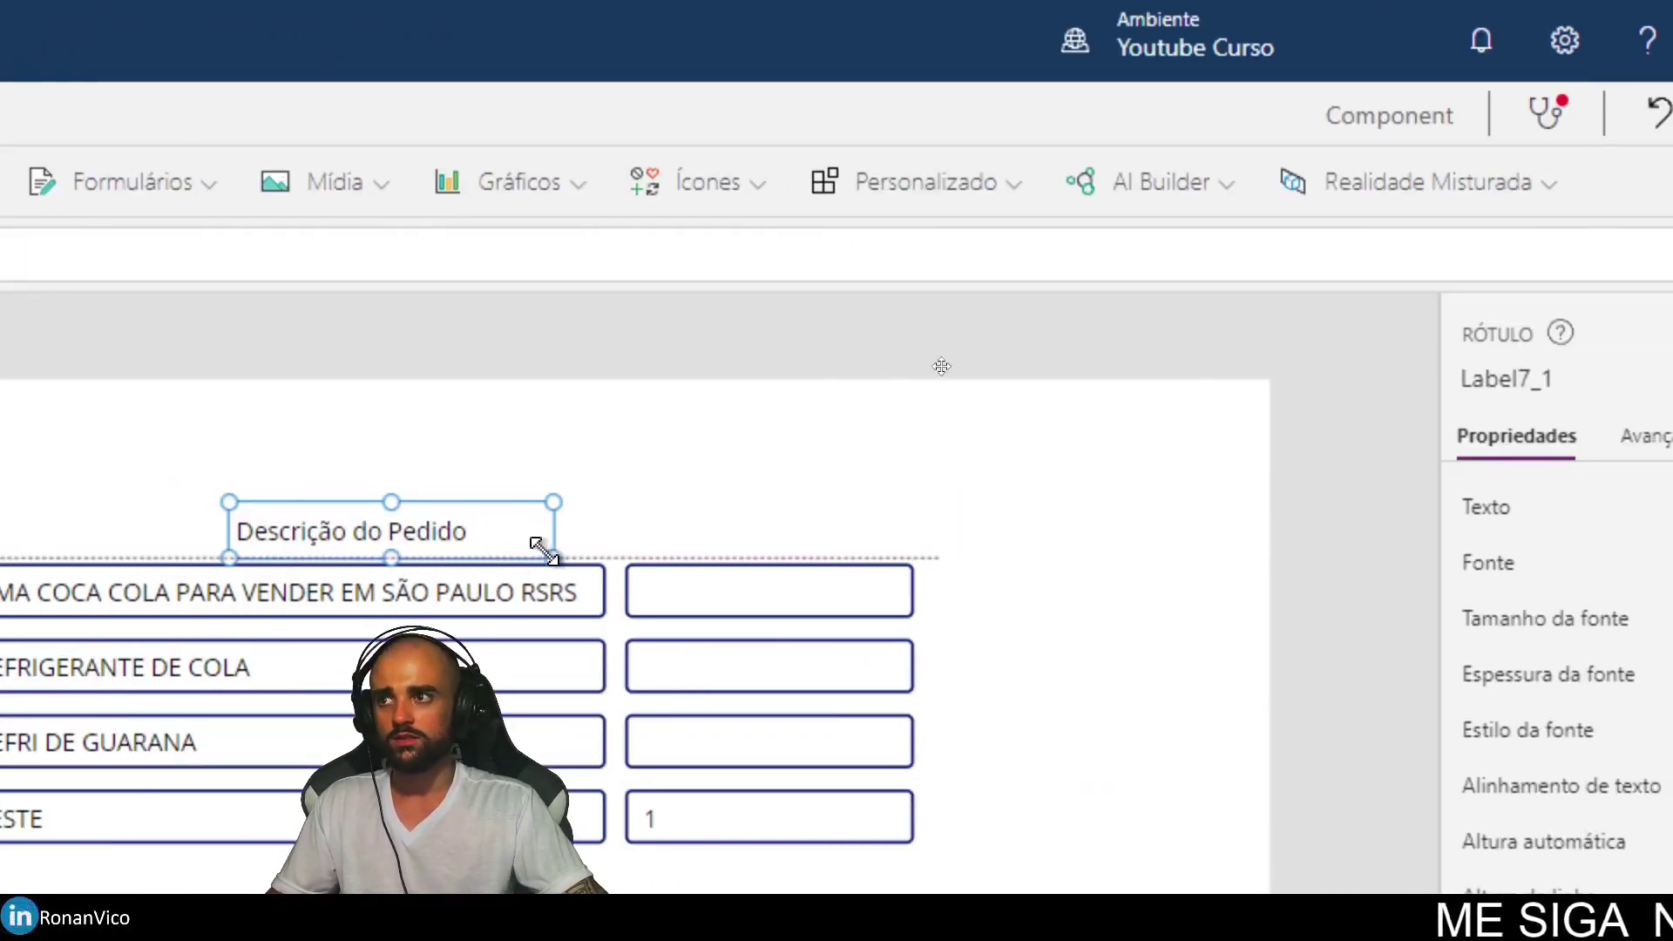
pyautogui.moveTo(433, 542); pyautogui.dragTo(275, 542)
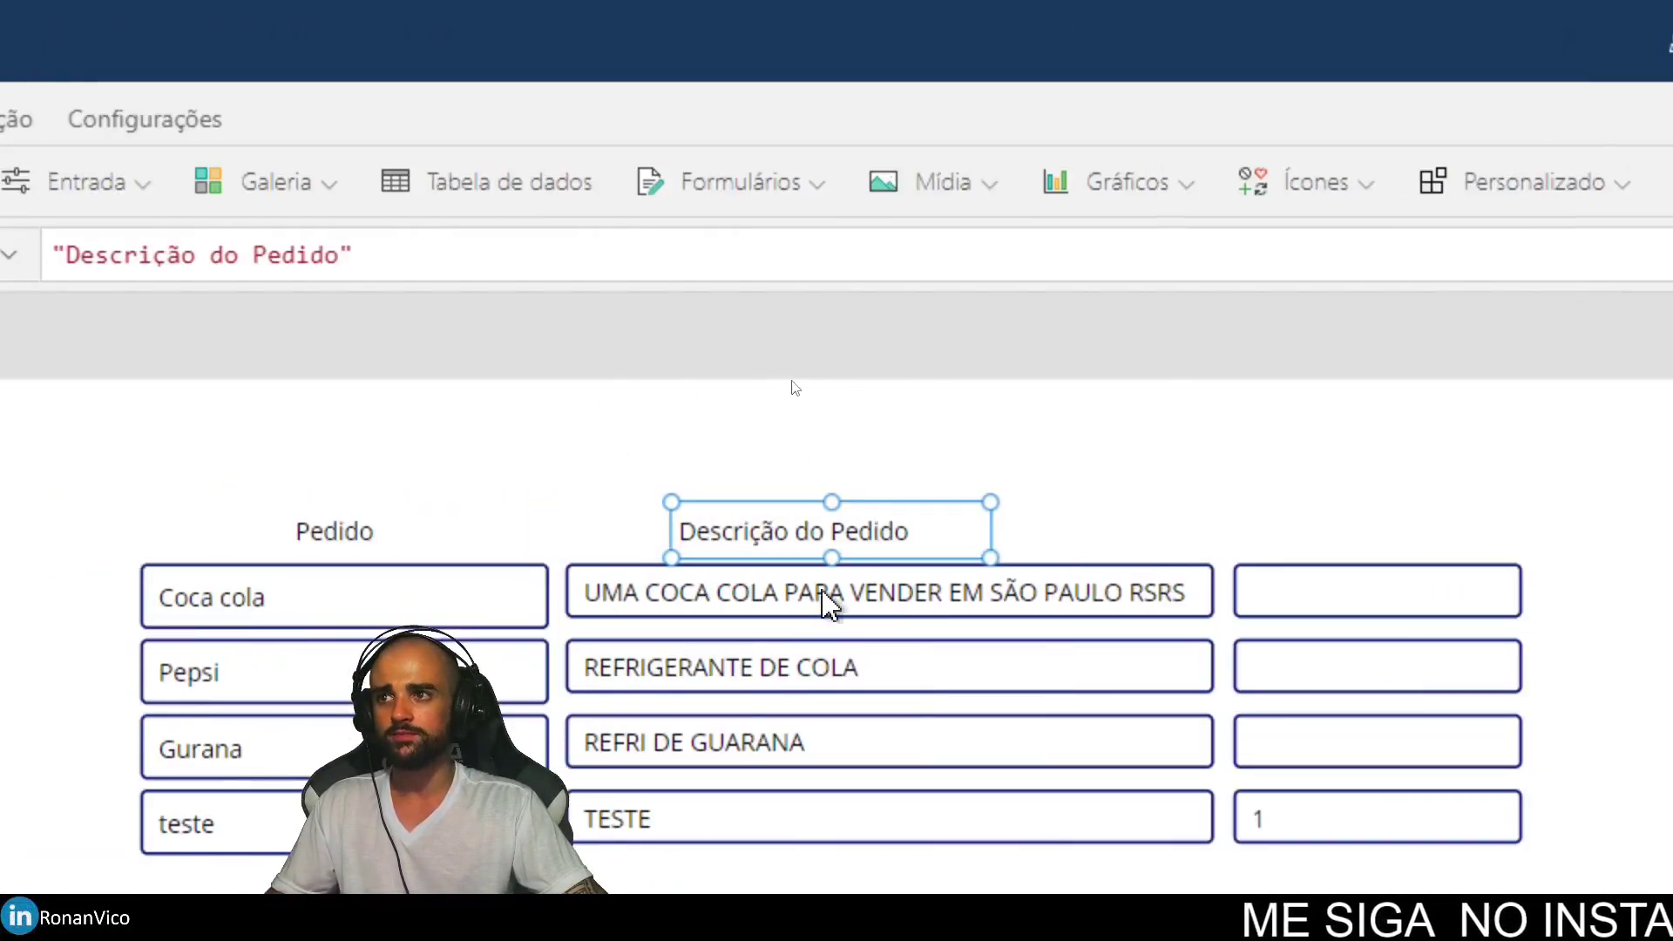
# Duplicate the header as 'Quantidade' over the right column, then check the list's columns.
pyautogui.hotkey('ctrl', 'c')
pyautogui.hotkey('ctrl', 'v')
pyautogui.moveTo(878, 480)
pyautogui.mouseDown()
pyautogui.moveTo(1419, 429)
pyautogui.moveTo(1434, 448)
pyautogui.mouseUp()
pyautogui.doubleClick(1394, 449)
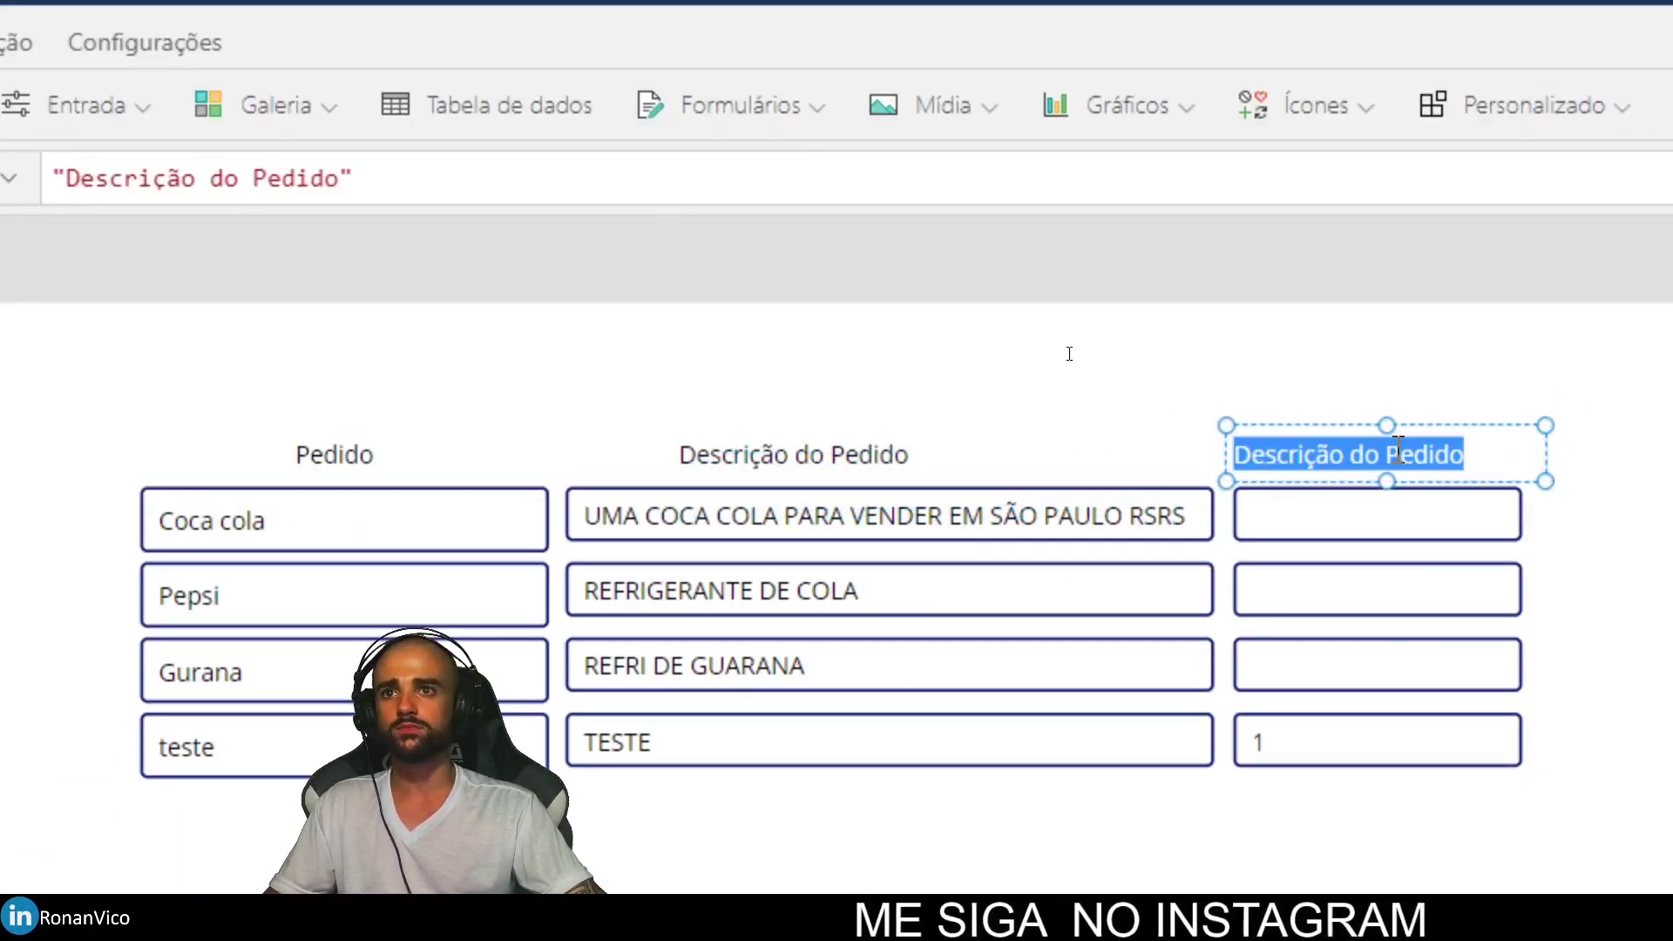
pyautogui.write('Quantidade')
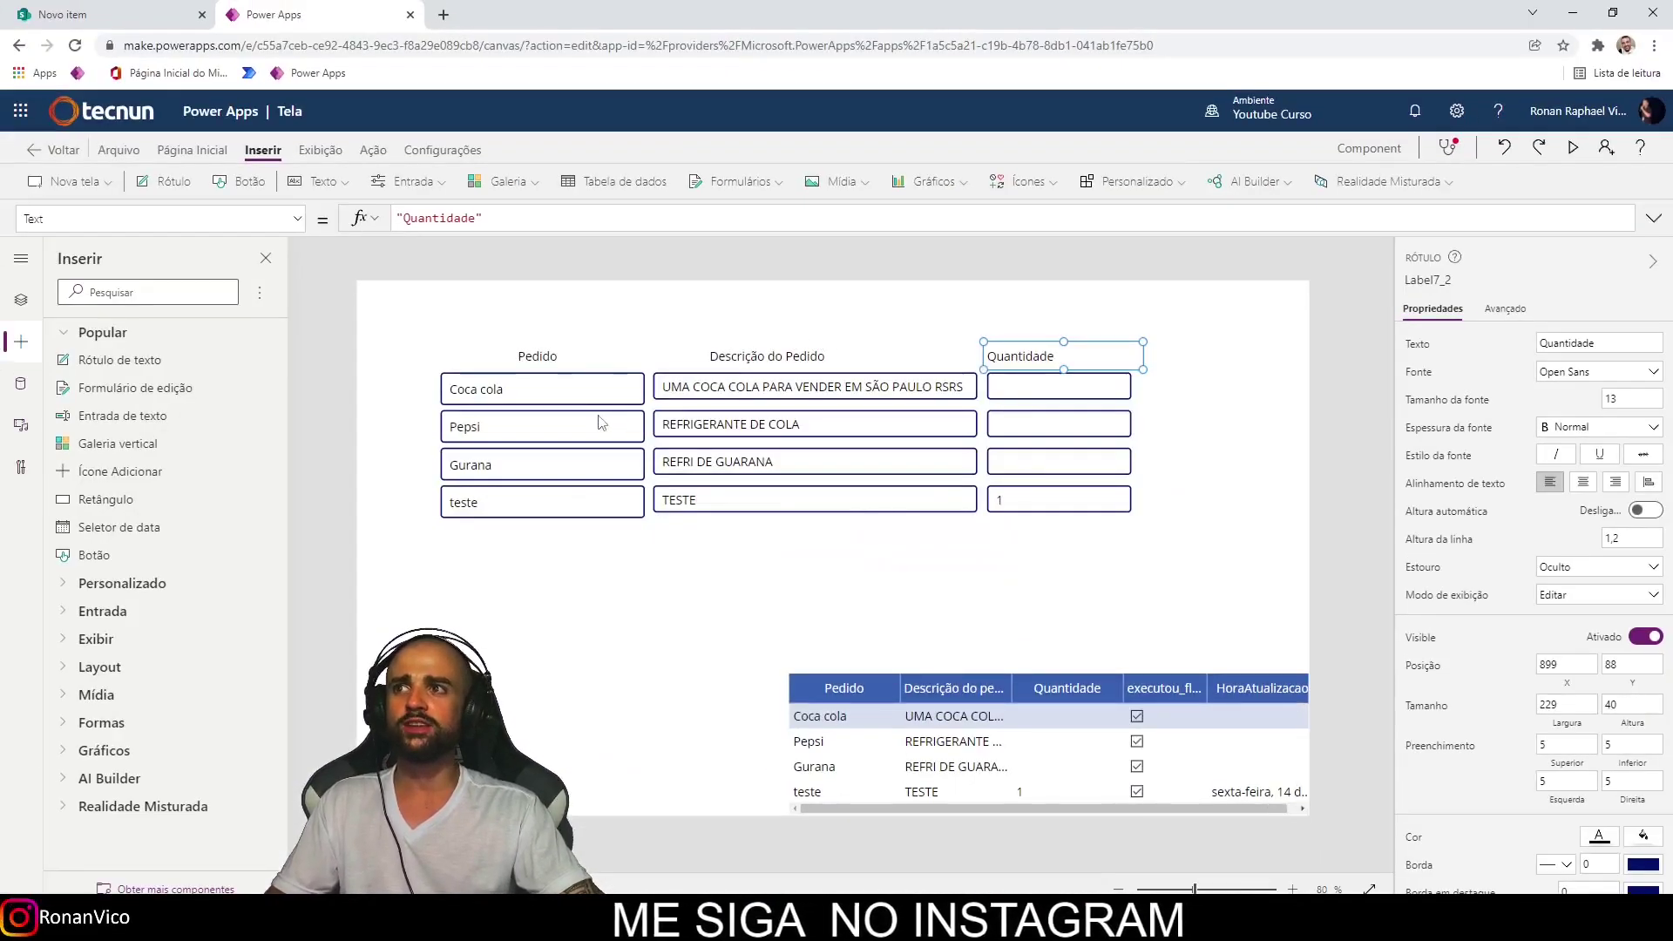
pyautogui.click(537, 355)
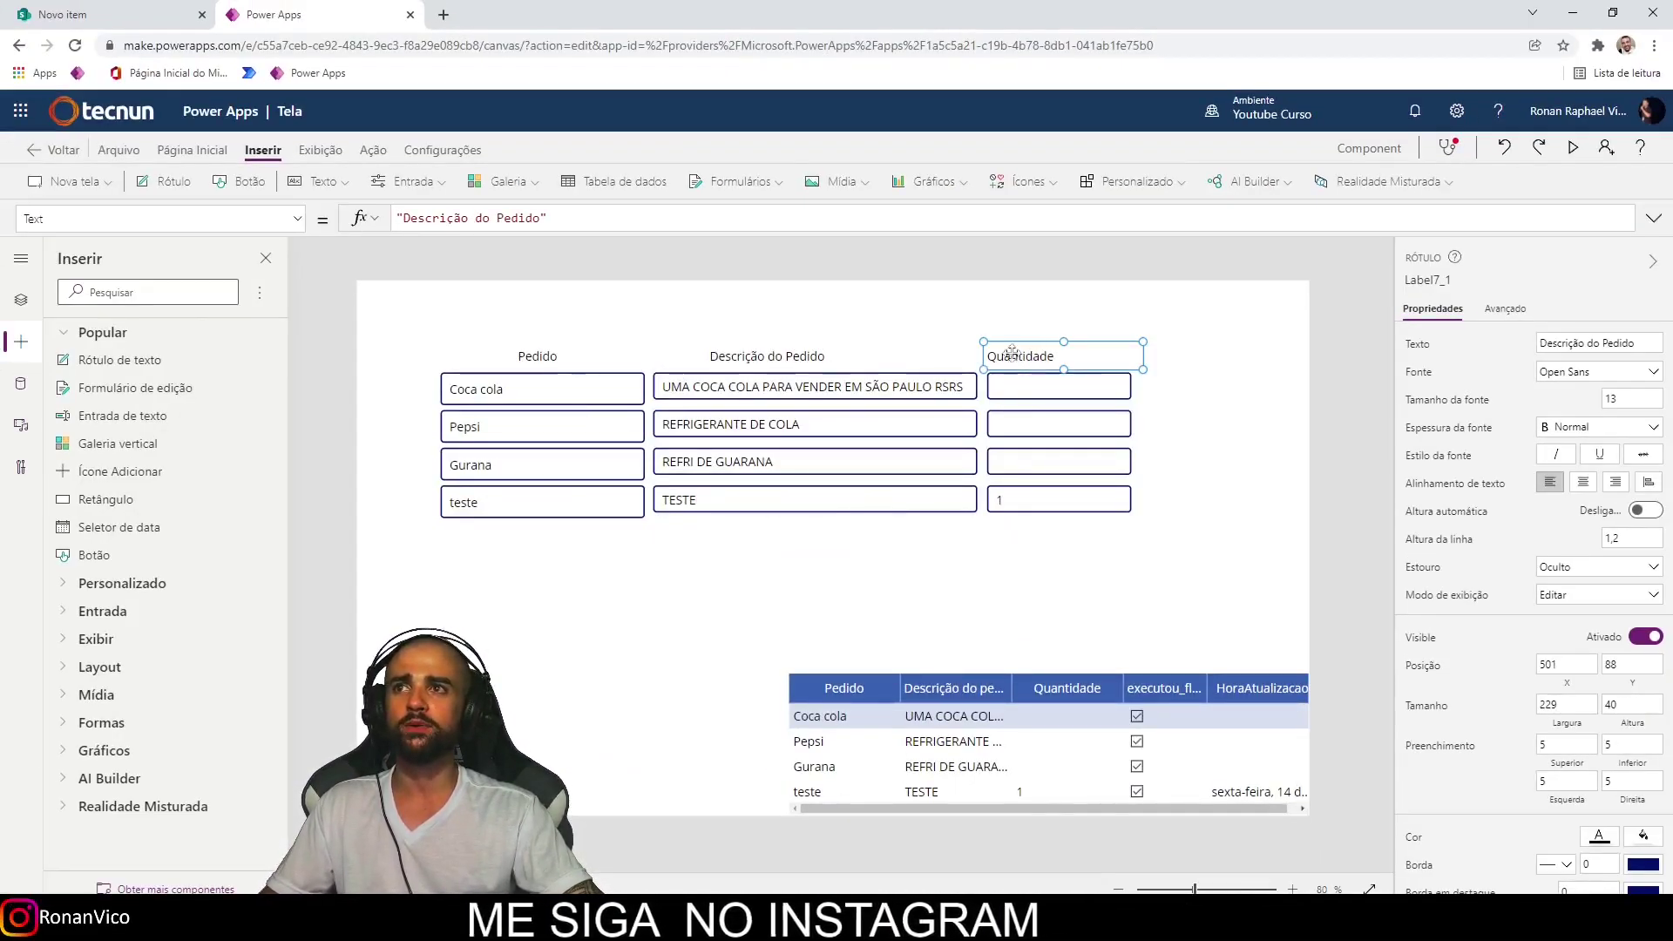
pyautogui.click(119, 10)
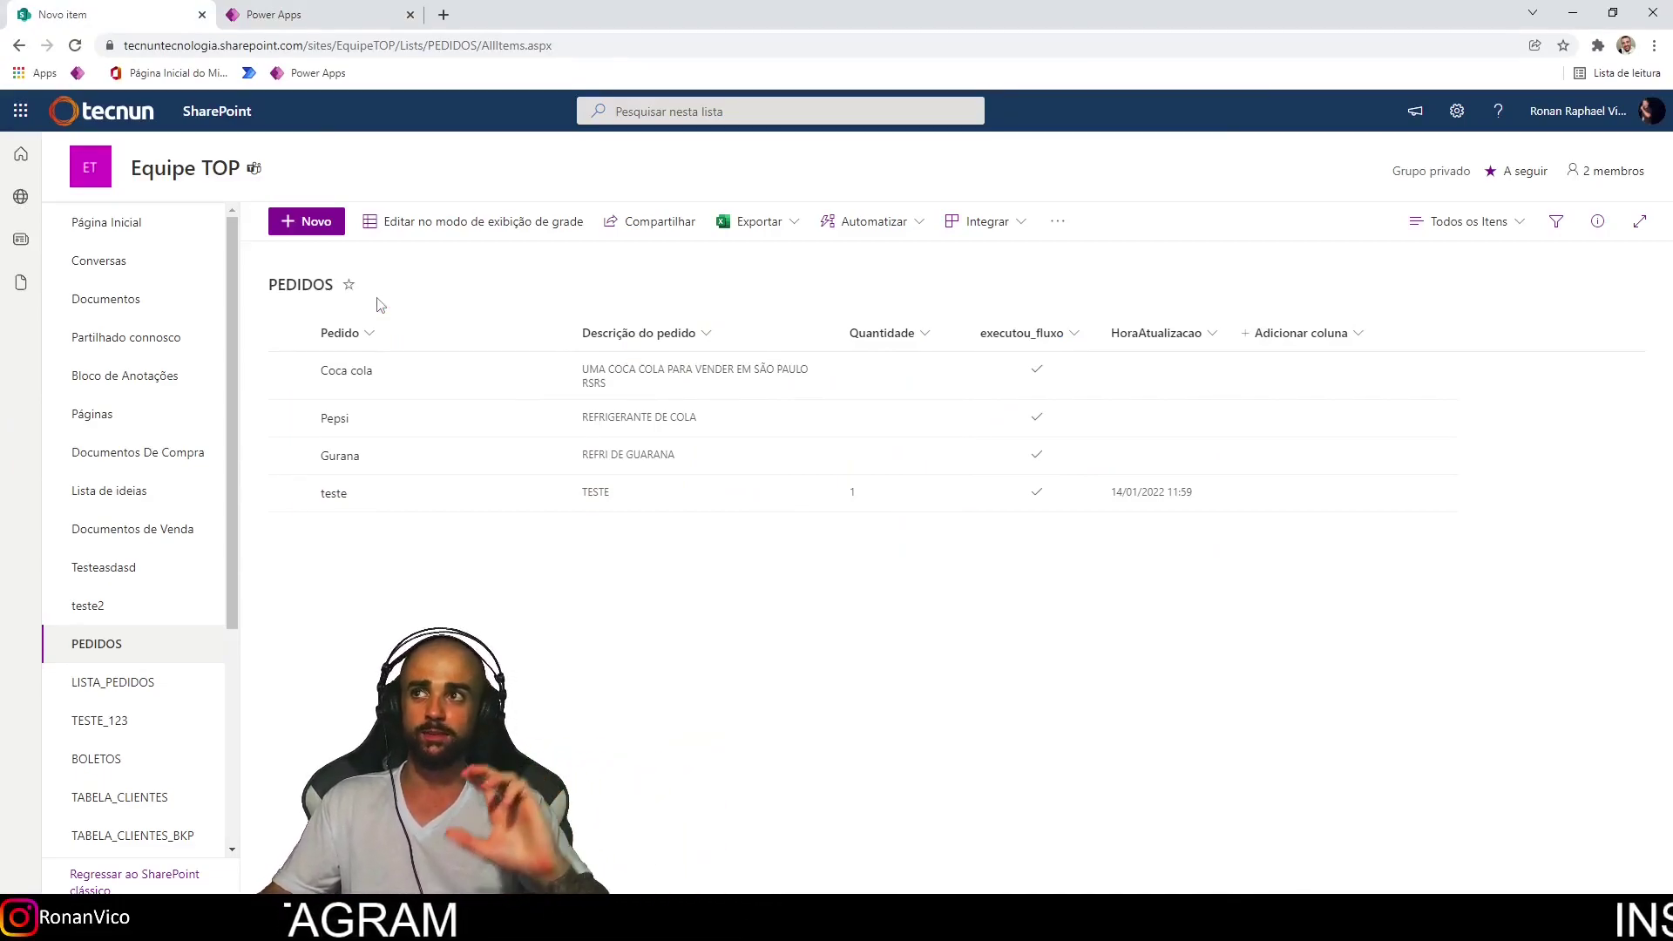
pyautogui.click(333, 10)
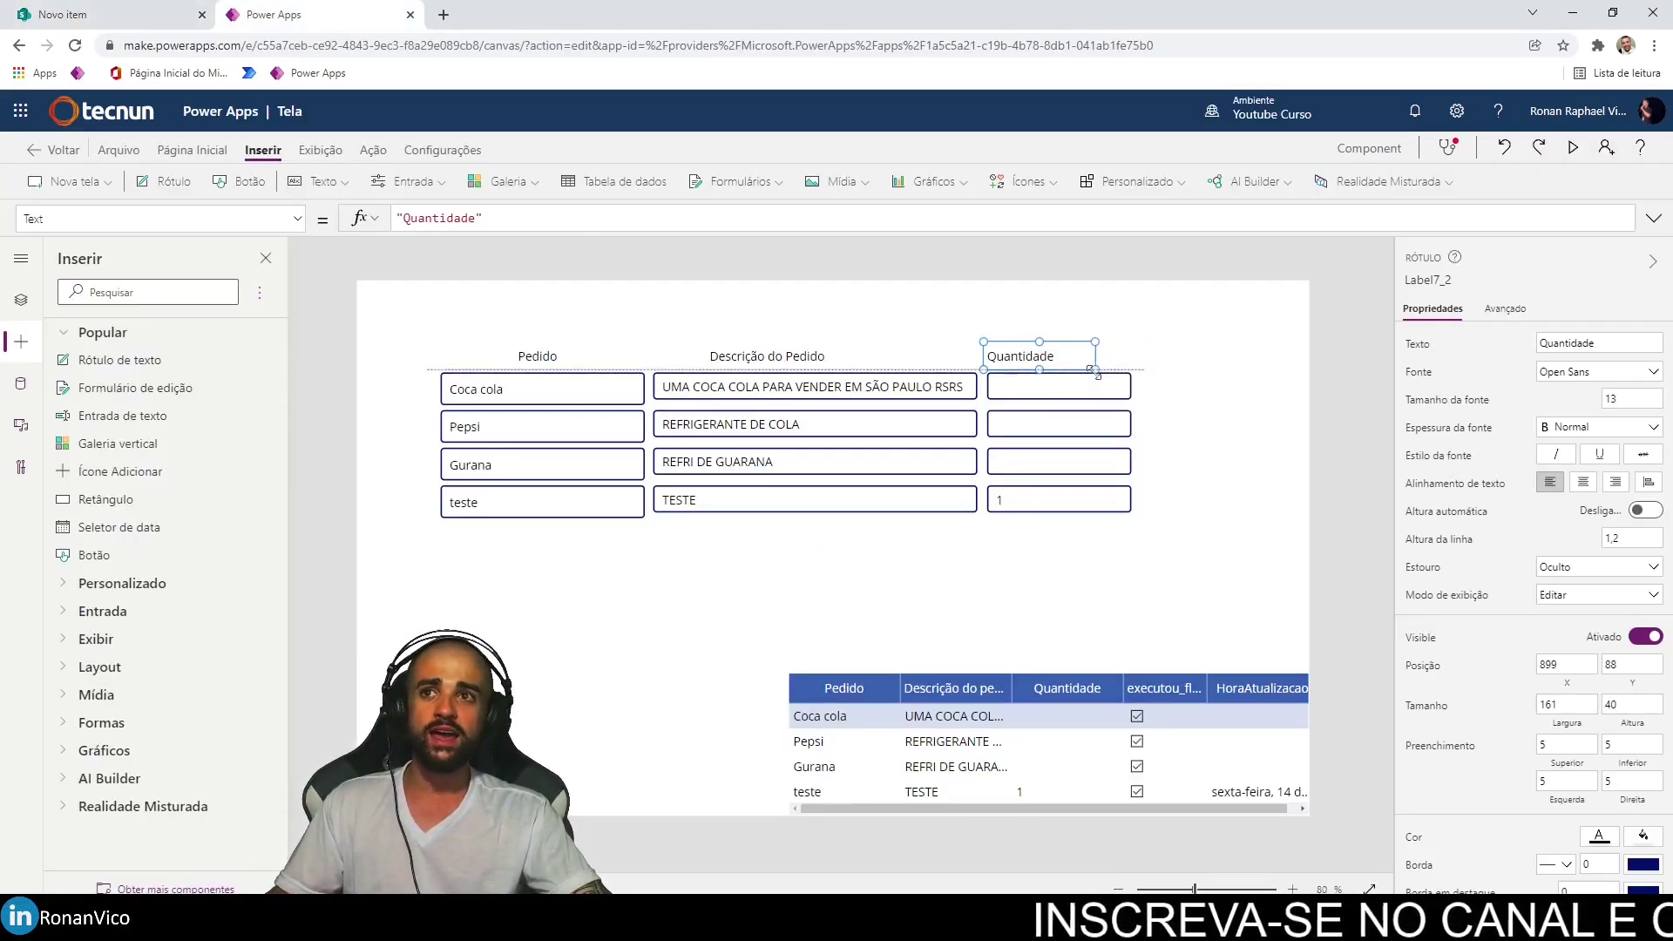
# Centre the Quantidade header over the quantity column, then select the Pedido text input.
pyautogui.moveTo(1042, 362); pyautogui.dragTo(1067, 363)
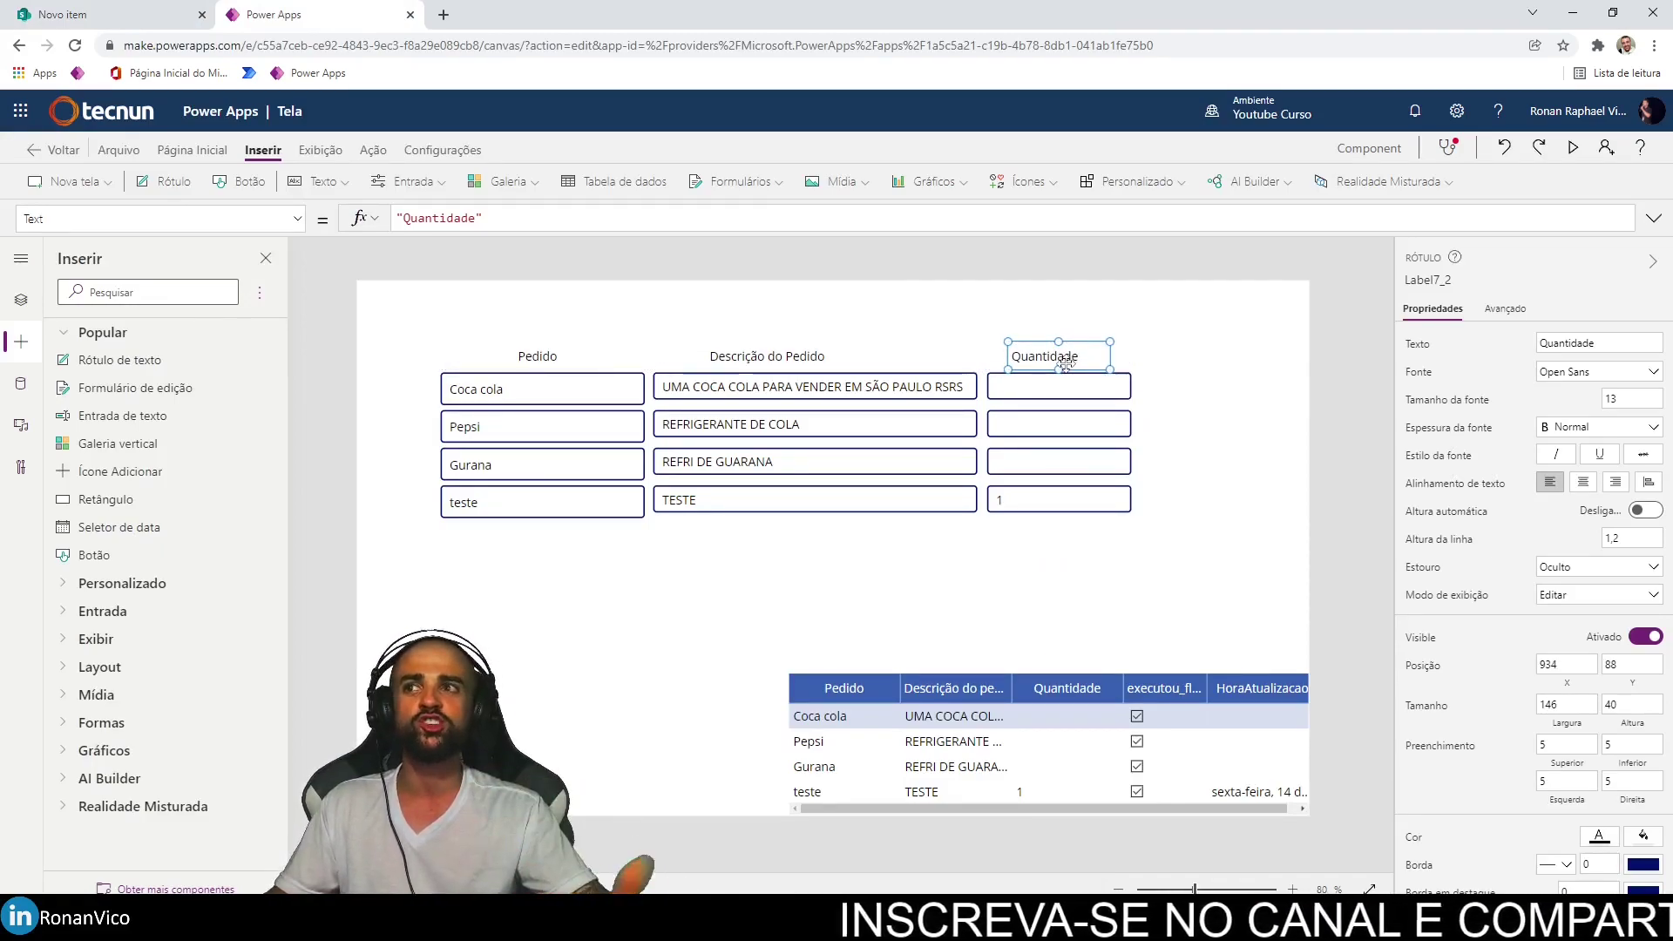
pyautogui.click(1073, 610)
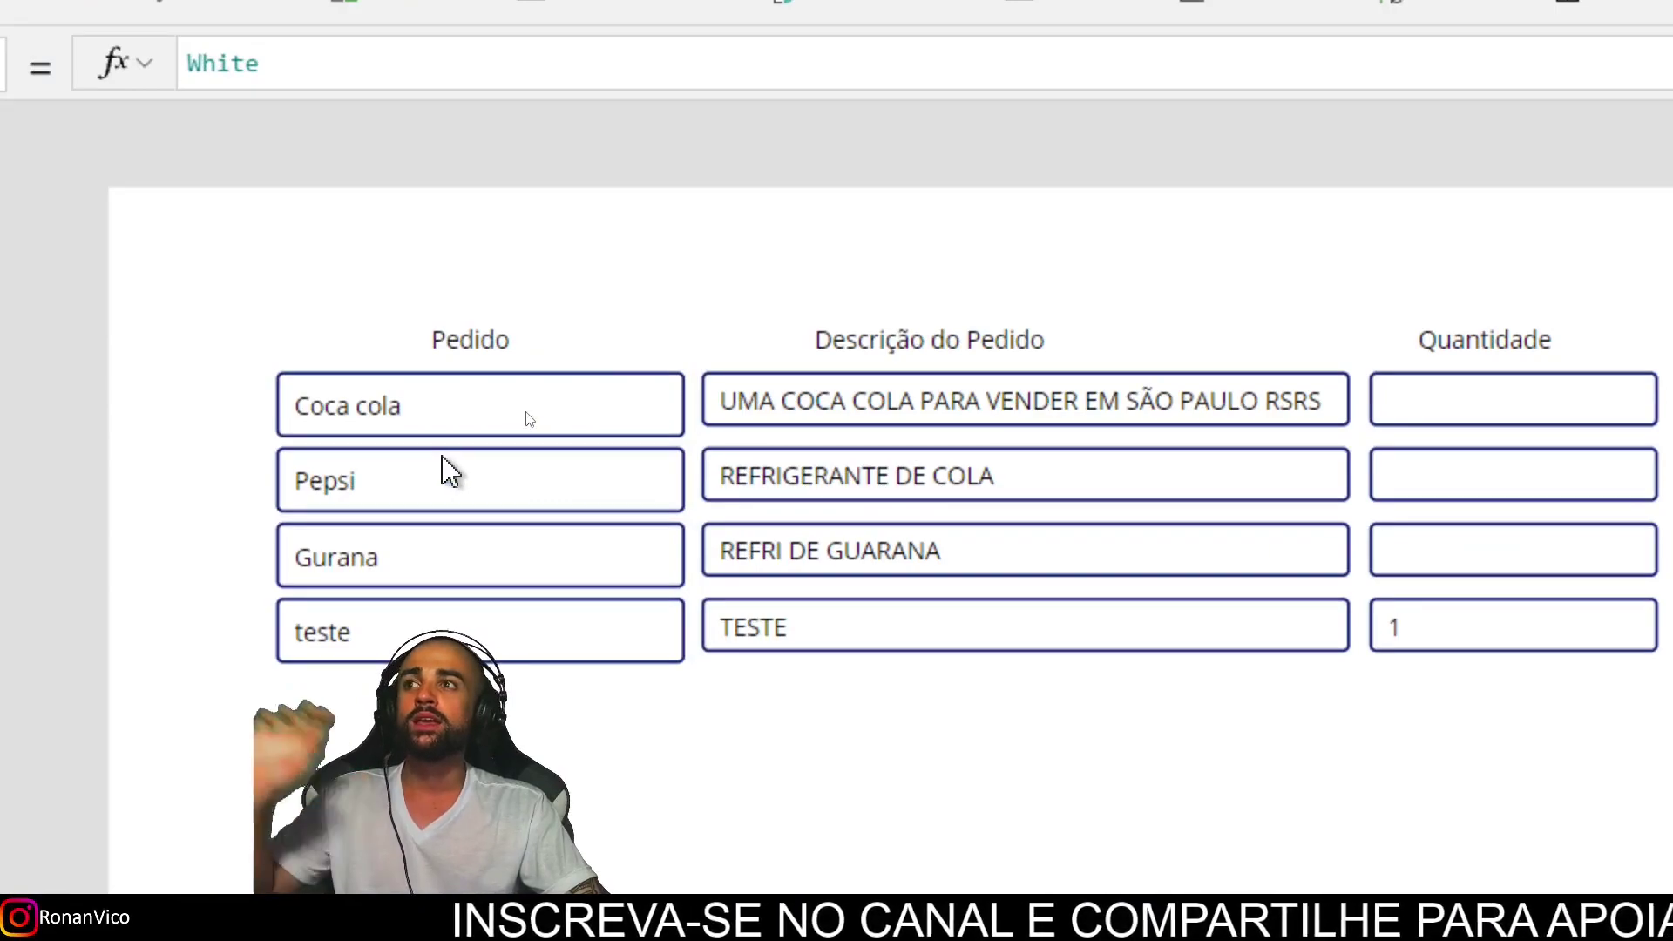
pyautogui.click(451, 418)
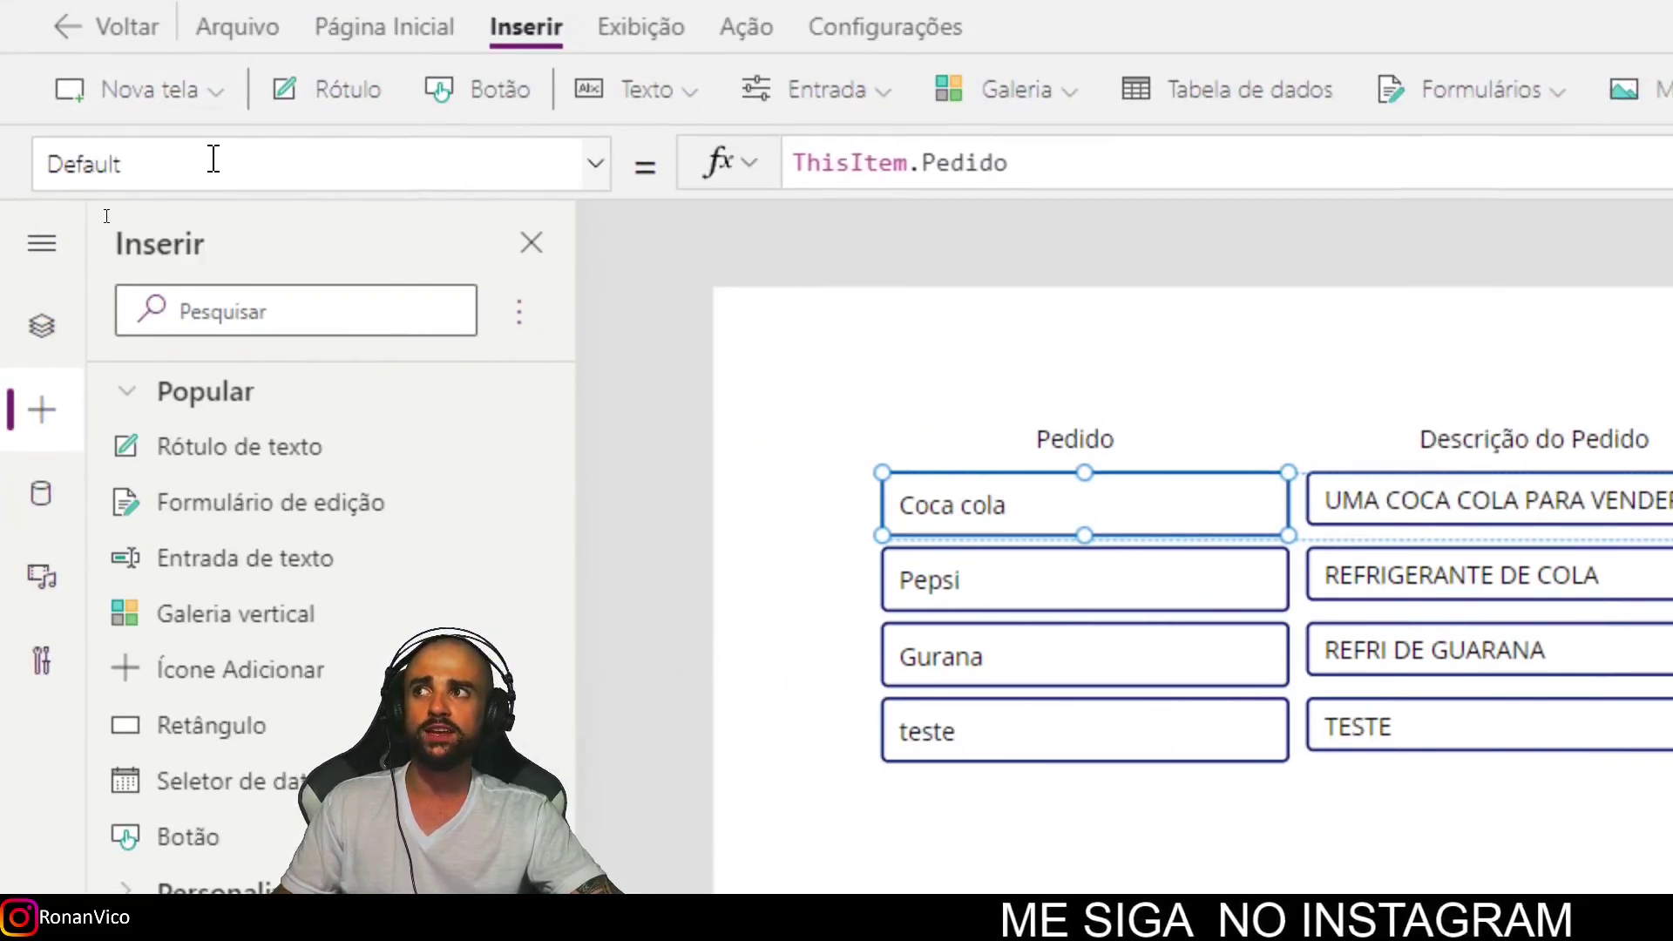
# Look at the Pedido input's OnChange property, then switch it back to Default.
pyautogui.click(213, 159)
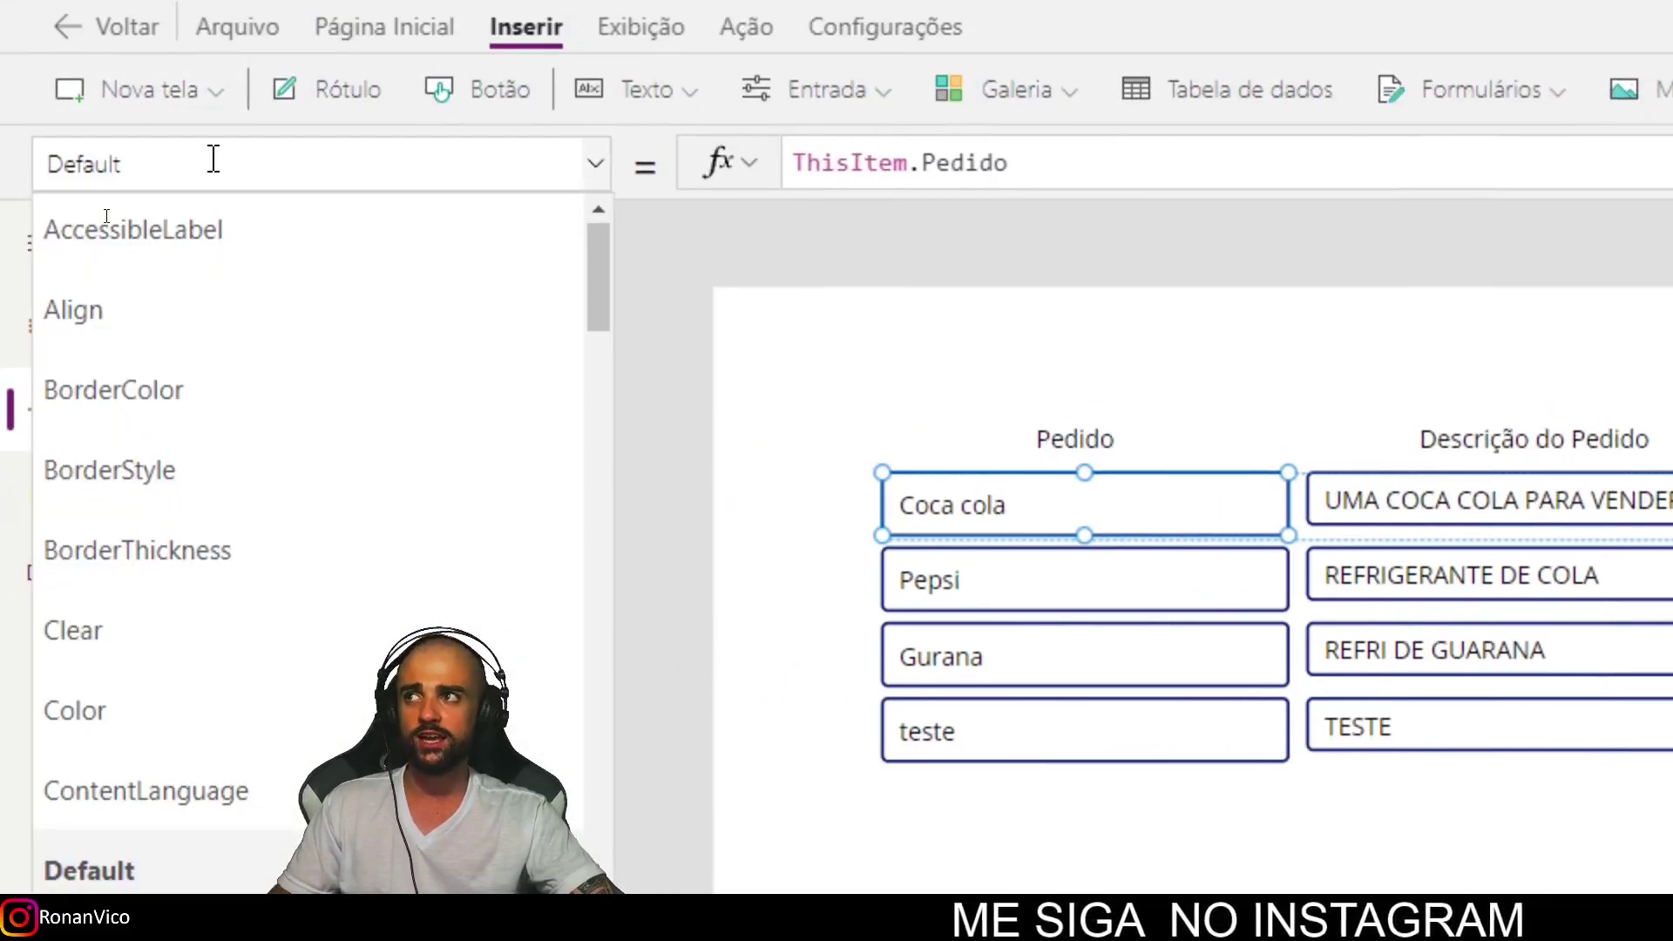
pyautogui.click(213, 158)
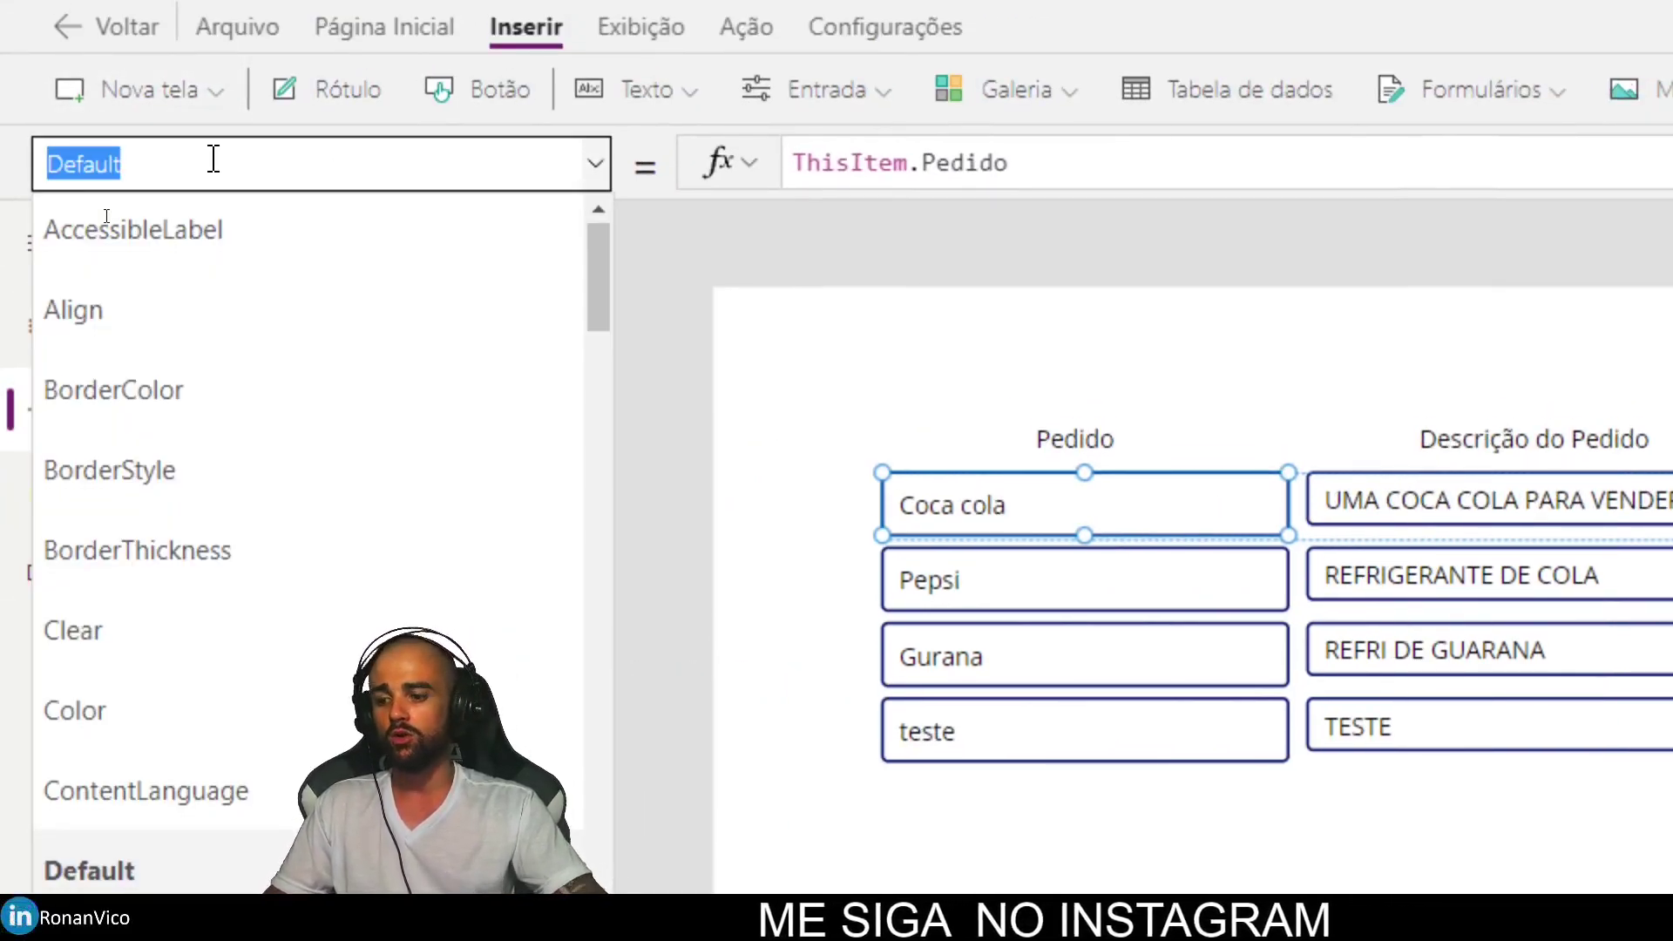
pyautogui.write('OnChange')
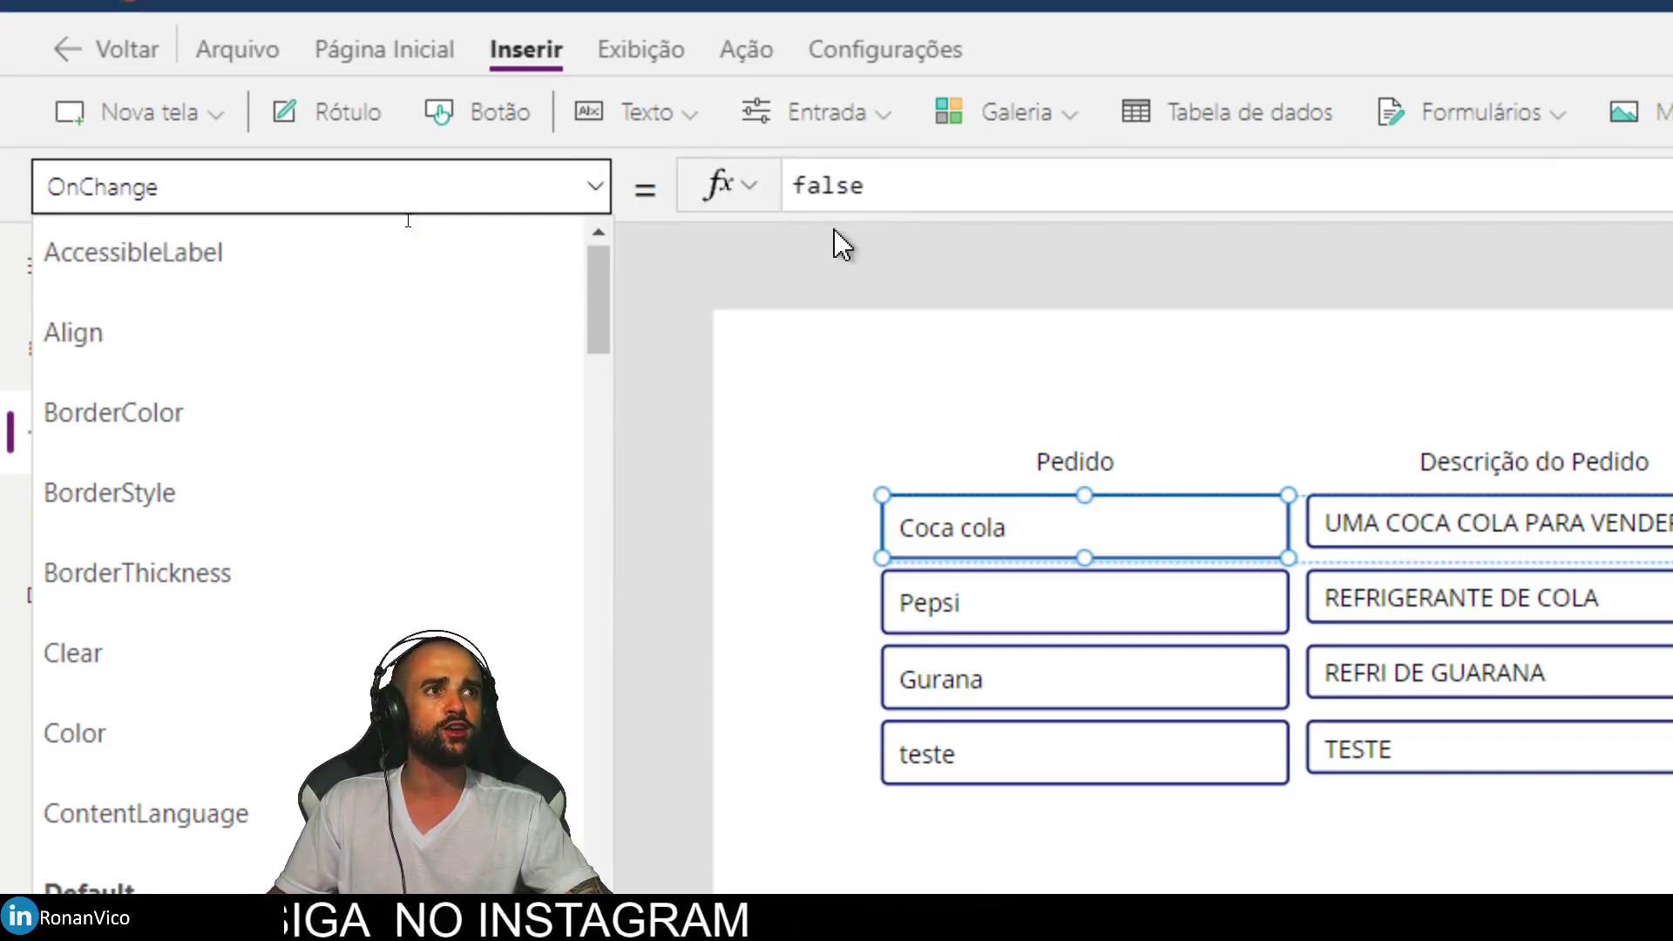
pyautogui.click(844, 187)
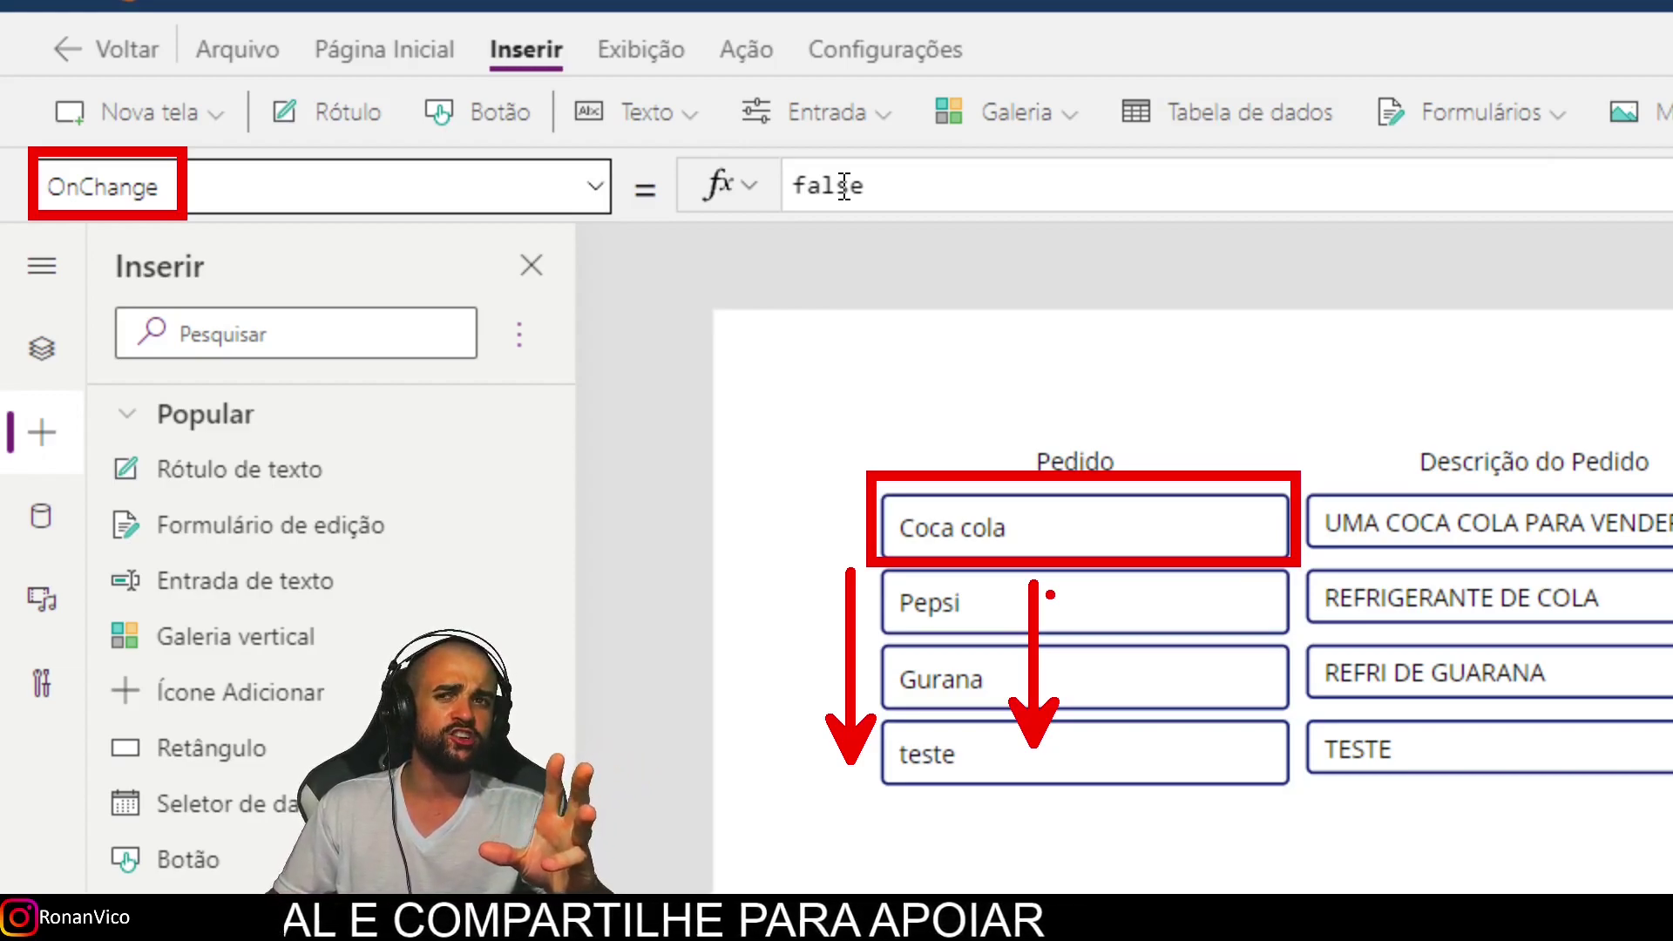
pyautogui.click(898, 527)
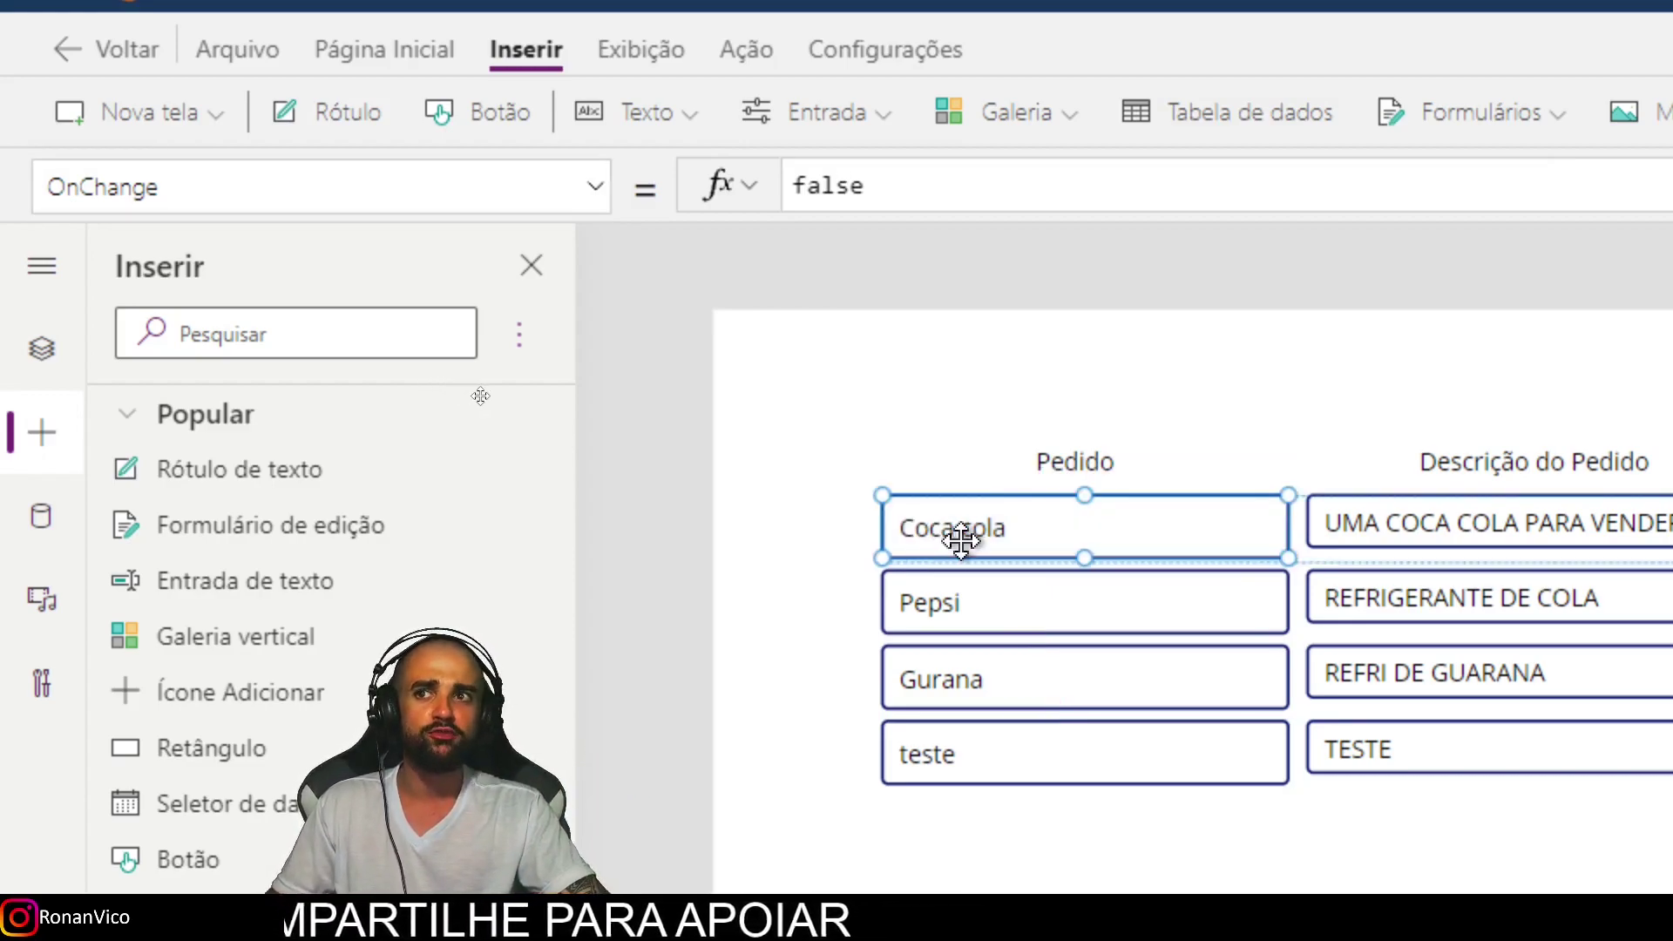
pyautogui.click(327, 177)
pyautogui.write('Def')
pyautogui.press('Return')
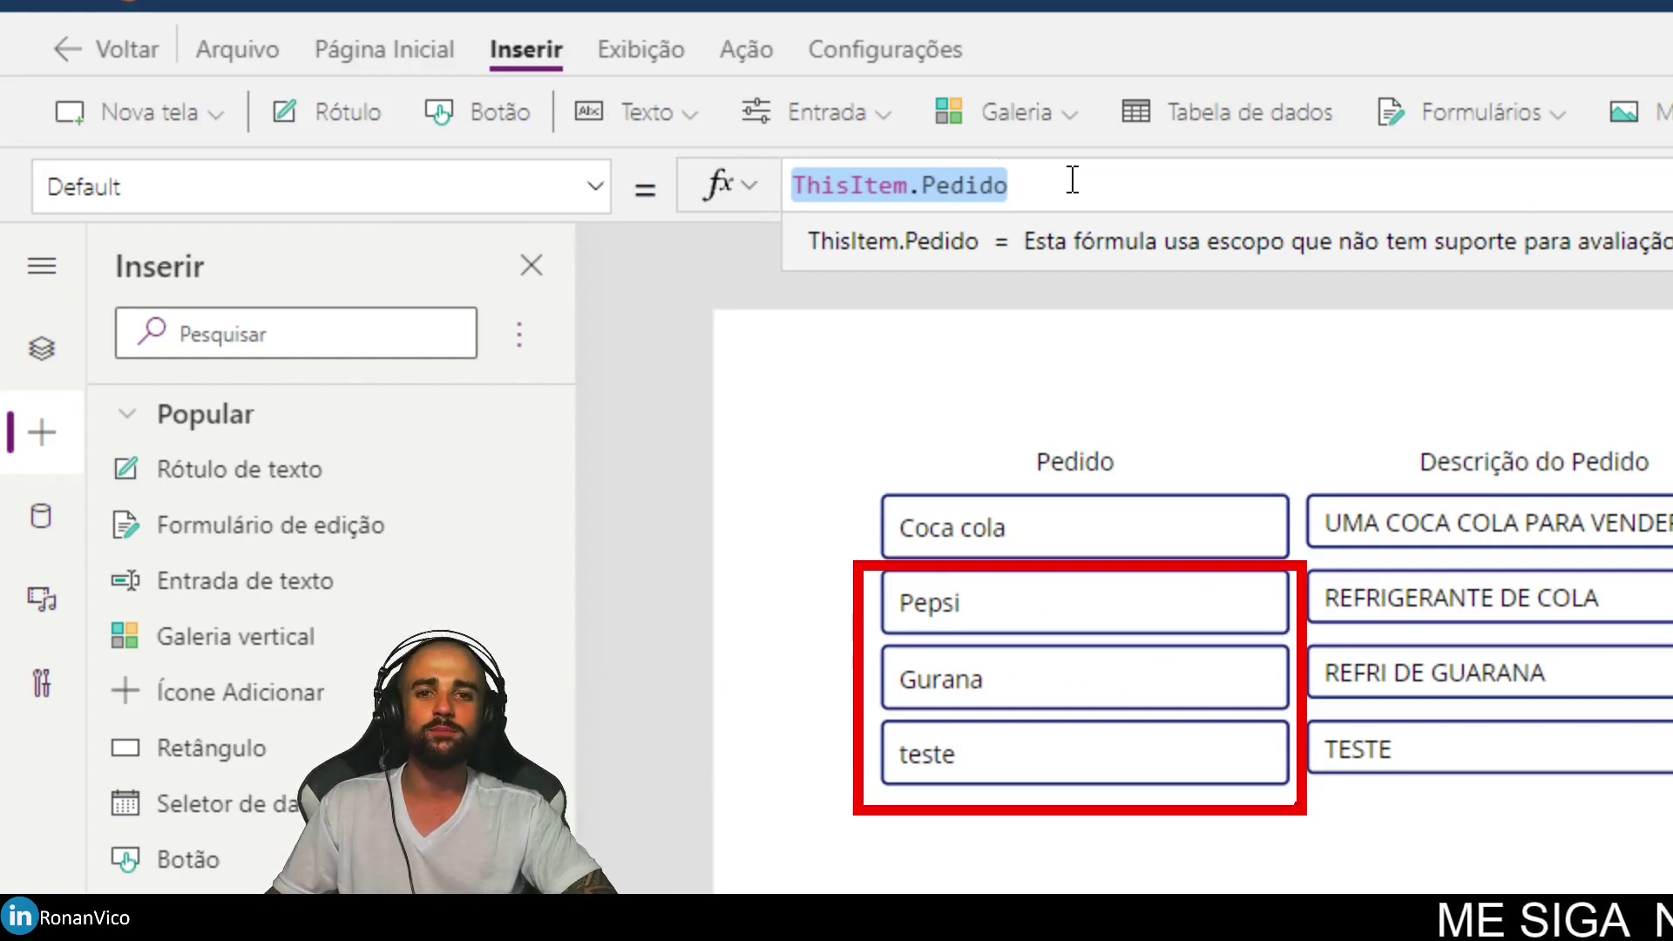
# Display the Pedido input's OnChange formula, which currently reads false.
pyautogui.click(1054, 530)
pyautogui.click(399, 184)
pyautogui.write('O')
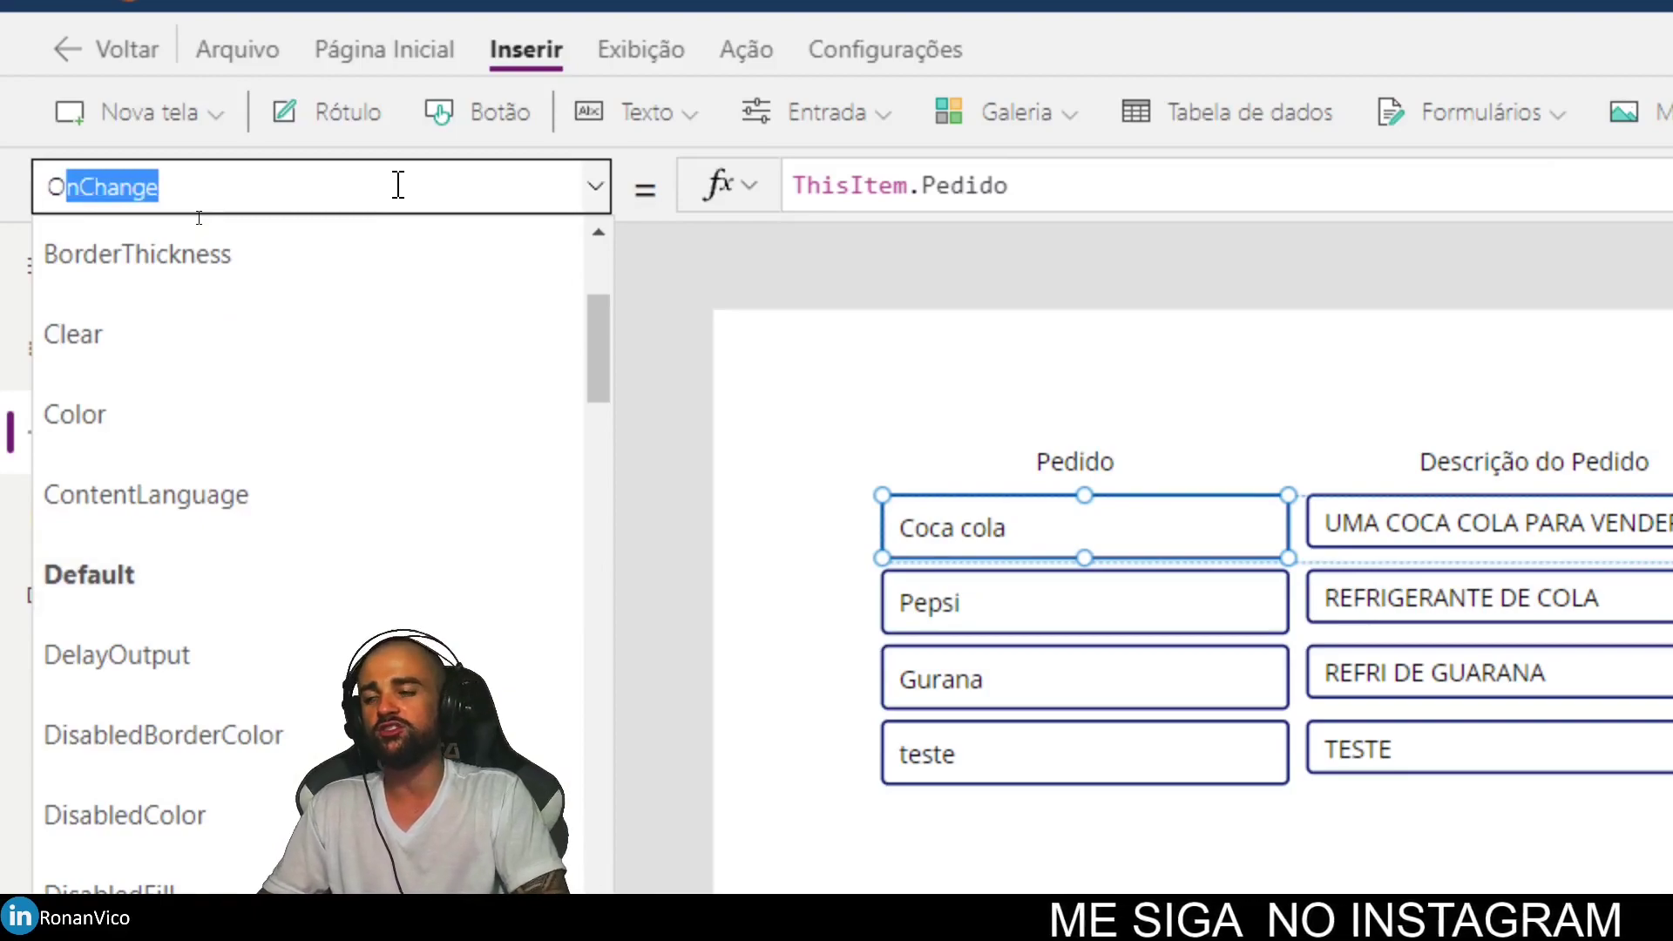
pyautogui.write('nChange')
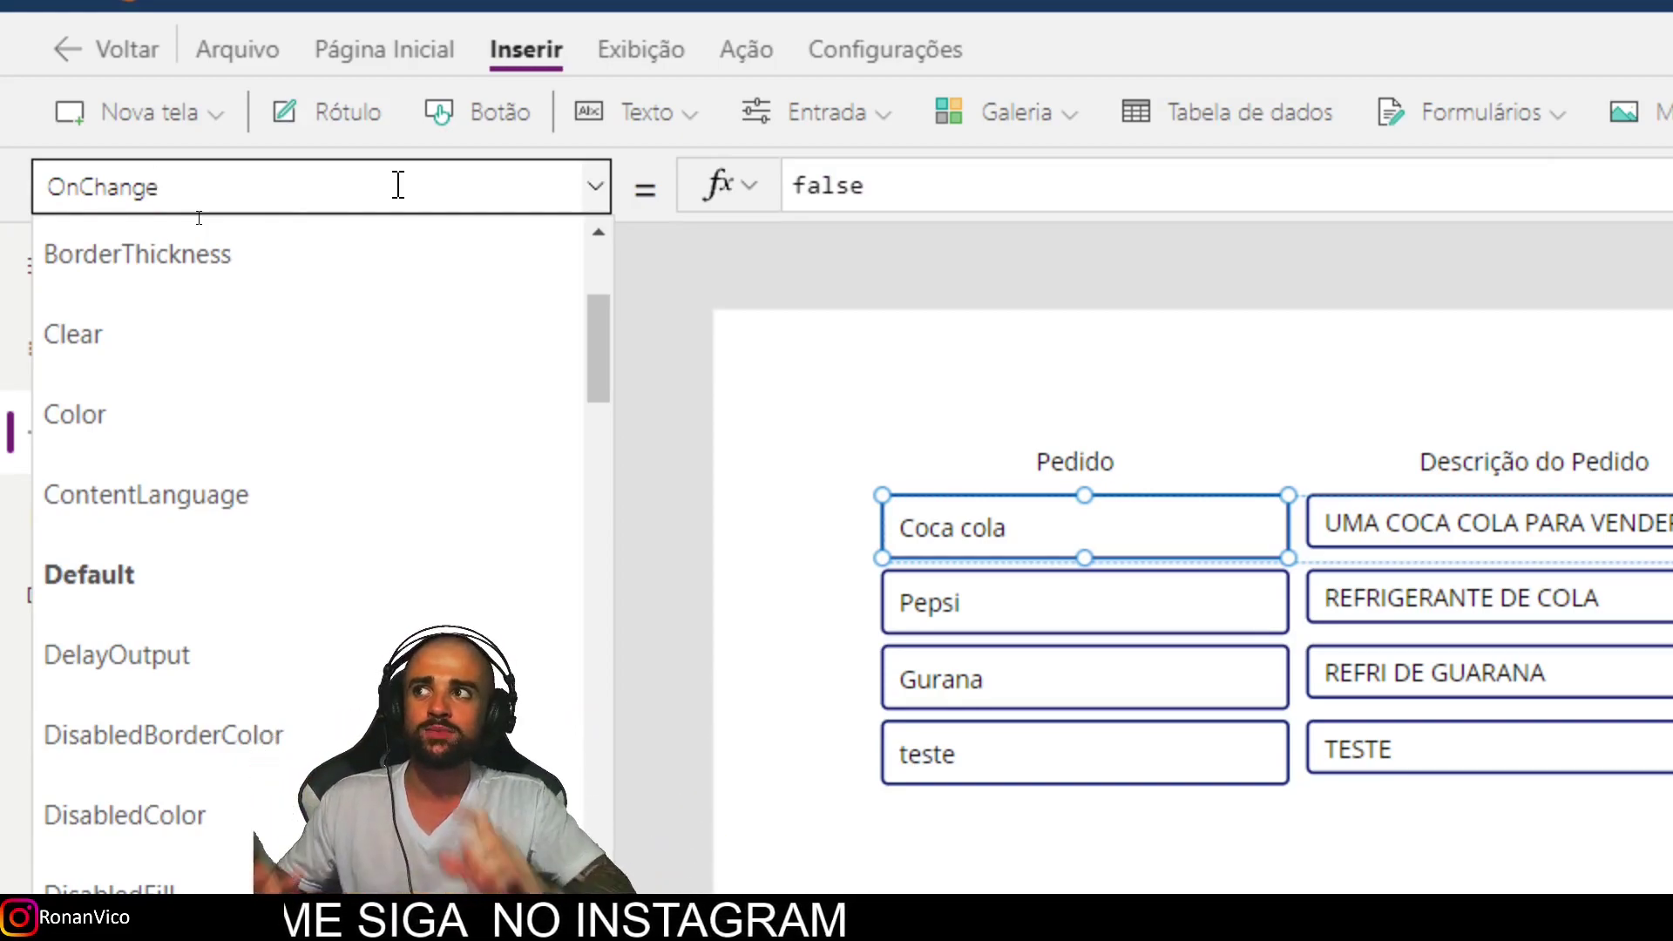
pyautogui.doubleClick(828, 185)
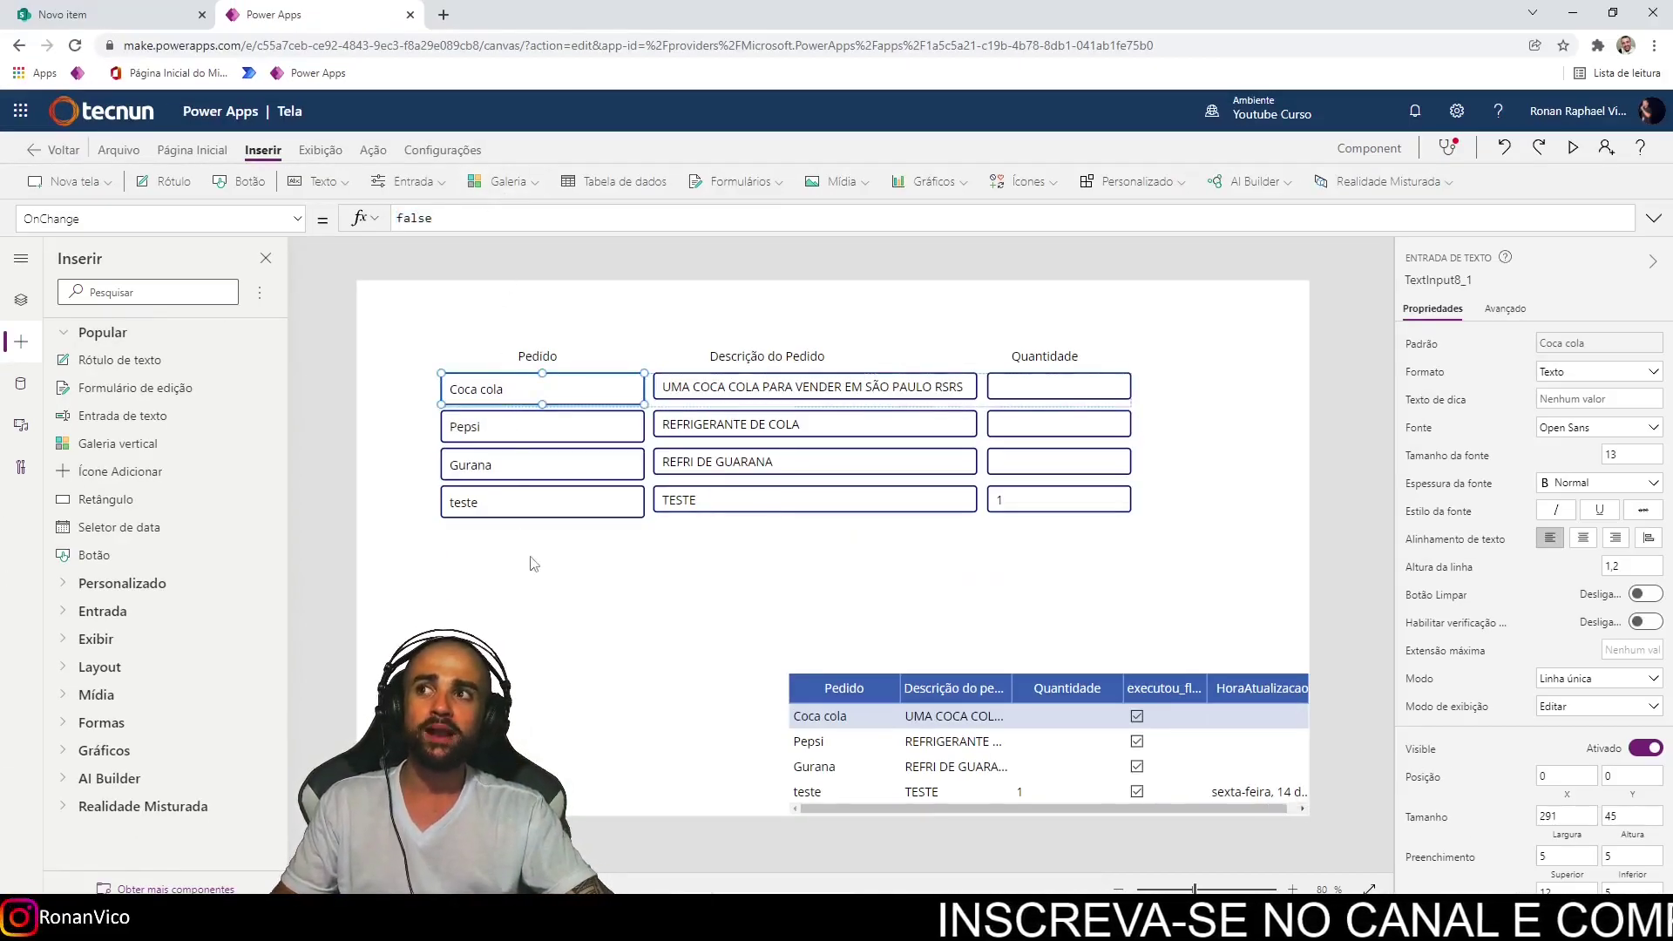
pyautogui.click(534, 560)
pyautogui.click(523, 386)
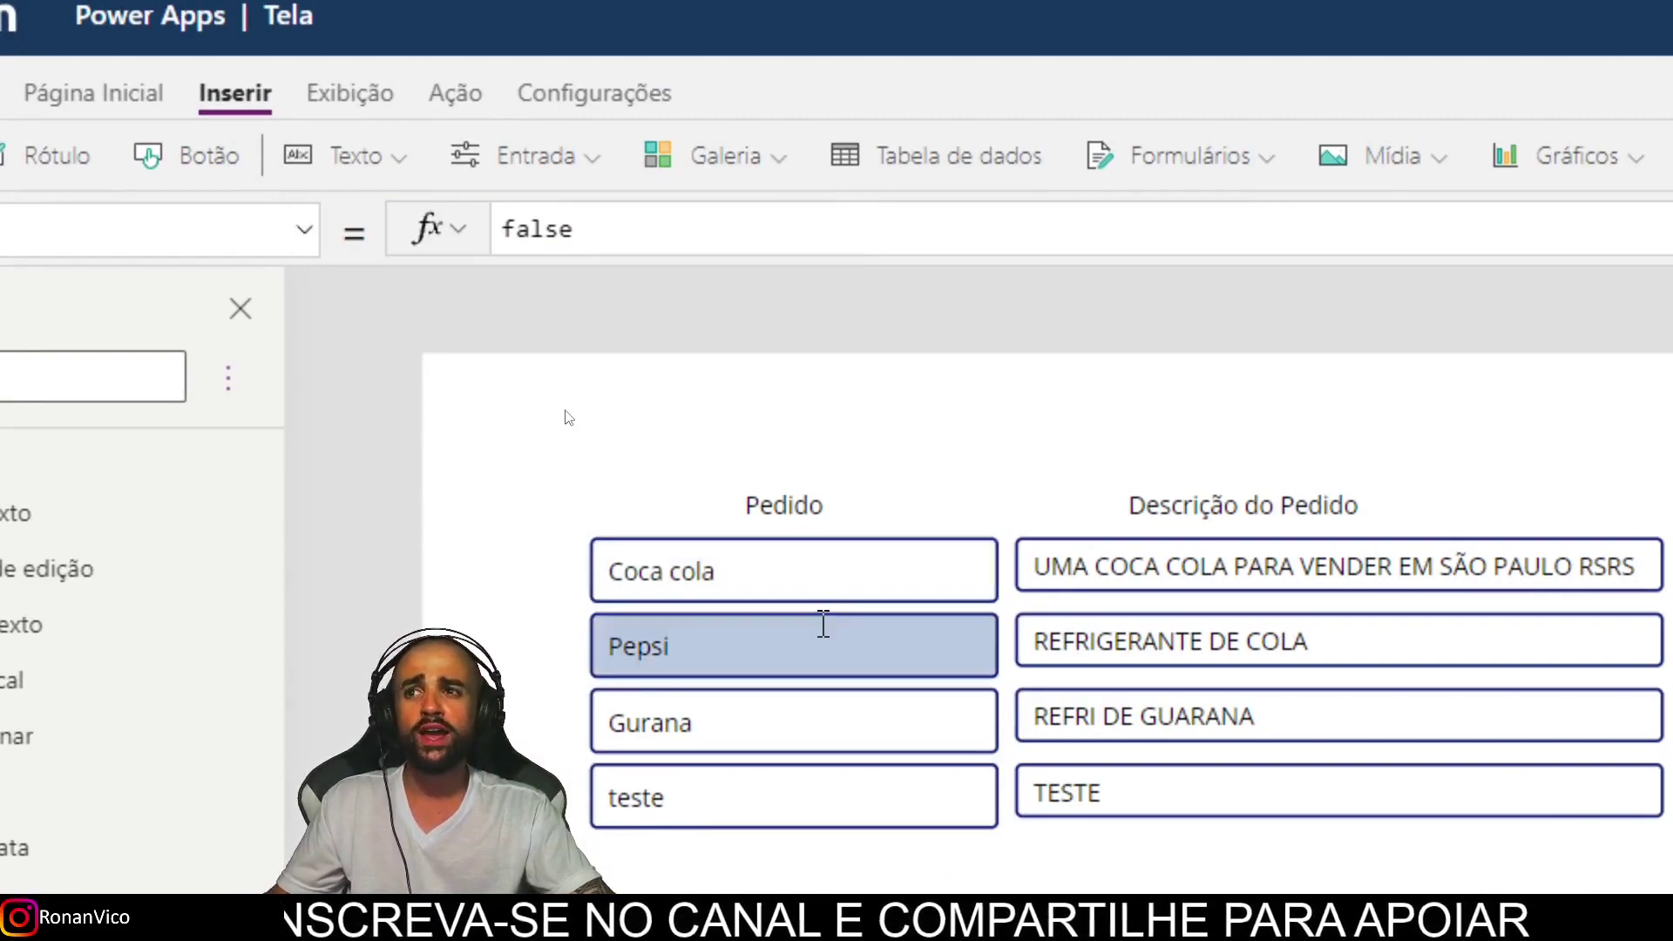
pyautogui.click(833, 575)
pyautogui.click(835, 578)
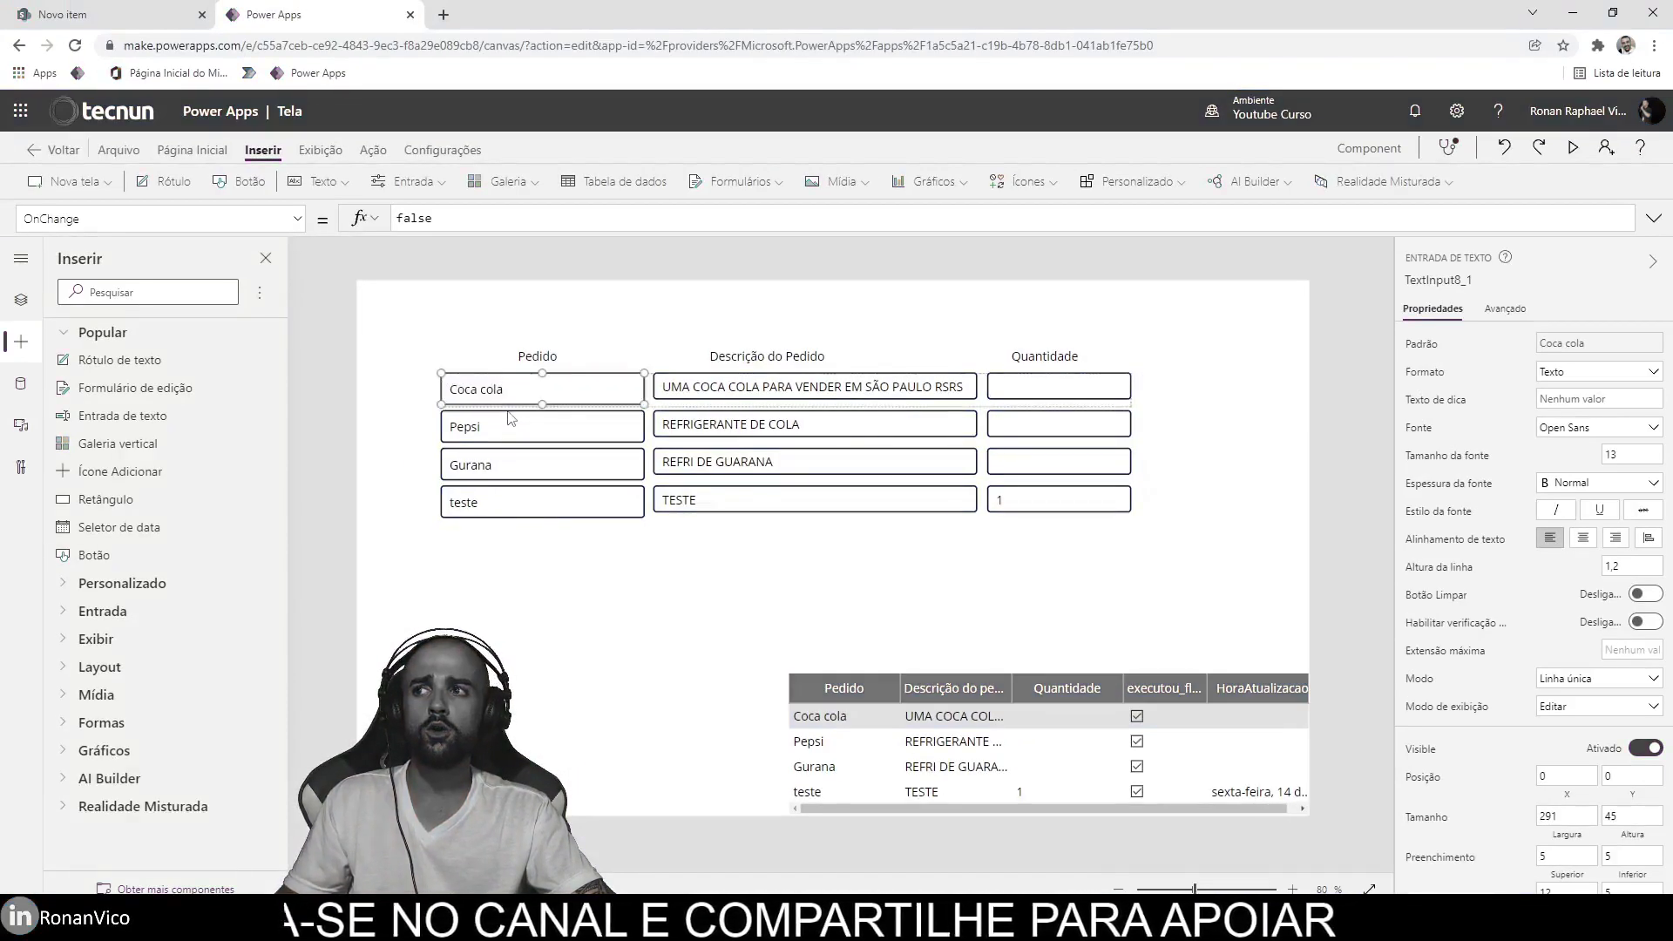
# Open the Tree view to list Gallery7's text inputs, including TextInput8_1.
pyautogui.click(21, 300)
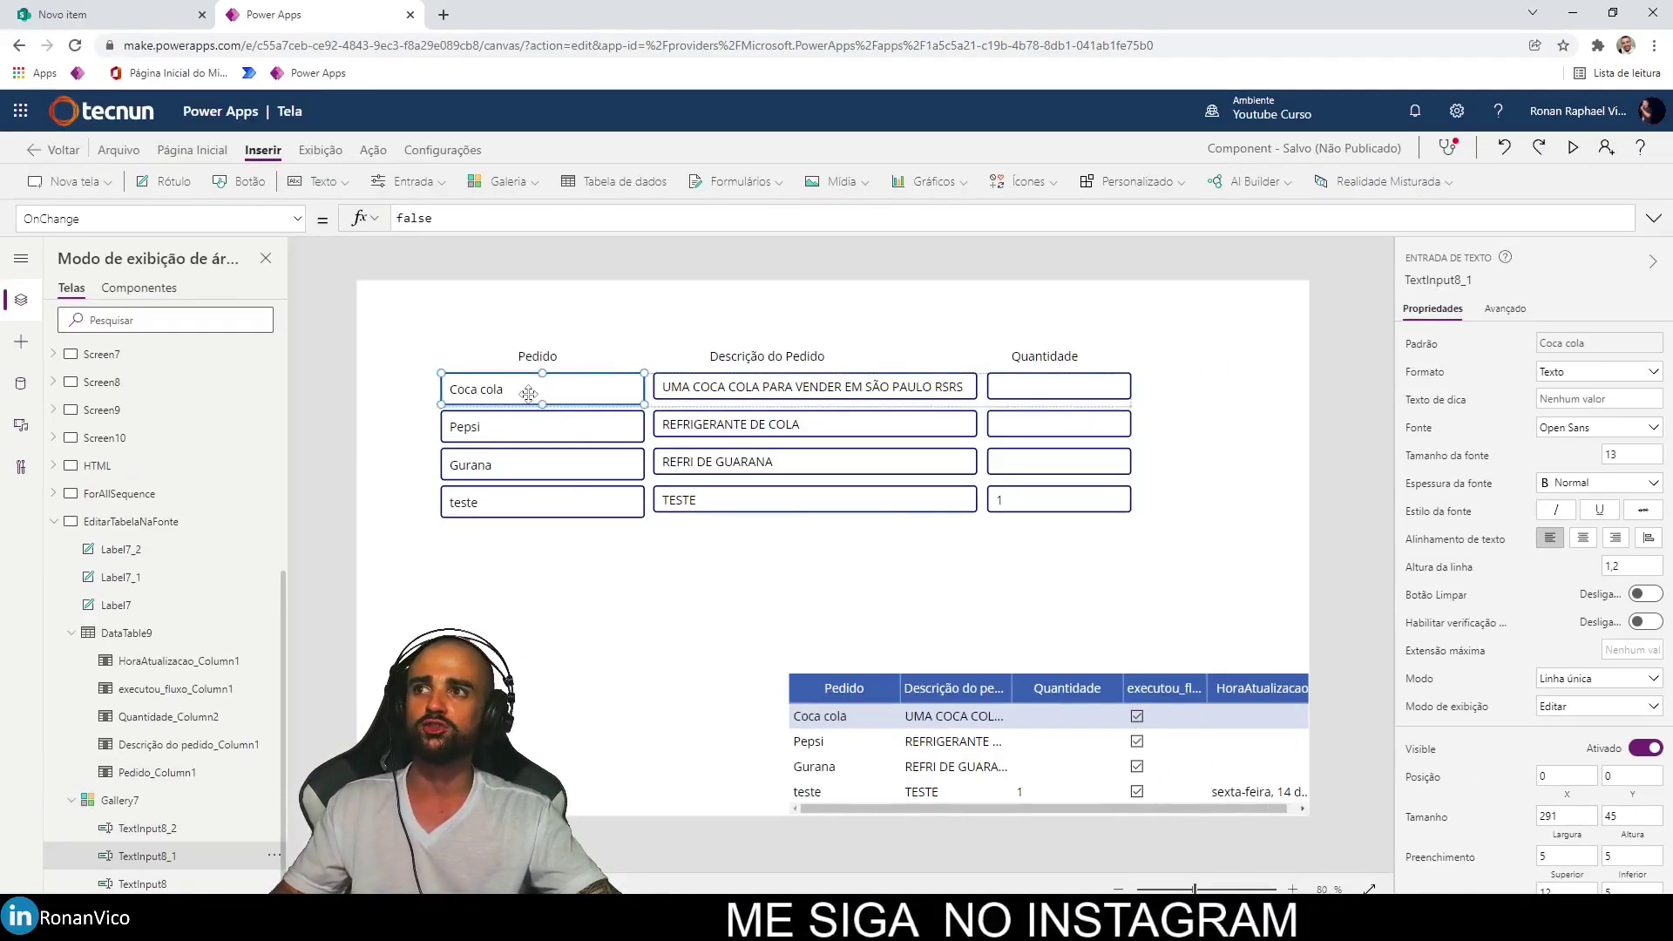
pyautogui.moveTo(1441, 280)
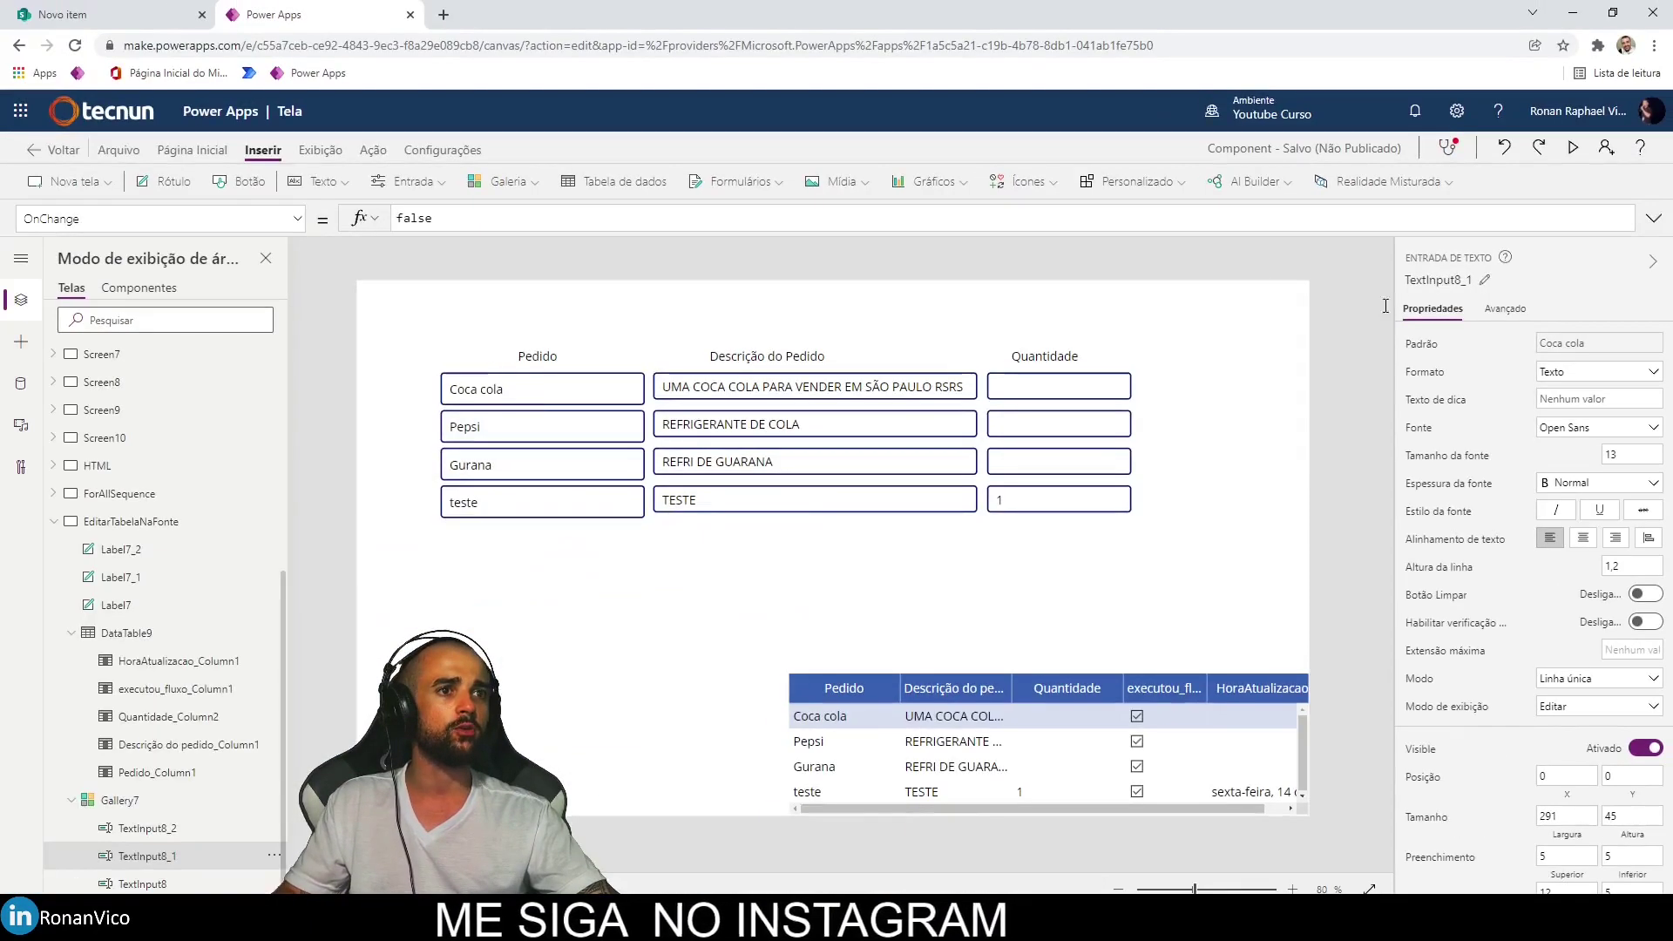
pyautogui.click(642, 461)
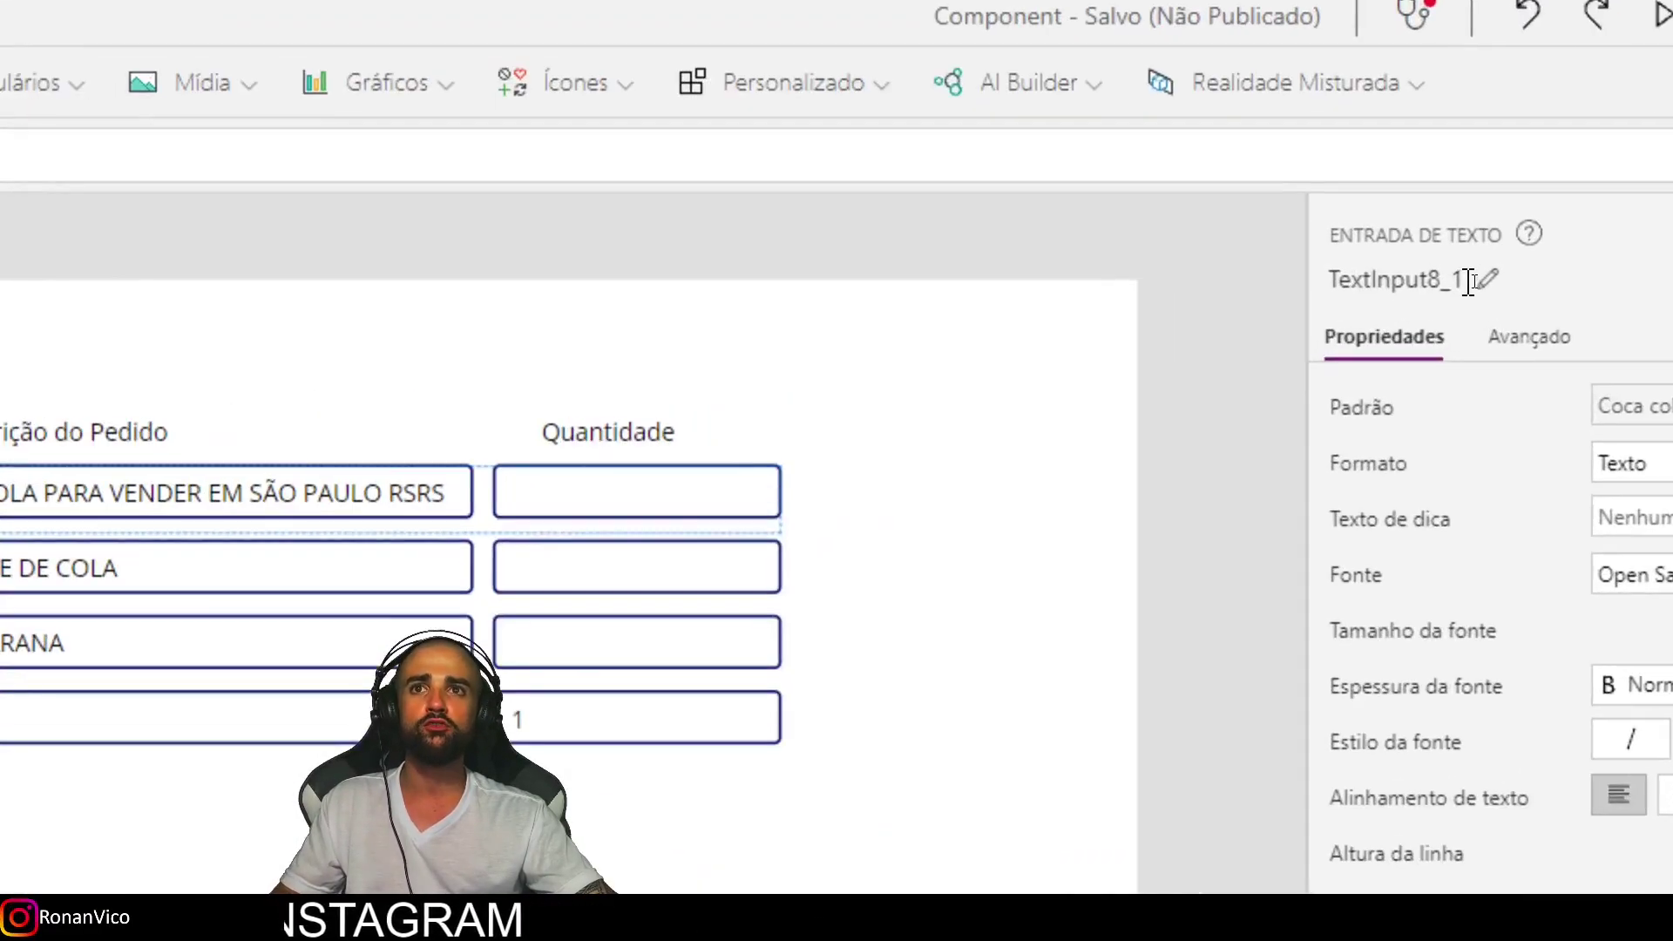
# Rename the description and quantity inputs to txtDescricao and txtQuantidade.
pyautogui.click(1472, 280)
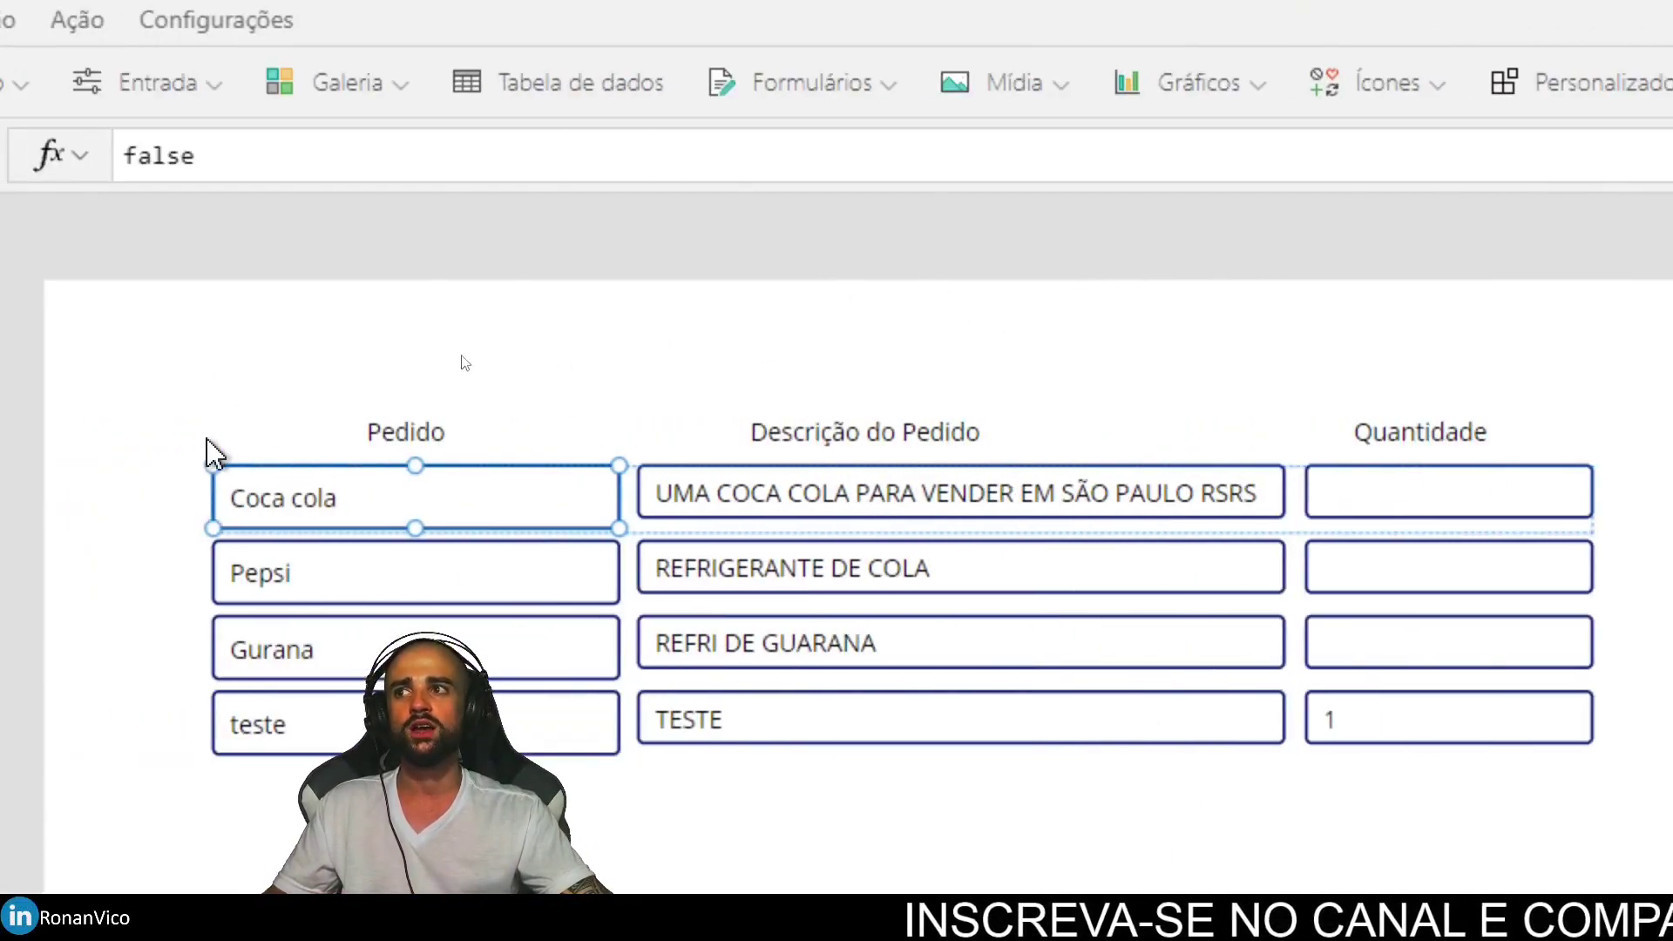
pyautogui.click(694, 494)
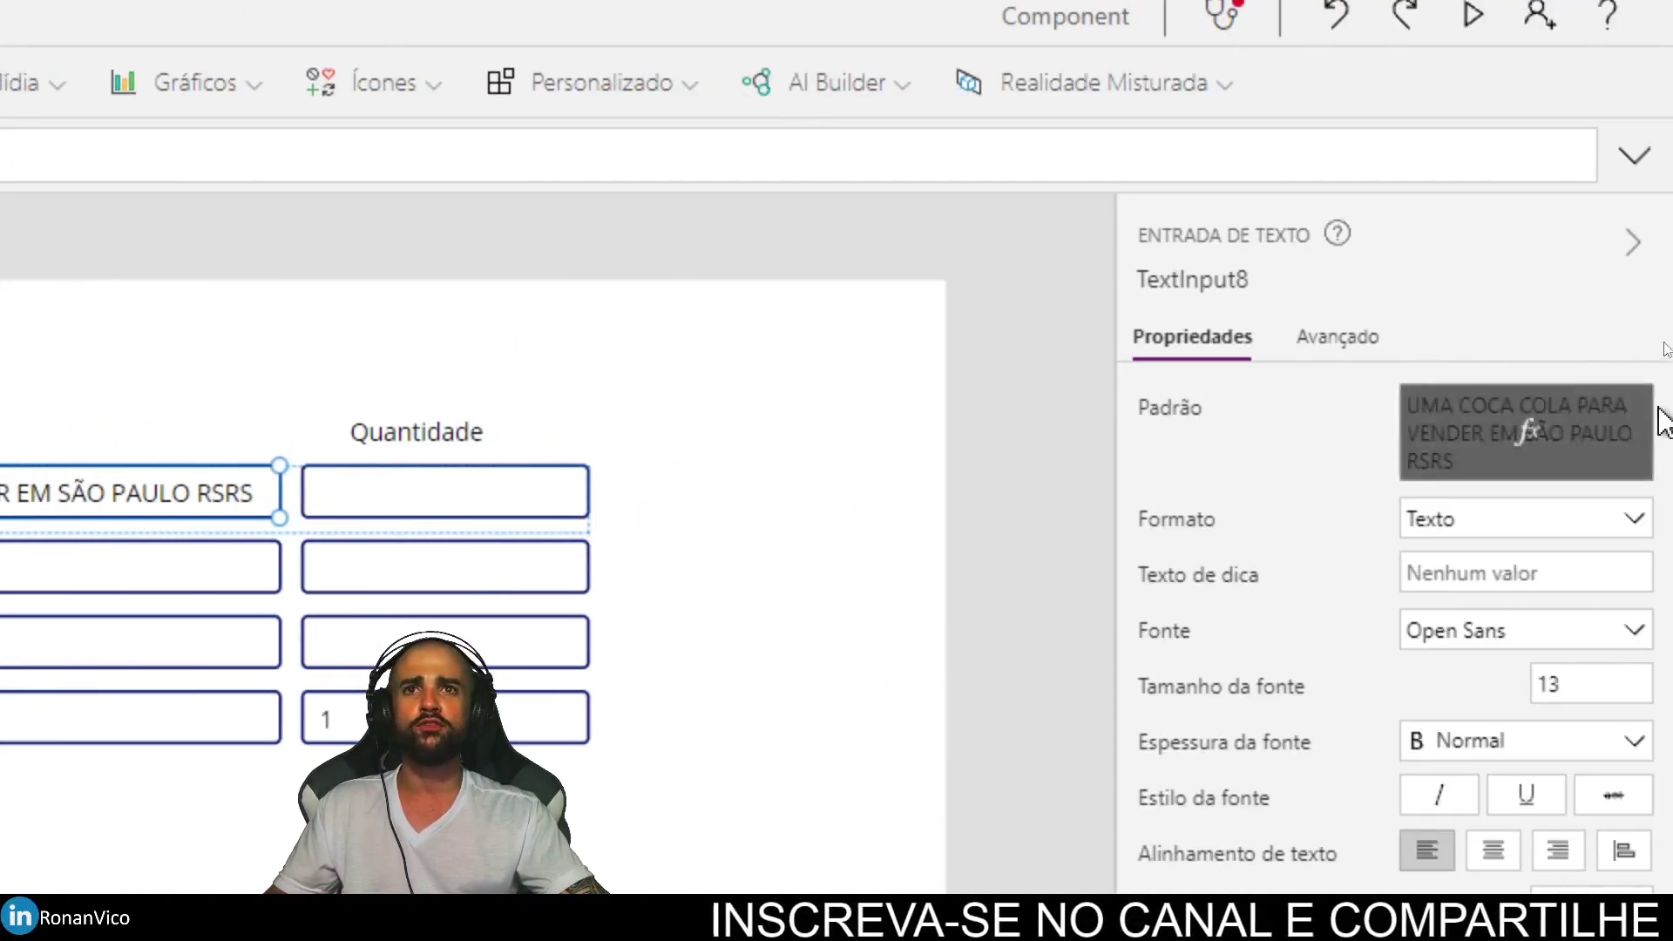
pyautogui.click(1242, 280)
pyautogui.write('txtDes')
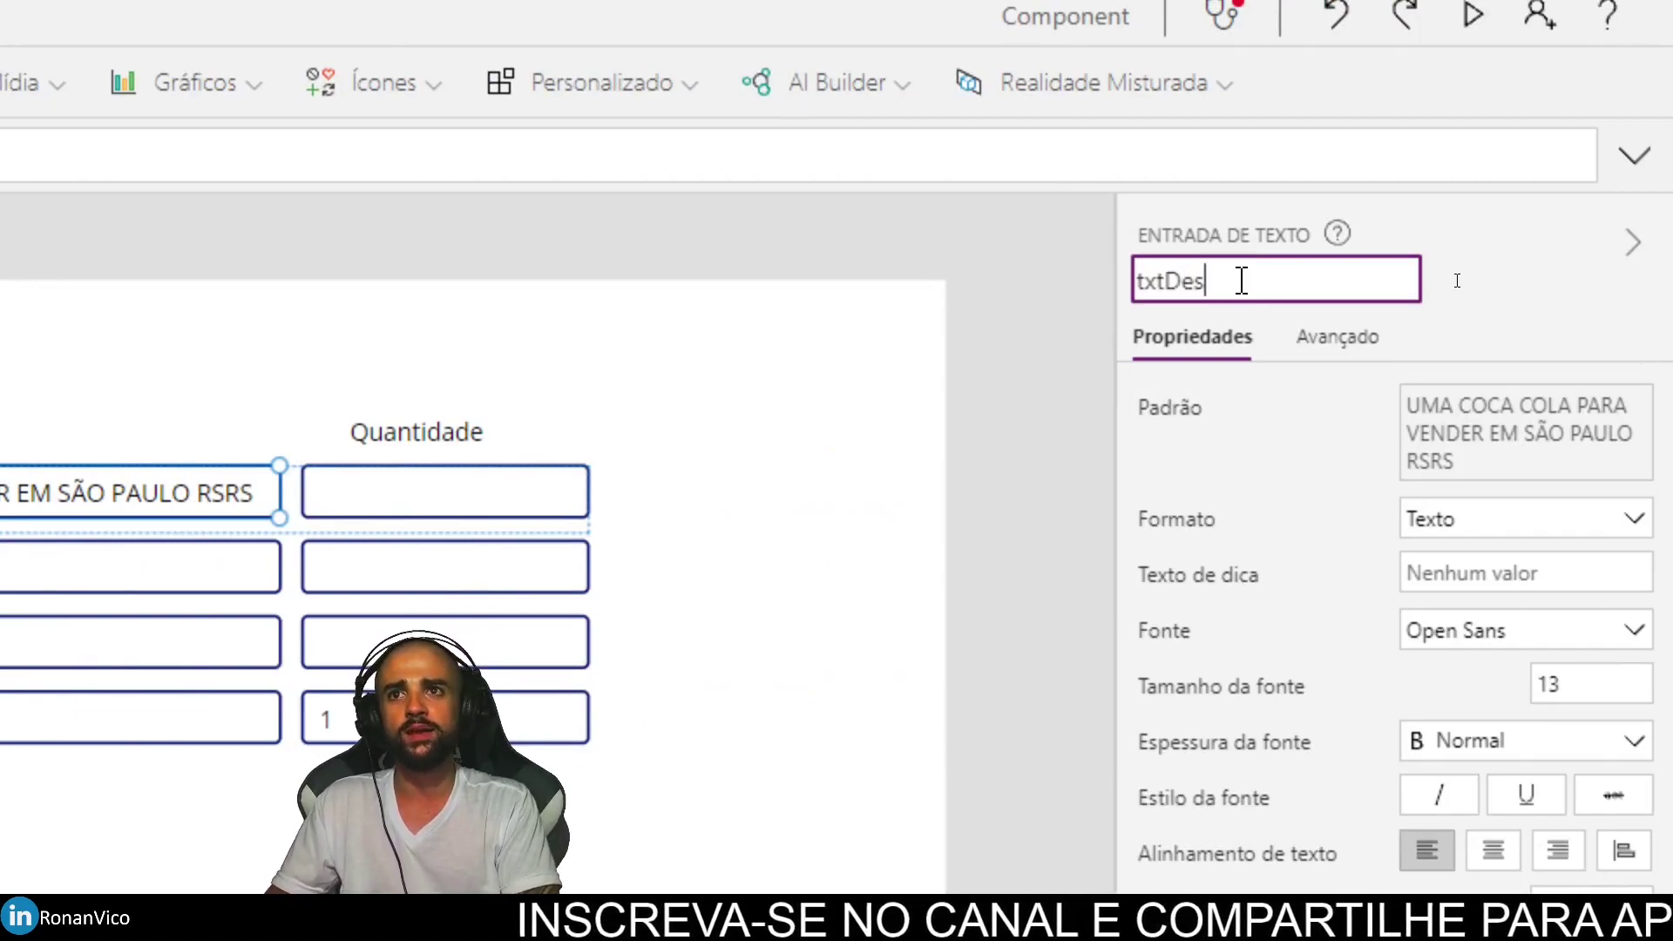
pyautogui.write('cricao')
pyautogui.press('Return')
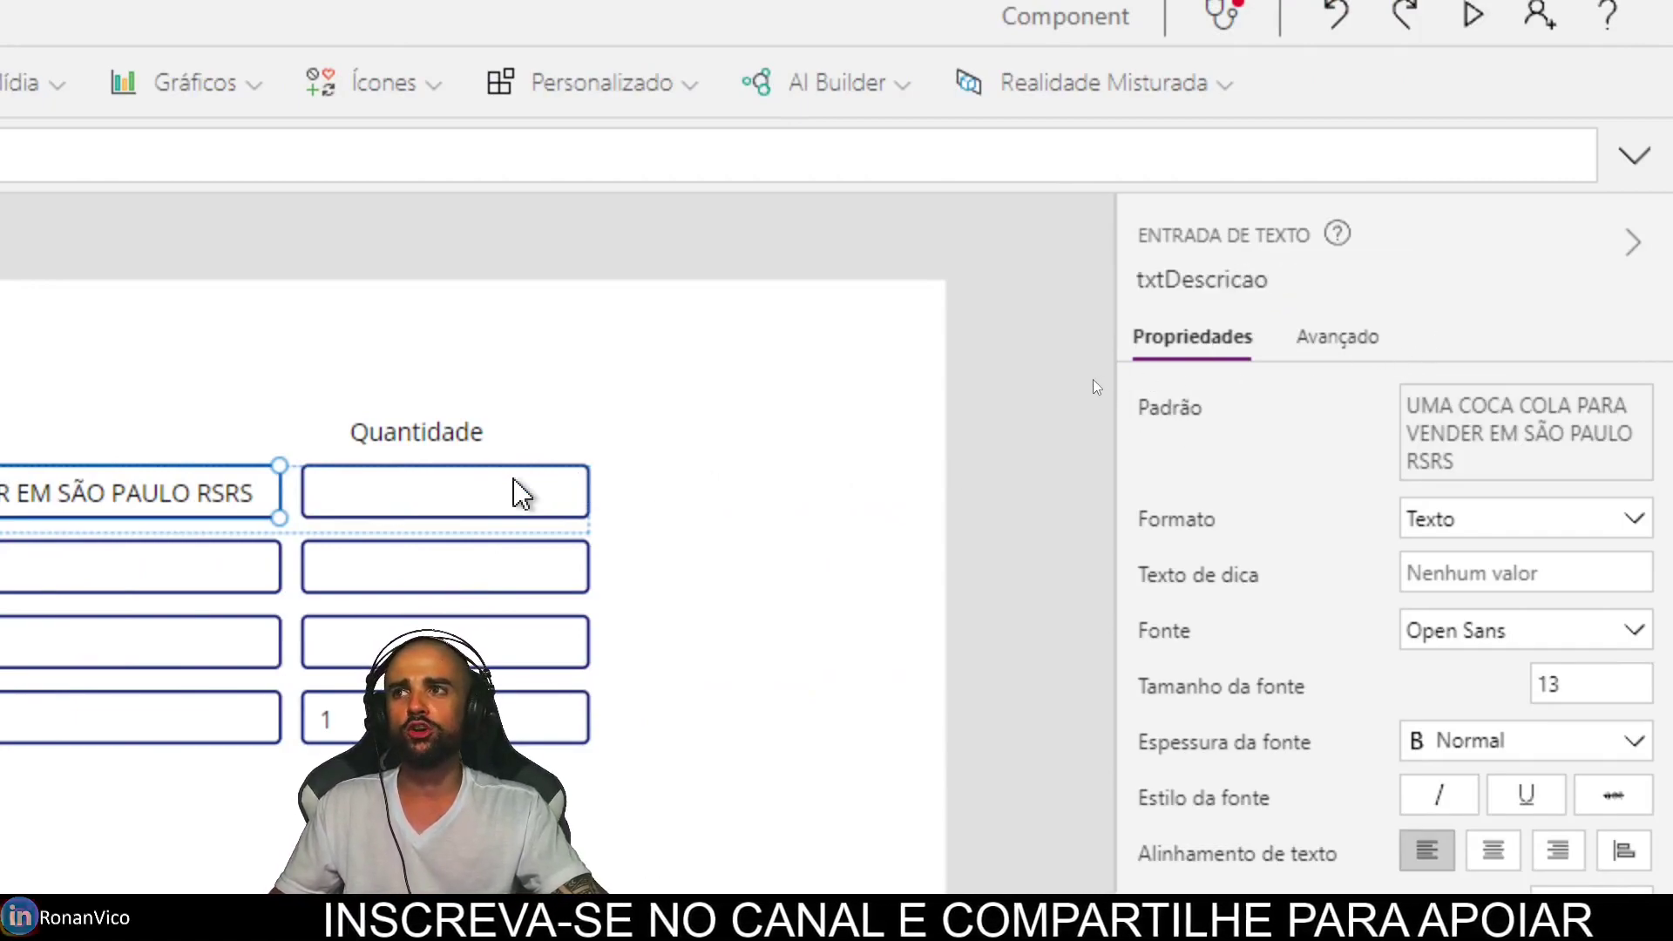
pyautogui.click(519, 489)
pyautogui.click(1212, 276)
pyautogui.write('txt')
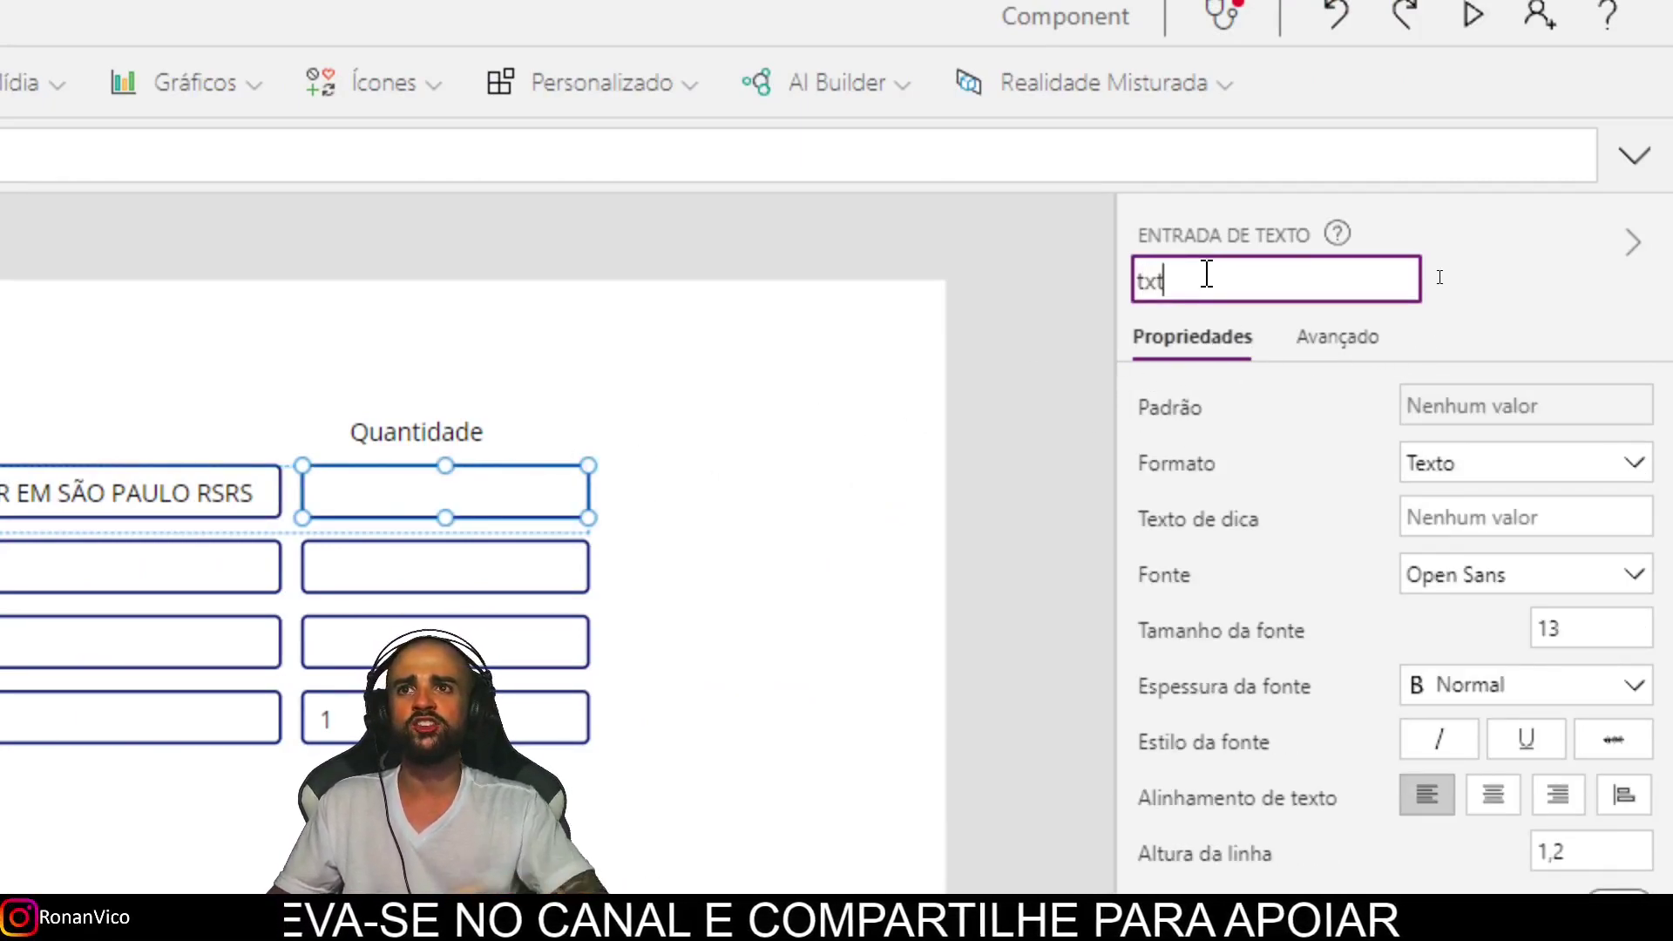
pyautogui.write('Quantidade')
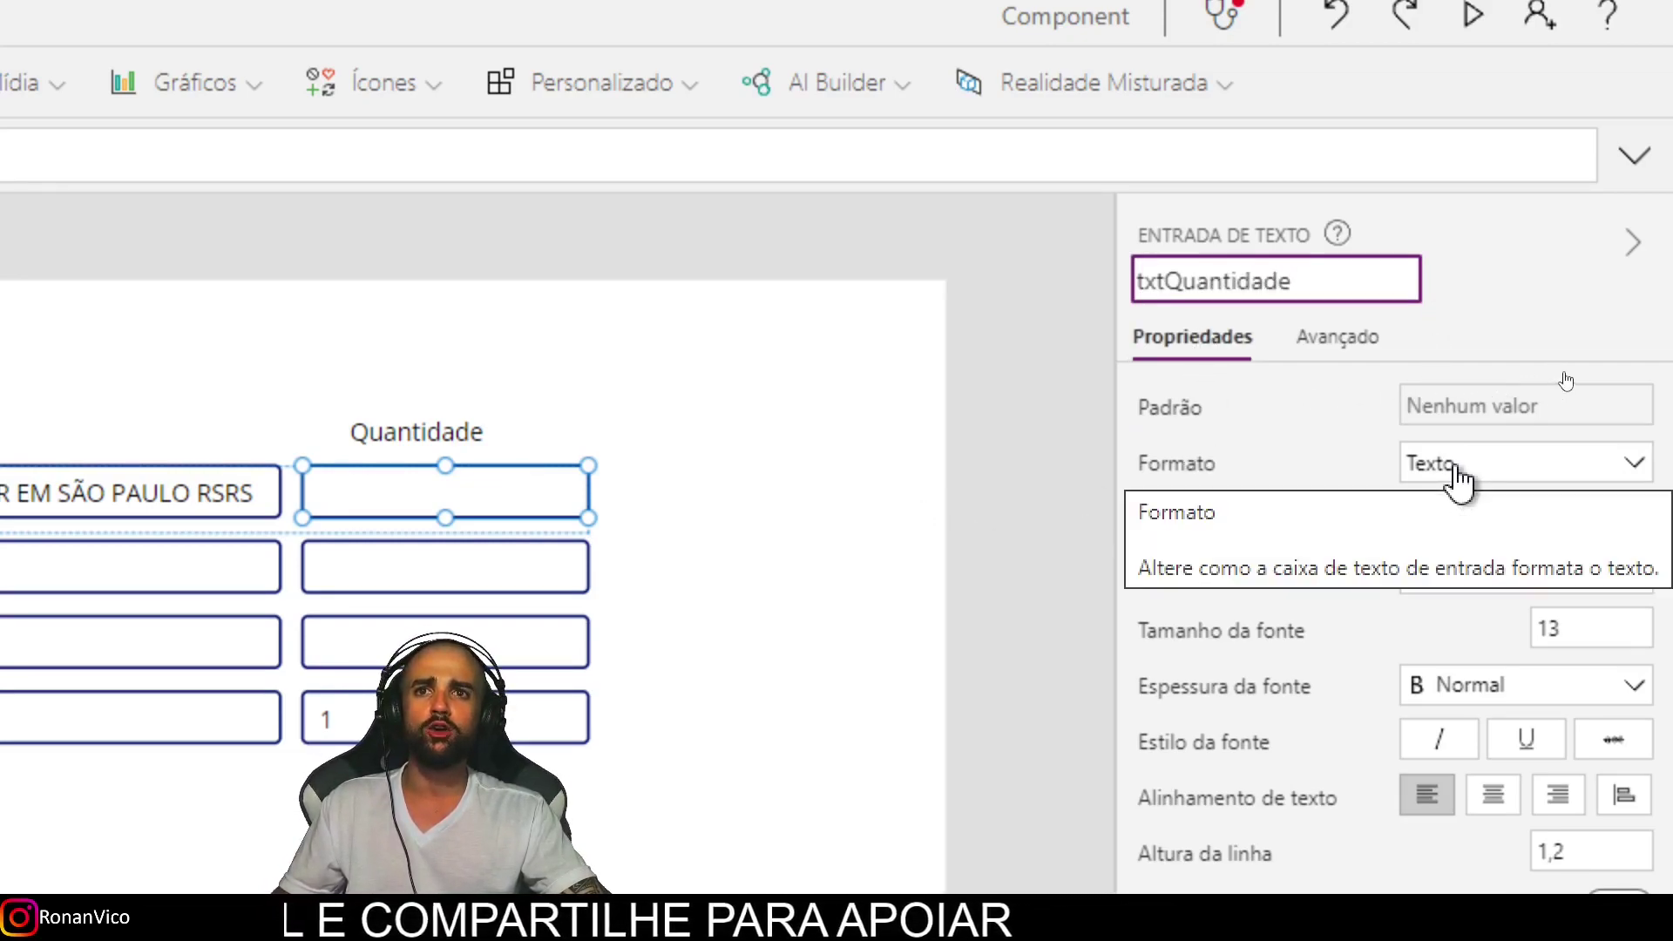
pyautogui.press('Escape')
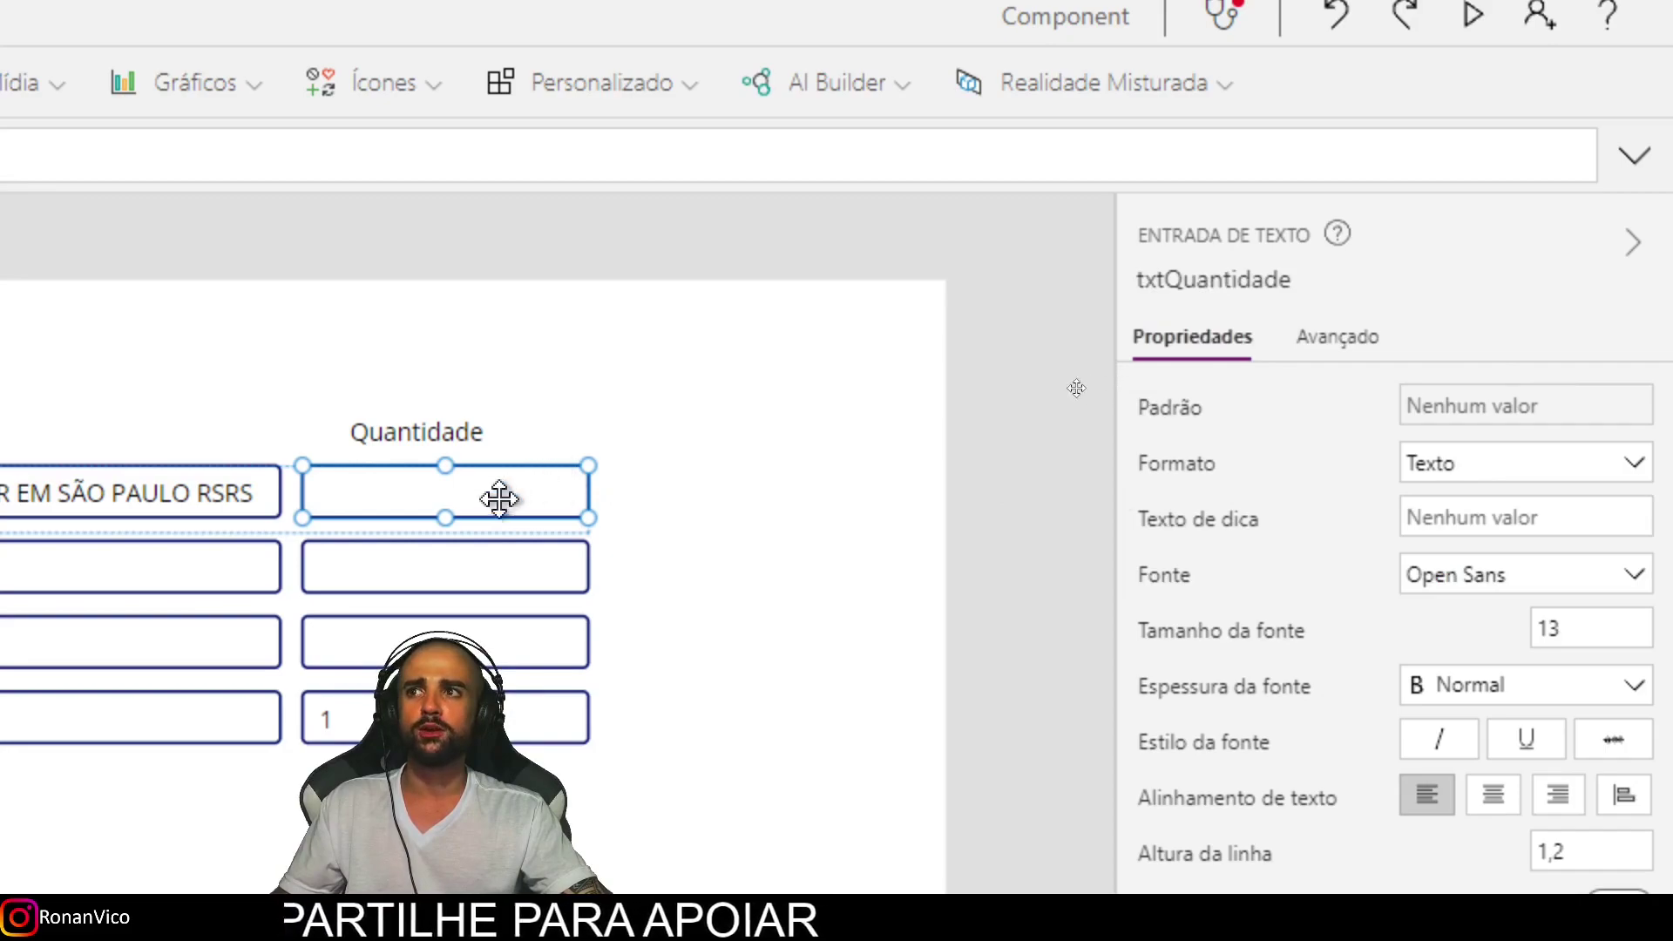
# Set the txtQuantidade input's Formato to Número so it accepts only numbers.
pyautogui.click(1461, 477)
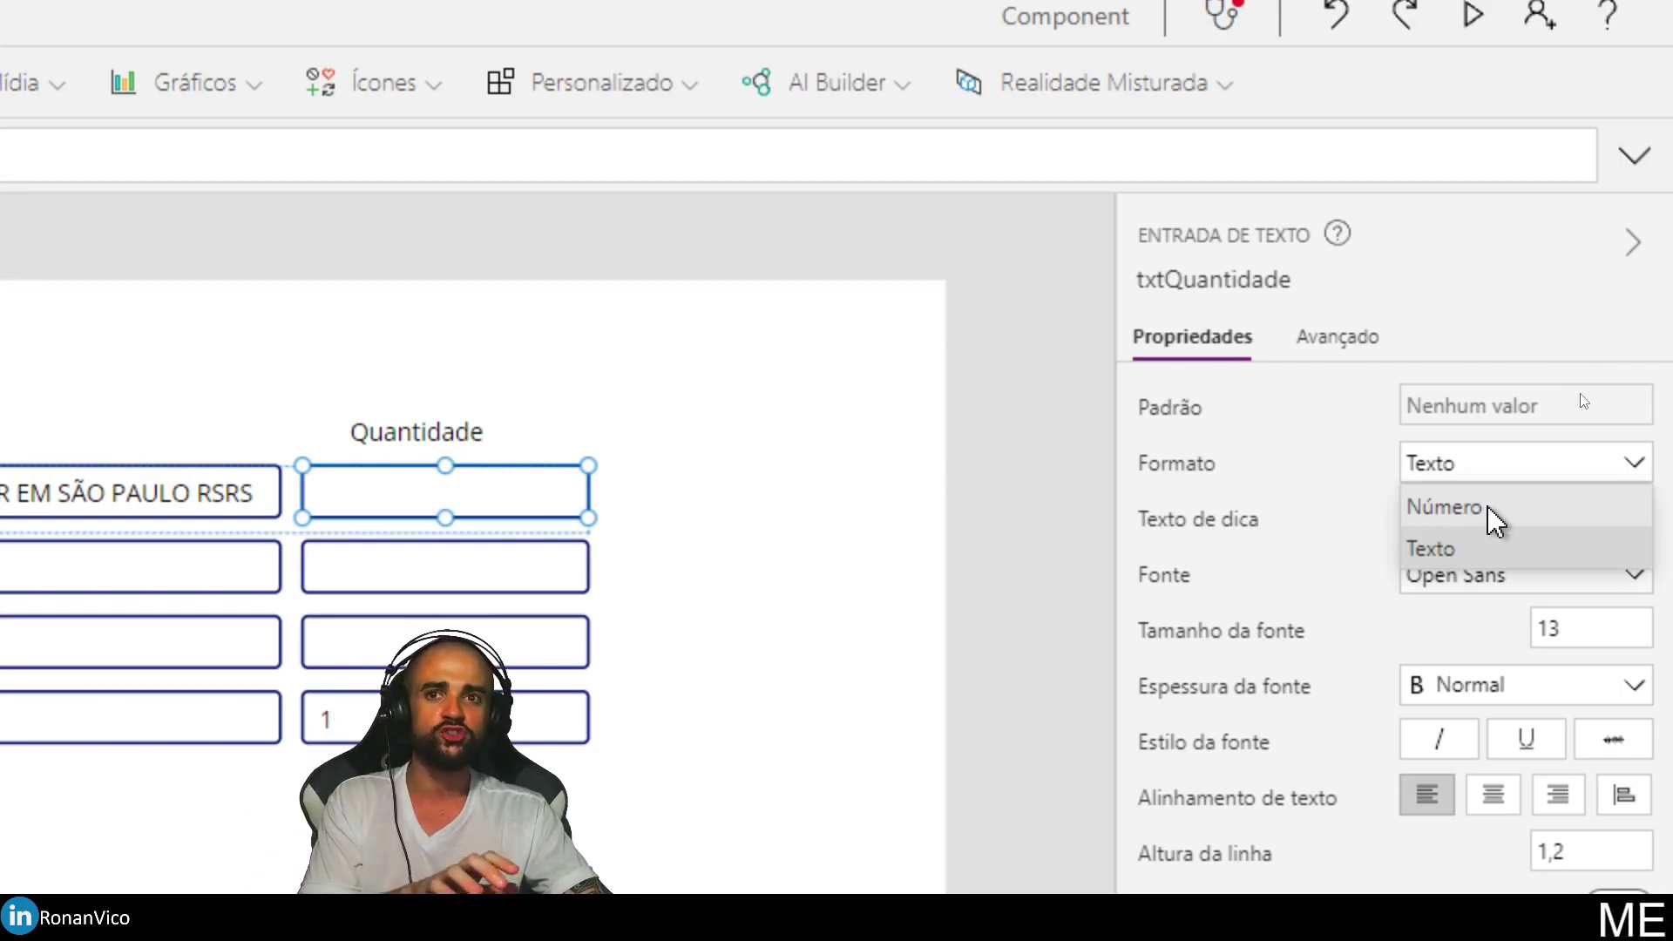
pyautogui.click(1495, 514)
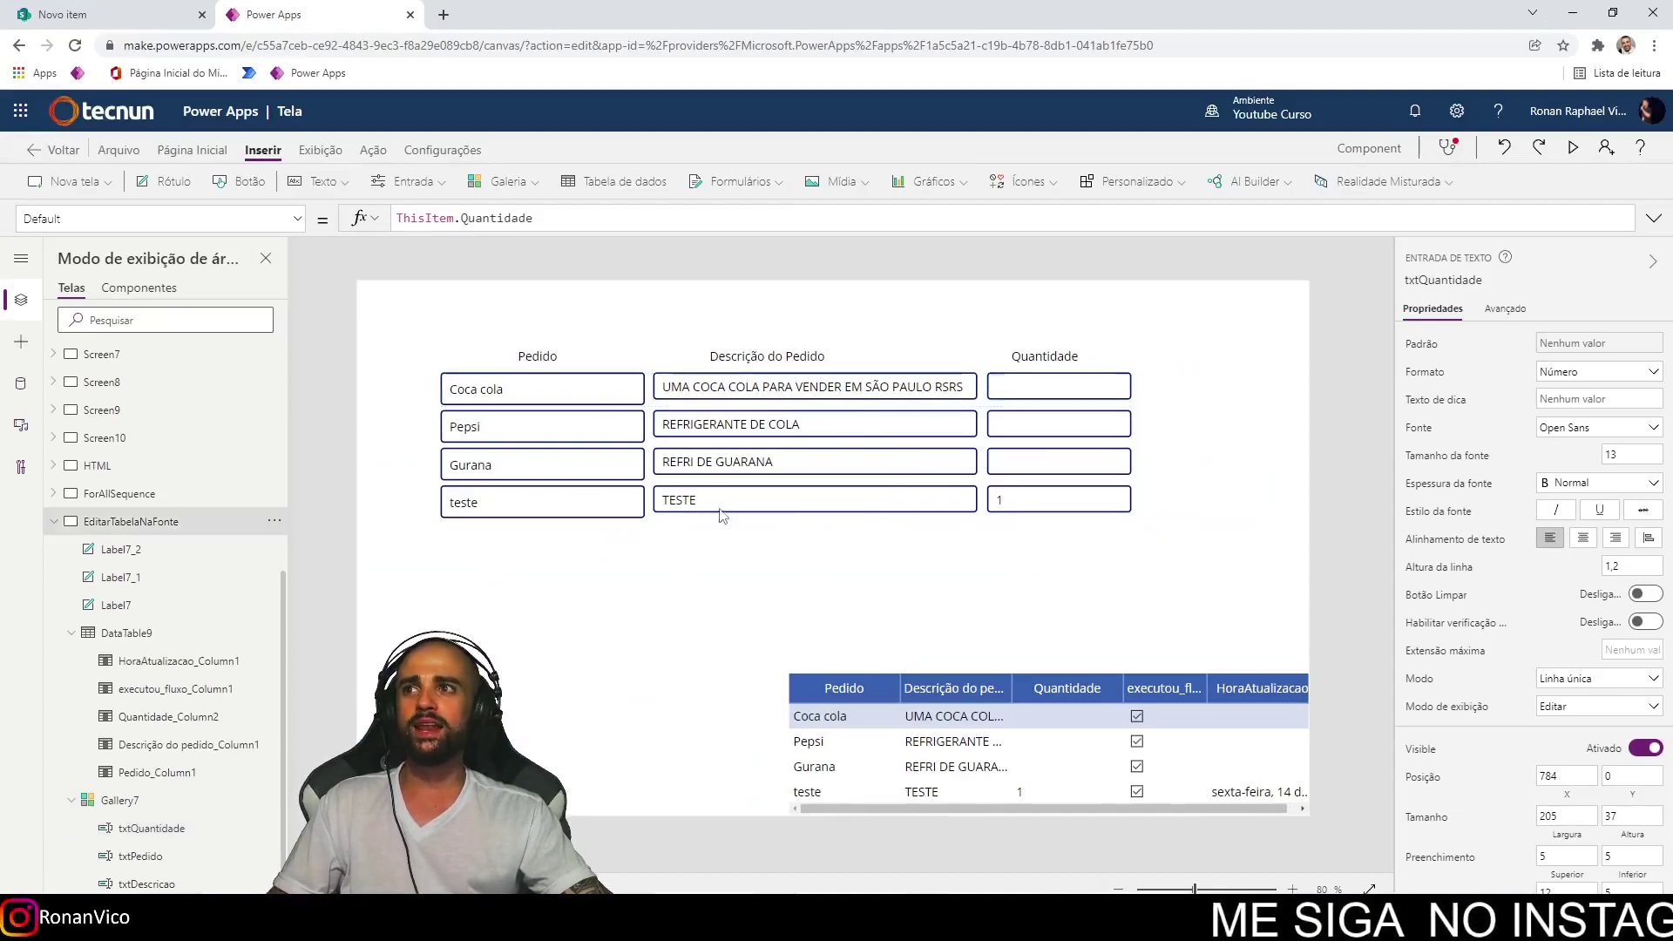
pyautogui.click(495, 392)
# Set txtPedido's OnChange to Notify("O valor foi alterado " & txtPedido.Text).
pyautogui.click(495, 392)
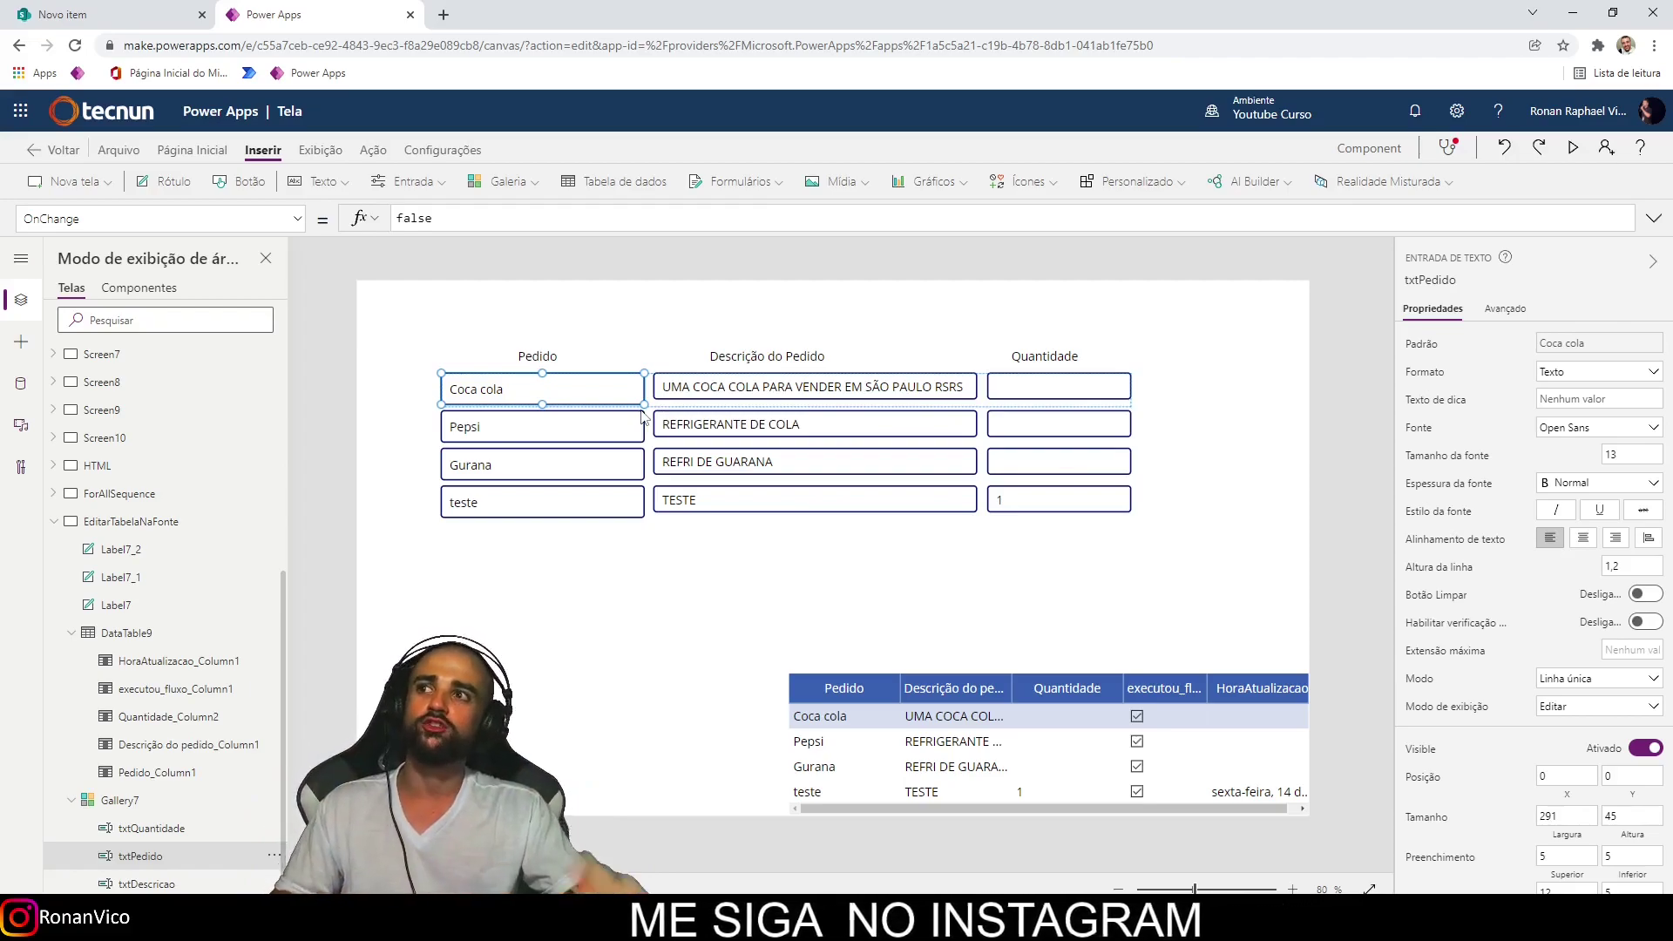
pyautogui.moveTo(139, 856)
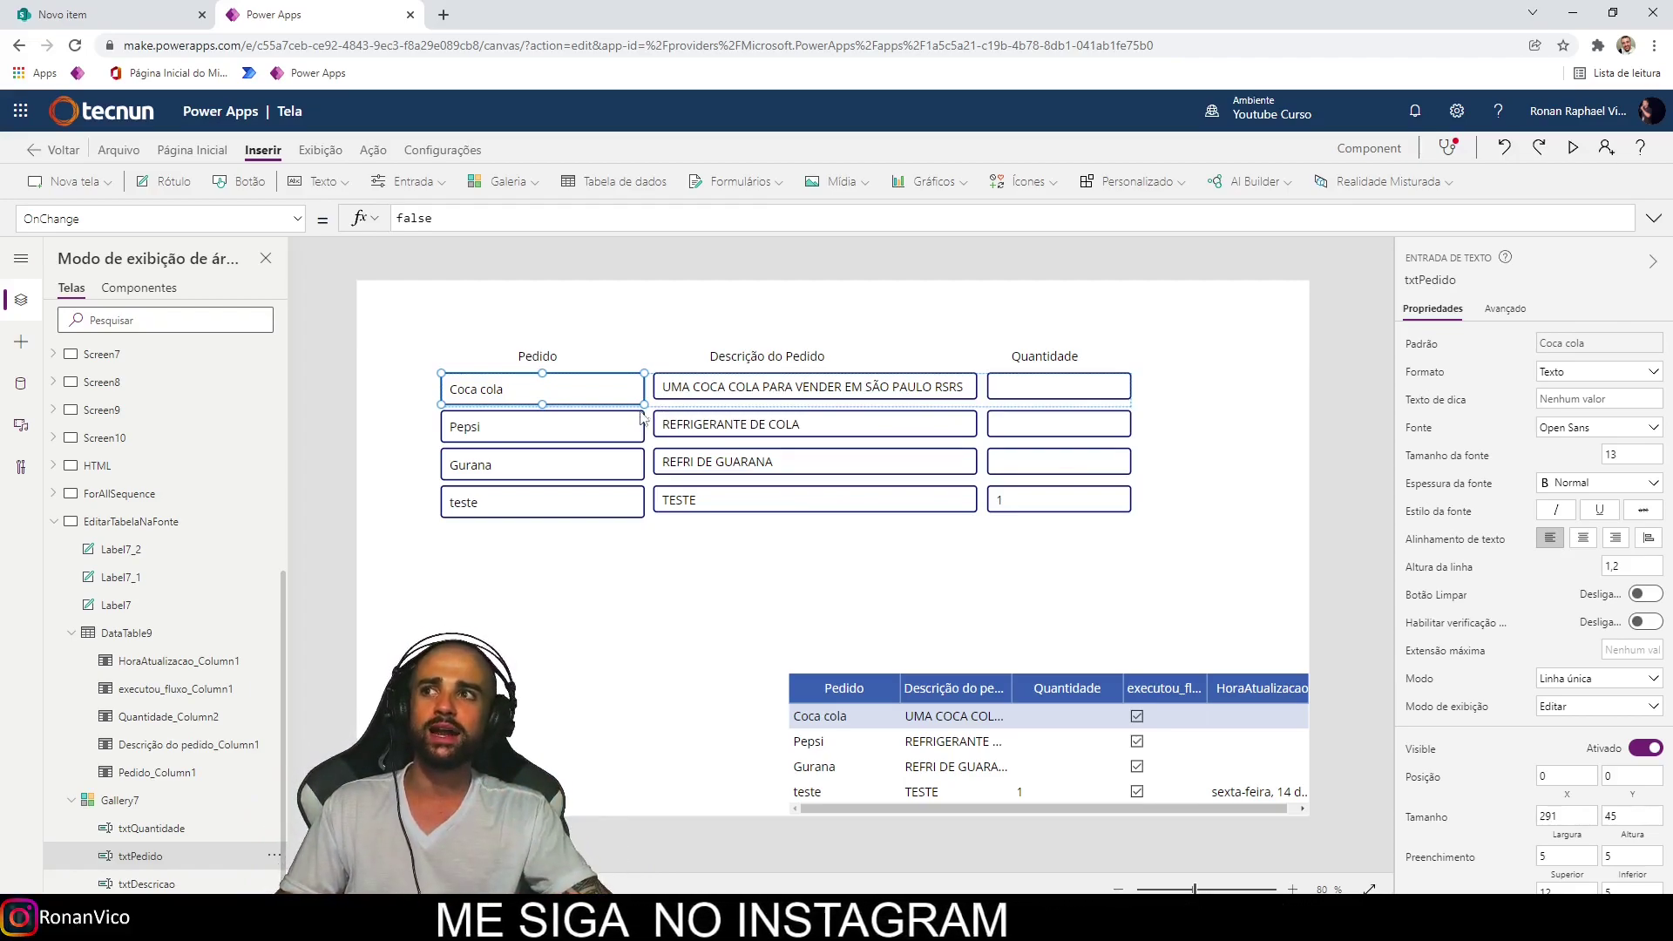
pyautogui.click(473, 394)
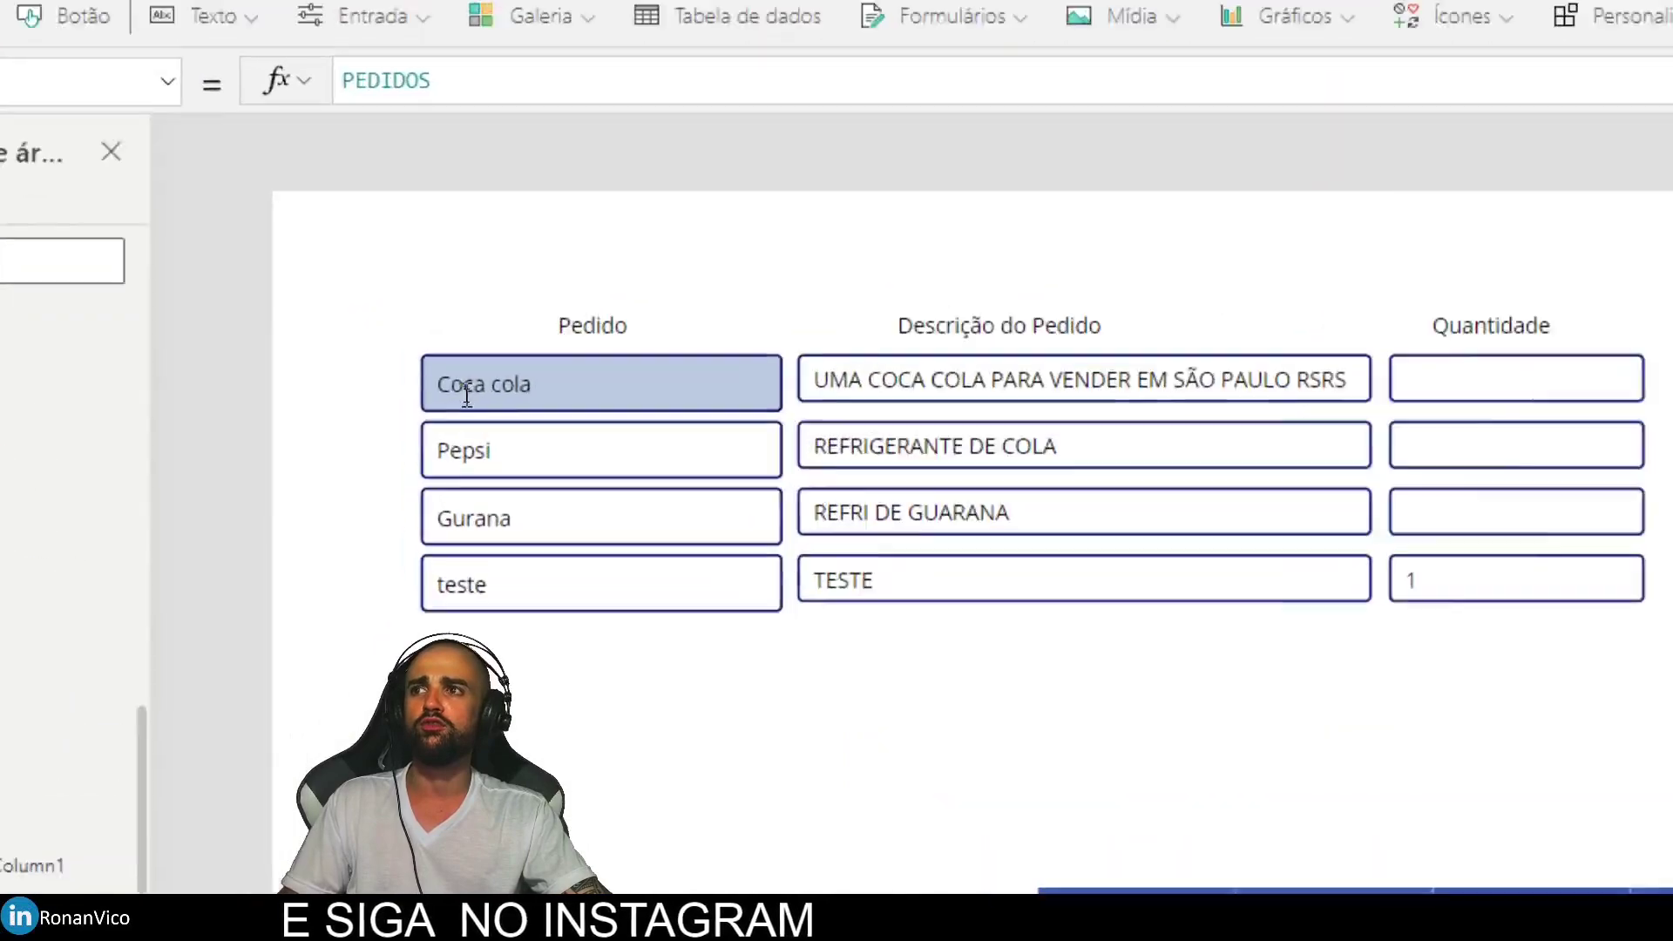
pyautogui.click(480, 391)
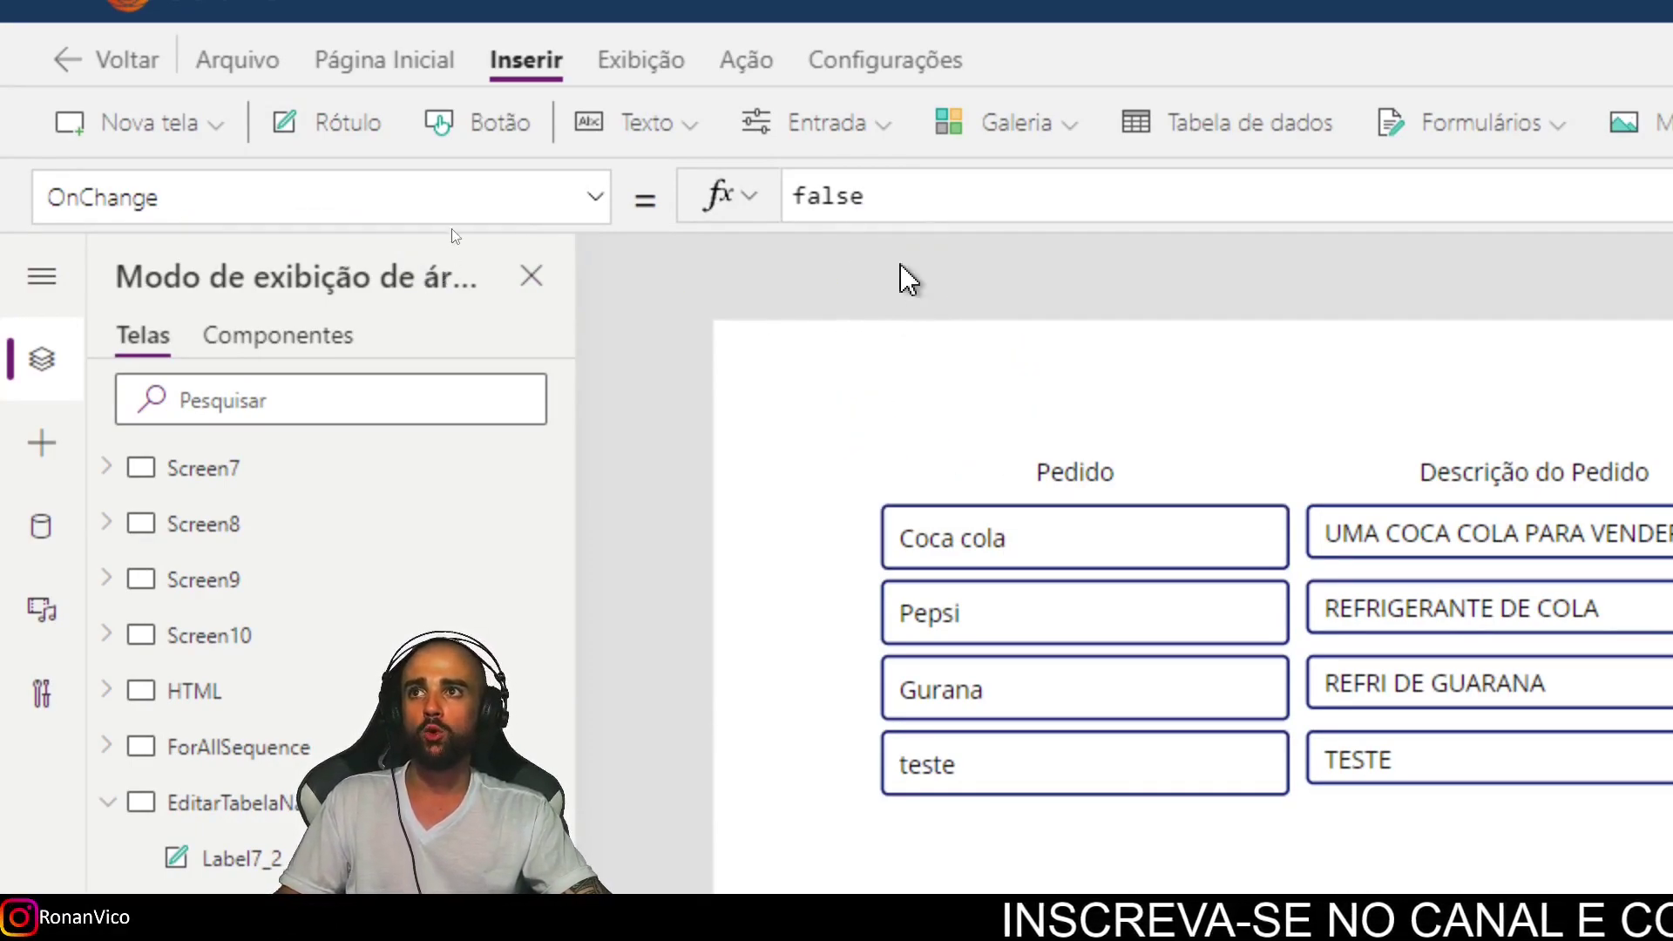
pyautogui.click(904, 191)
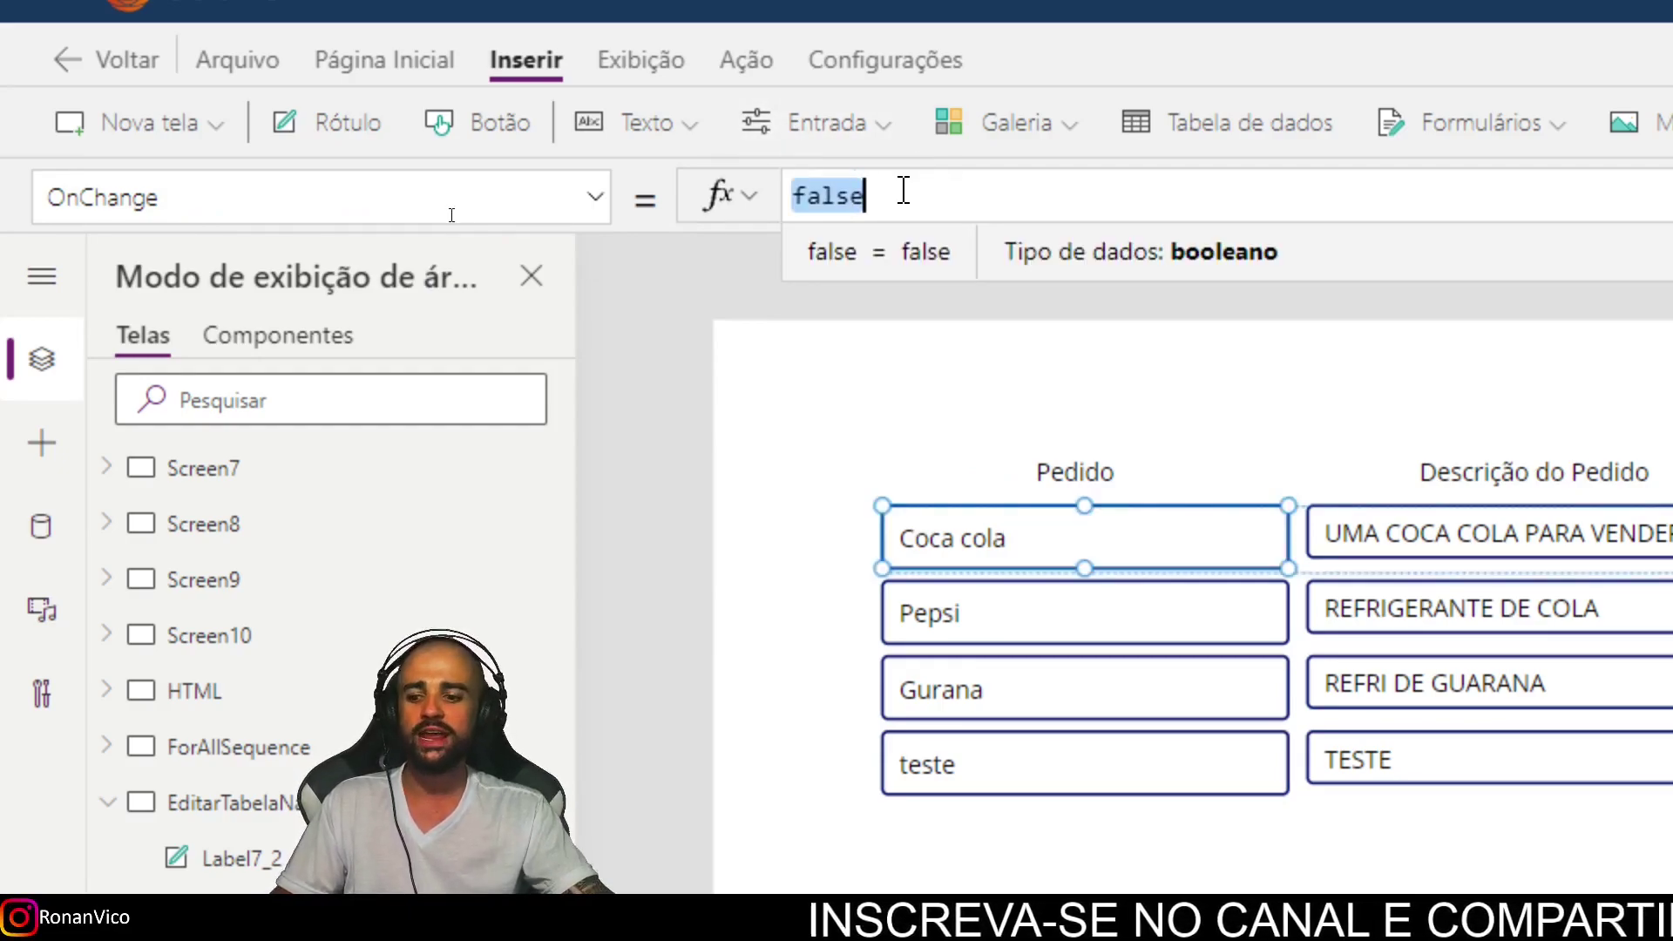
pyautogui.write('Notify')
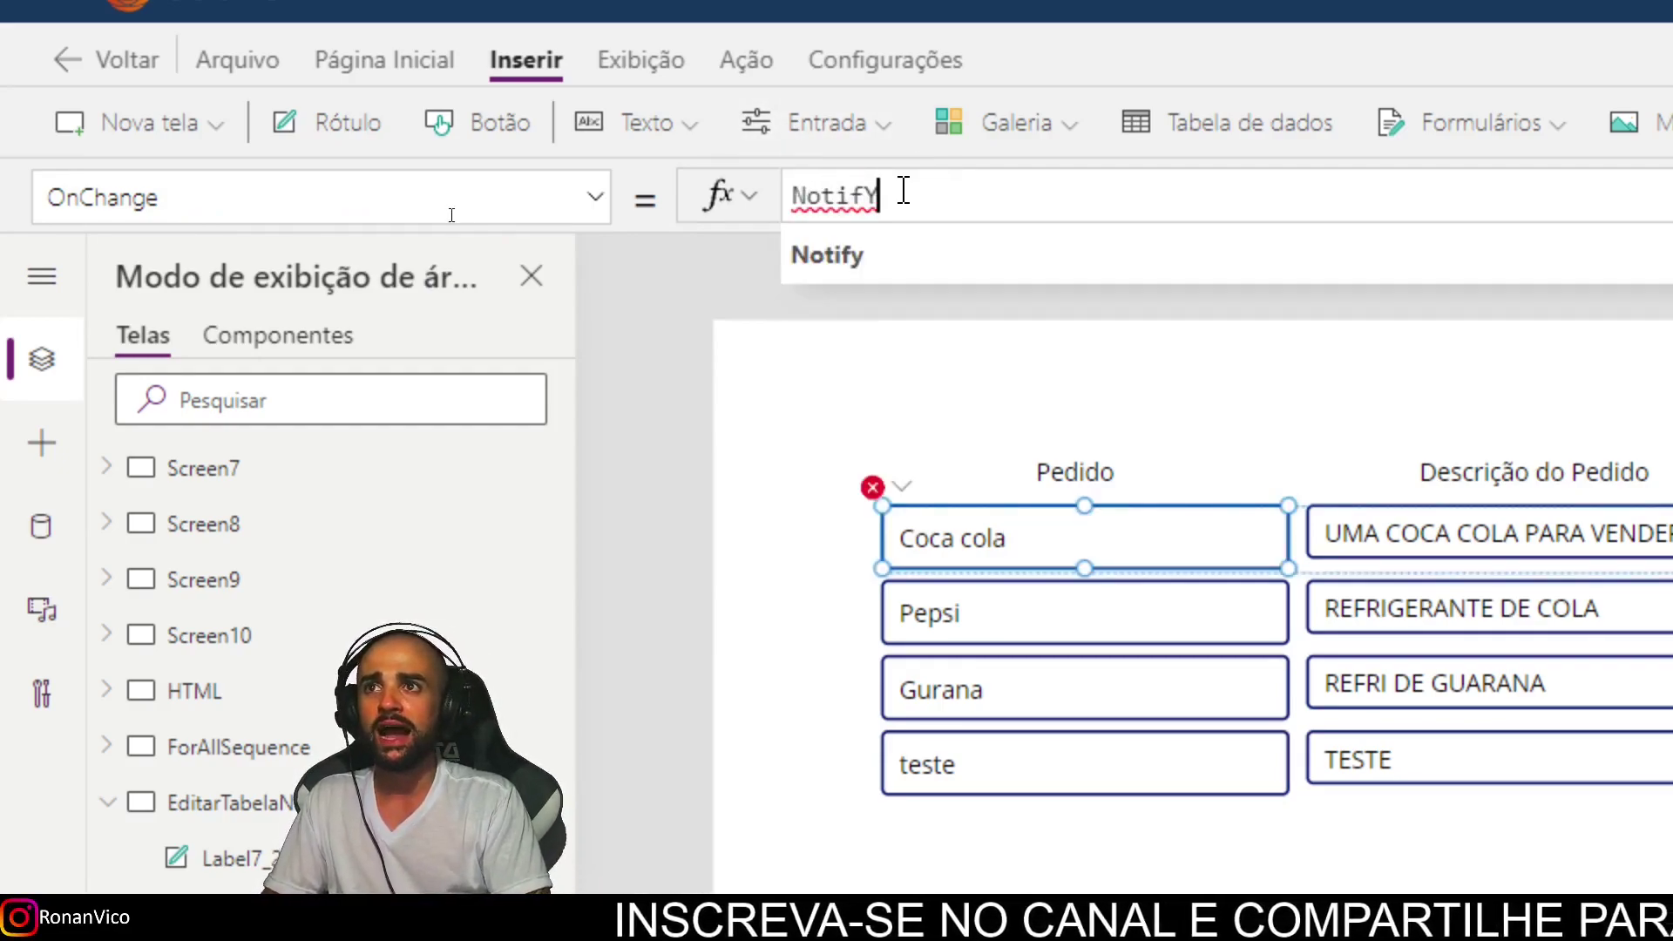
pyautogui.write('("O valor foi alter')
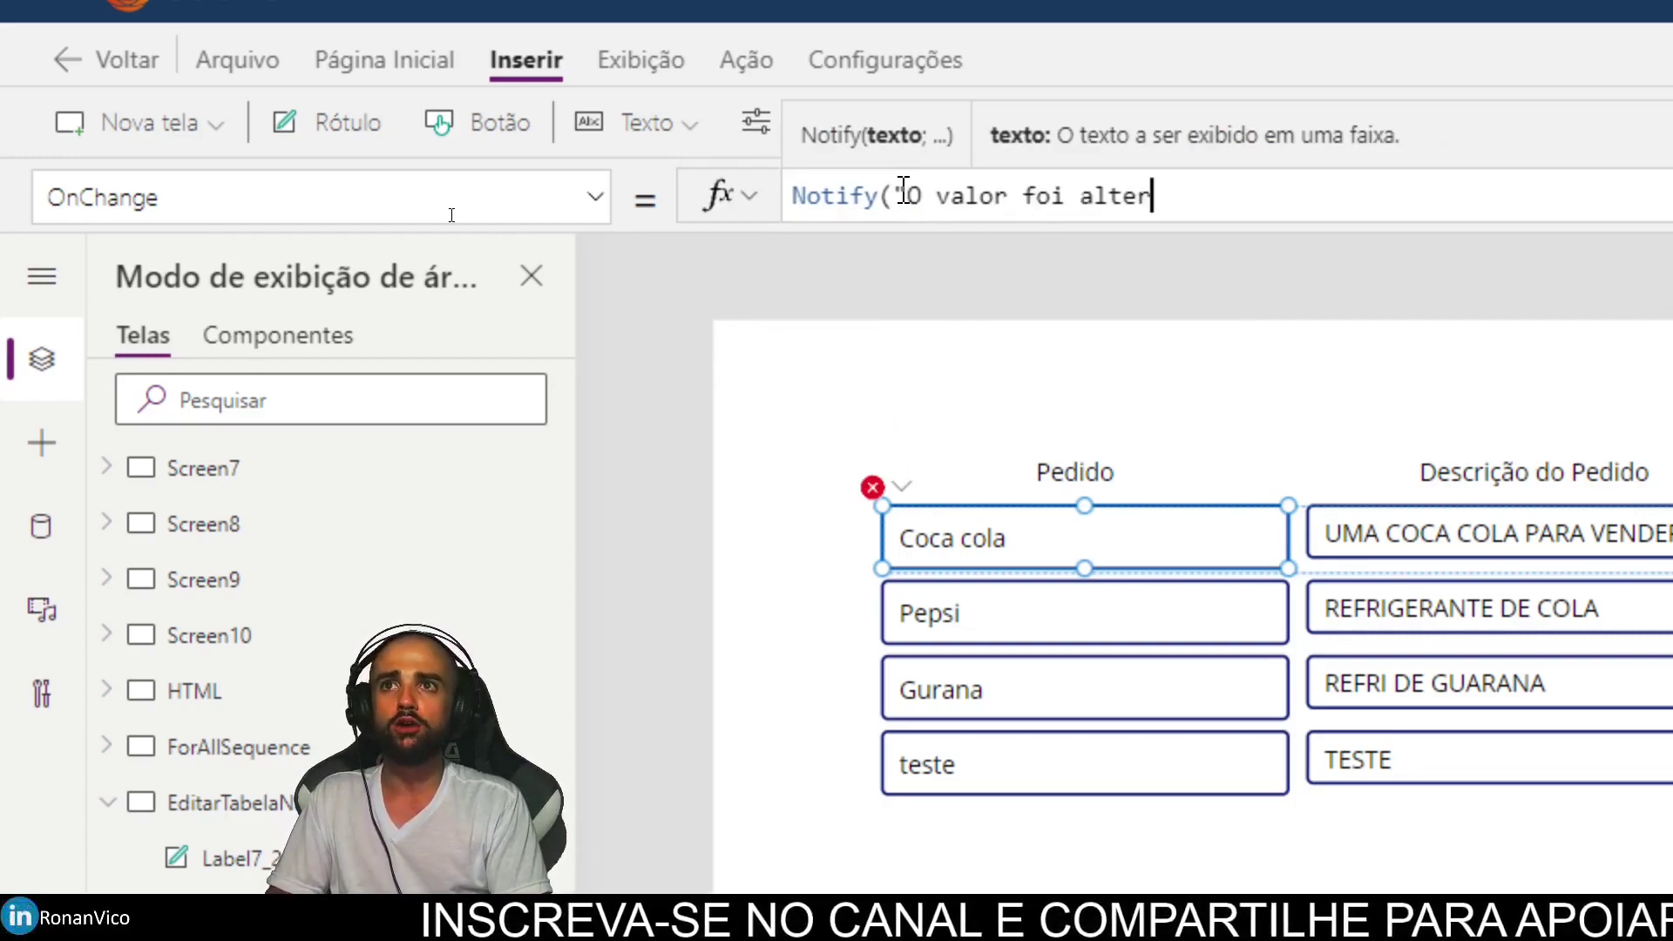
pyautogui.write('ado " & ')
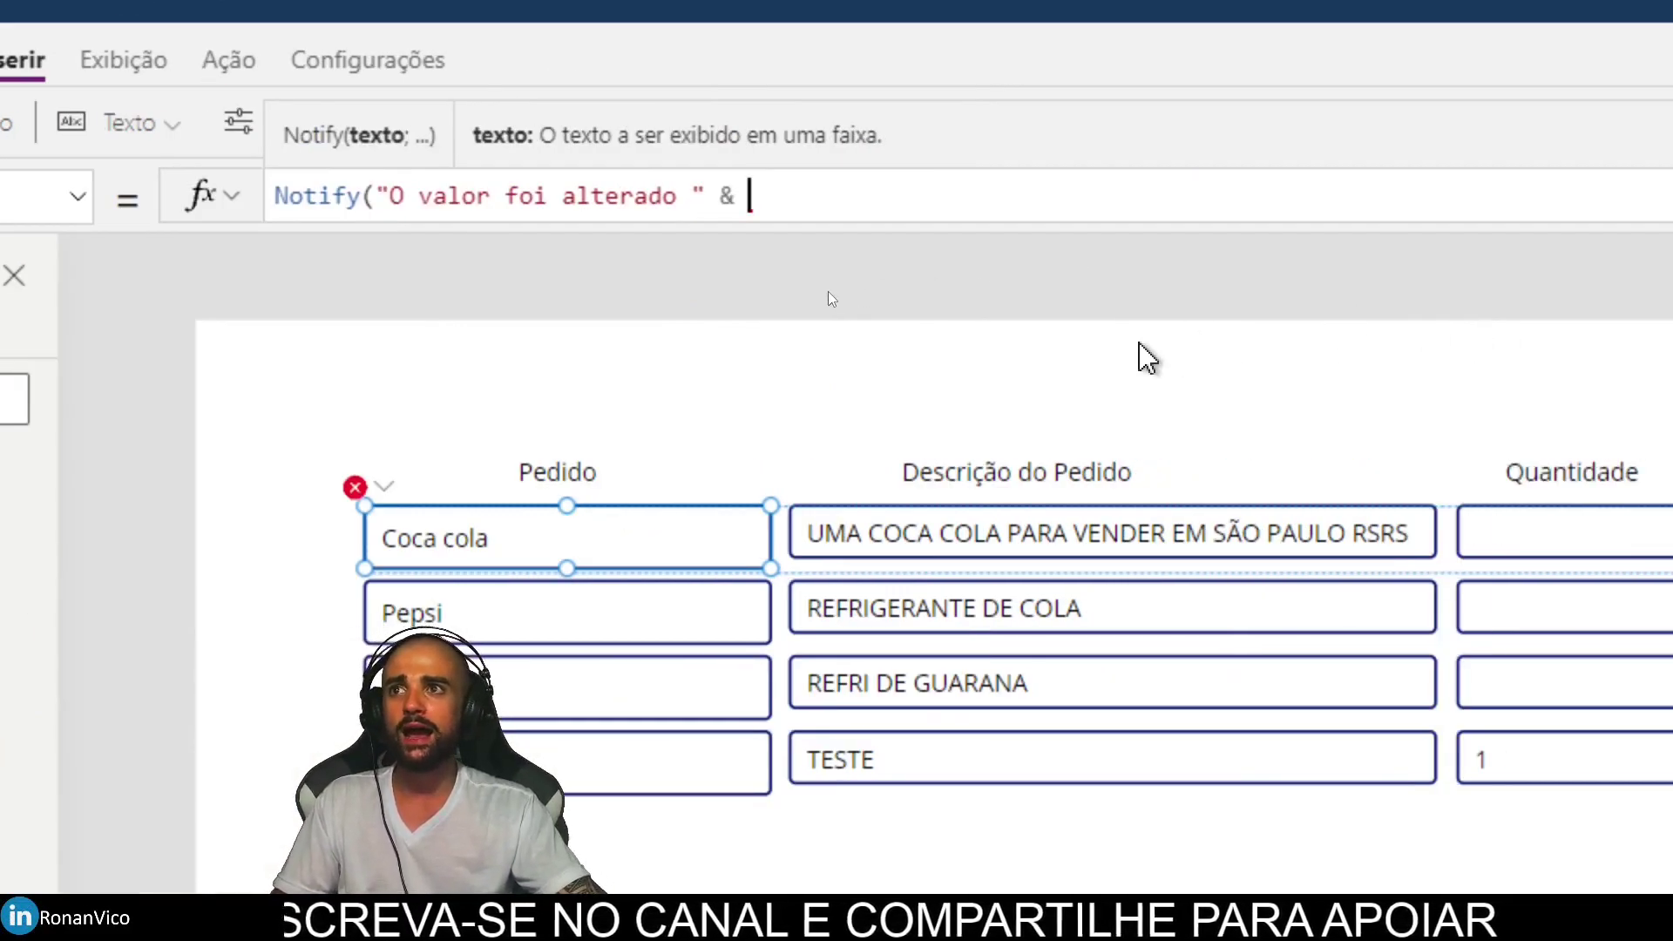
pyautogui.write('txtPedi')
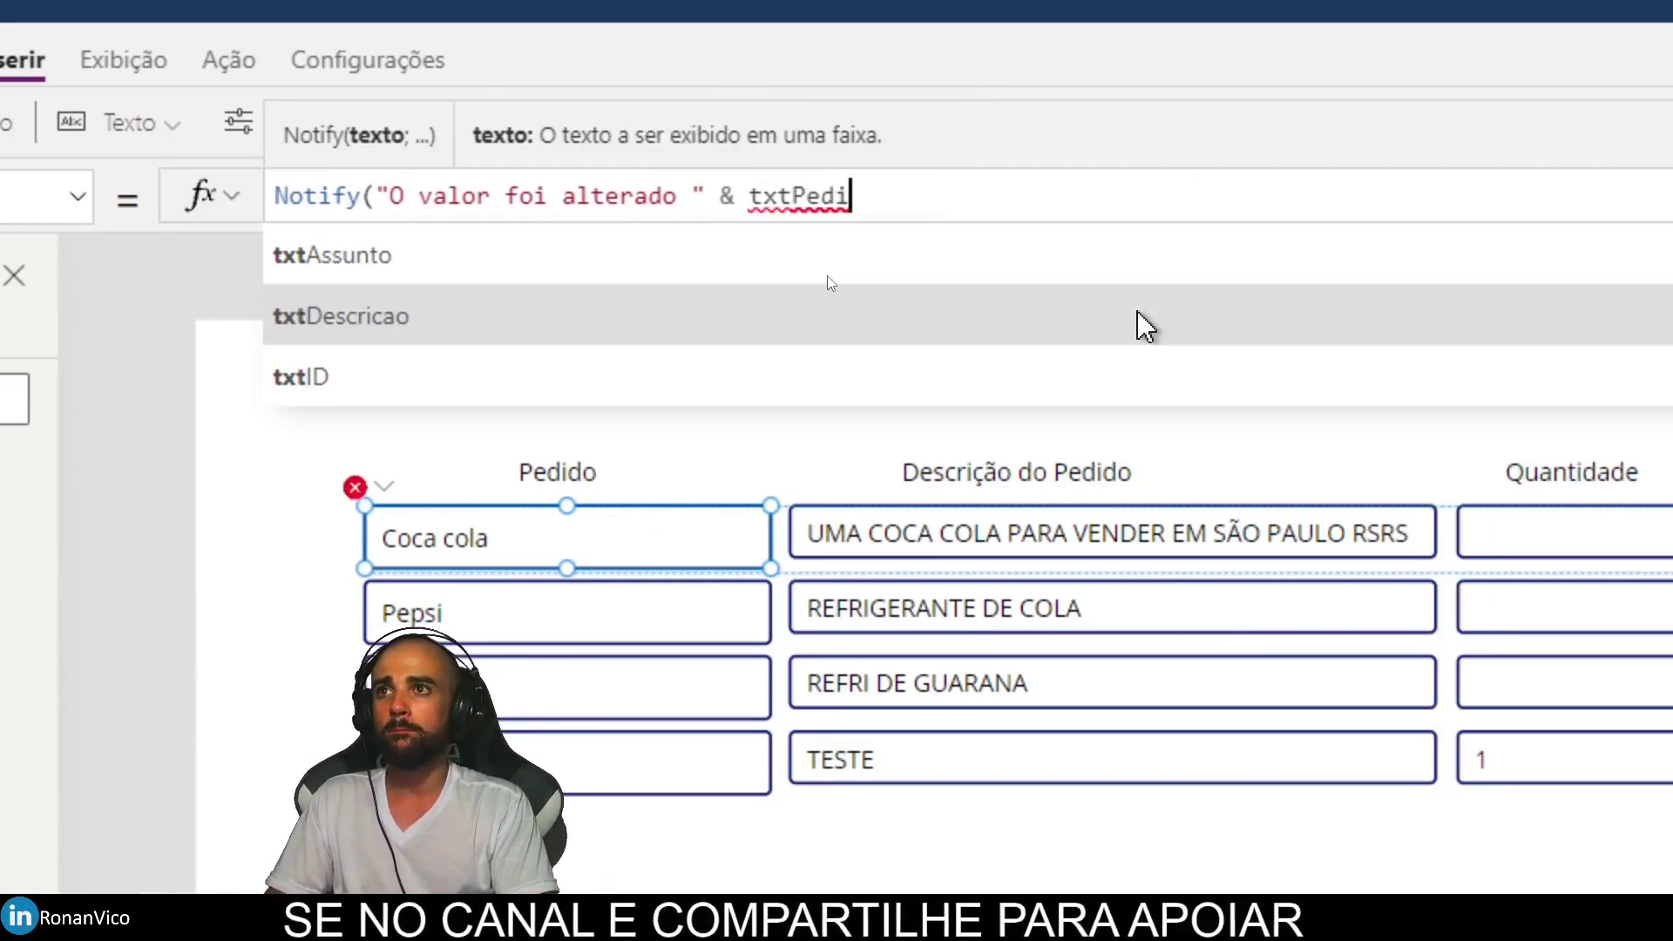
pyautogui.write('do.')
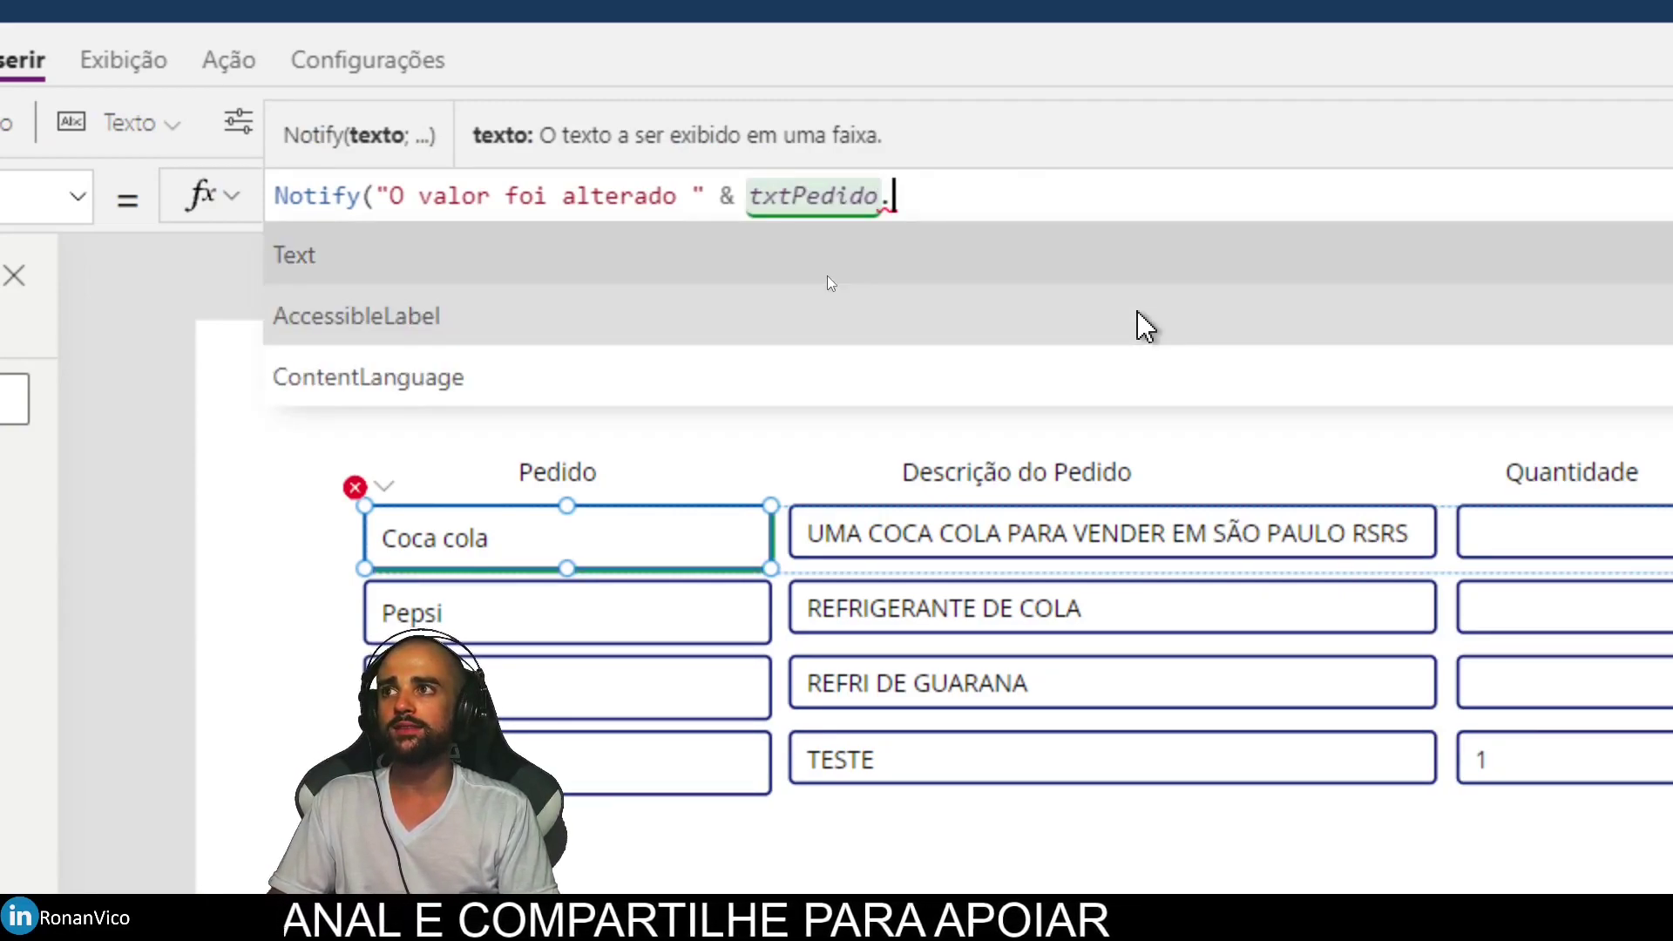
pyautogui.press('Tab')
pyautogui.write(')')
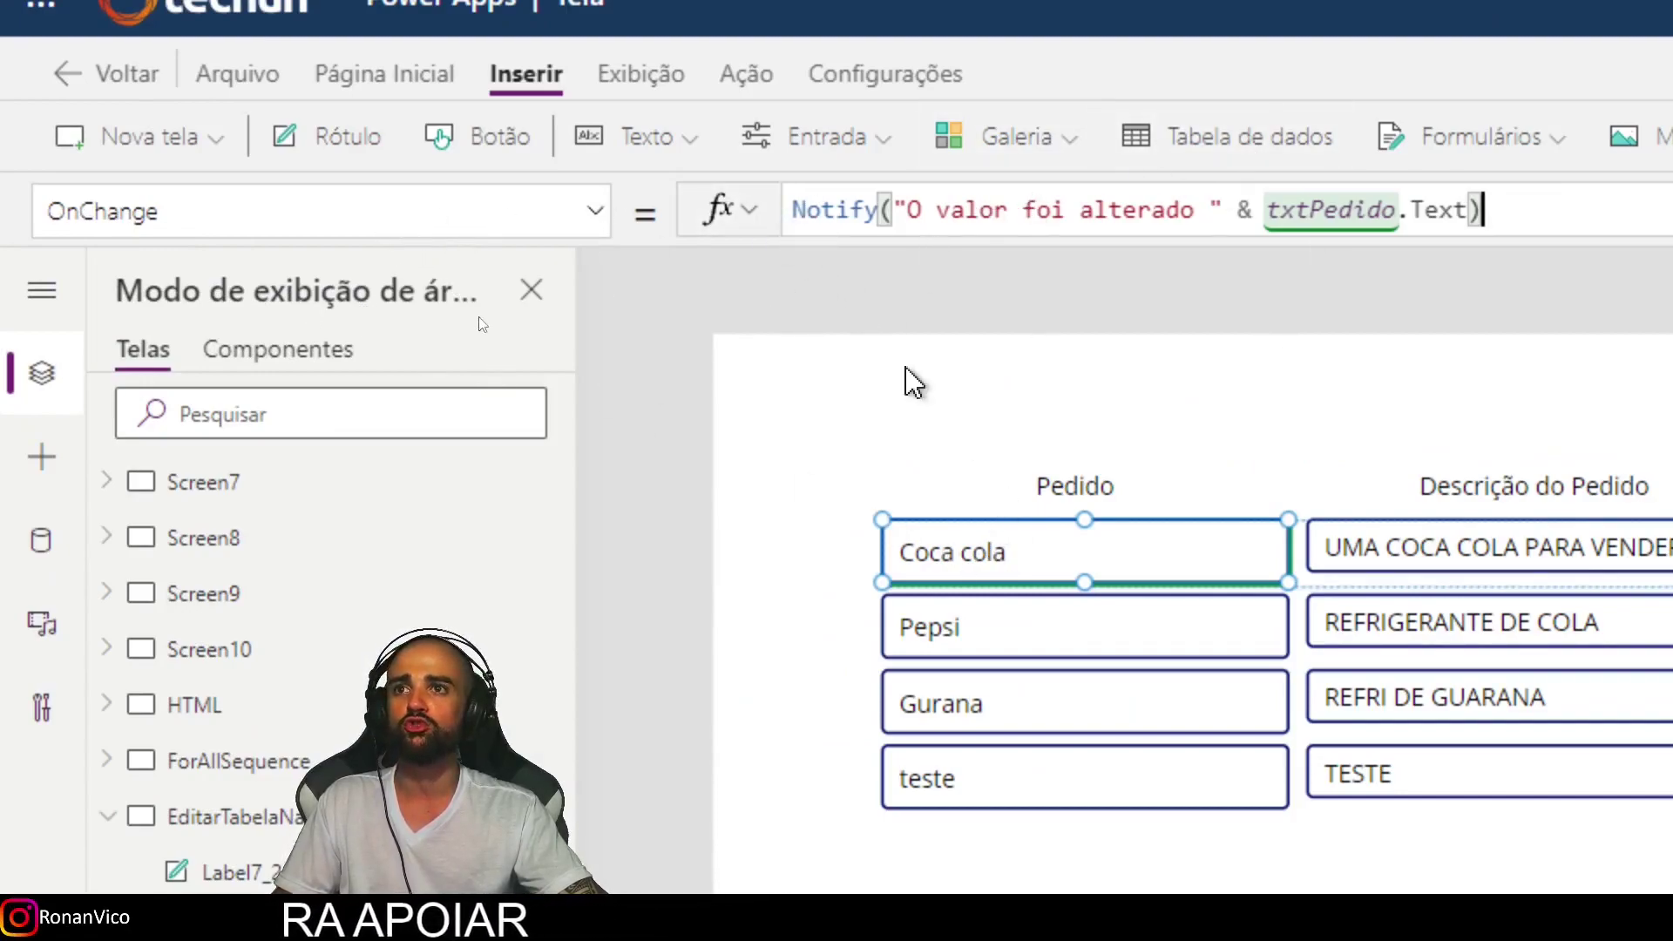
pyautogui.click(1000, 402)
pyautogui.press('F5')
pyautogui.click(501, 297)
pyautogui.write('ABC')
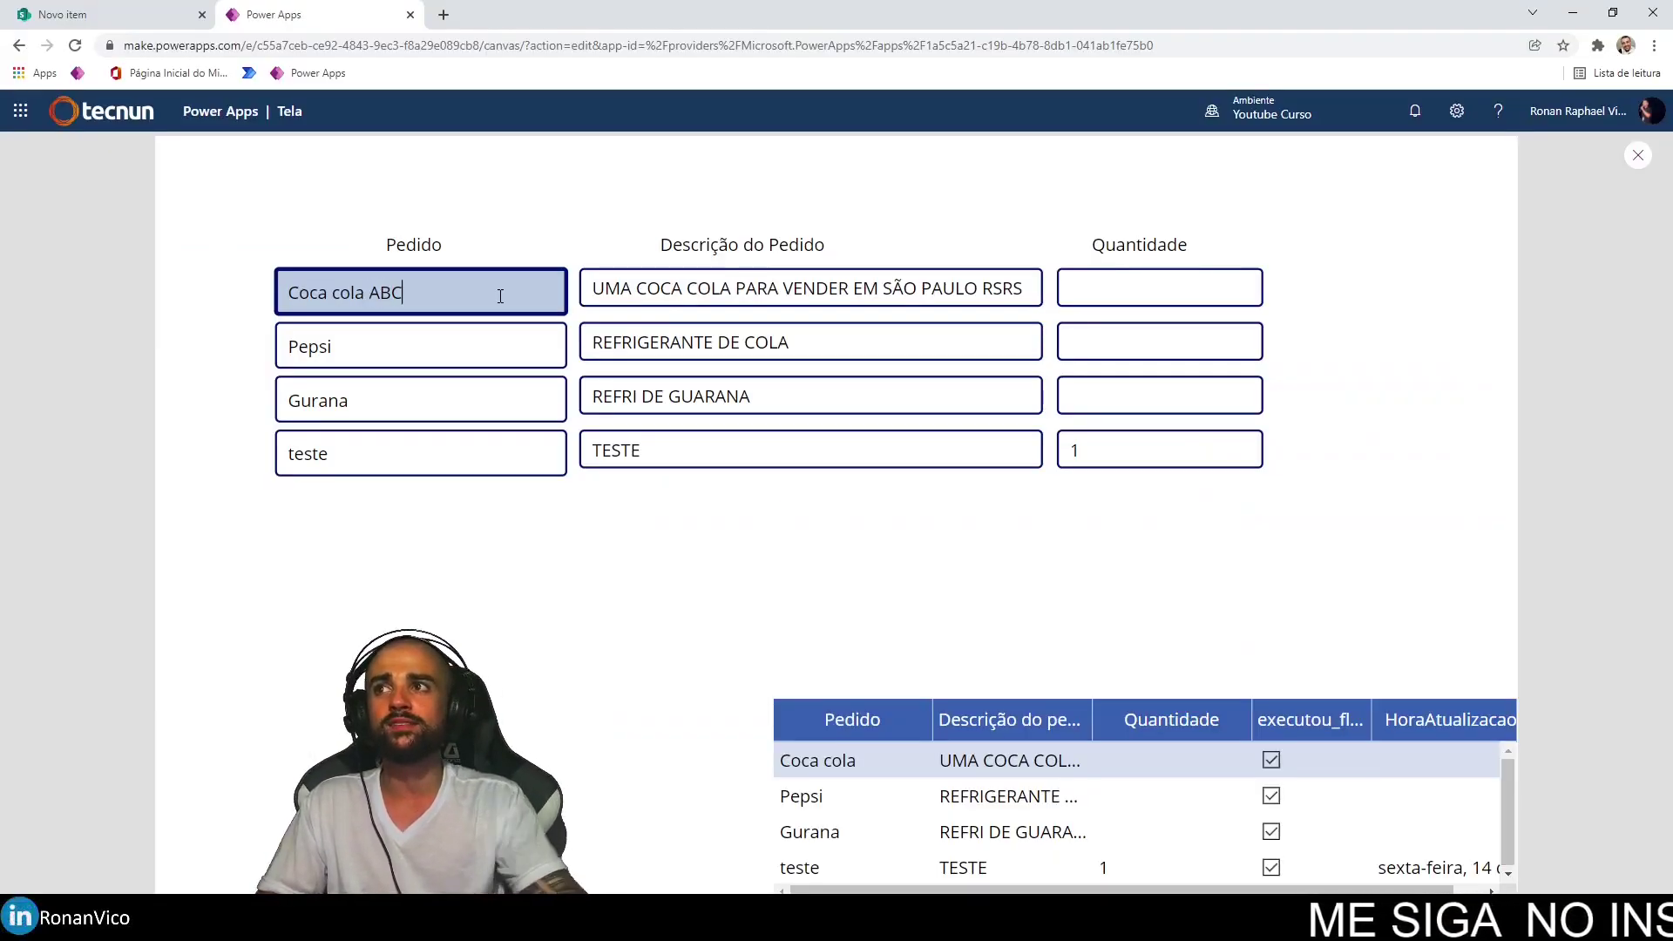
pyautogui.press('Return')
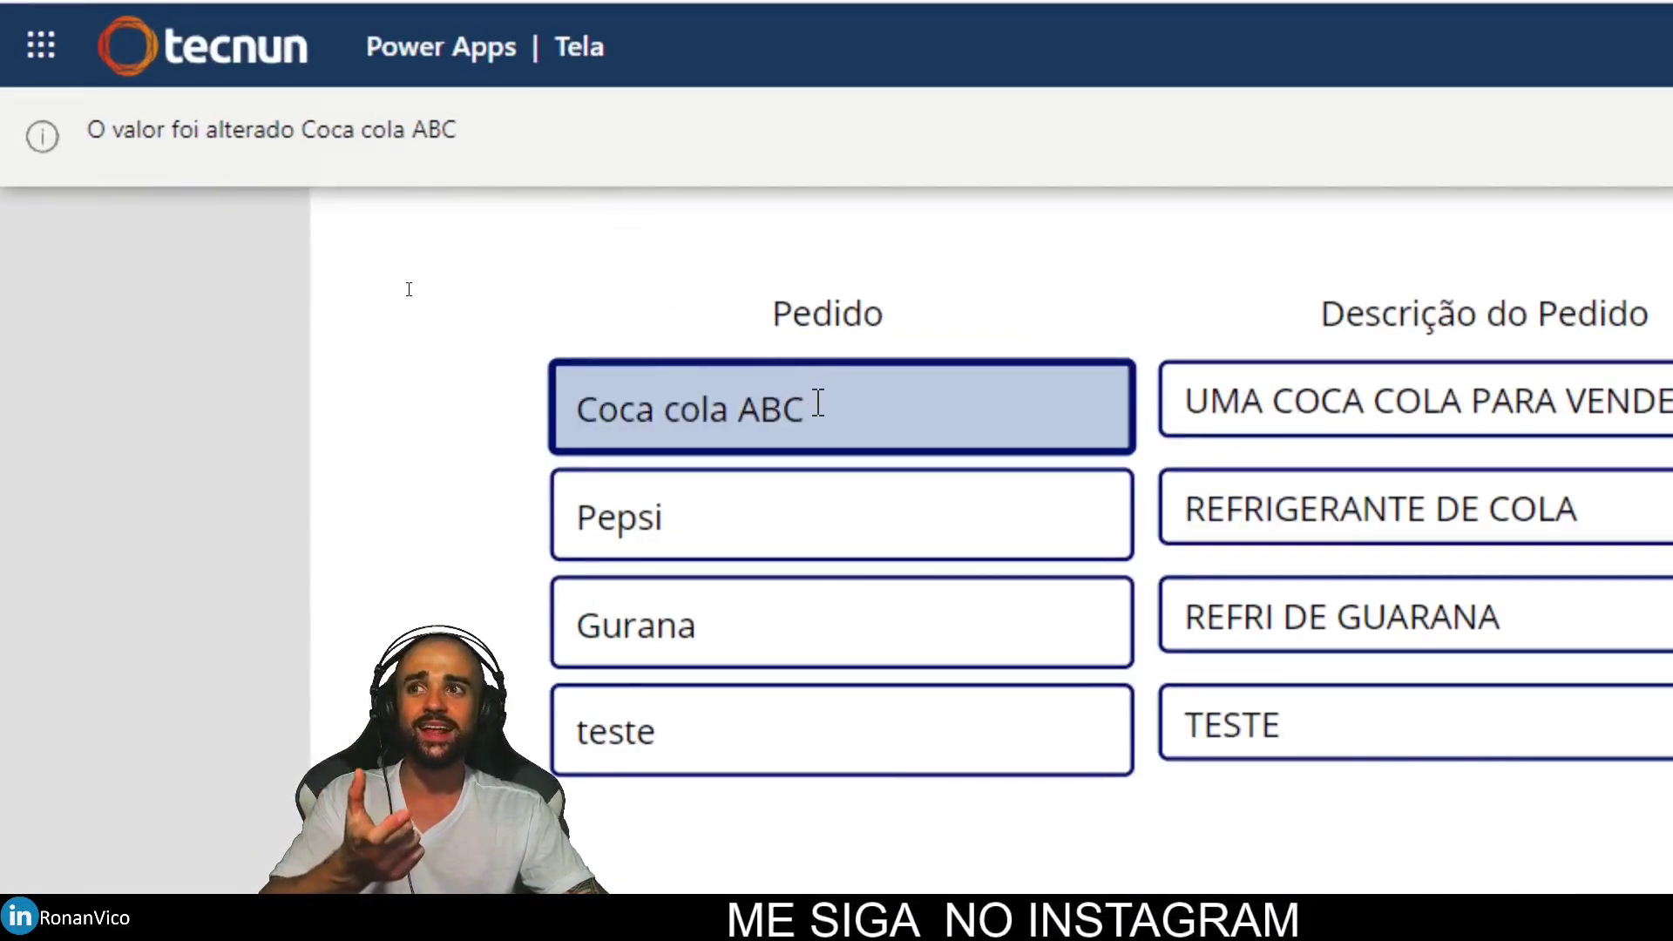
pyautogui.press('BackSpace')
pyautogui.press('BackSpace')
pyautogui.press('BackSpace')
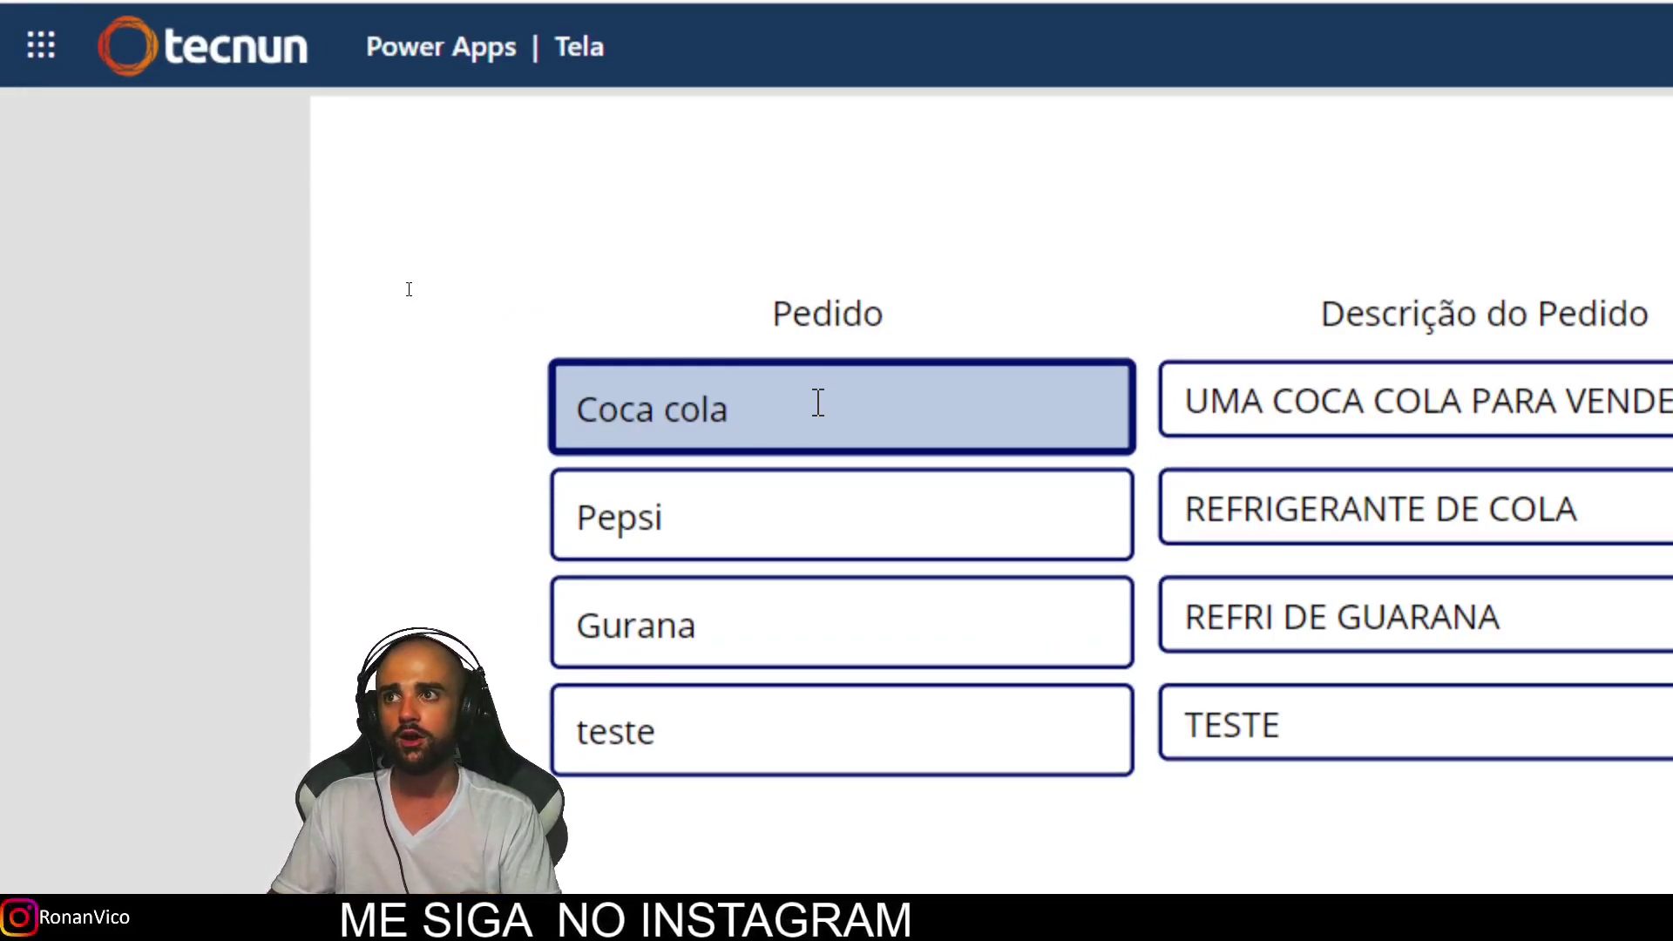
pyautogui.press('Return')
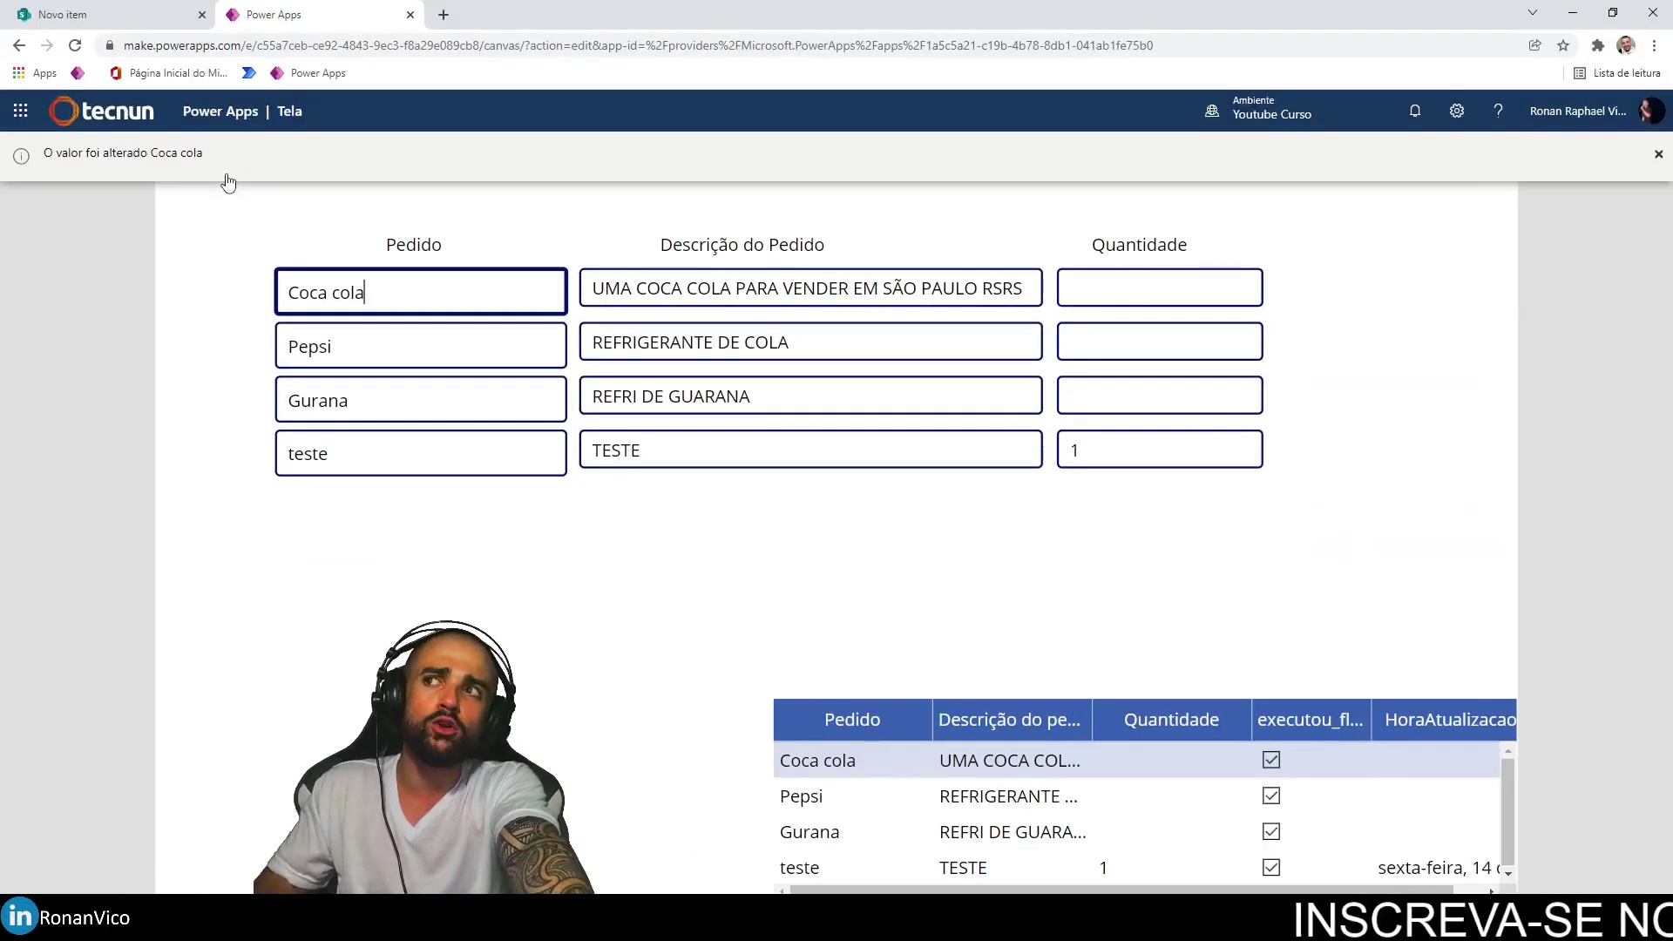
pyautogui.click(134, 10)
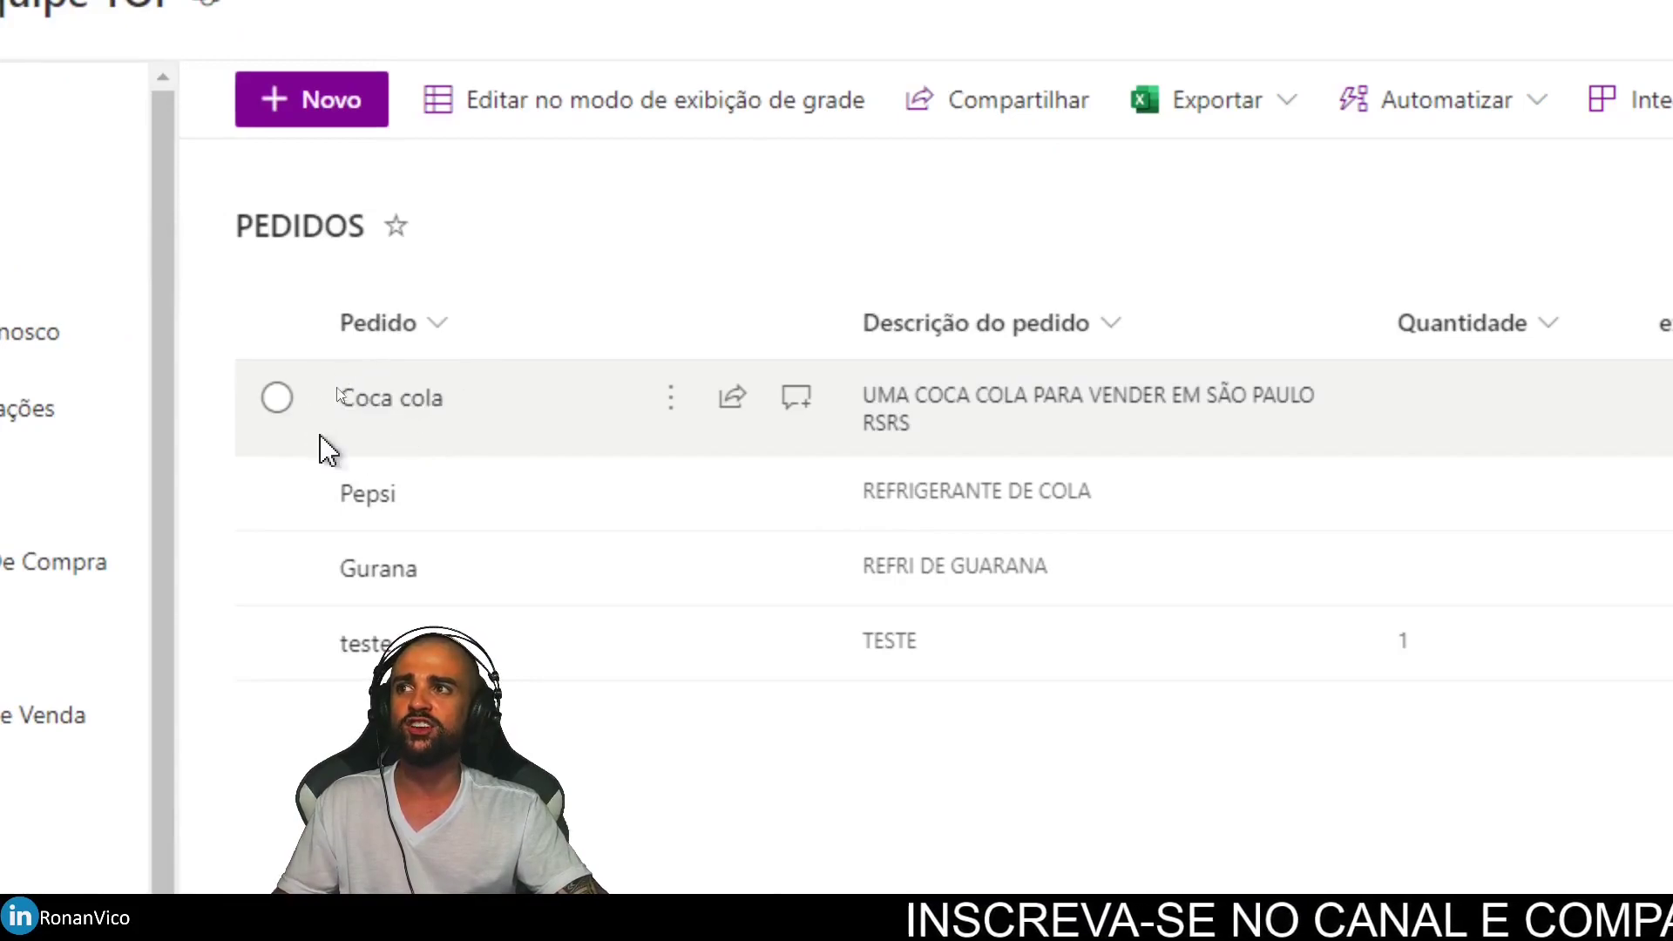
pyautogui.click(314, 14)
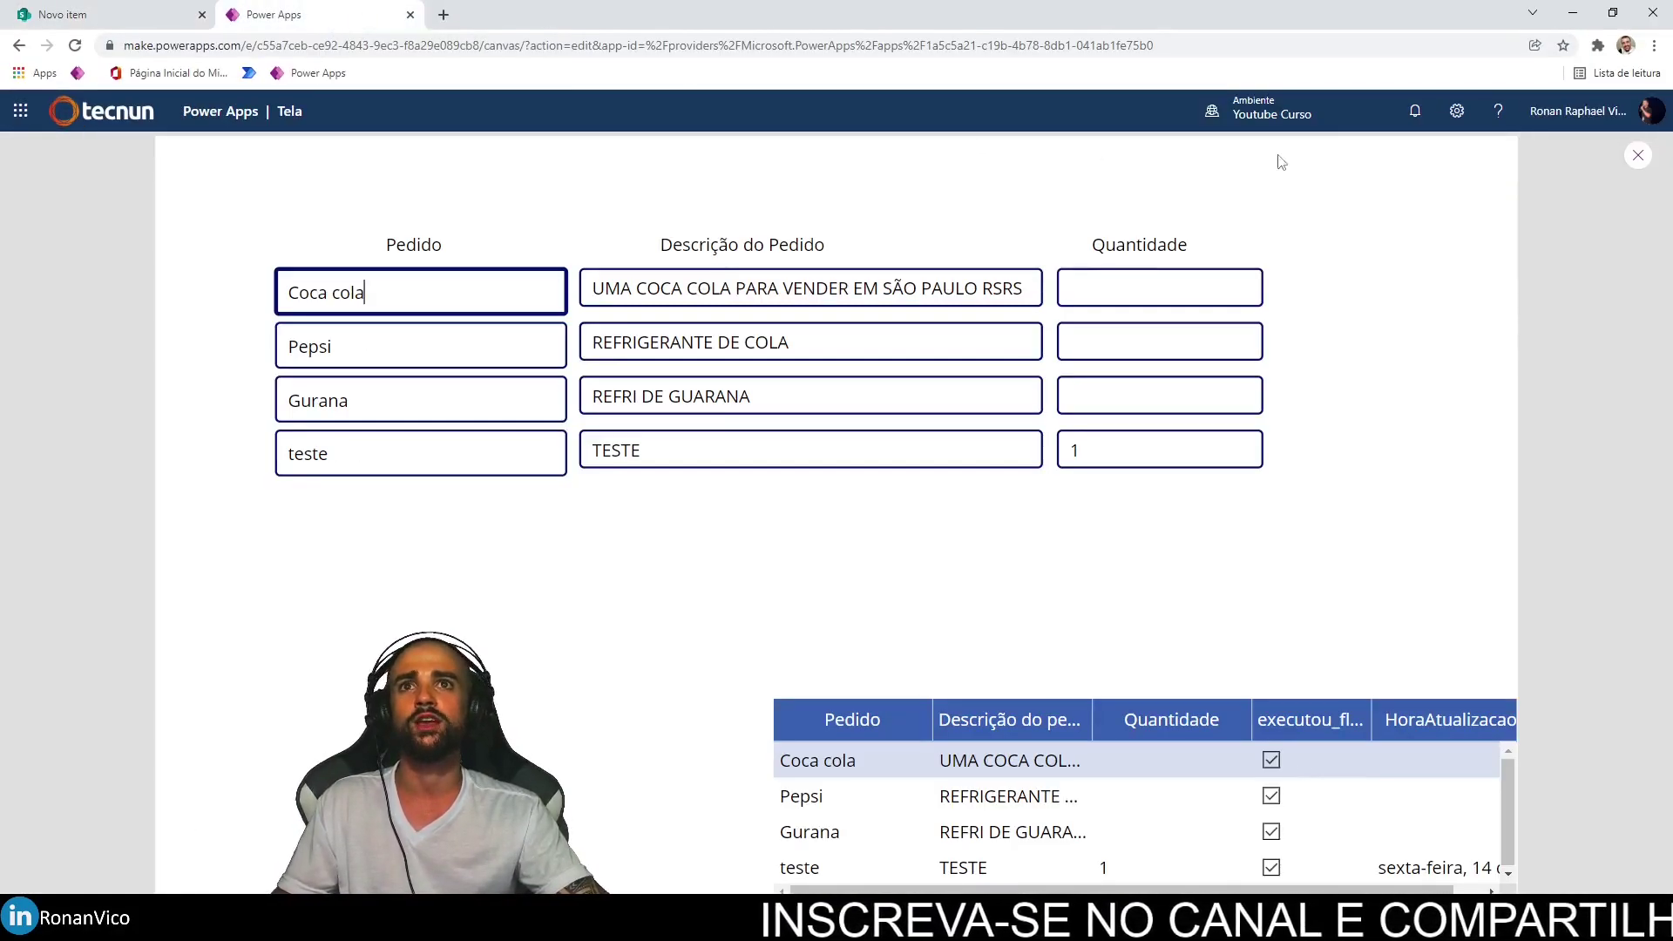
pyautogui.click(1638, 156)
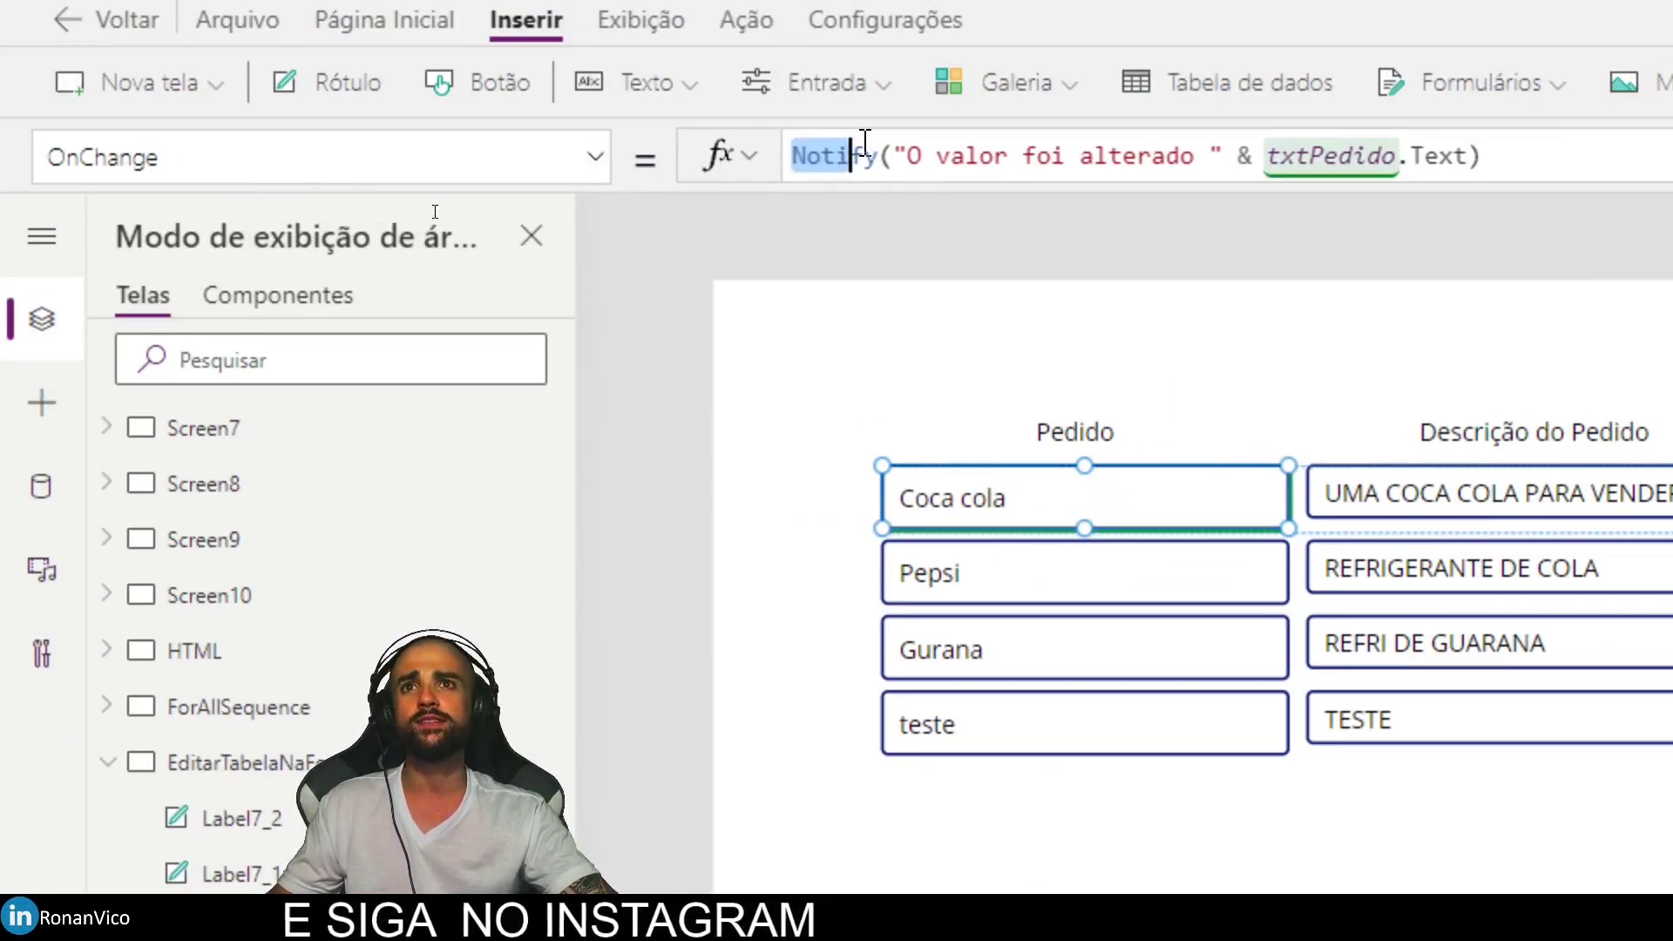
pyautogui.moveTo(796, 155); pyautogui.dragTo(1116, 166)
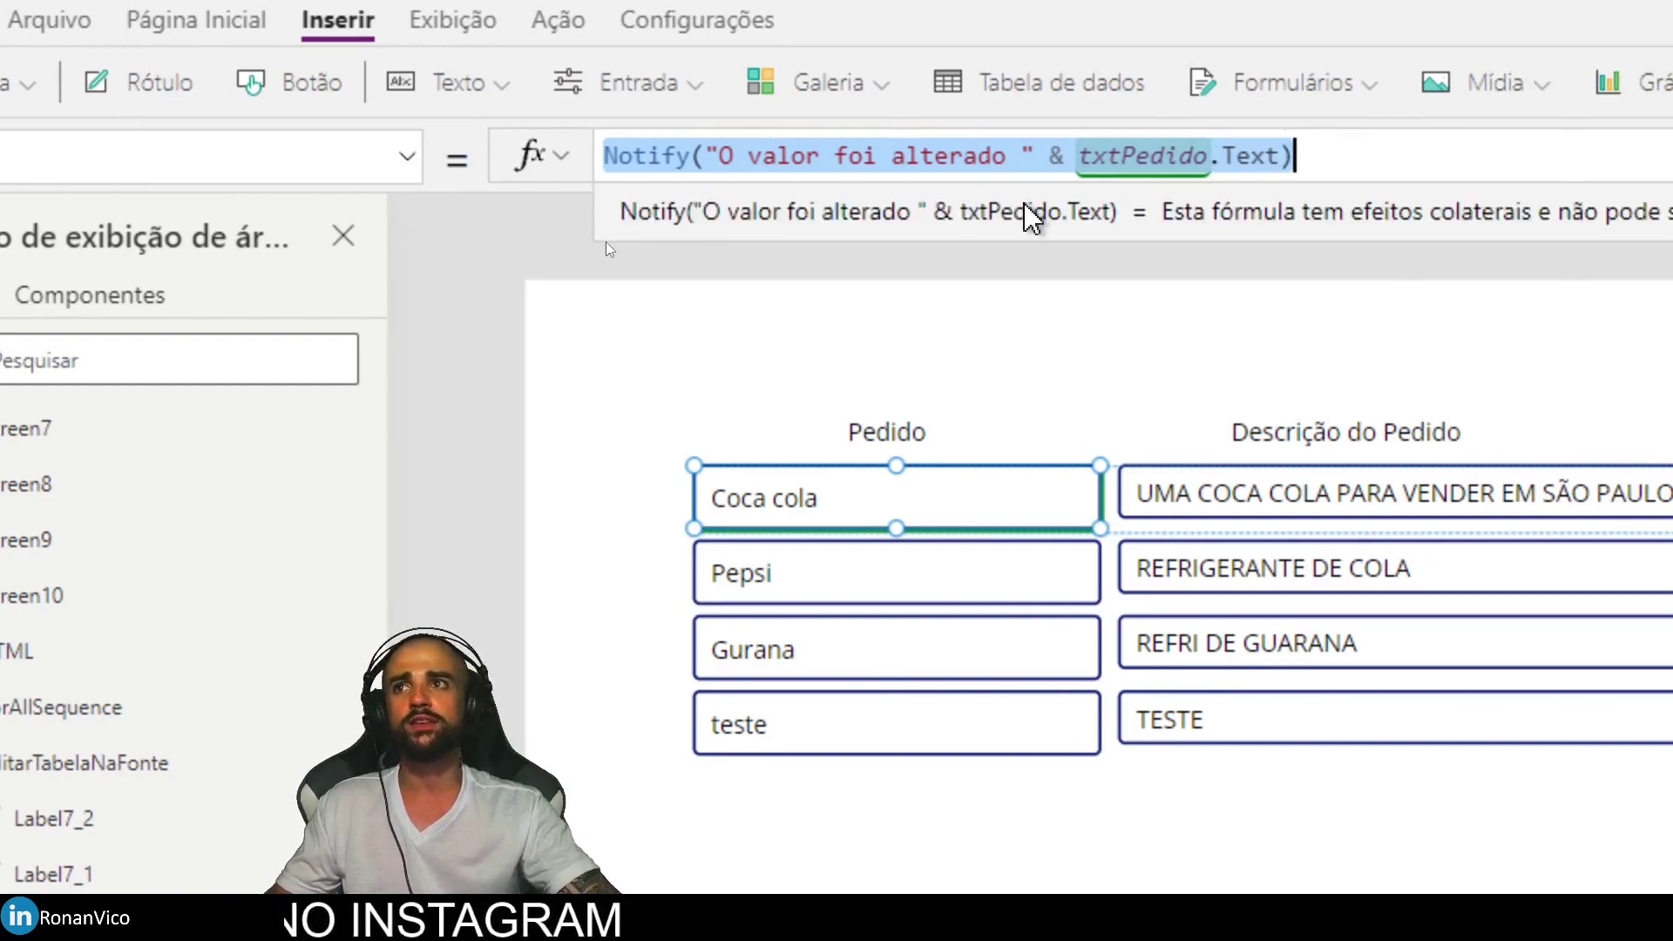
# Replace the Notify call with Patch(PEDIDOS, checking the SharePoint PEDIDOS list.
pyautogui.press('BackSpace')
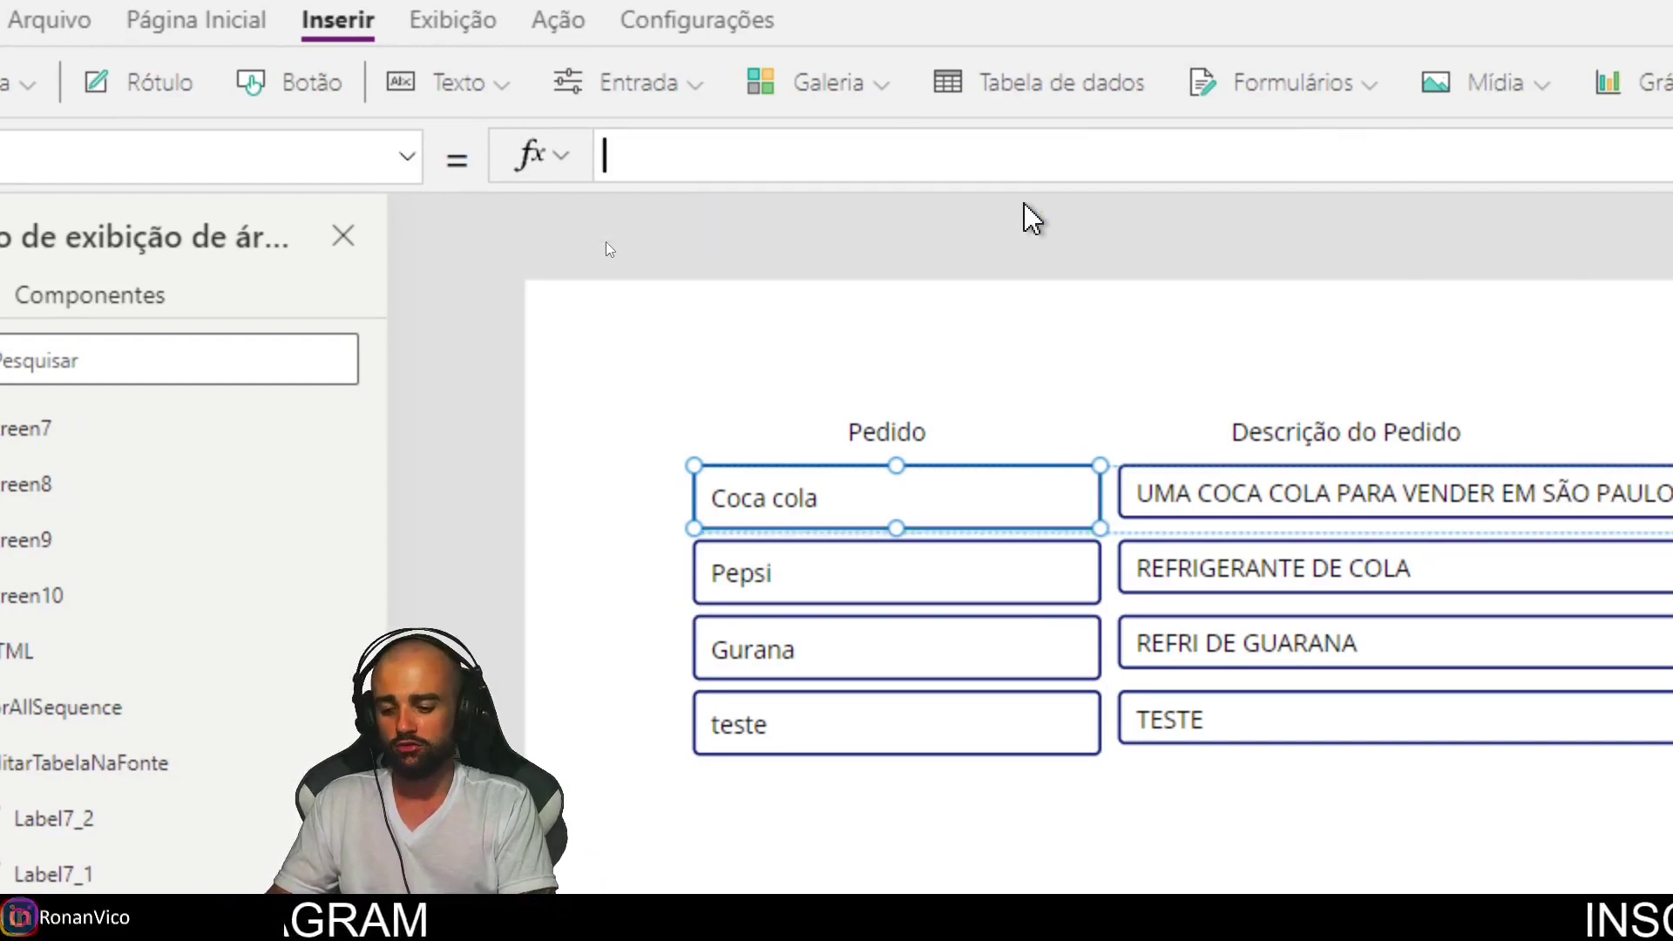
pyautogui.write('Patch(')
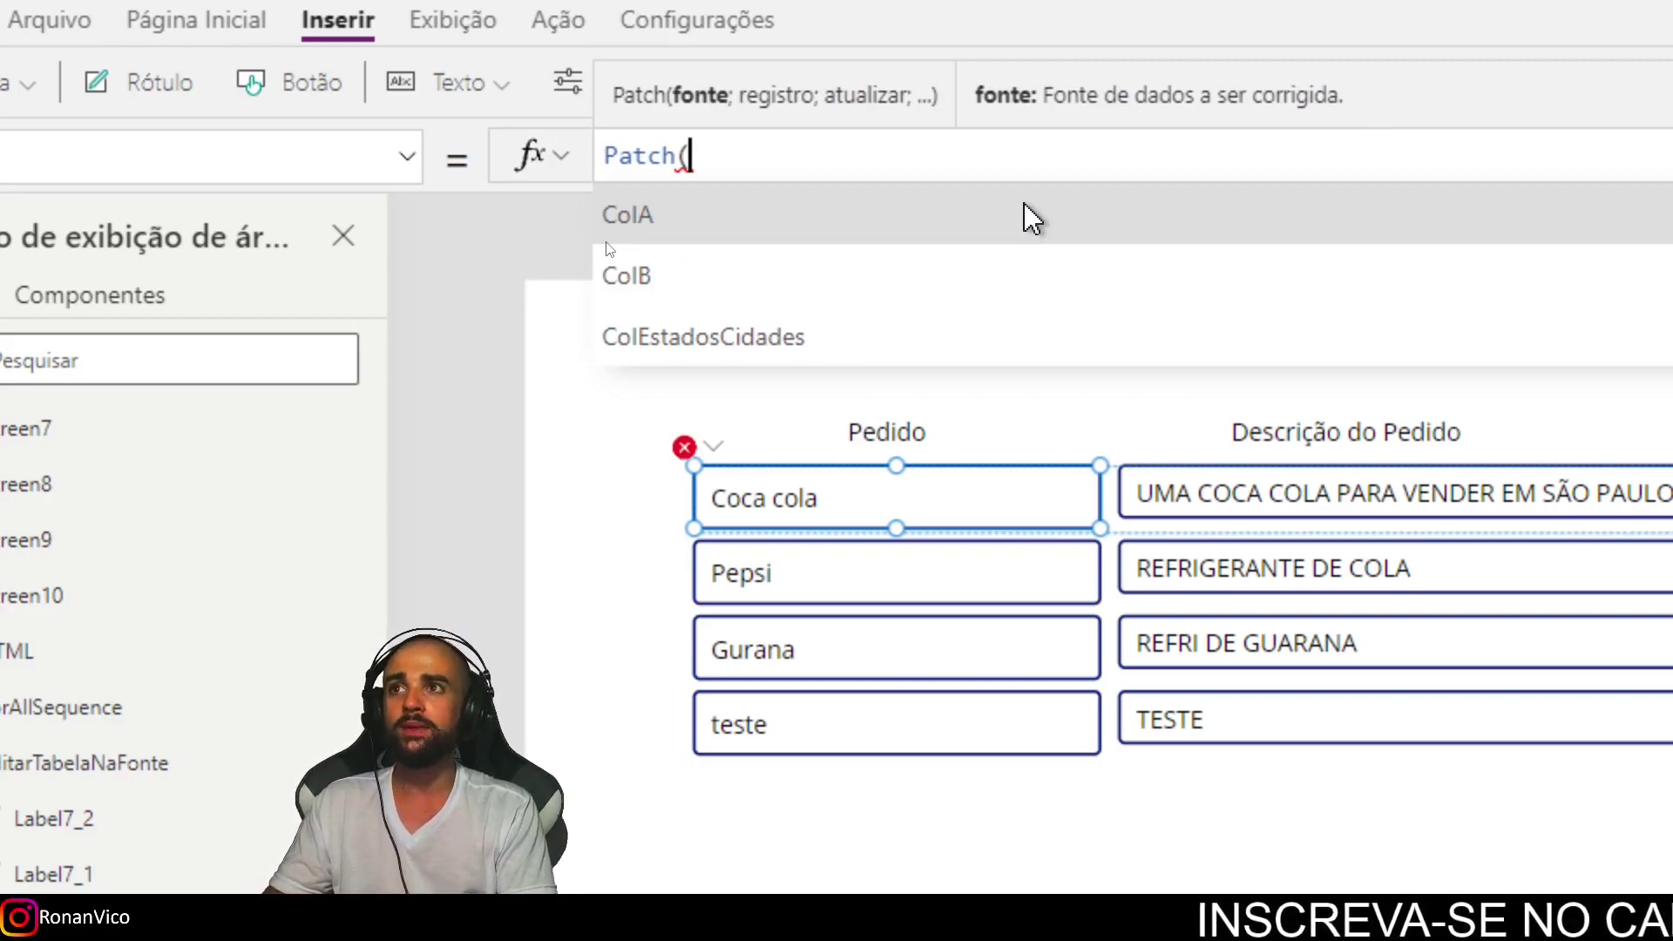
pyautogui.write('Pedid')
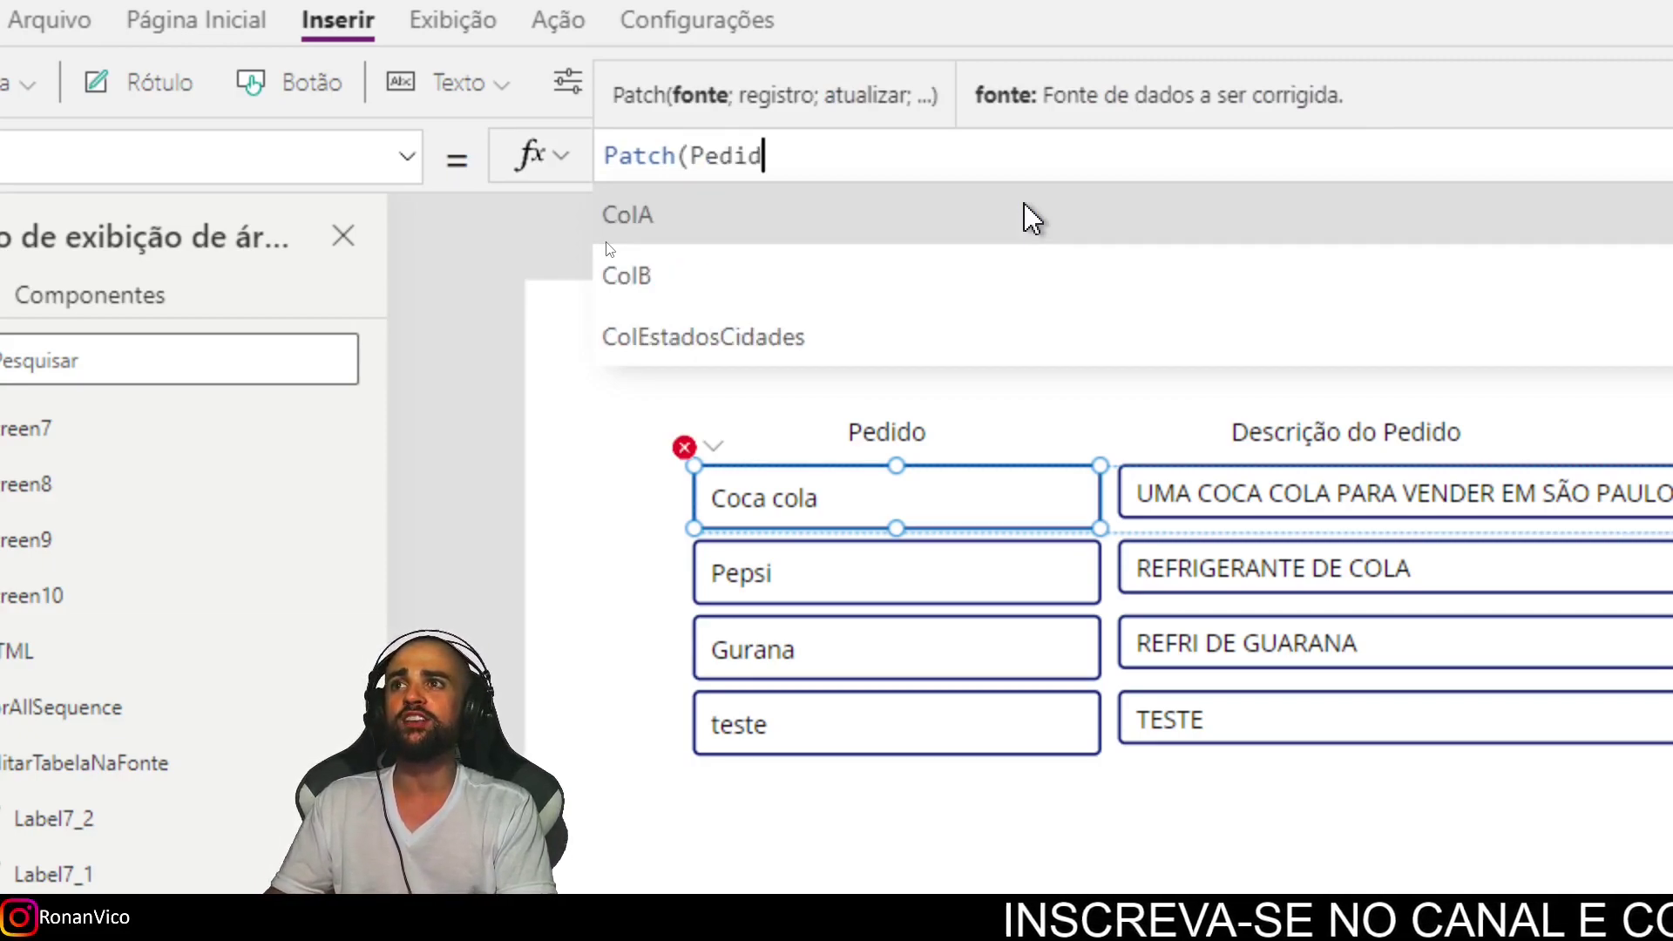
pyautogui.write('o')
pyautogui.click(1024, 210)
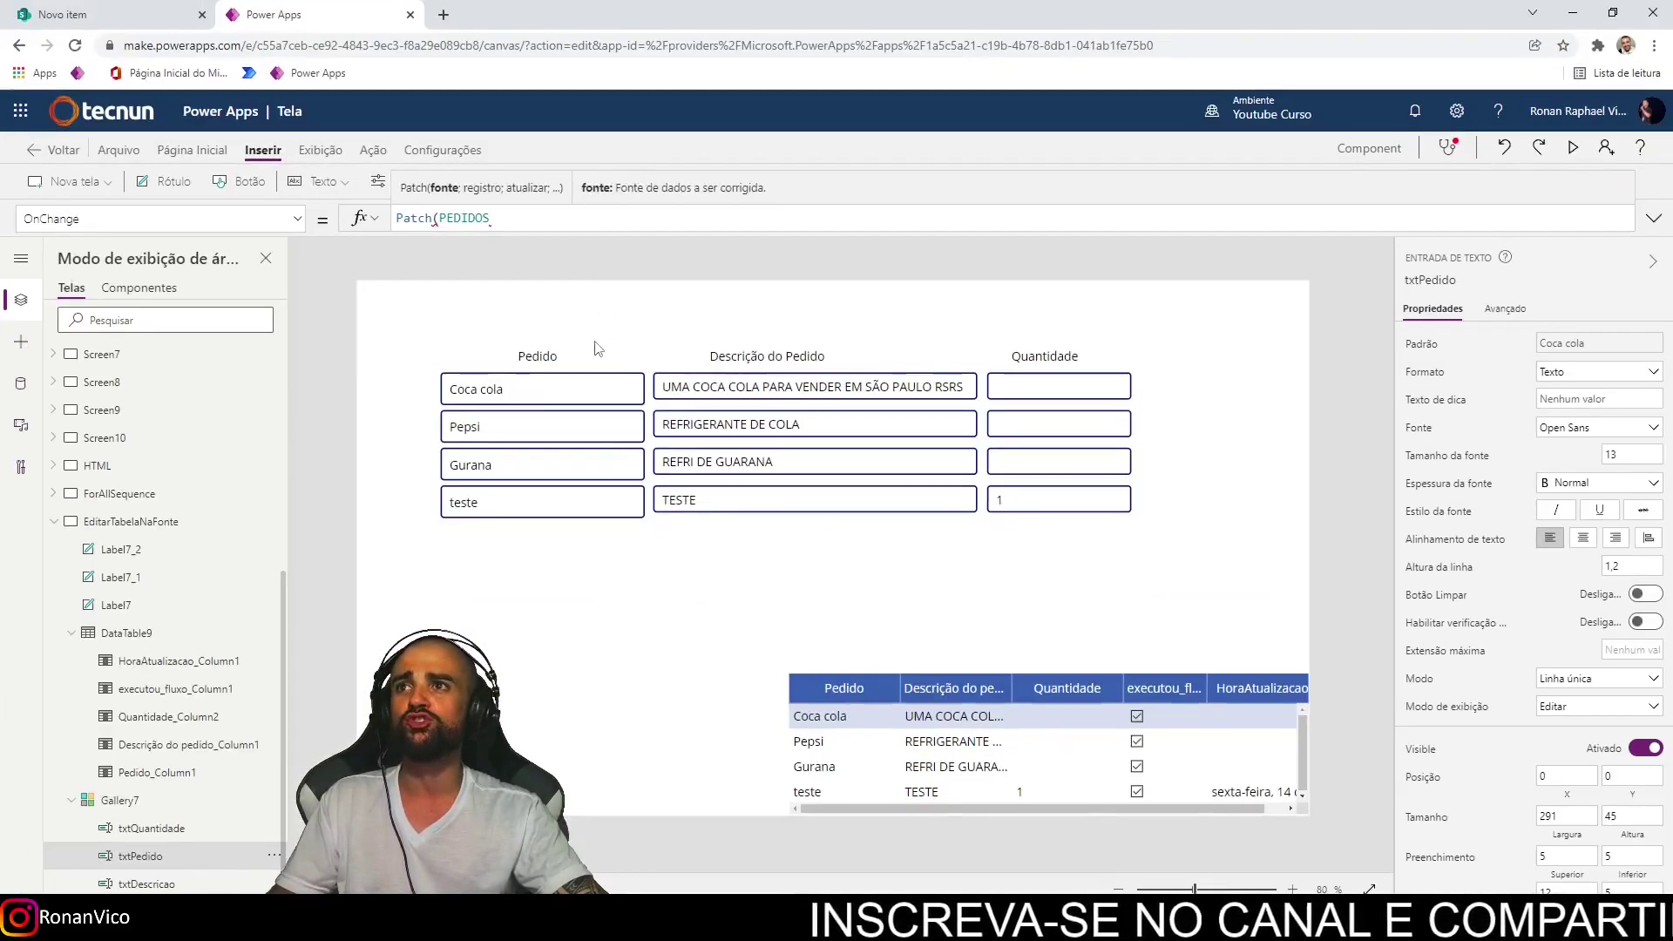
pyautogui.click(119, 800)
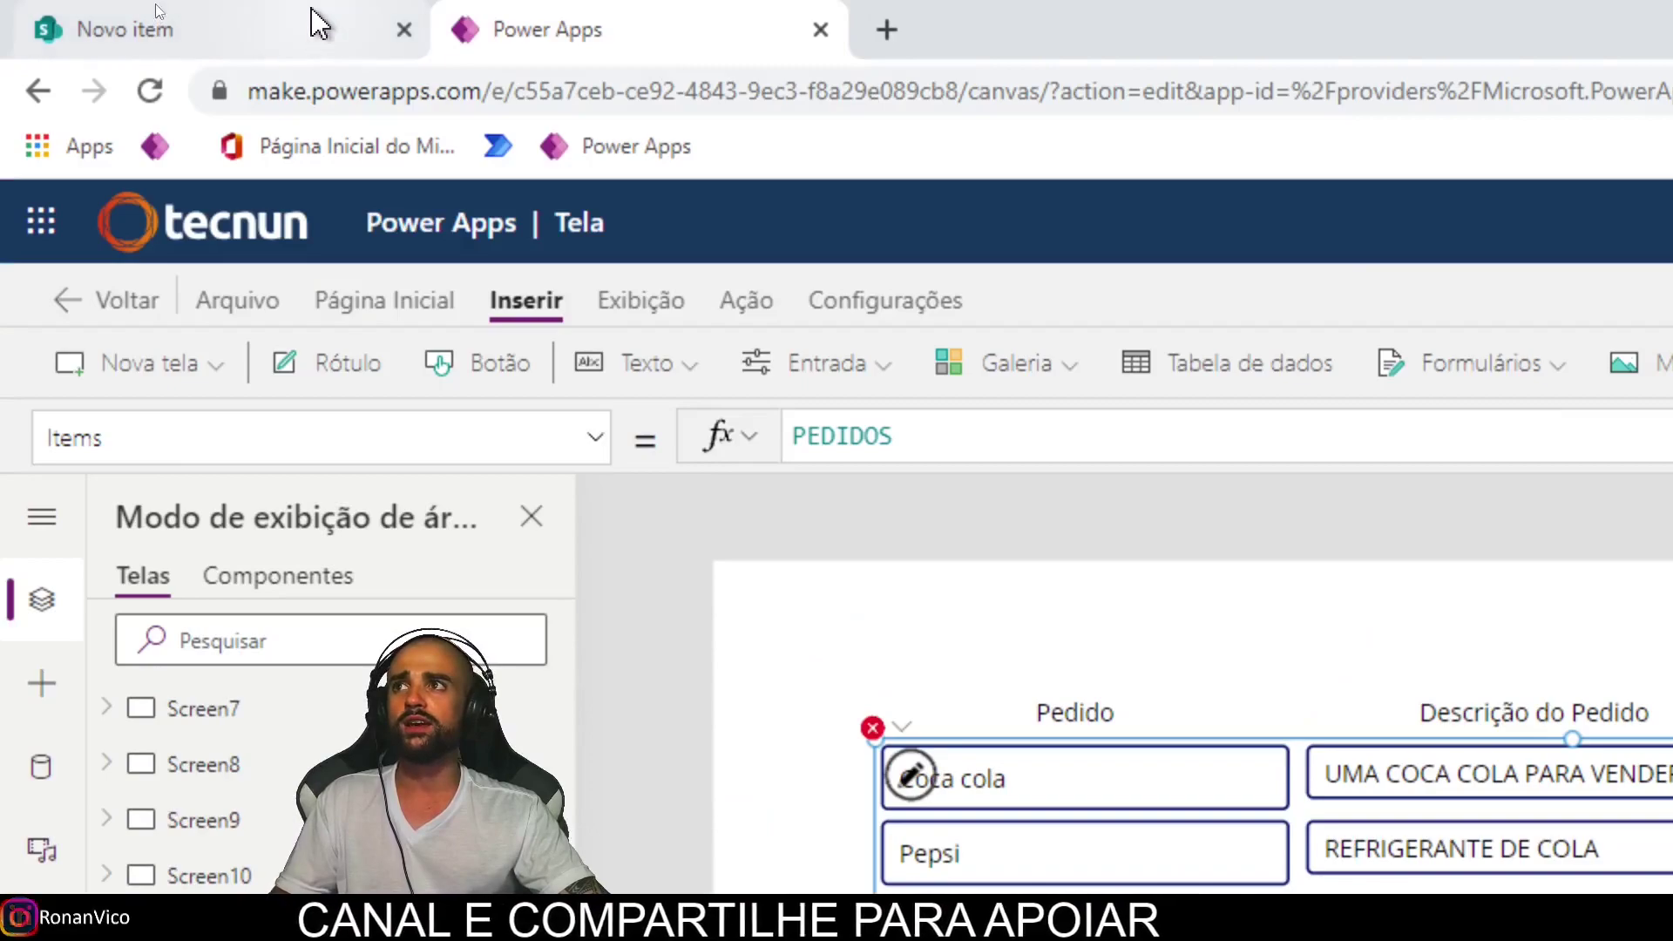
pyautogui.click(318, 21)
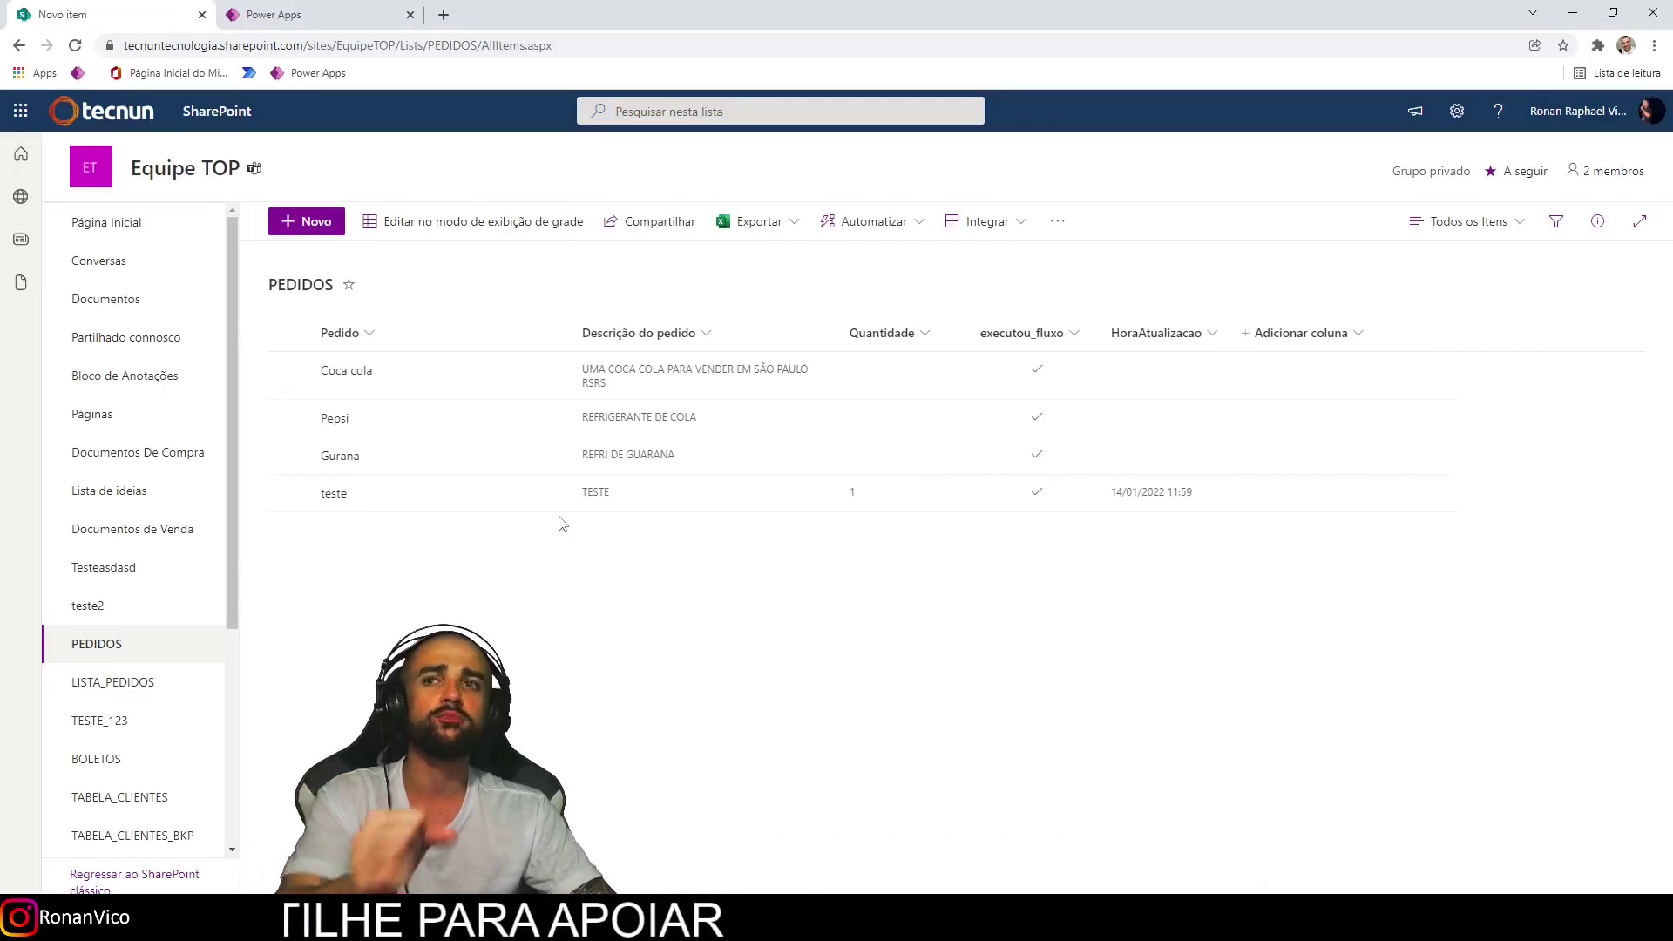
pyautogui.click(321, 16)
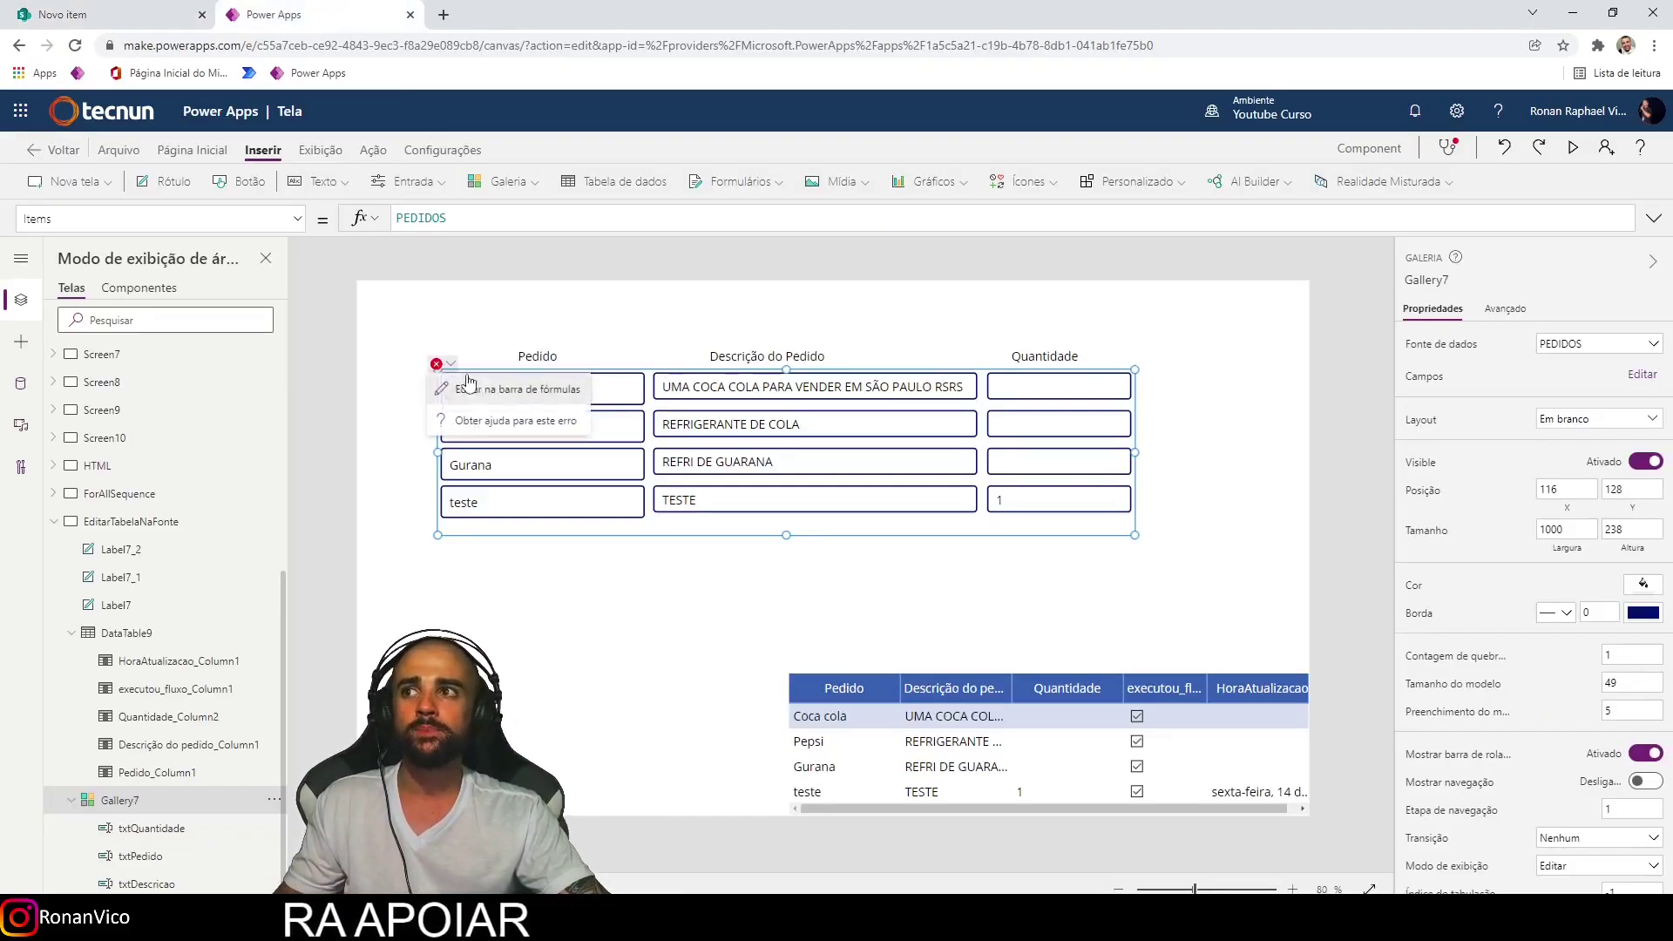
pyautogui.click(488, 389)
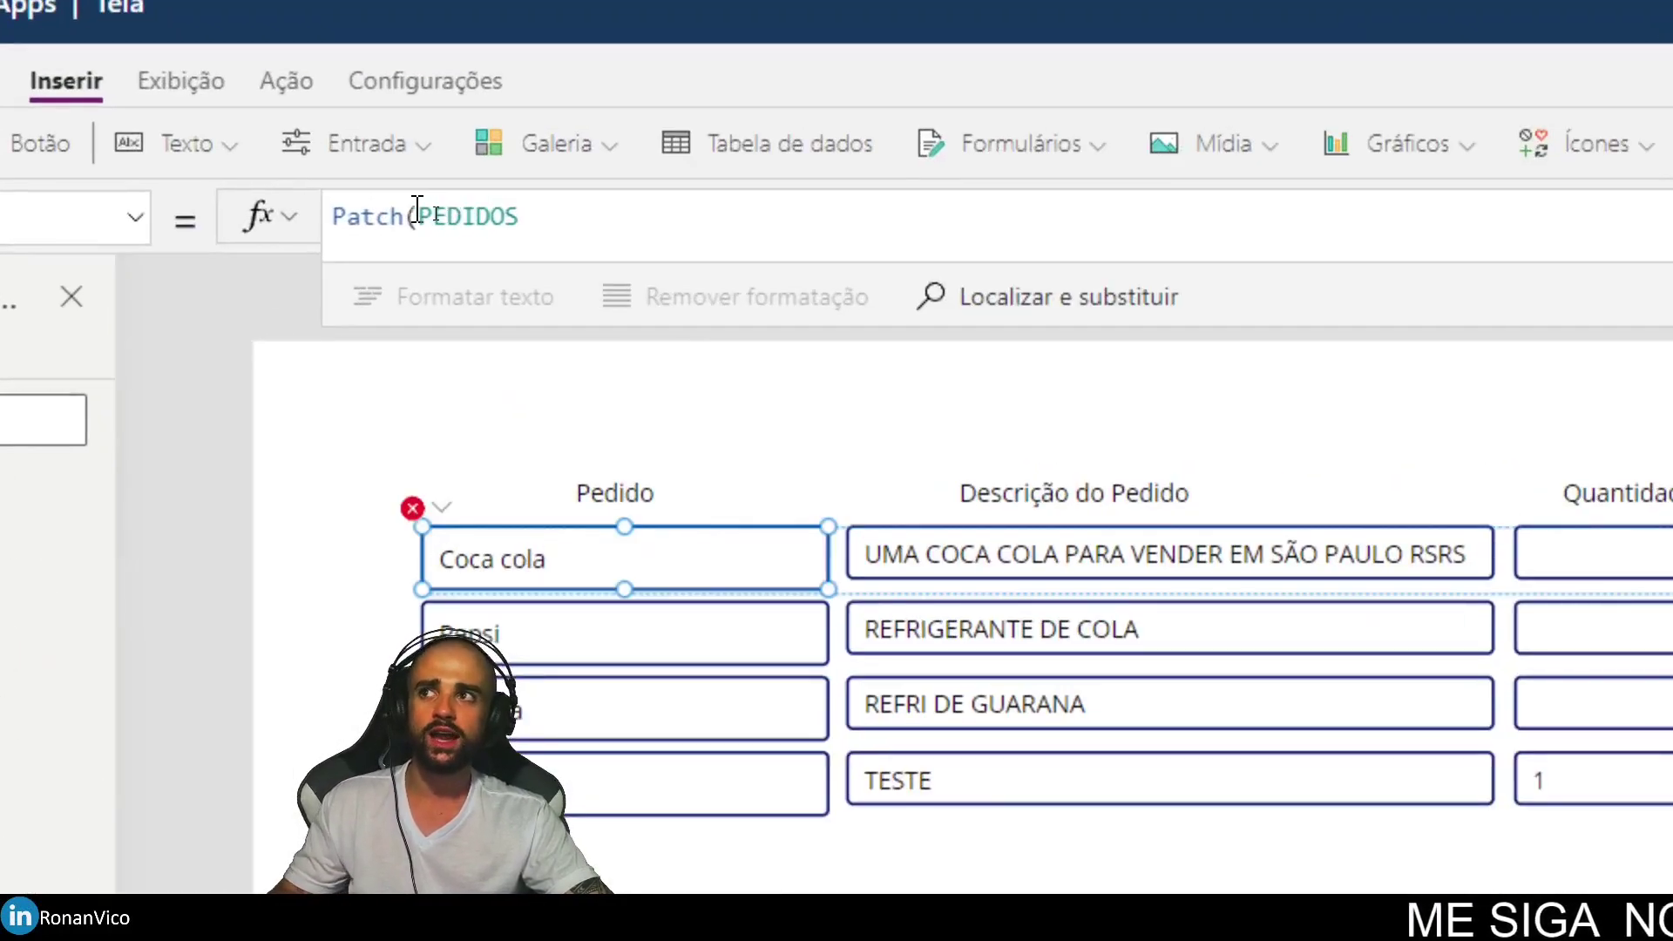
# Add ThisItem as the record argument in the Pedido input's Patch formula.
pyautogui.click(418, 209)
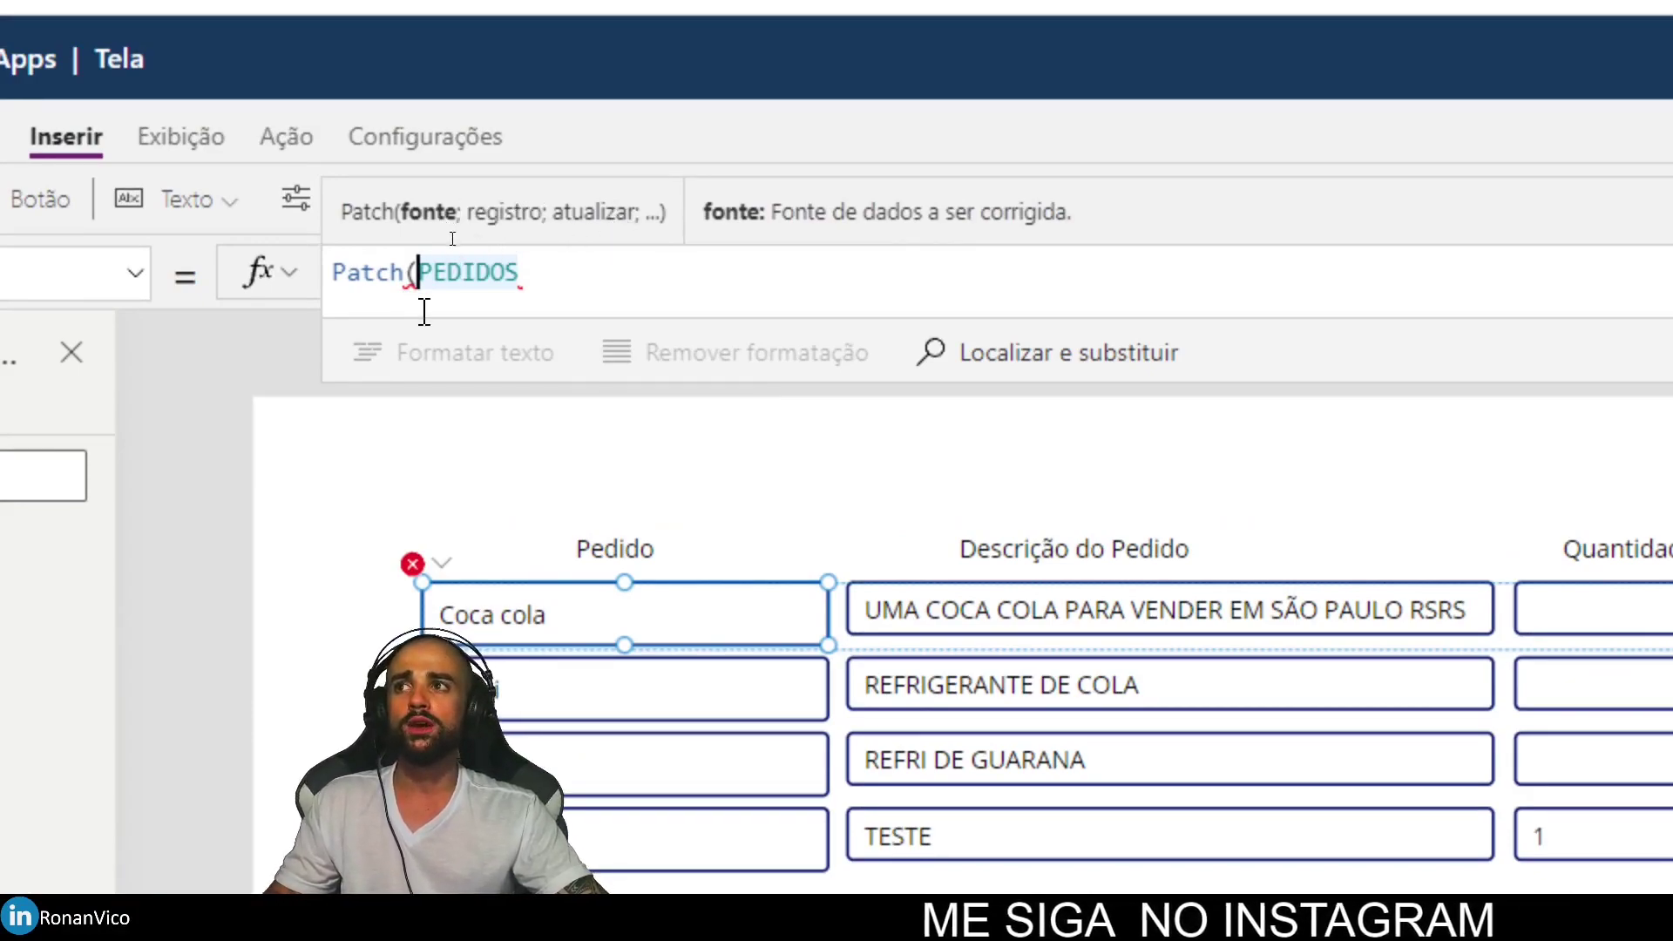
pyautogui.click(526, 272)
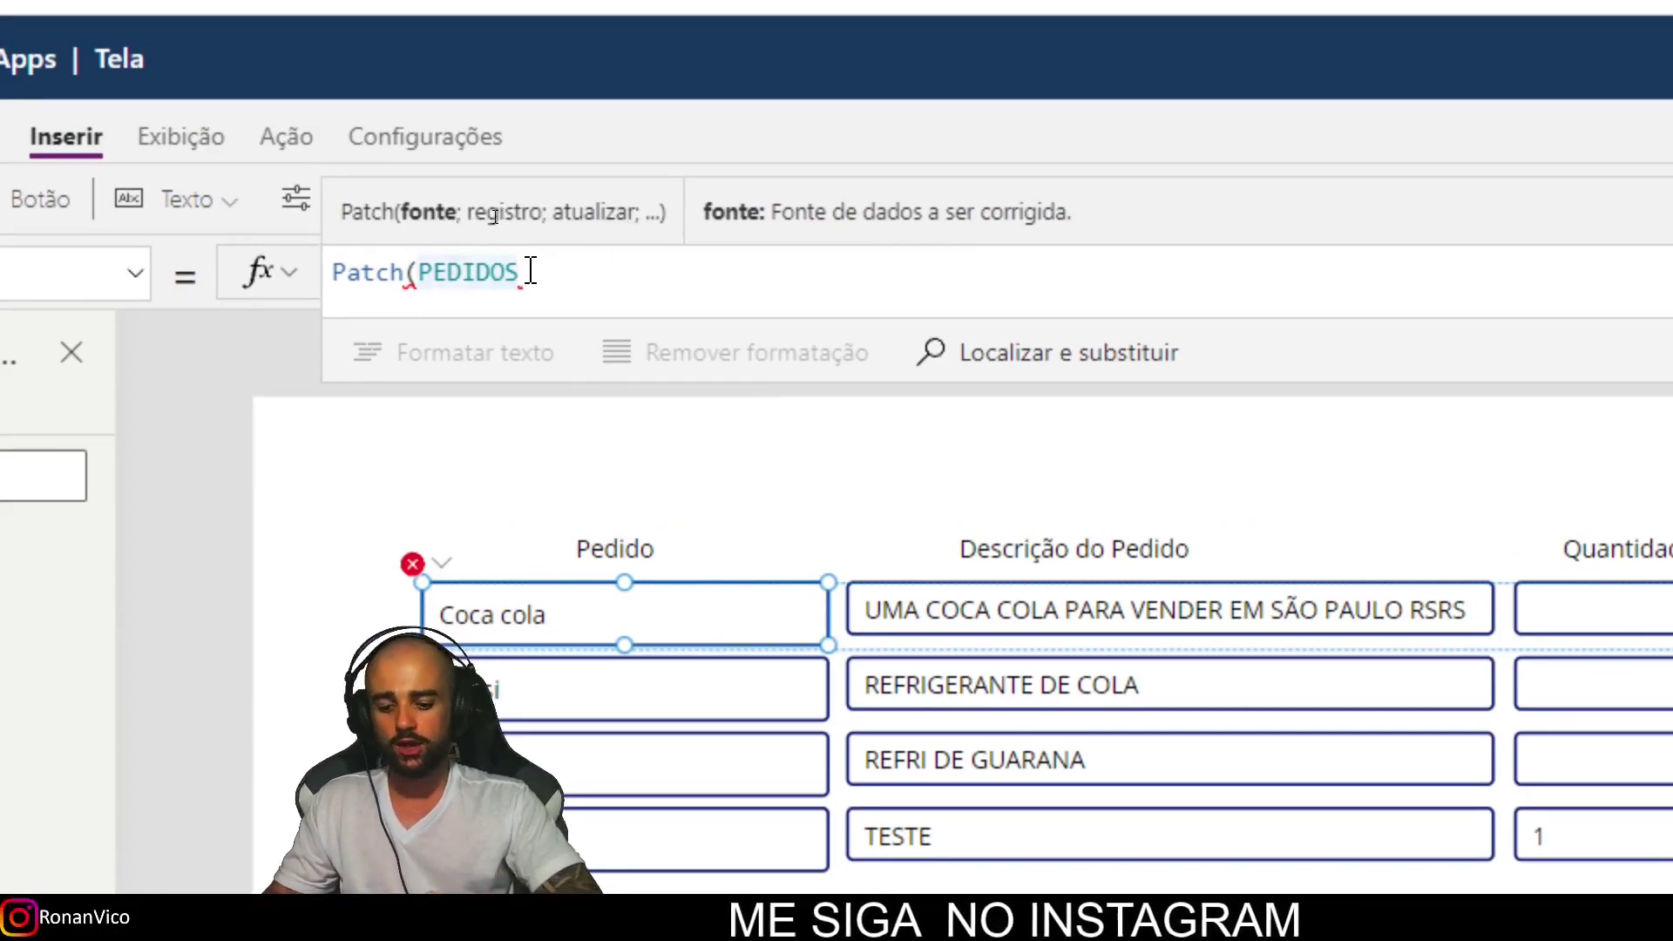
pyautogui.write(';ThisItem')
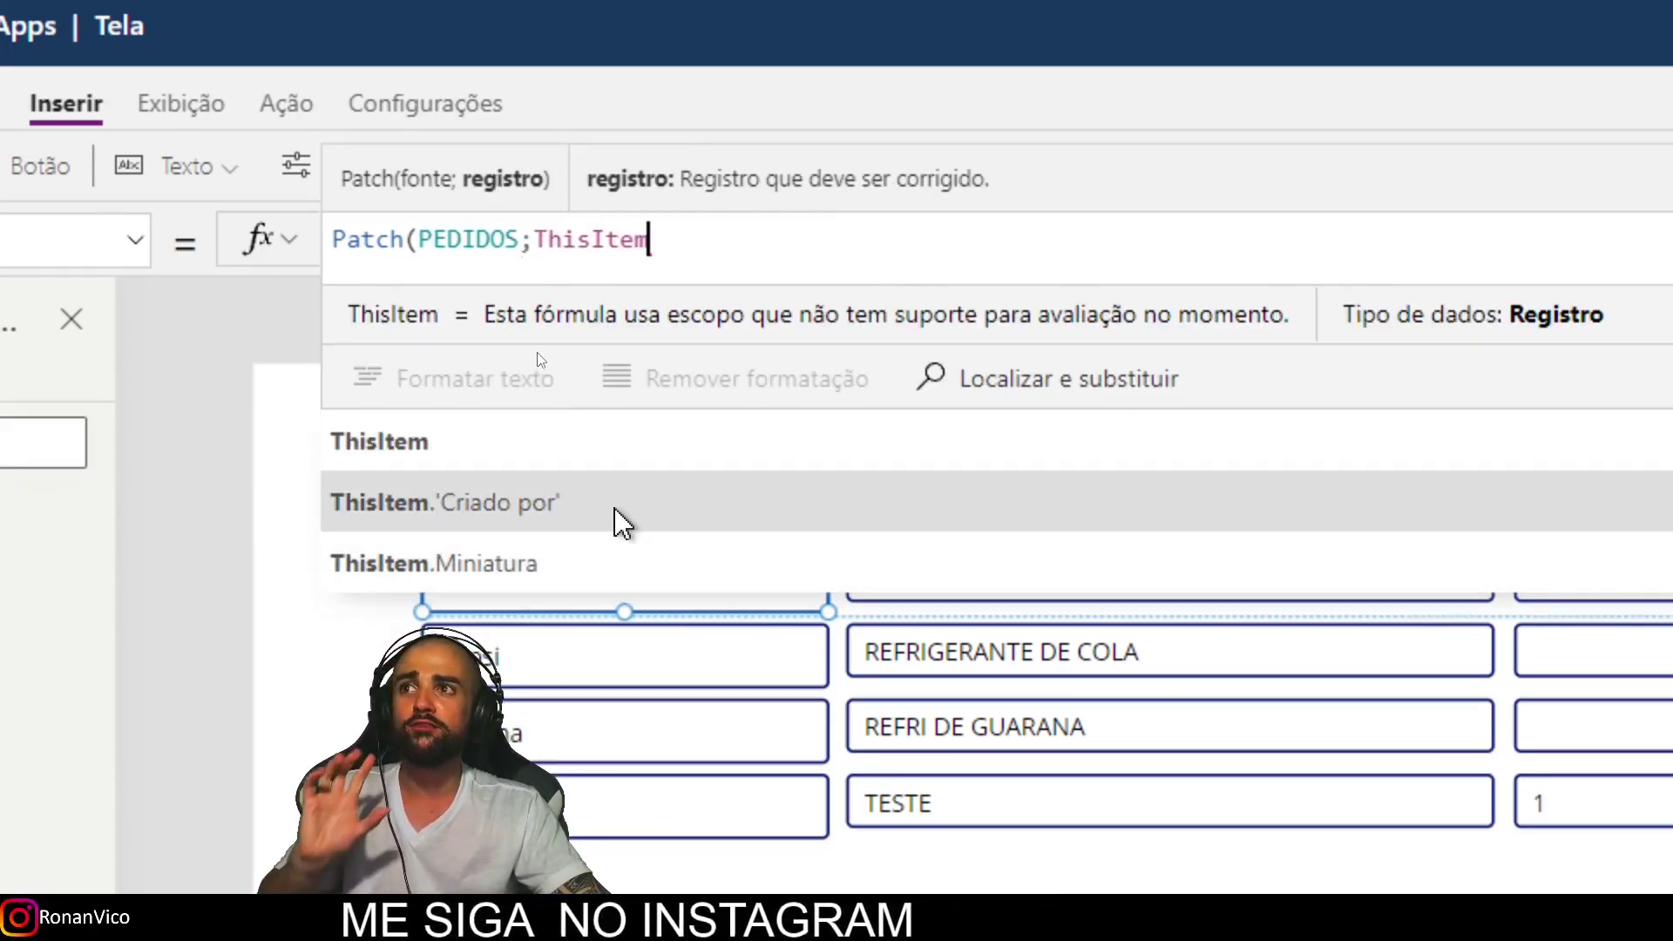
pyautogui.hotkey('ctrl', 'Tab')
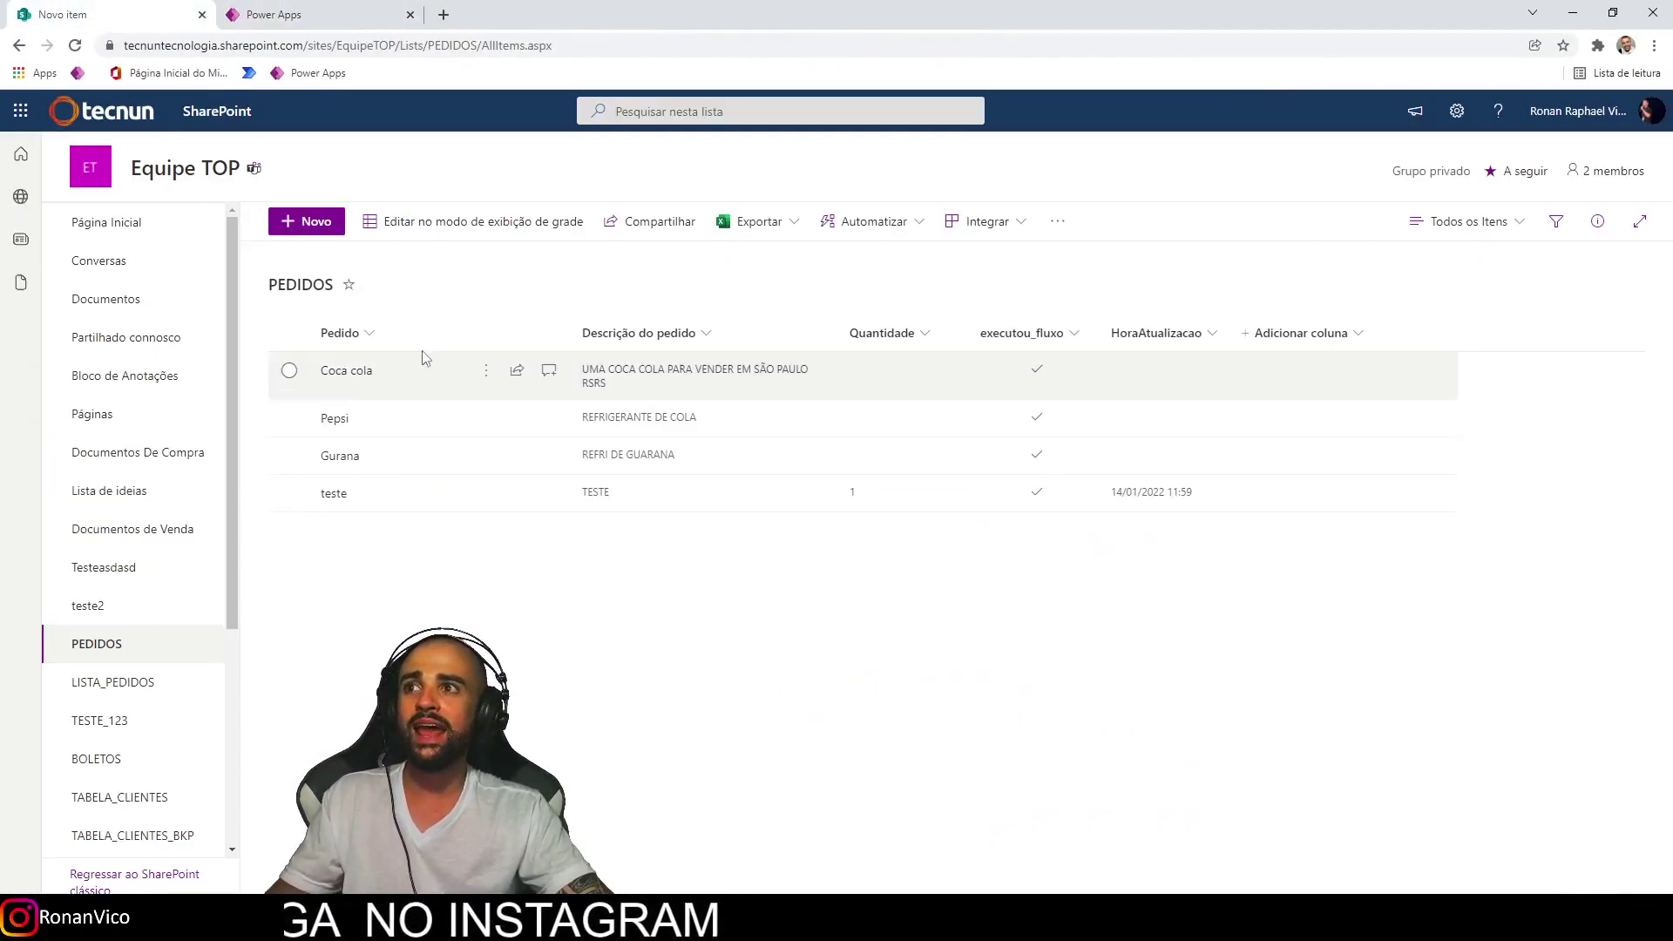
pyautogui.click(326, 18)
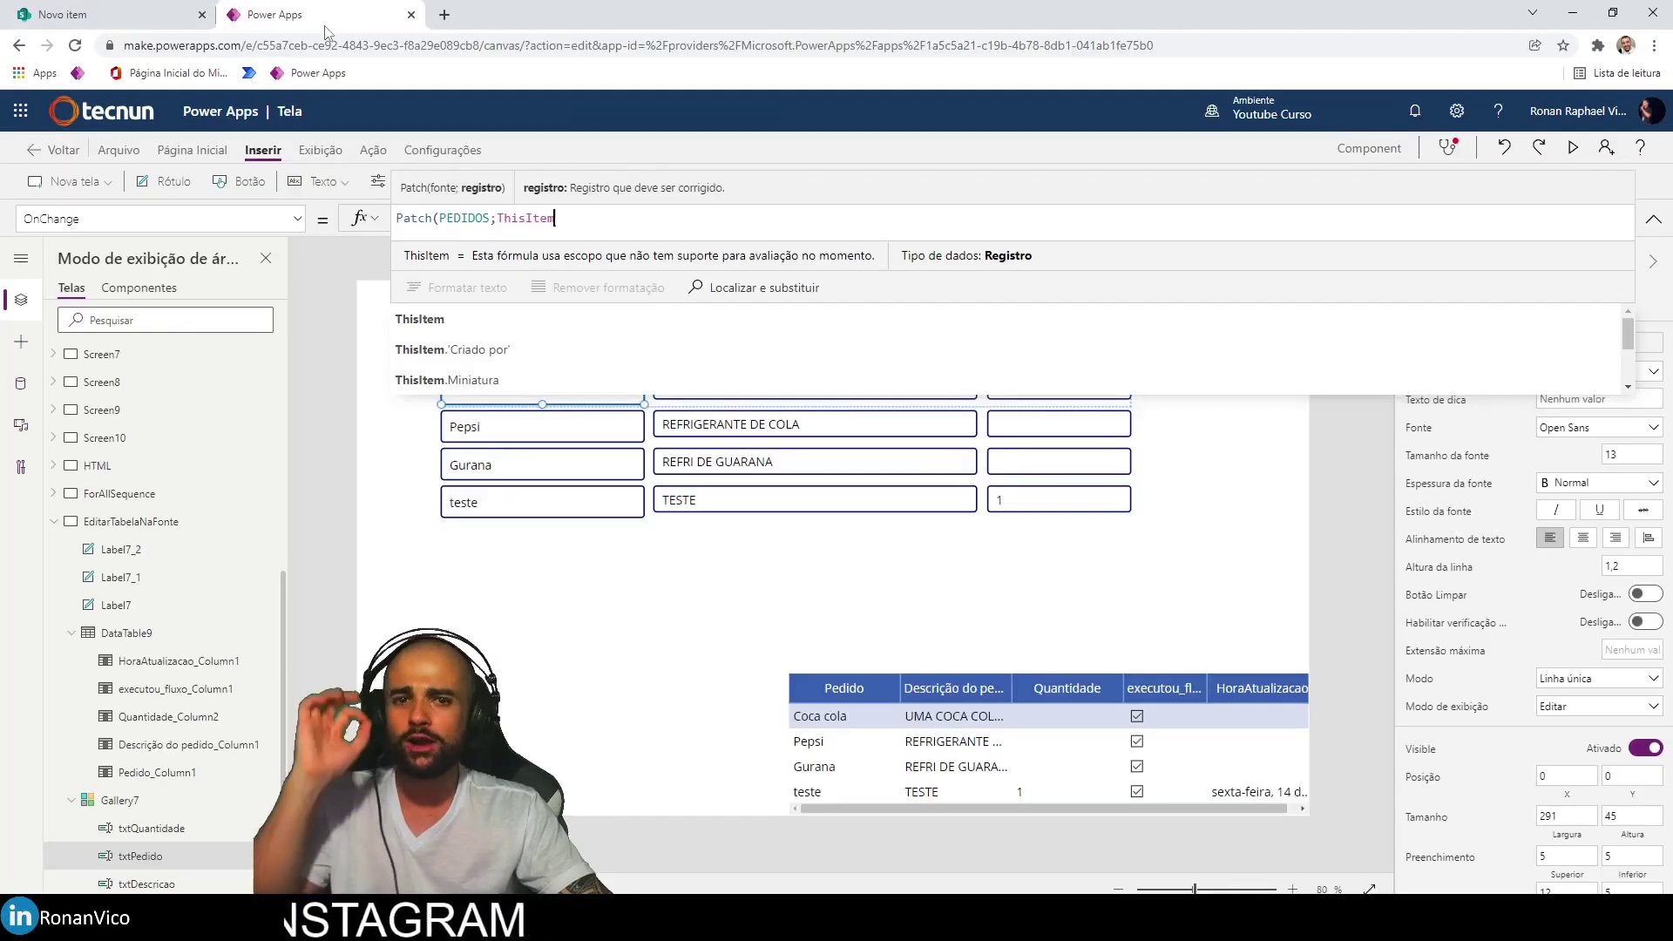
pyautogui.click(1207, 327)
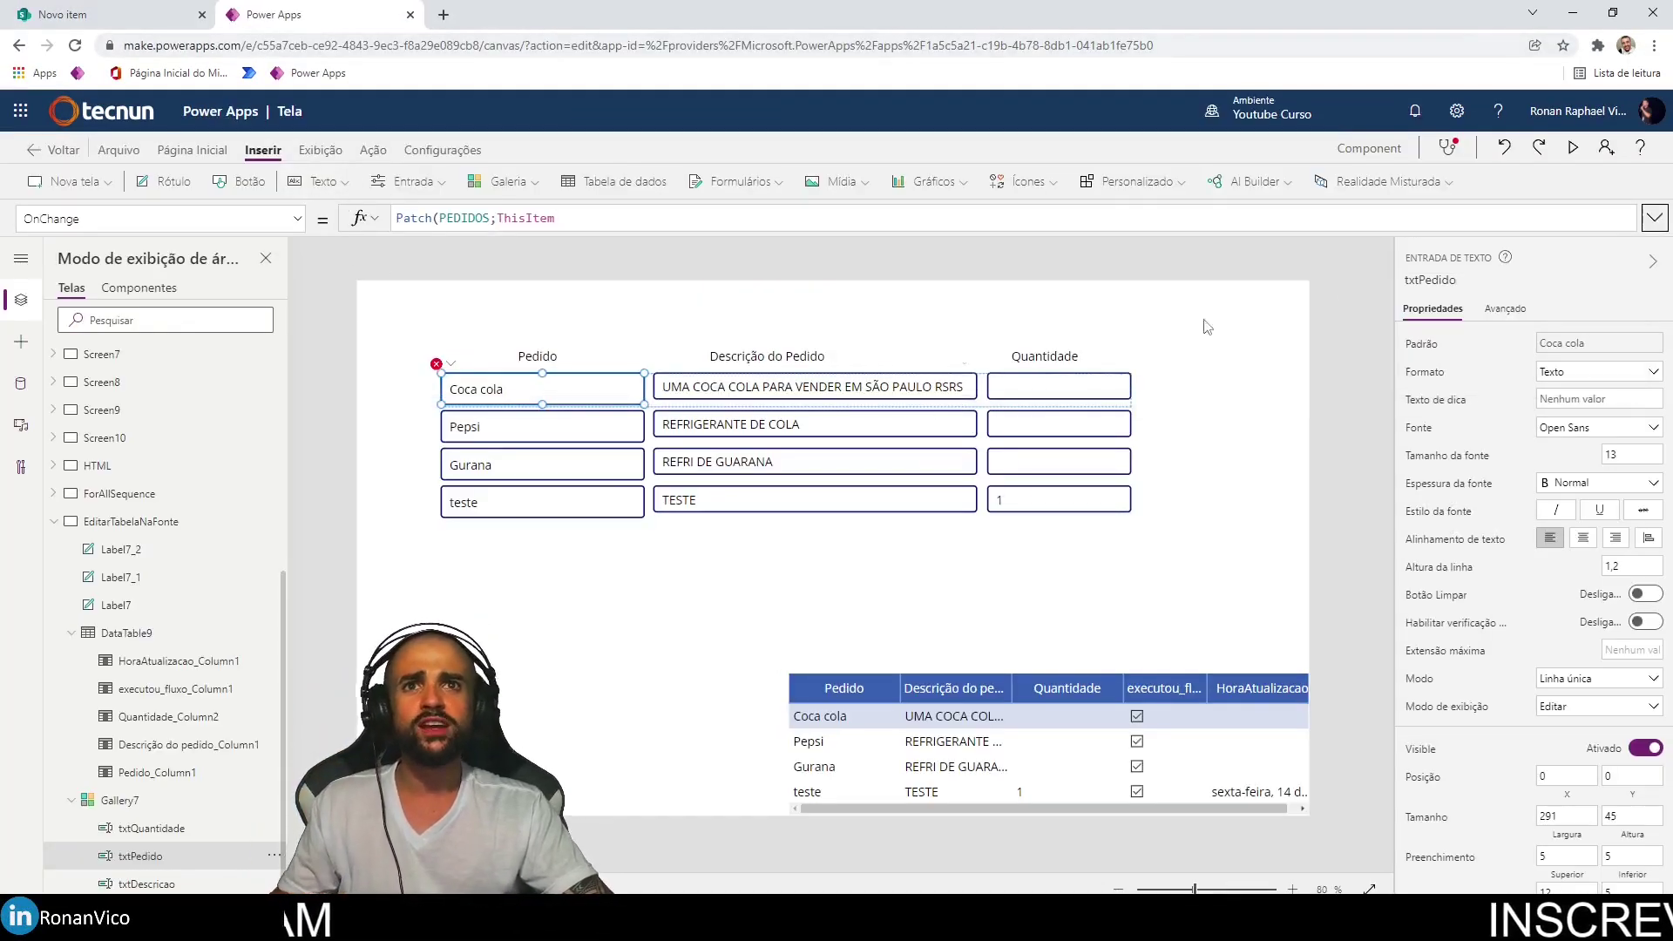
pyautogui.click(471, 388)
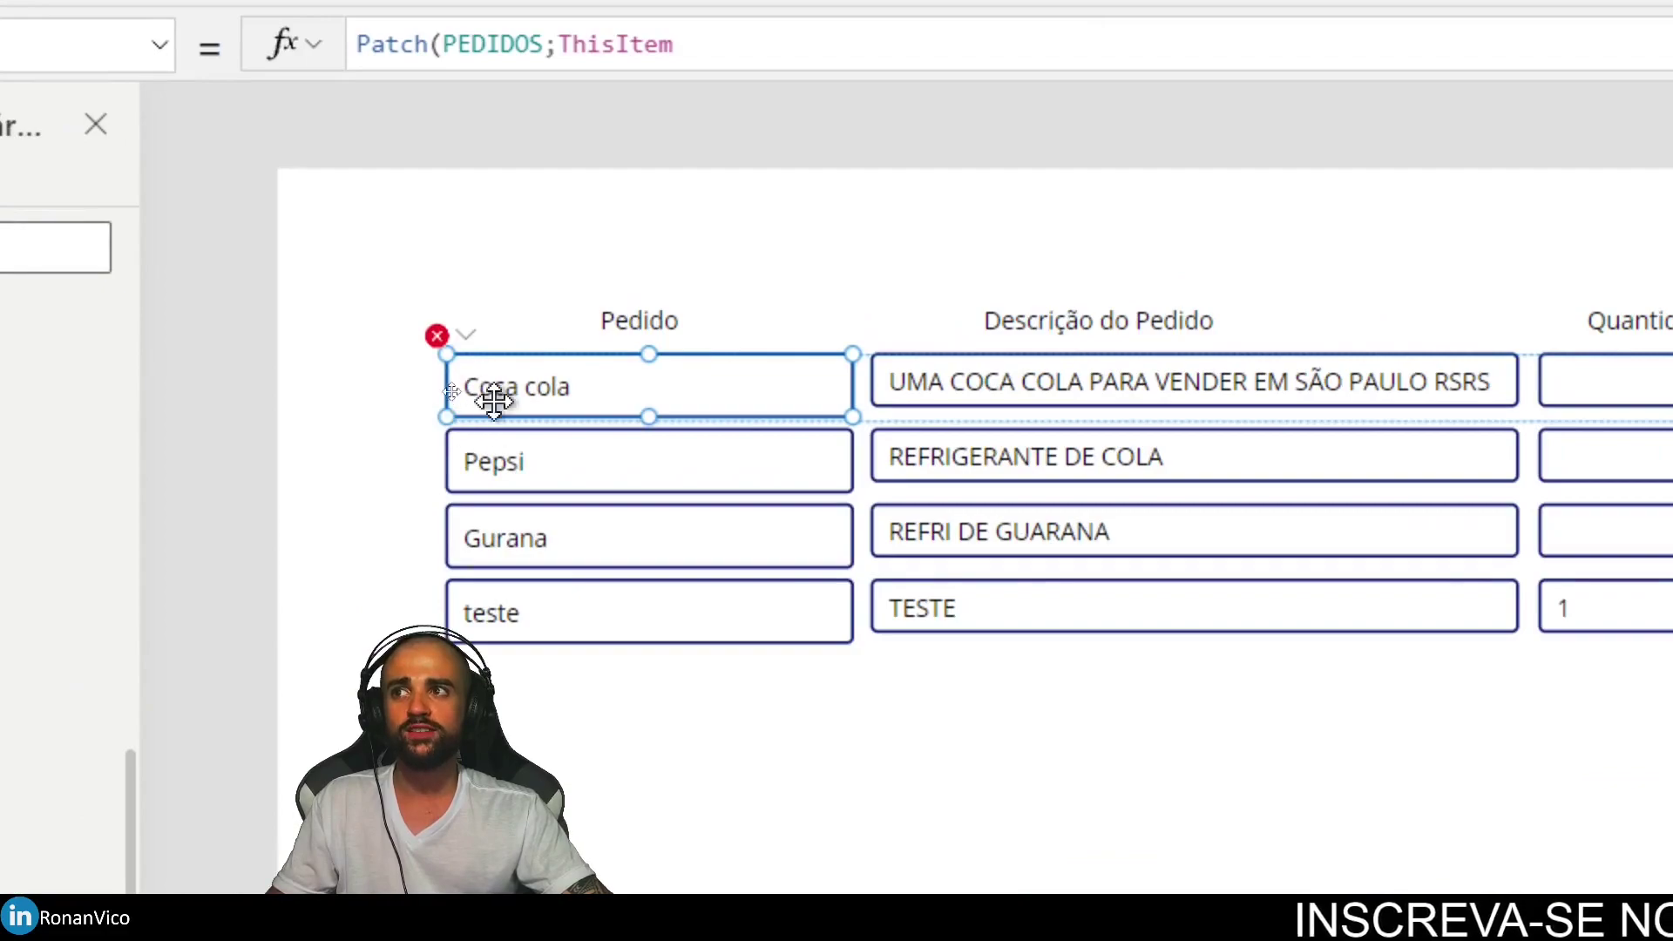
pyautogui.click(468, 398)
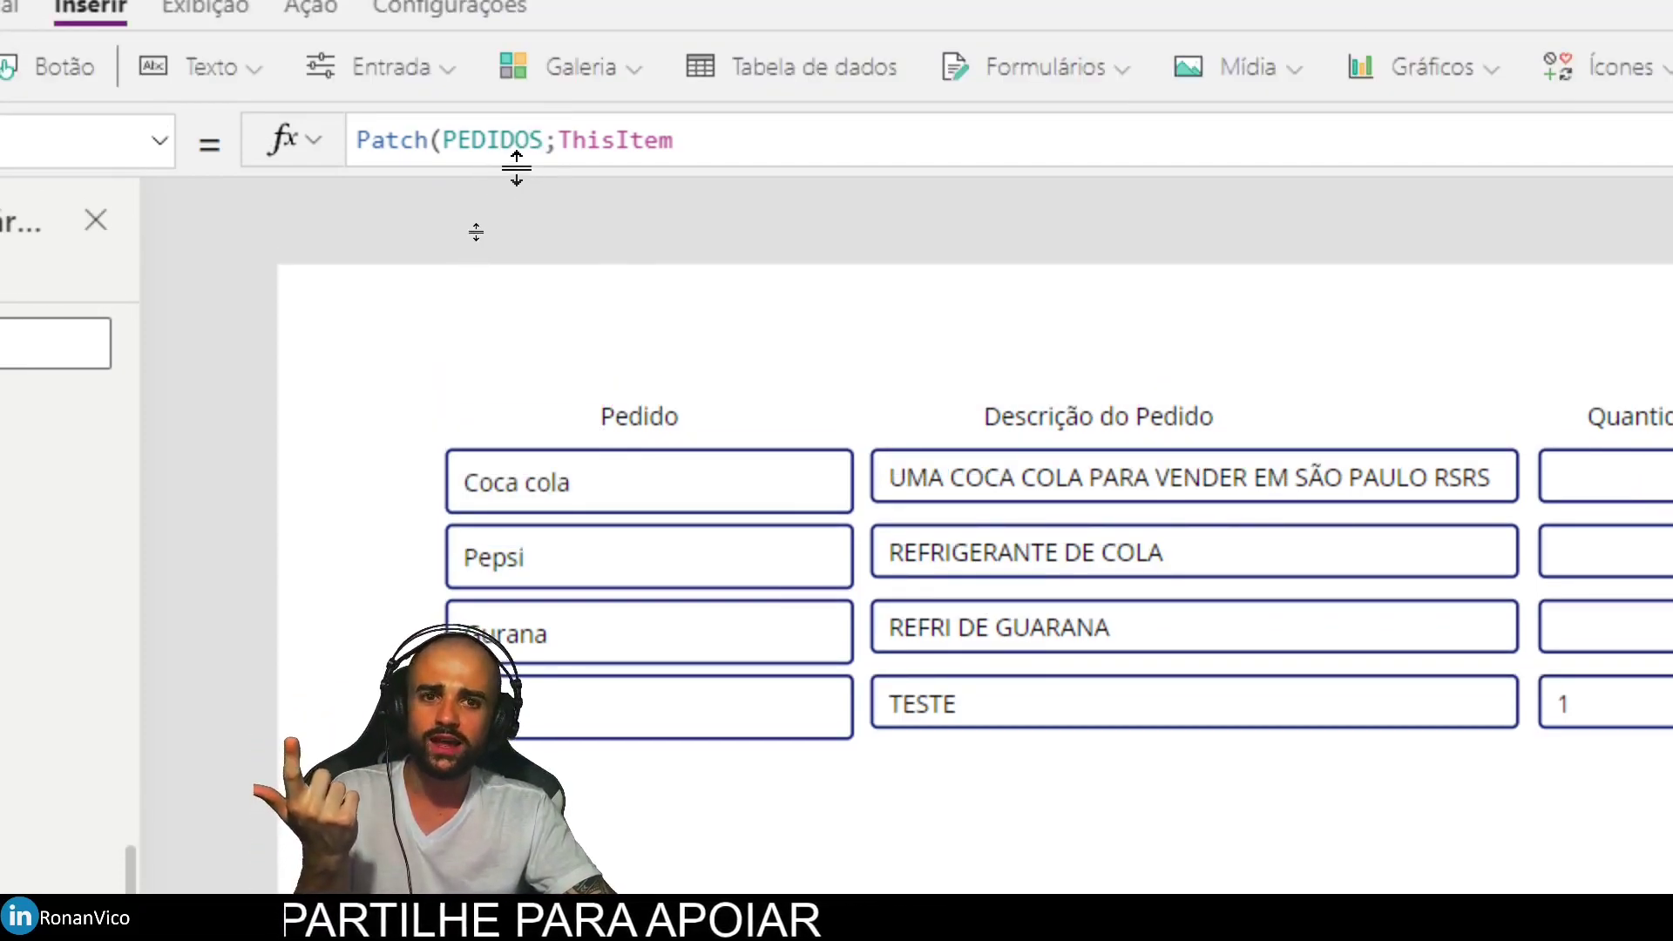
# Complete the formula with {Pedido:txtPedido.Text}, checking the list's column names.
pyautogui.click(601, 142)
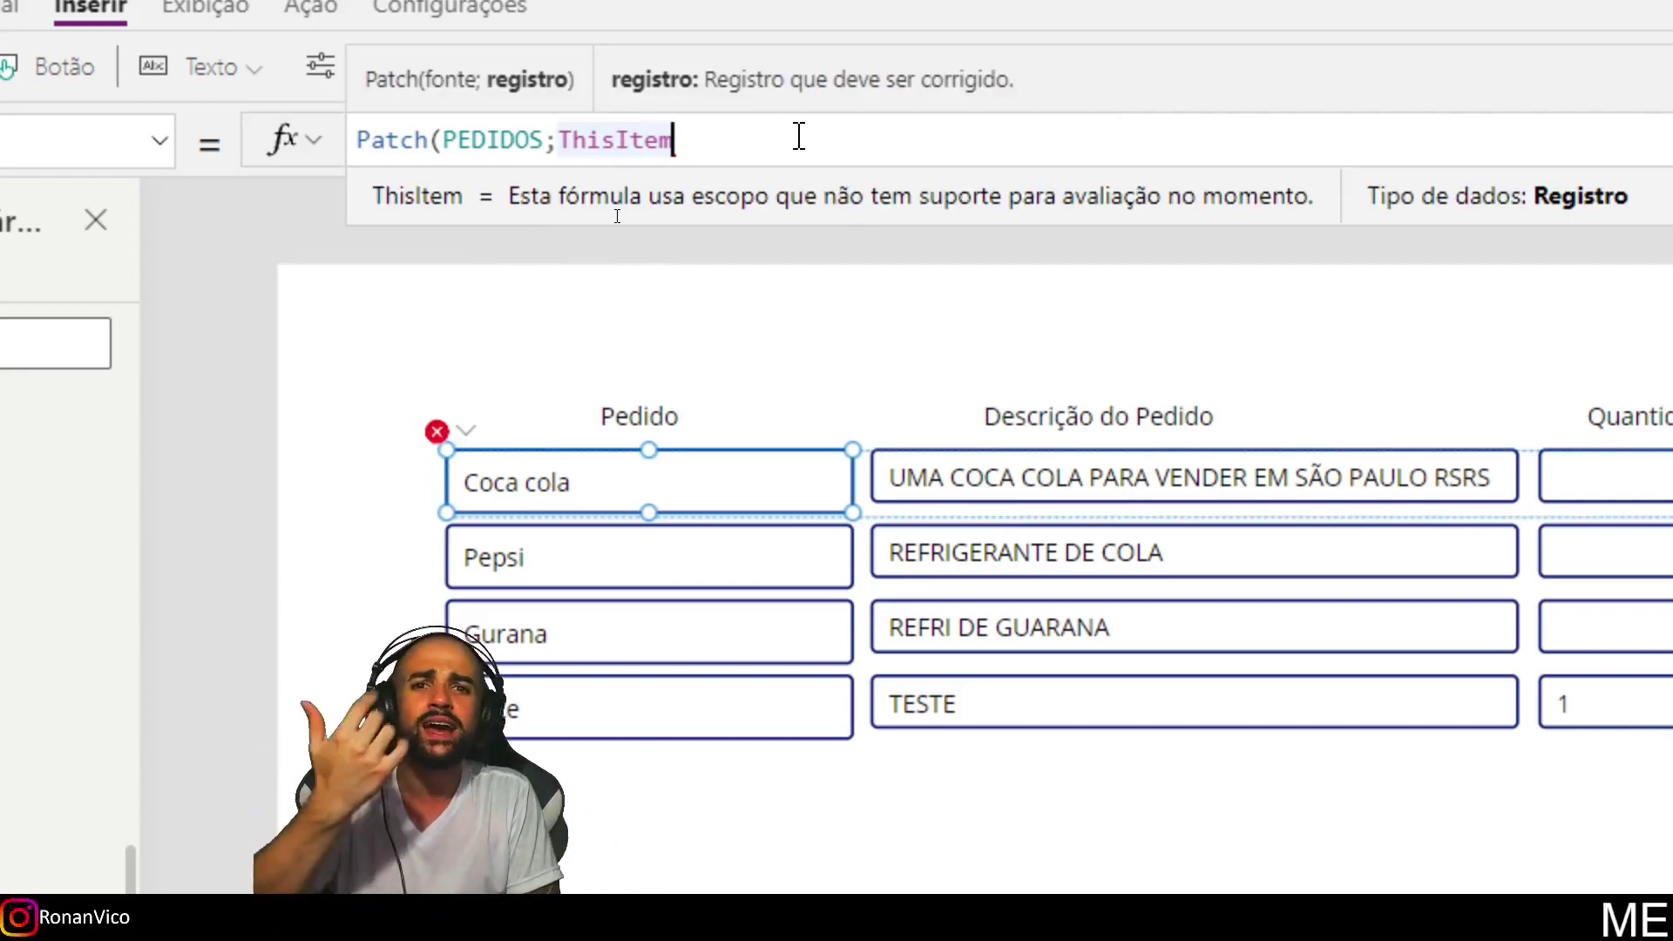
pyautogui.write(';{')
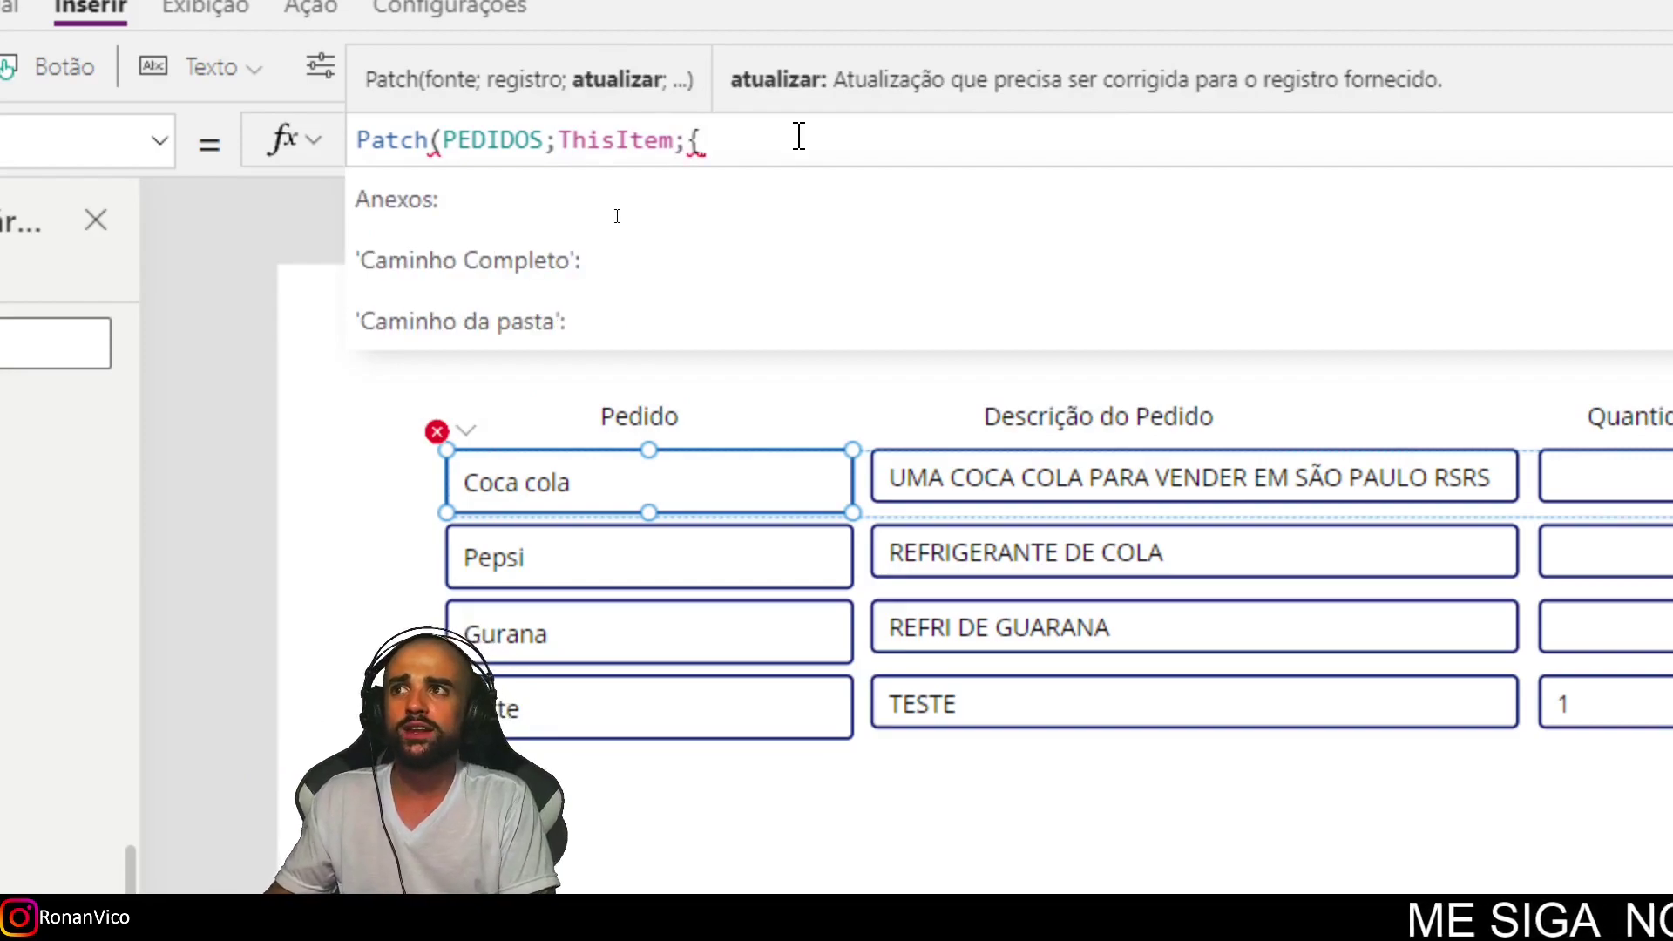
pyautogui.write('D')
pyautogui.press('Tab')
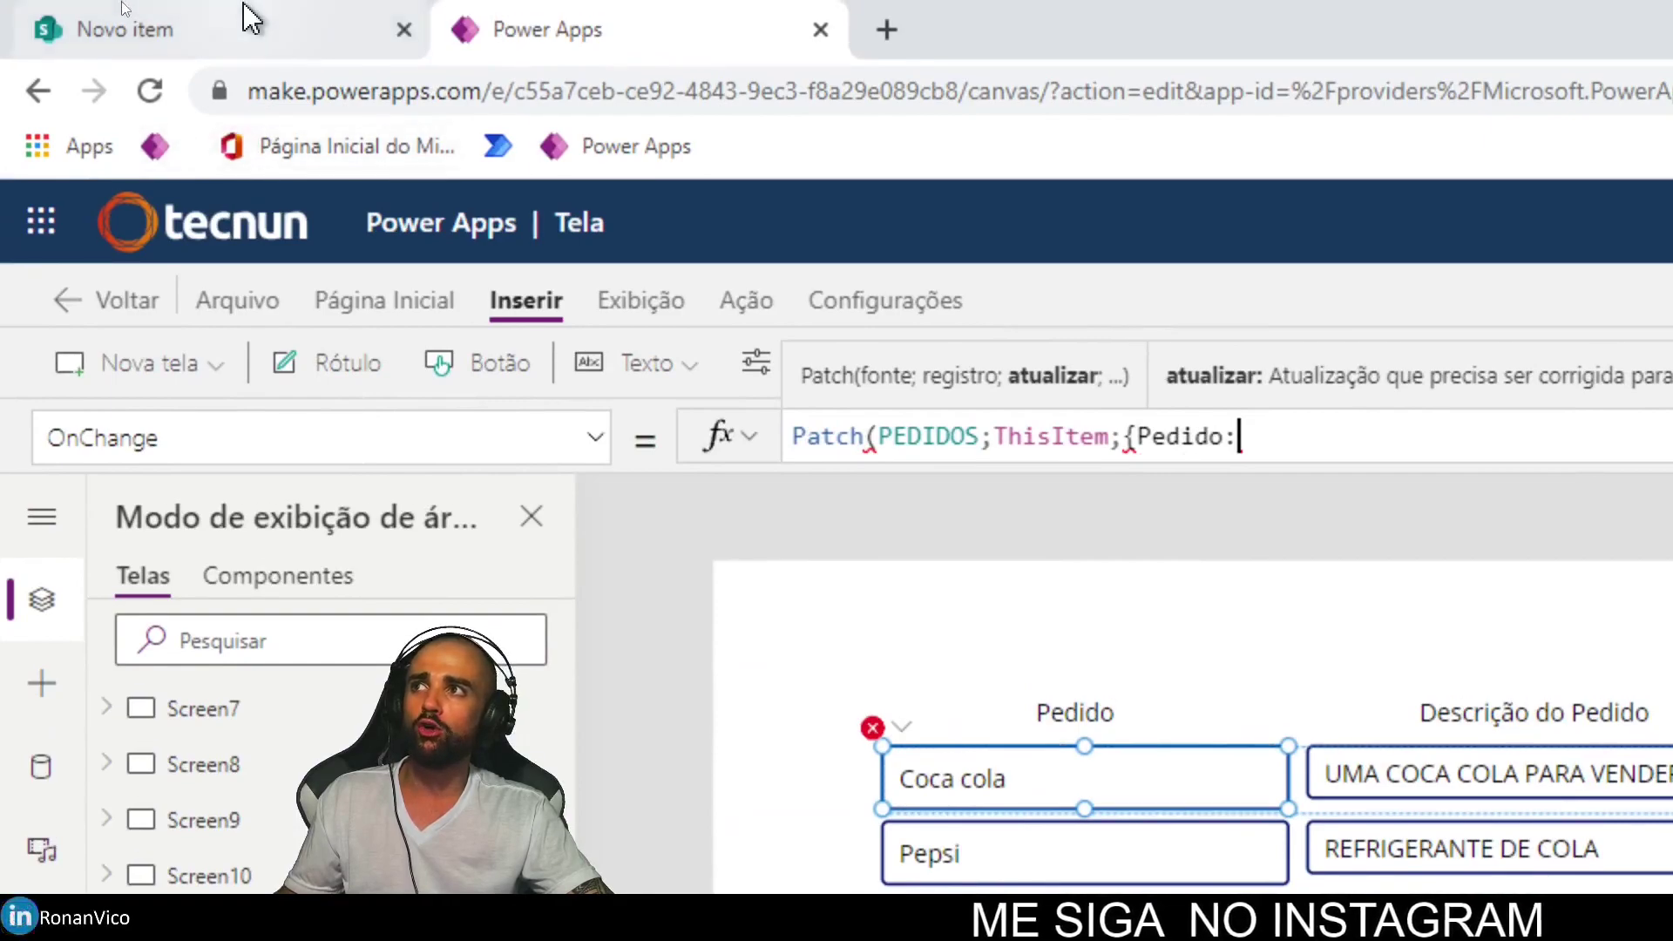
pyautogui.click(122, 18)
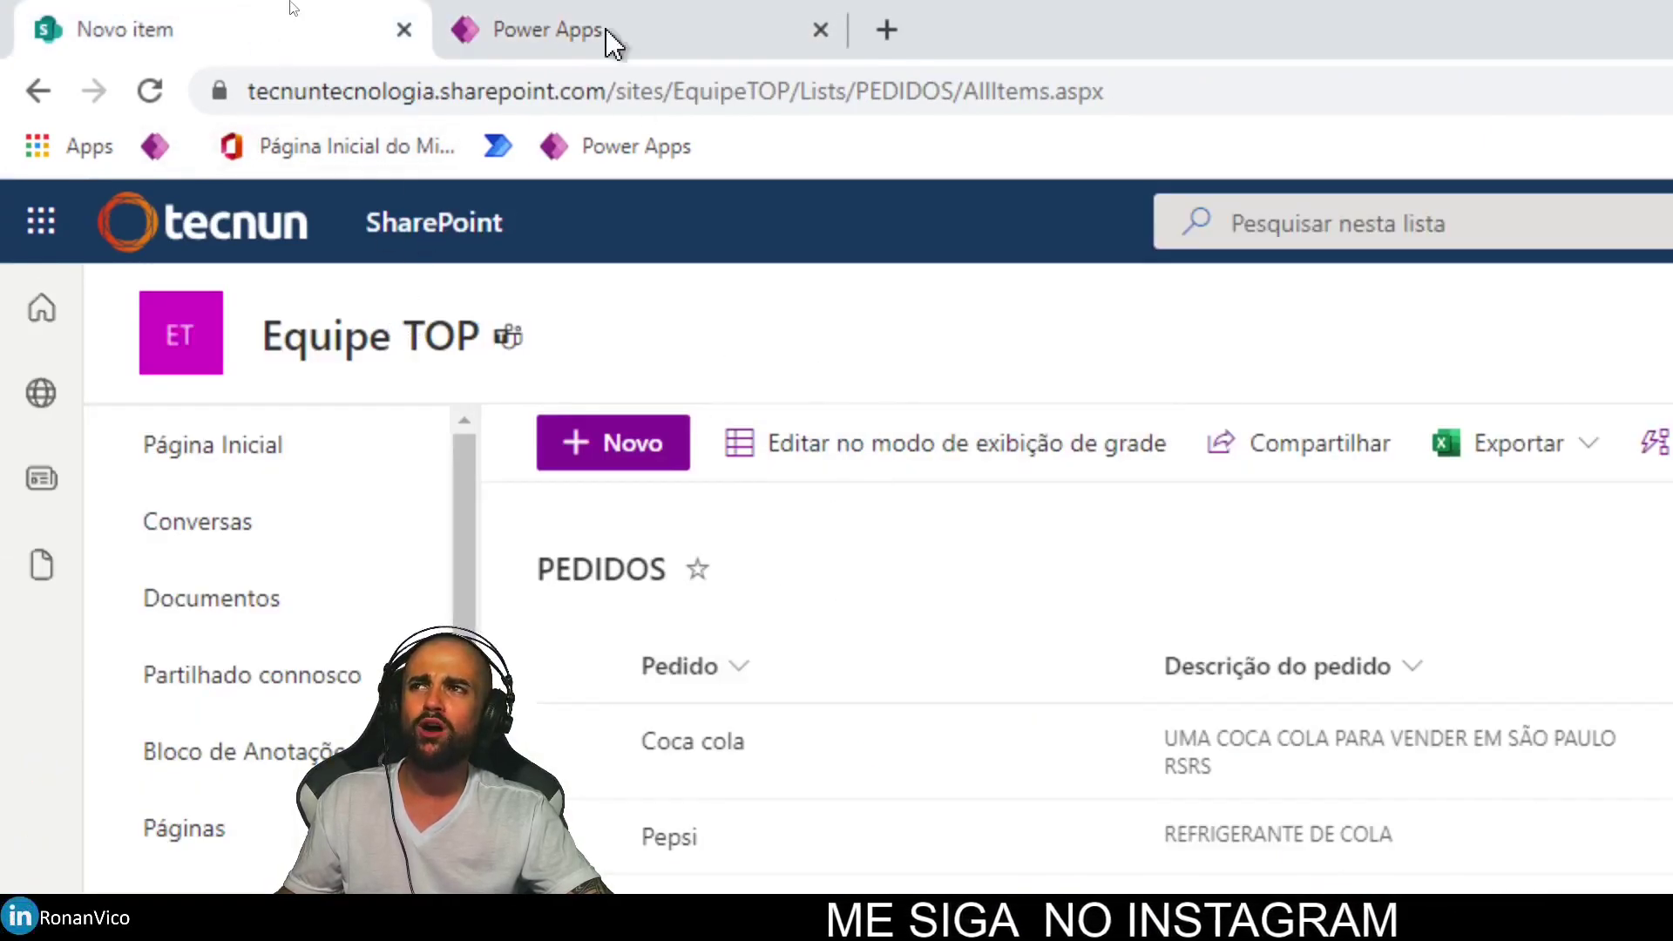
pyautogui.click(575, 29)
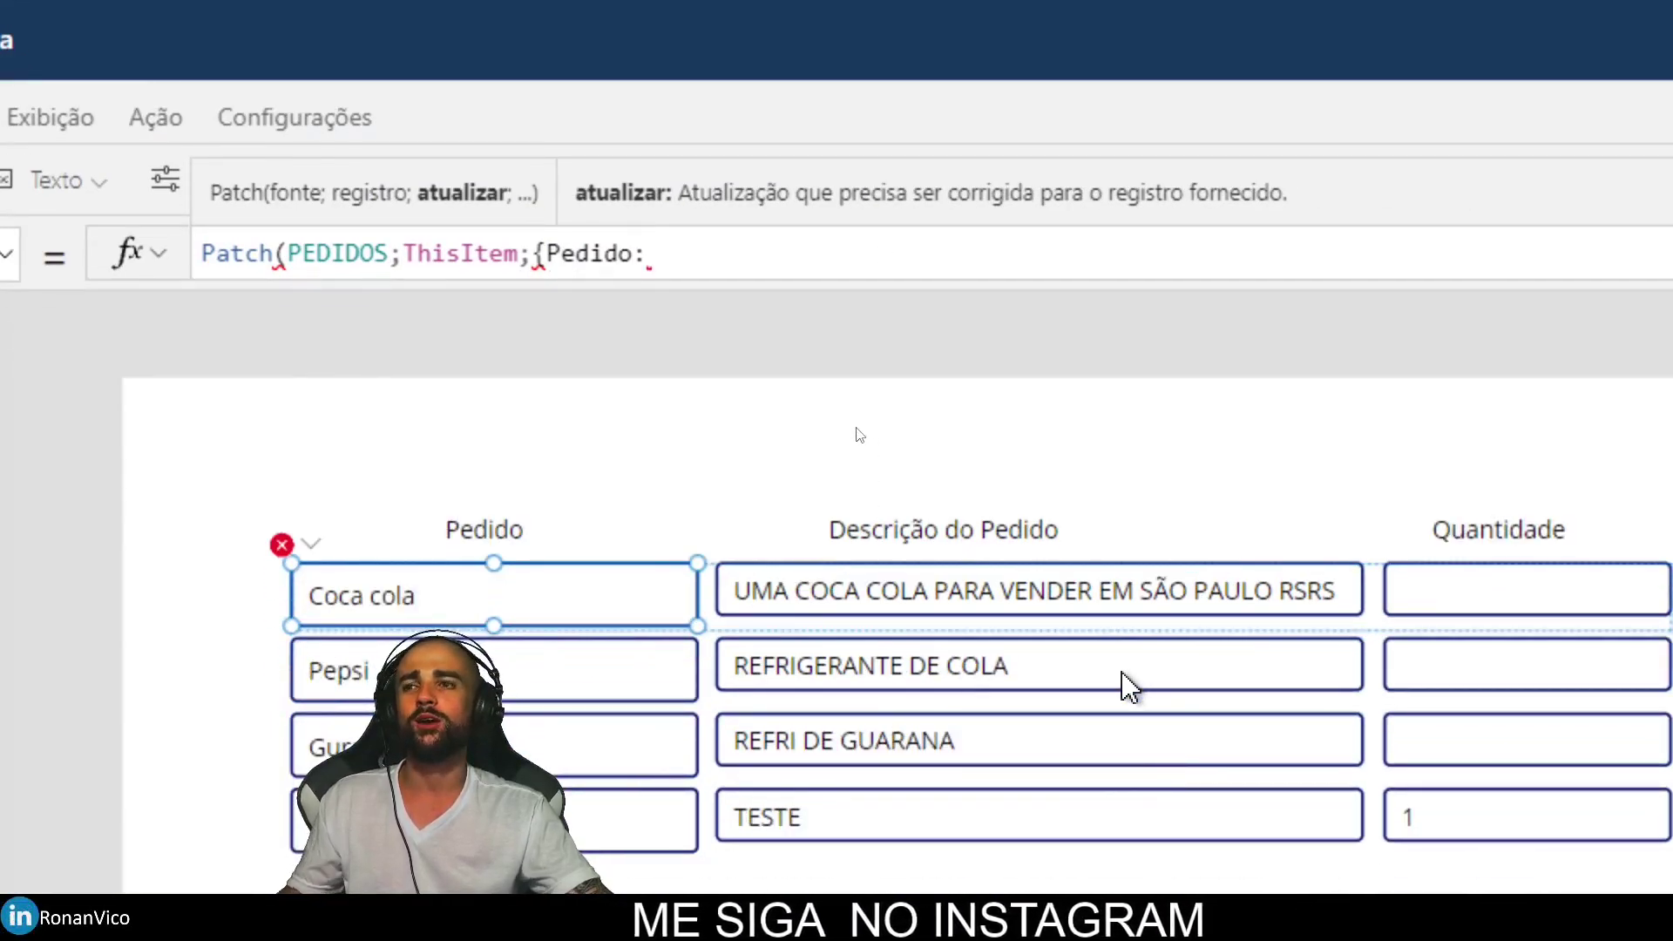
pyautogui.write('TXTPEDIDO')
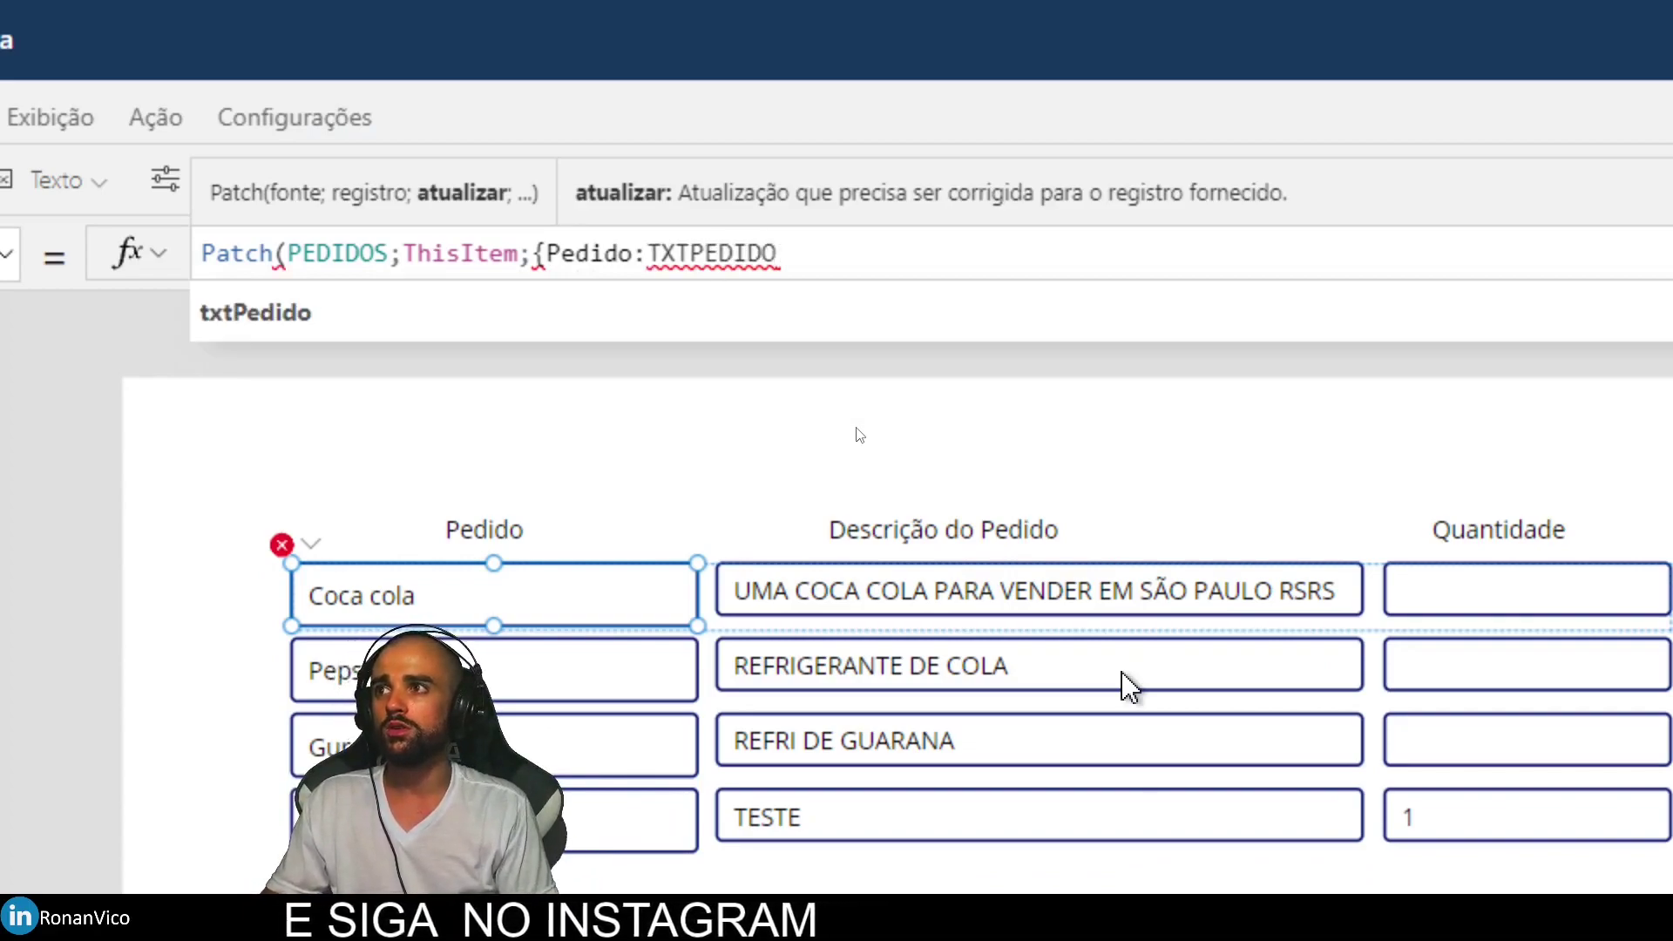
pyautogui.press('Tab')
pyautogui.write('.')
pyautogui.press('Tab')
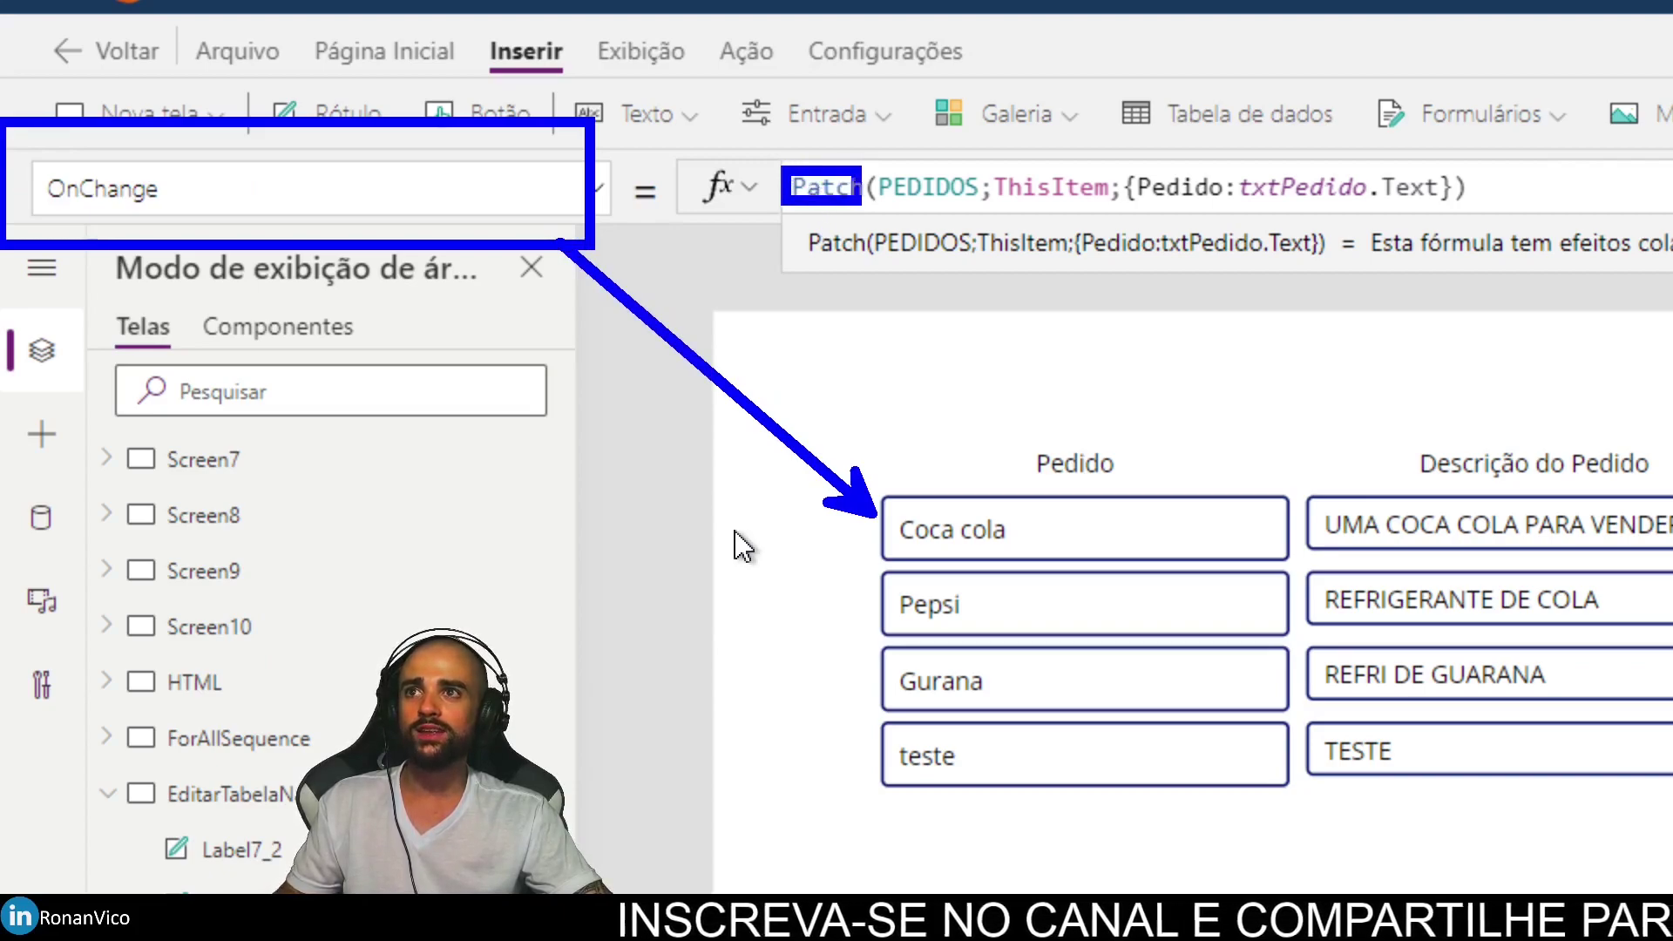
pyautogui.press('super+space')
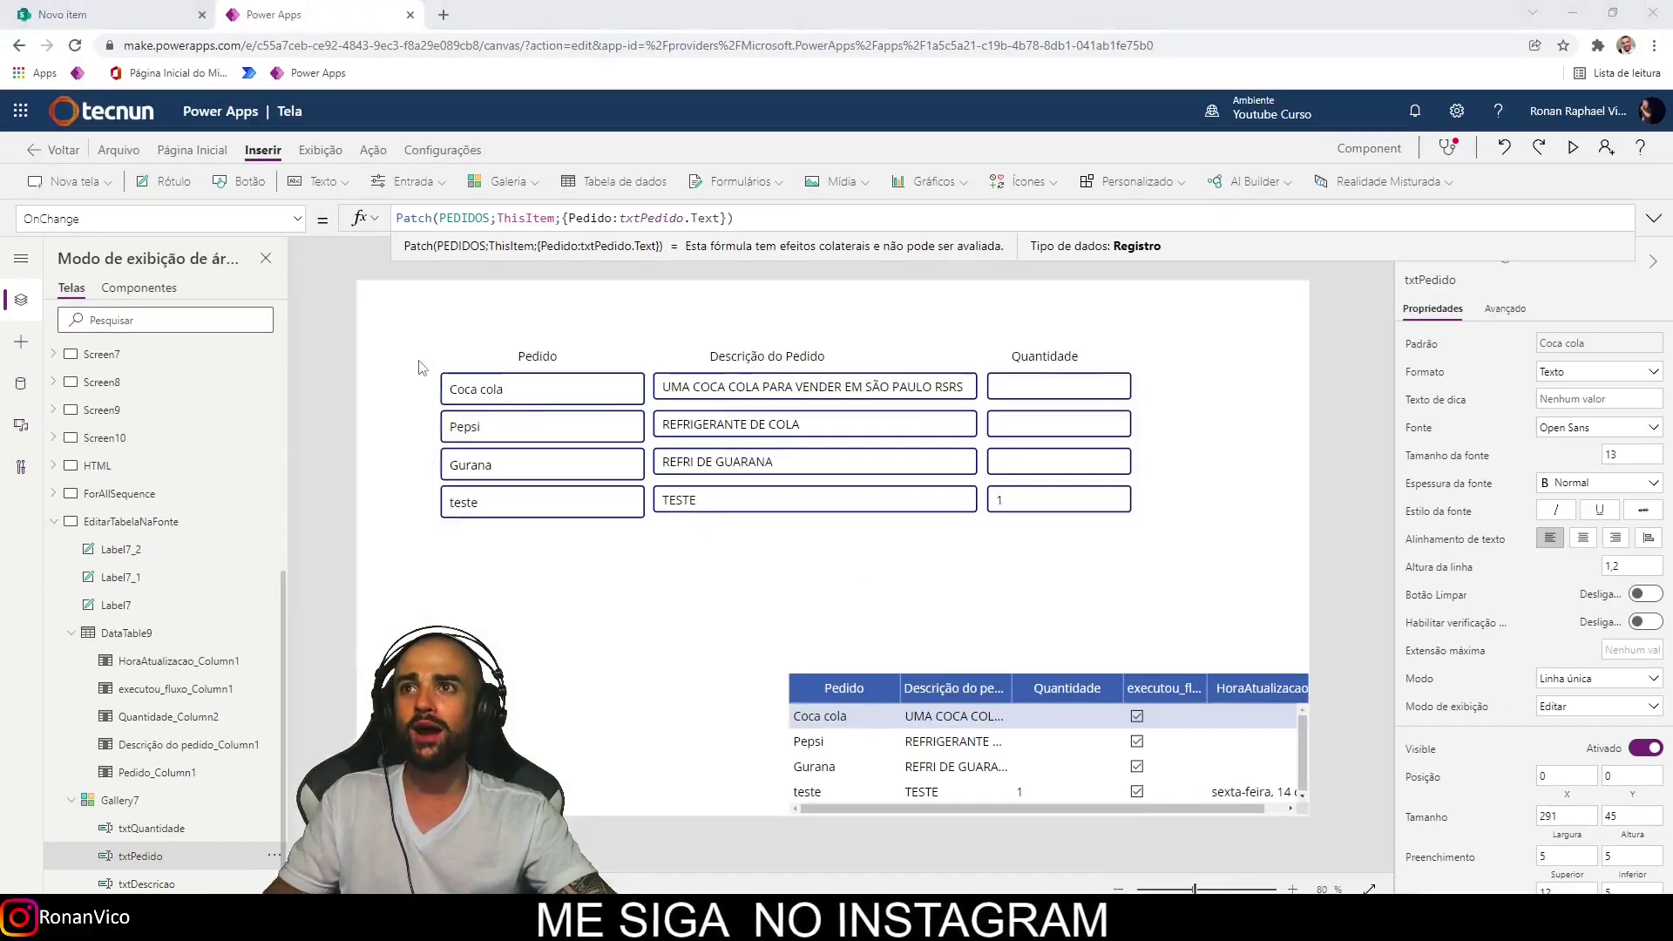
# Preview the app beside a separate SharePoint PEDIDOS window and type Coca cola com limão.
pyautogui.click(615, 482)
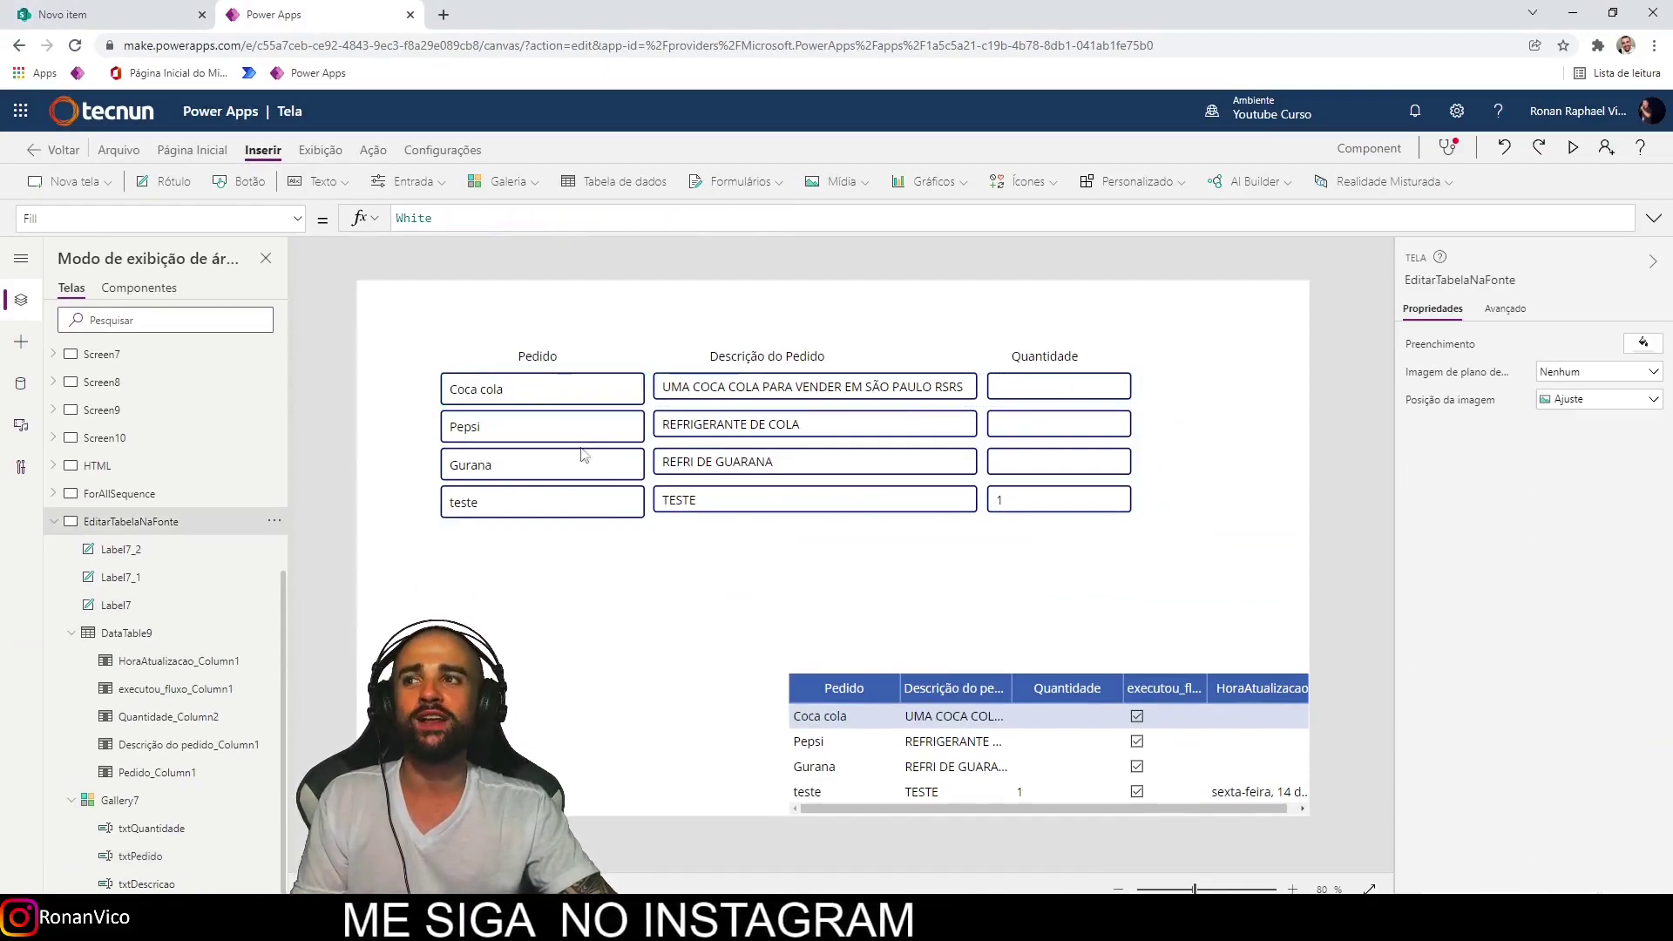
pyautogui.press('F5')
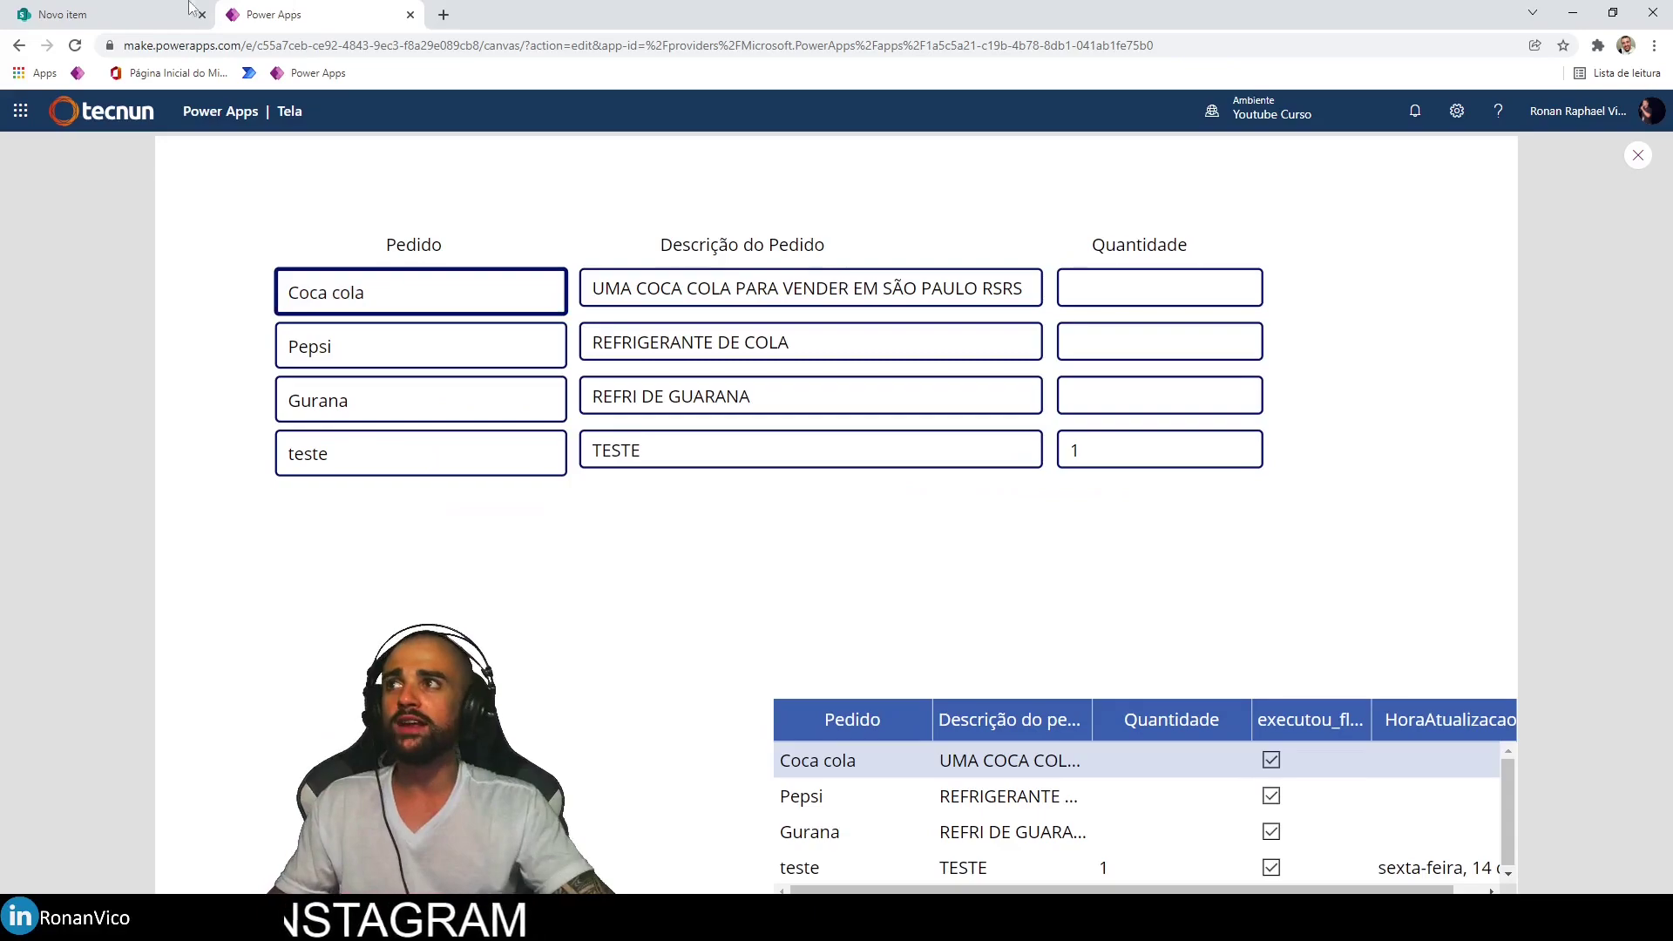
pyautogui.click(150, 15)
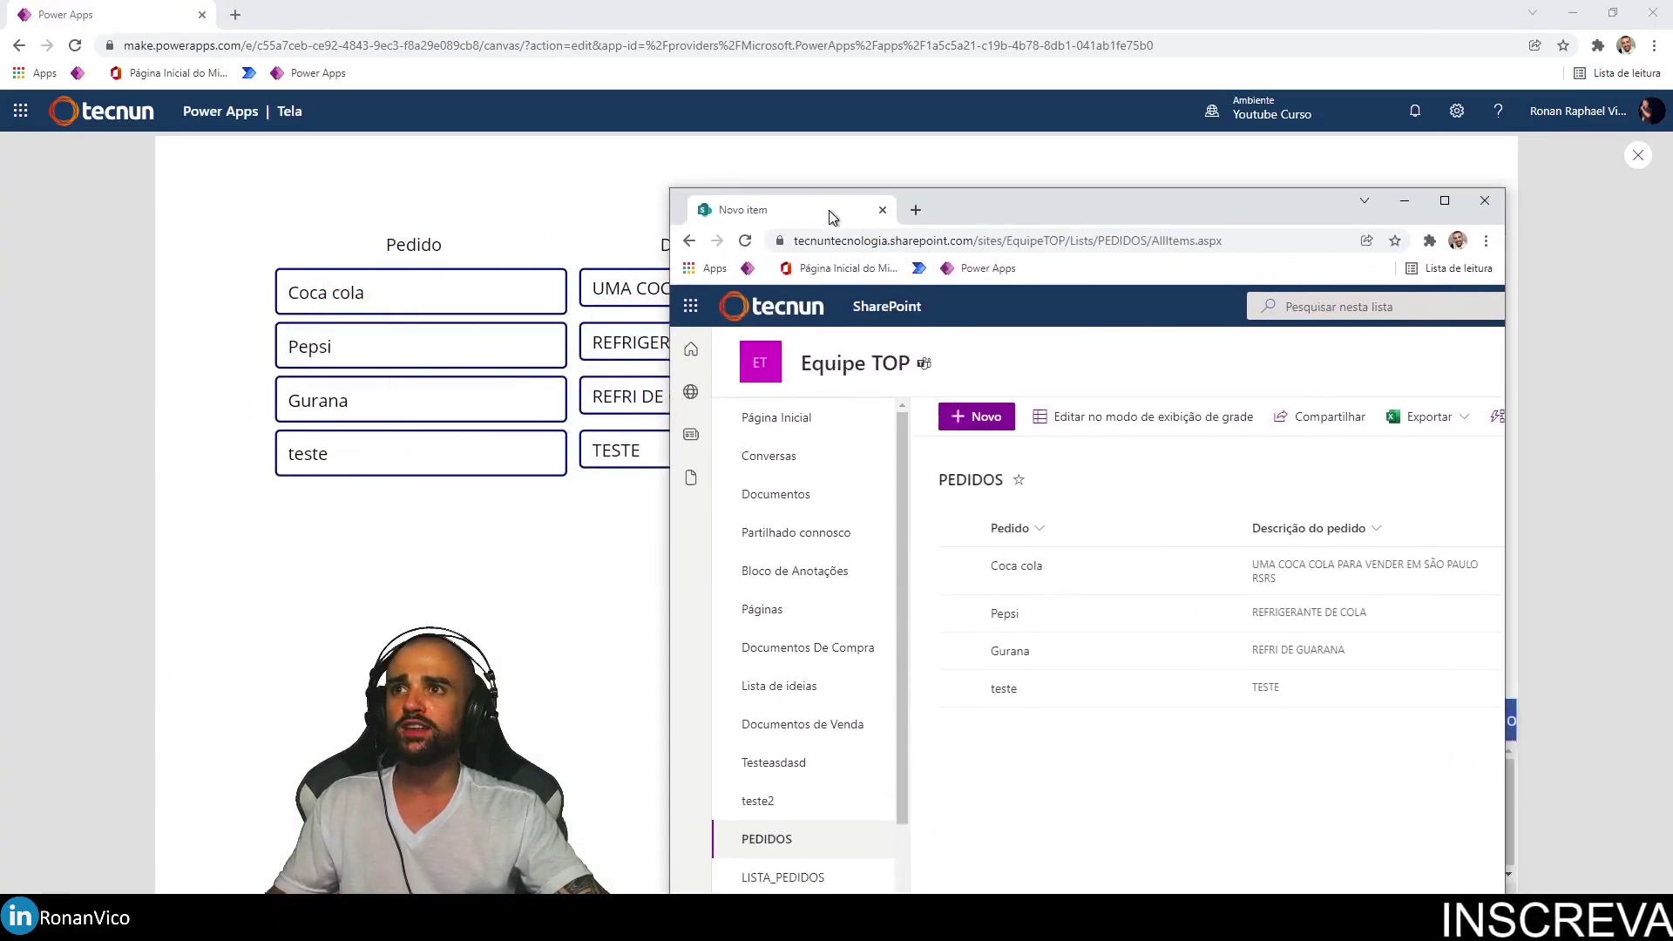
pyautogui.moveTo(159, 16); pyautogui.dragTo(908, 165)
pyautogui.doubleClick(970, 160)
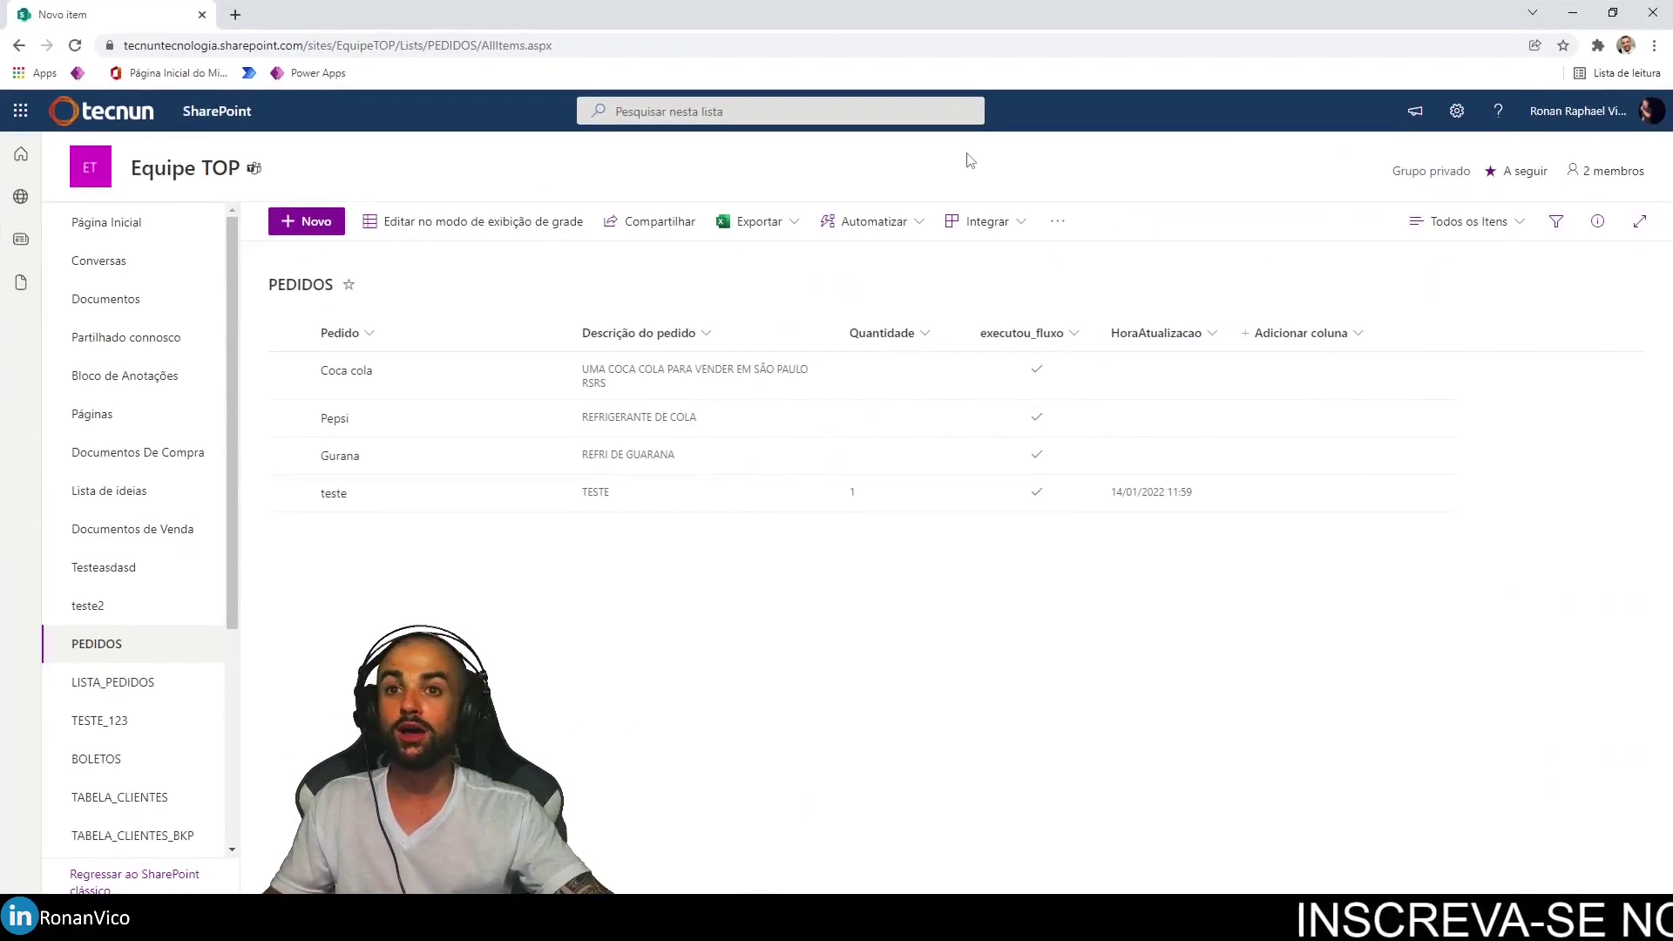
pyautogui.press('super+Right')
pyautogui.click(610, 276)
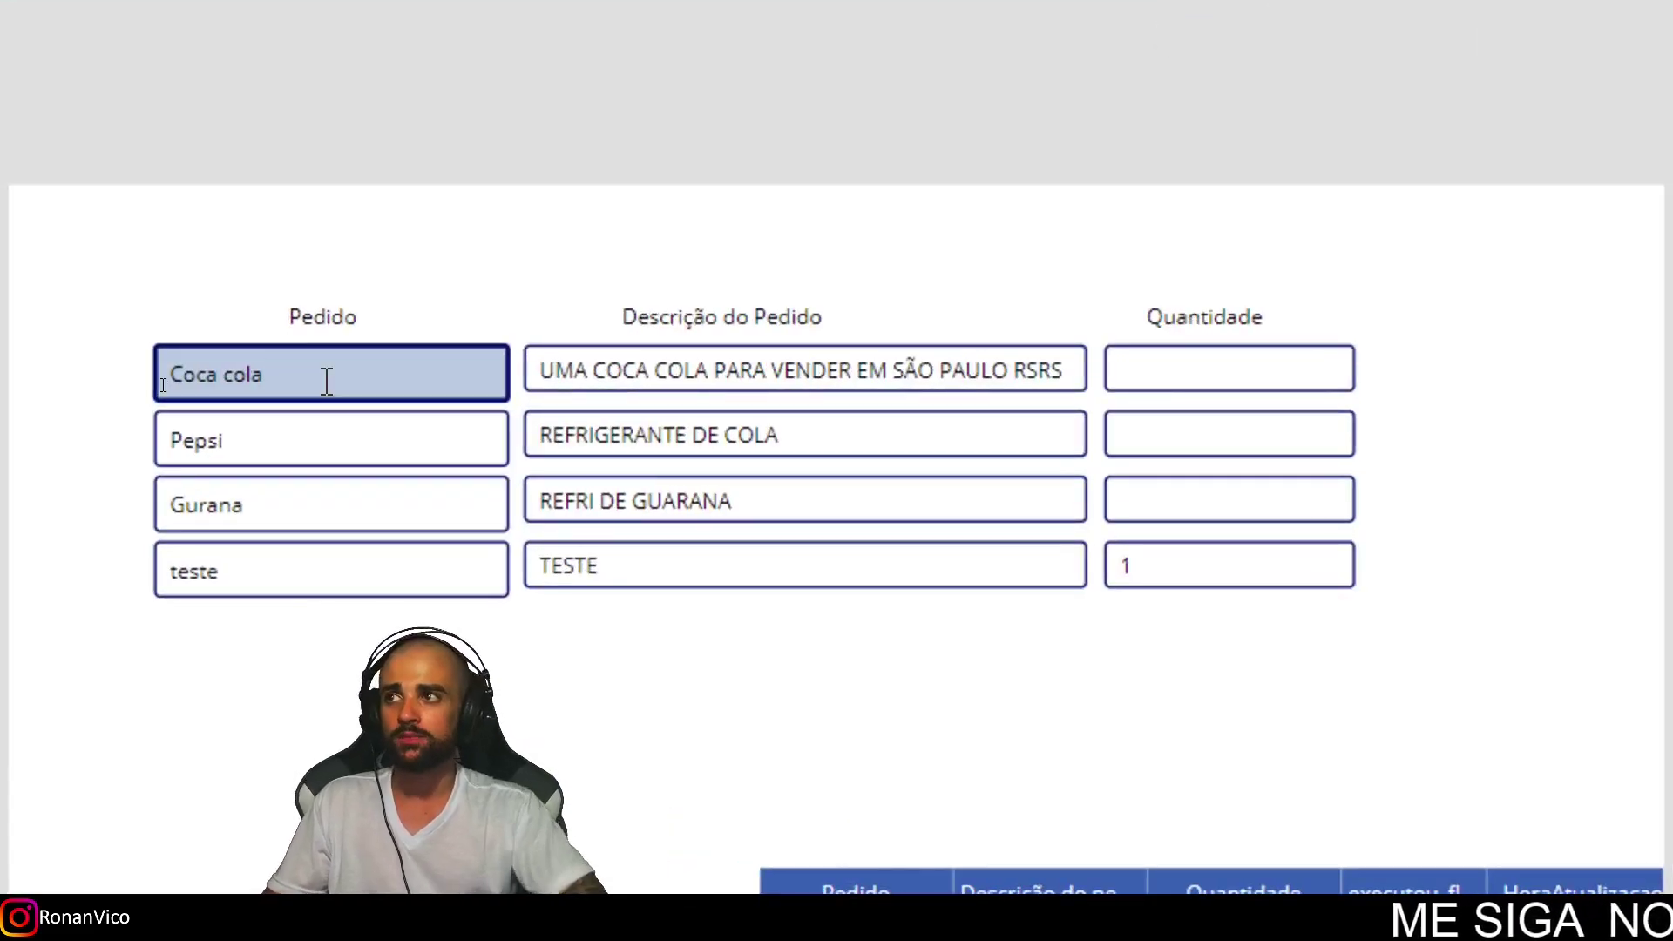
pyautogui.write('ão')
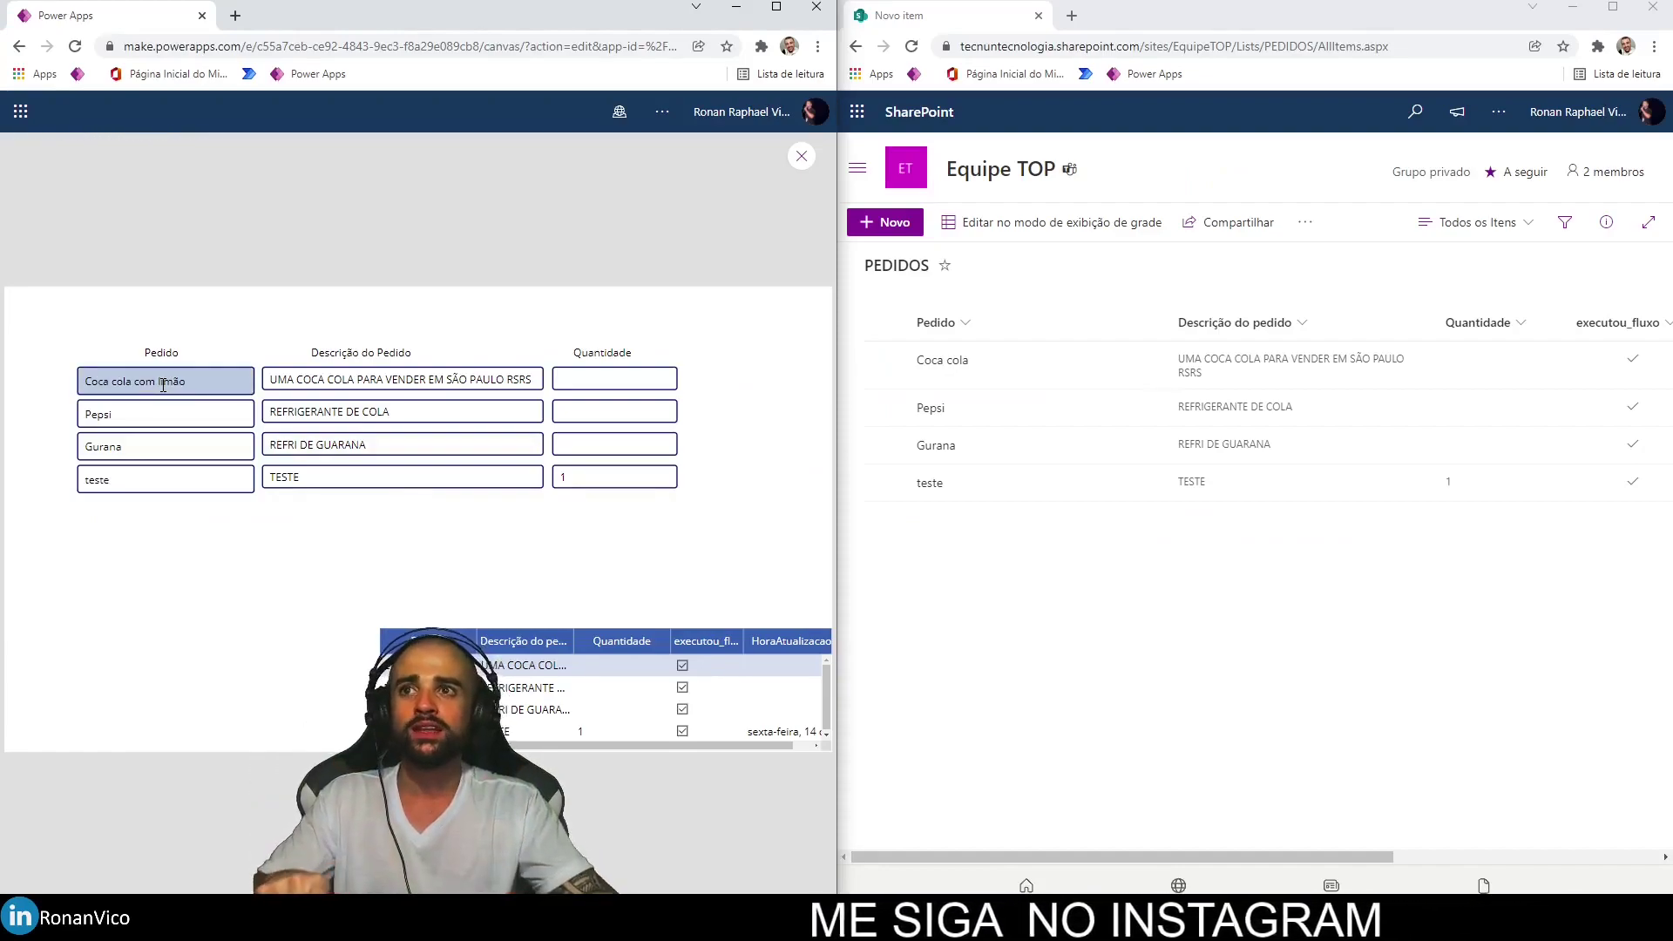
# Reload the SharePoint list to check the saved Coca cola com limão change.
pyautogui.click(1268, 586)
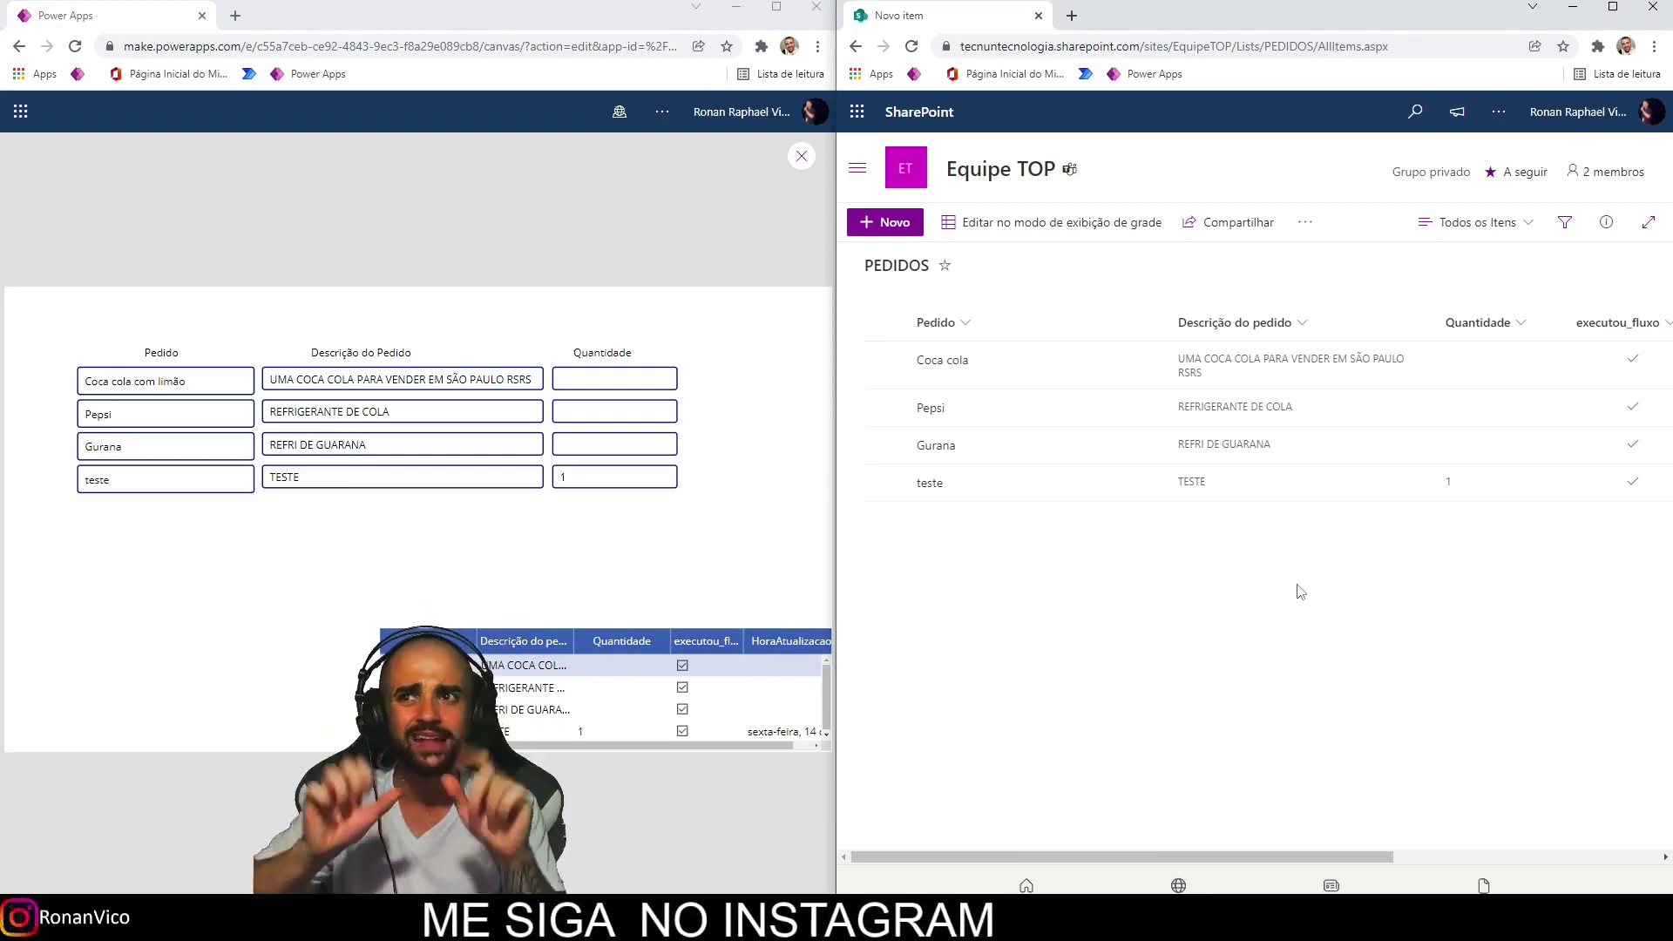
pyautogui.press('F5')
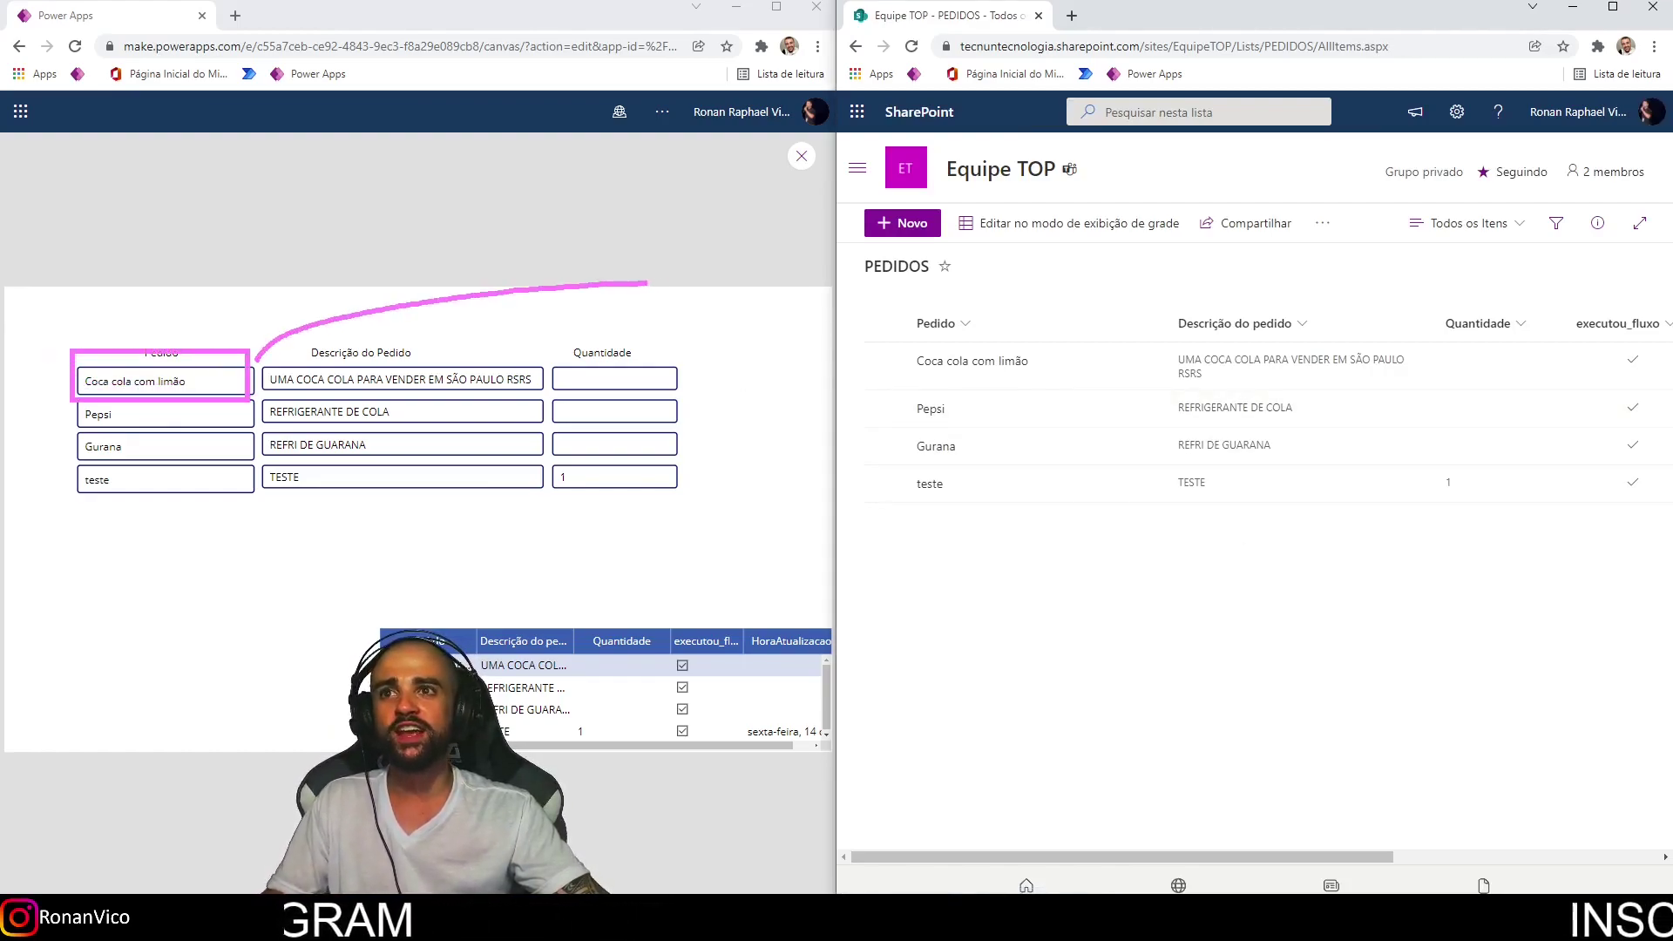
pyautogui.click(217, 376)
pyautogui.write('aça')
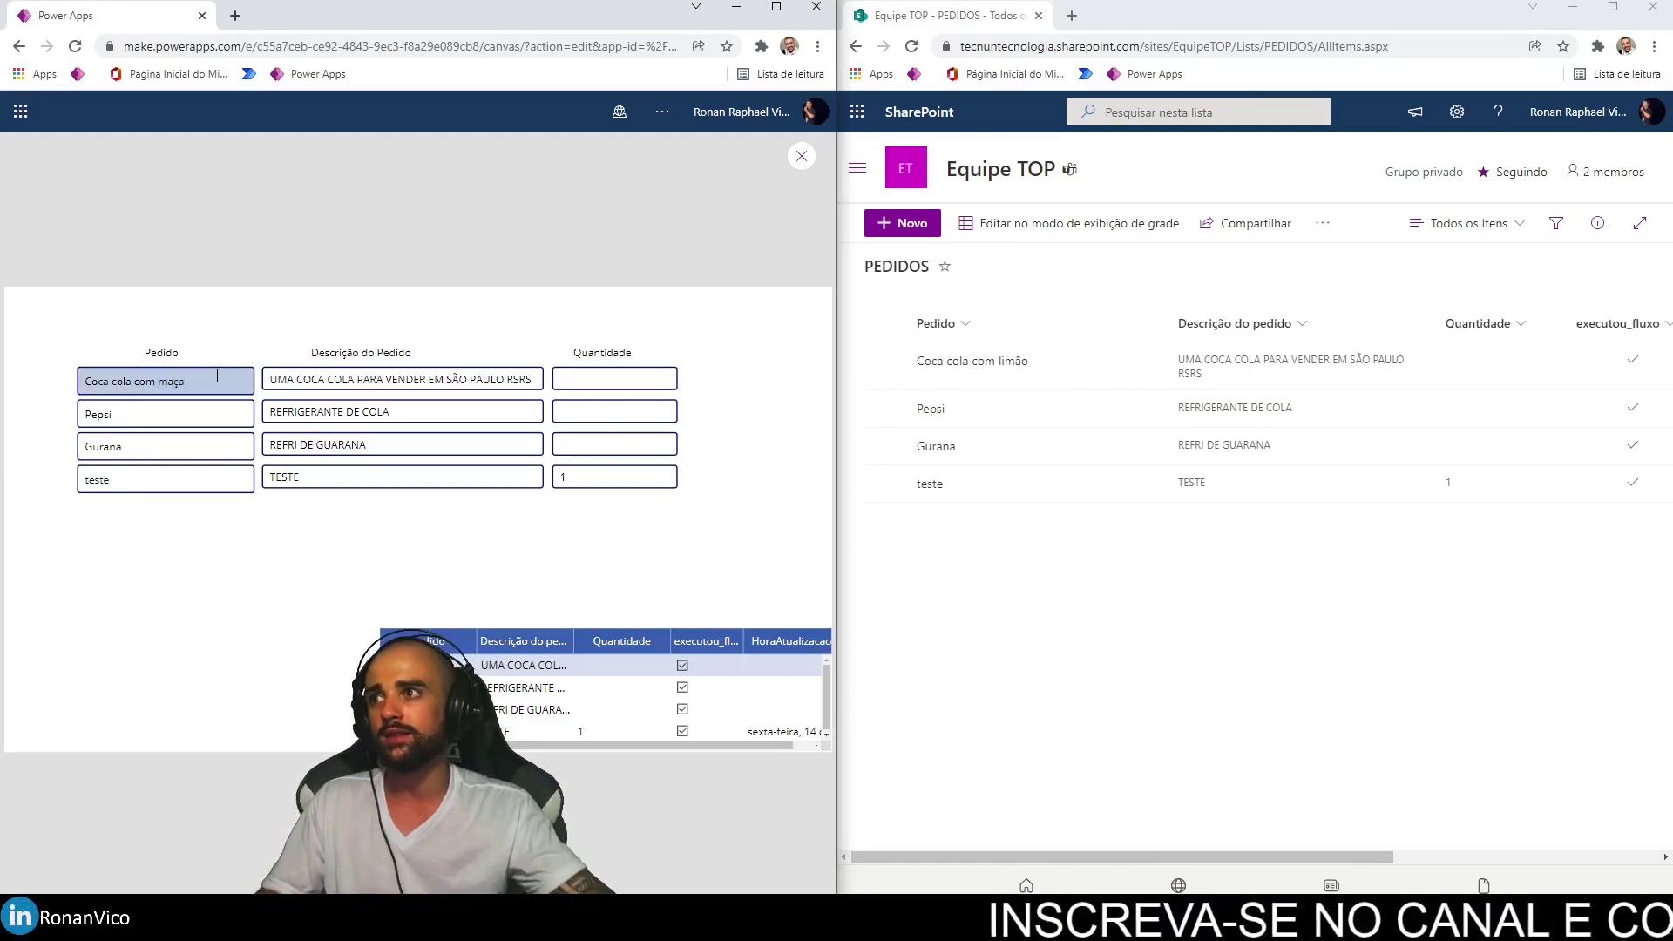
pyautogui.click(1037, 621)
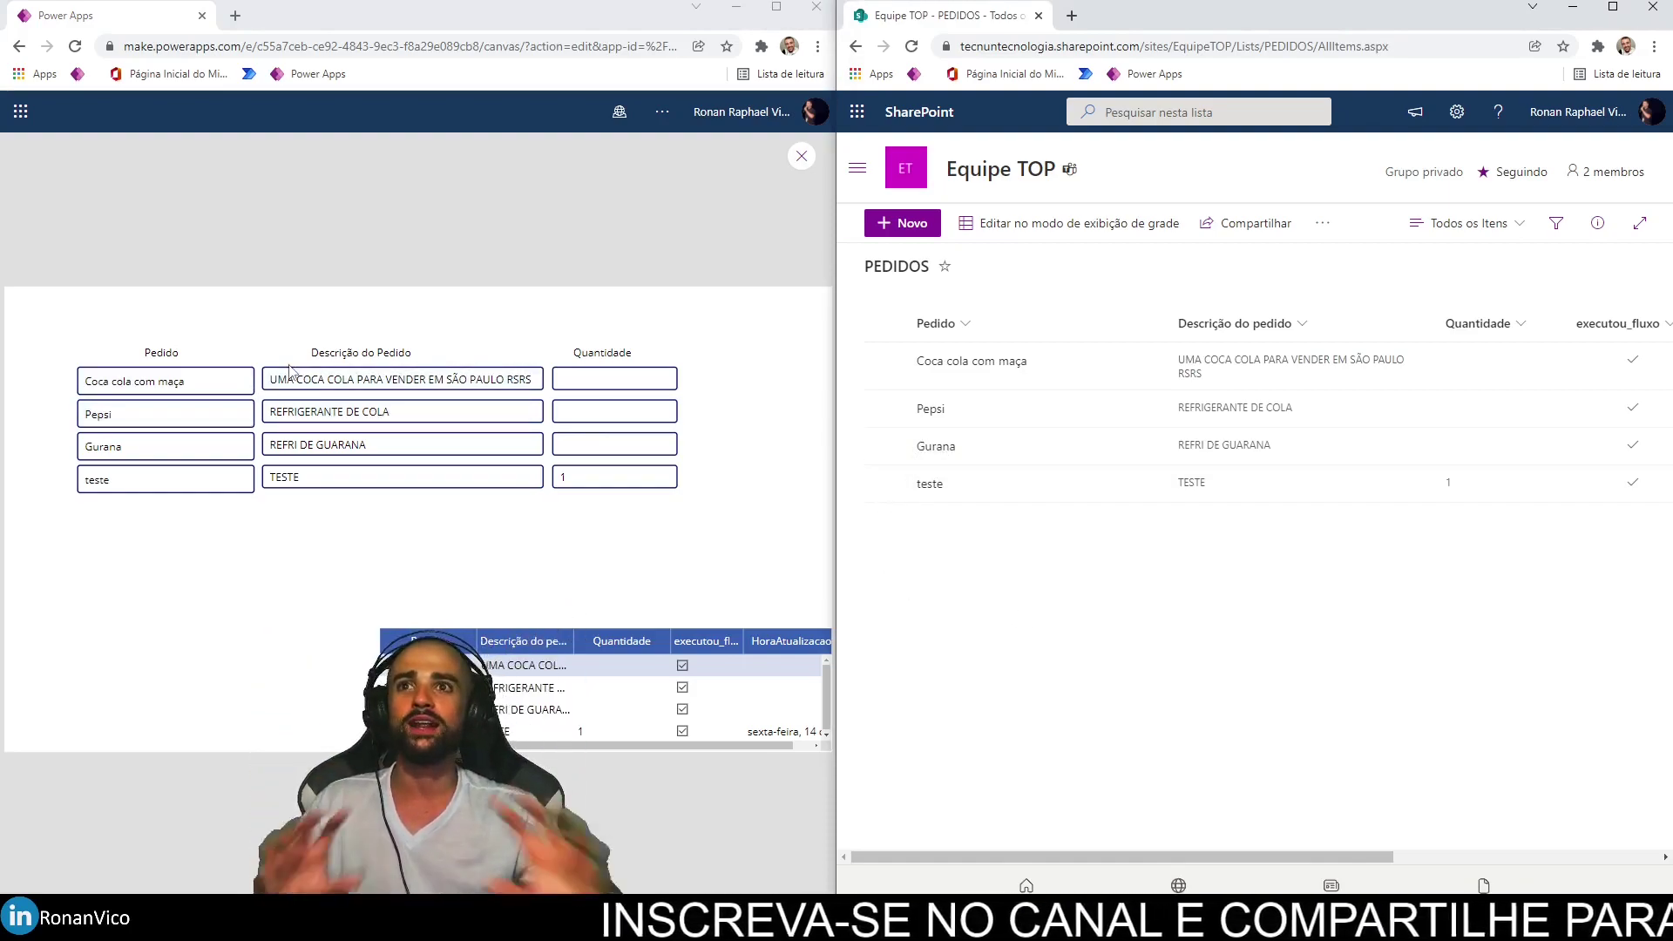
# Change the first order to Coca cola com pera and reload the list to verify.
pyautogui.click(185, 381)
pyautogui.moveTo(185, 381); pyautogui.dragTo(143, 381)
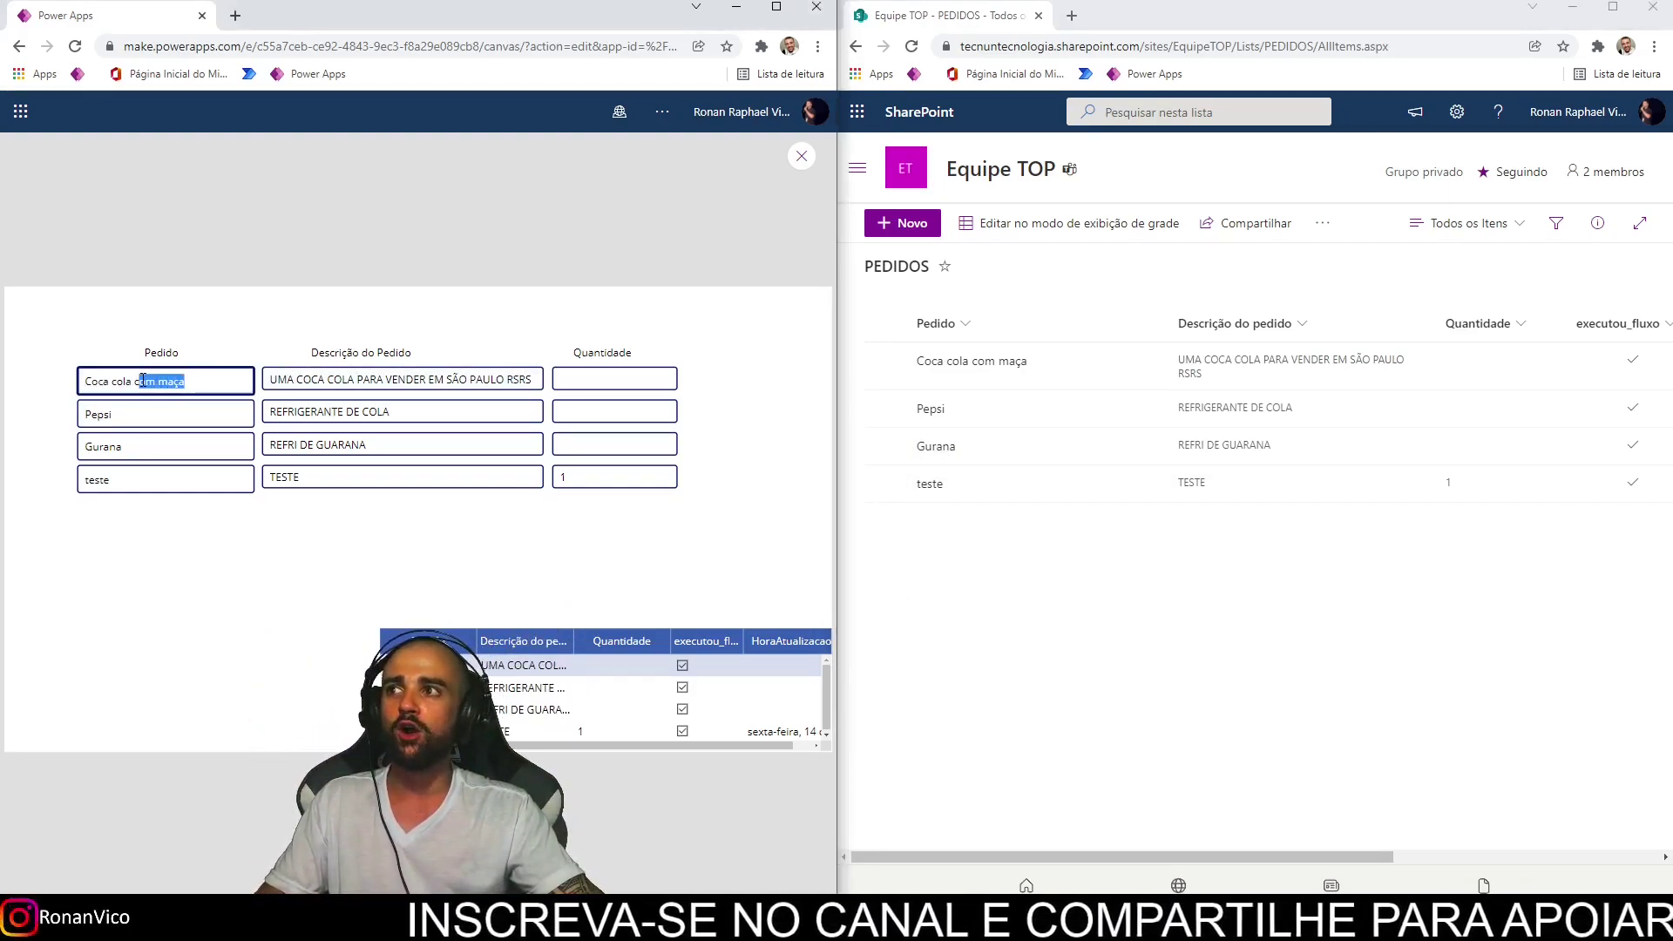
pyautogui.write('om ')
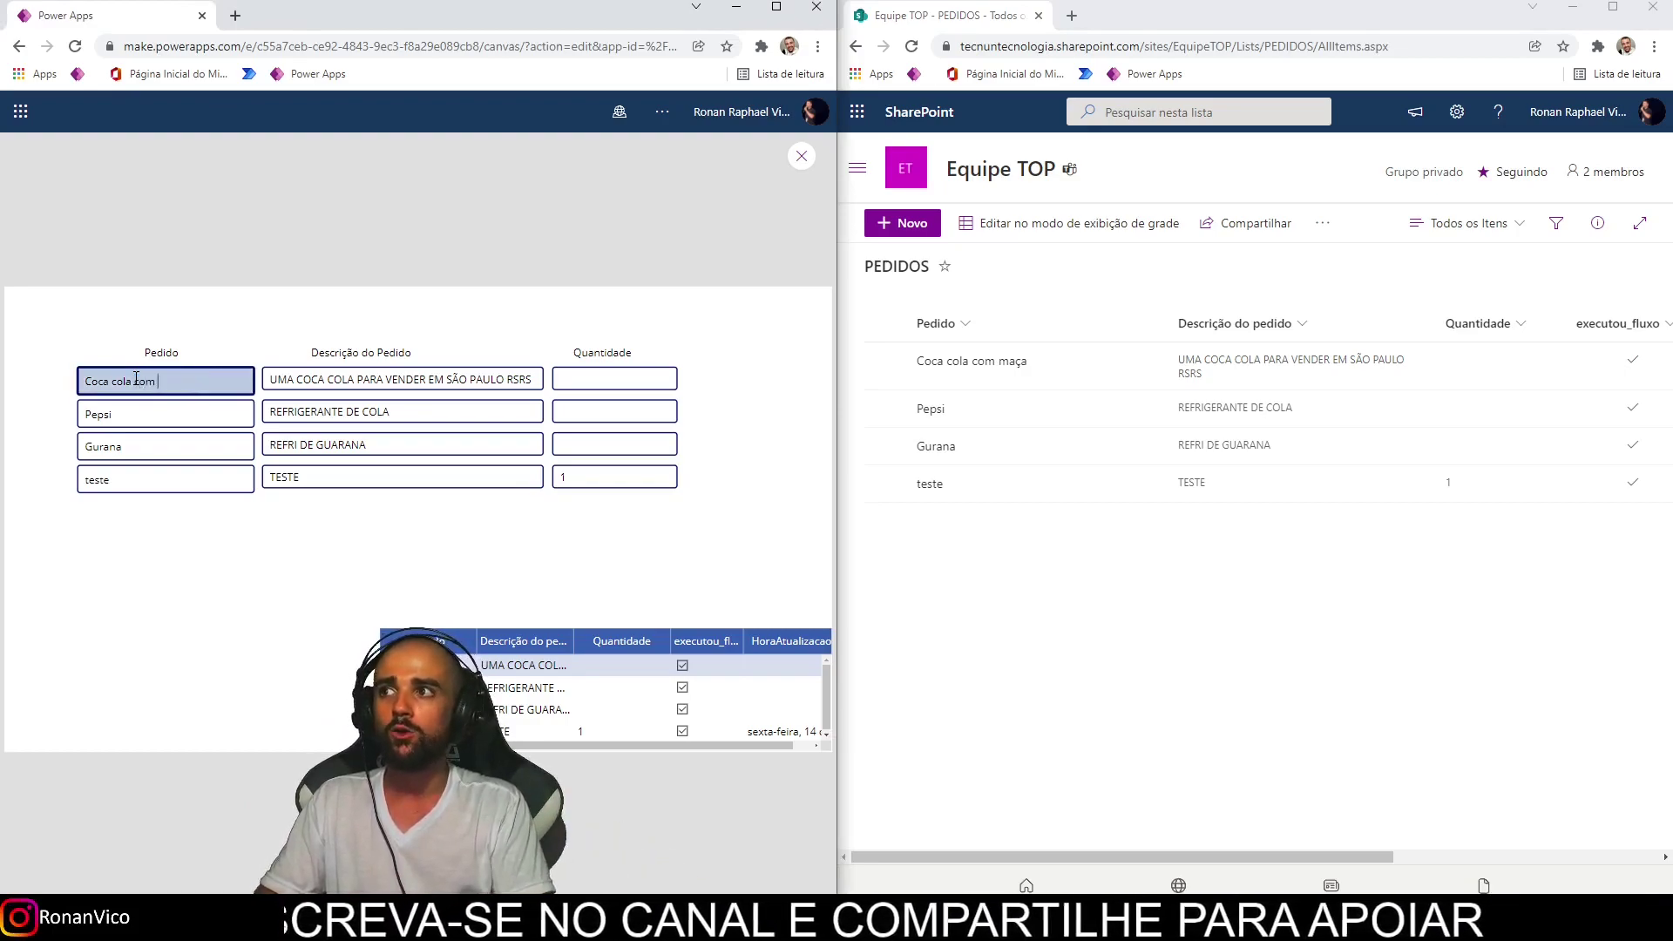
pyautogui.write('pera')
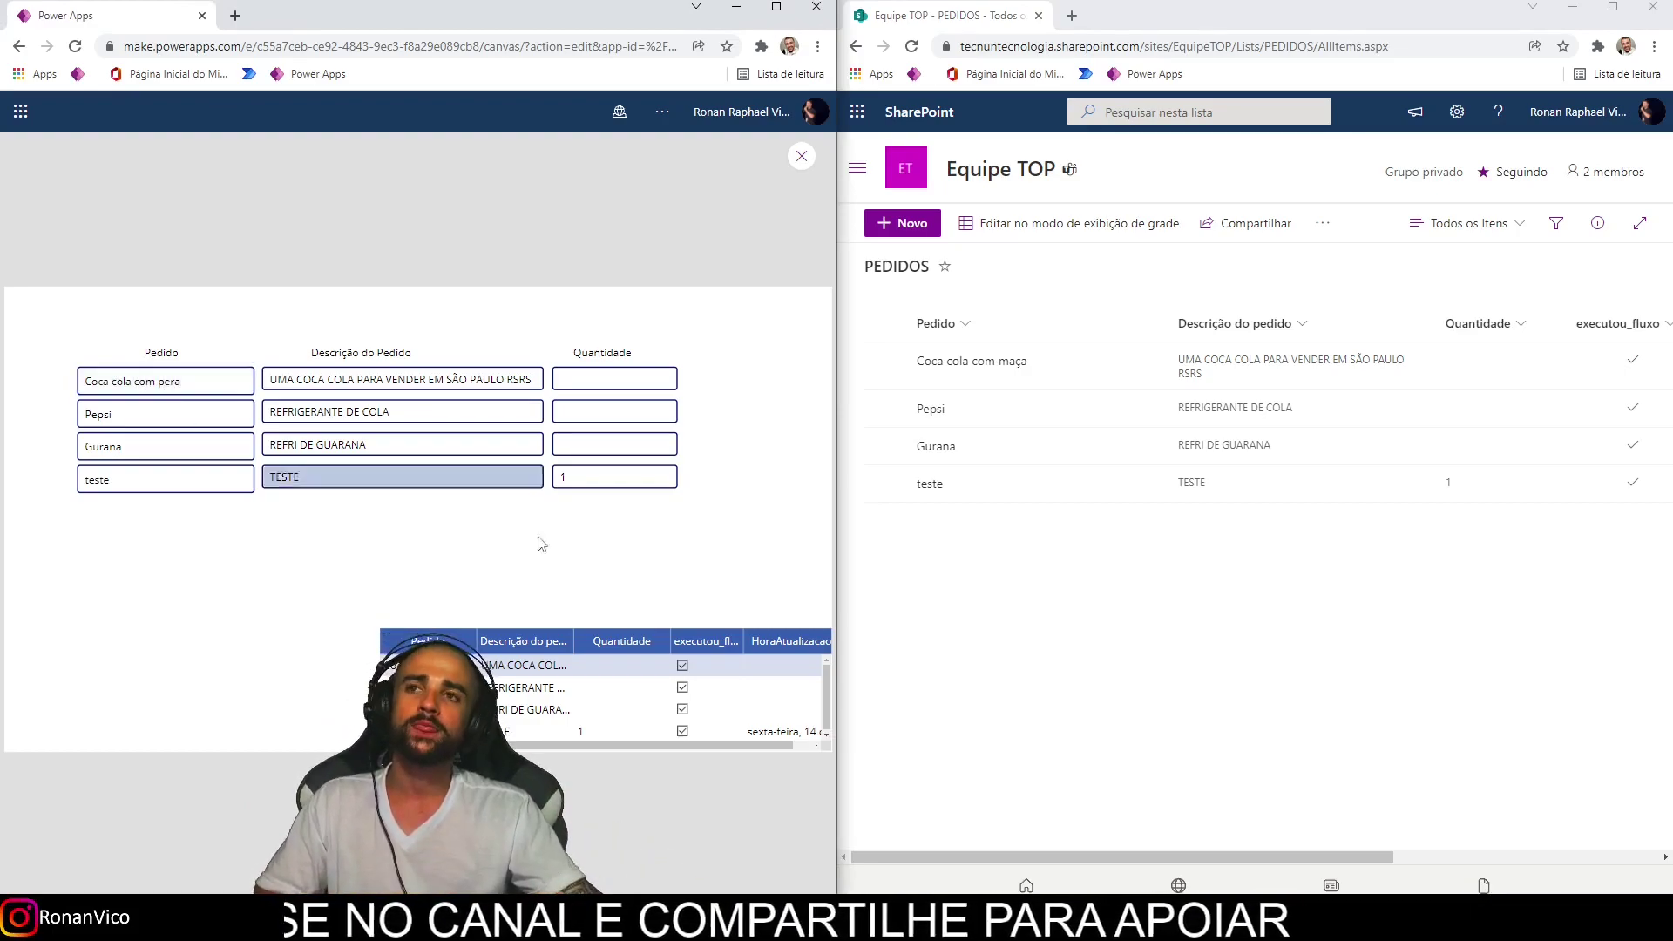
pyautogui.click(1015, 641)
pyautogui.press('F5')
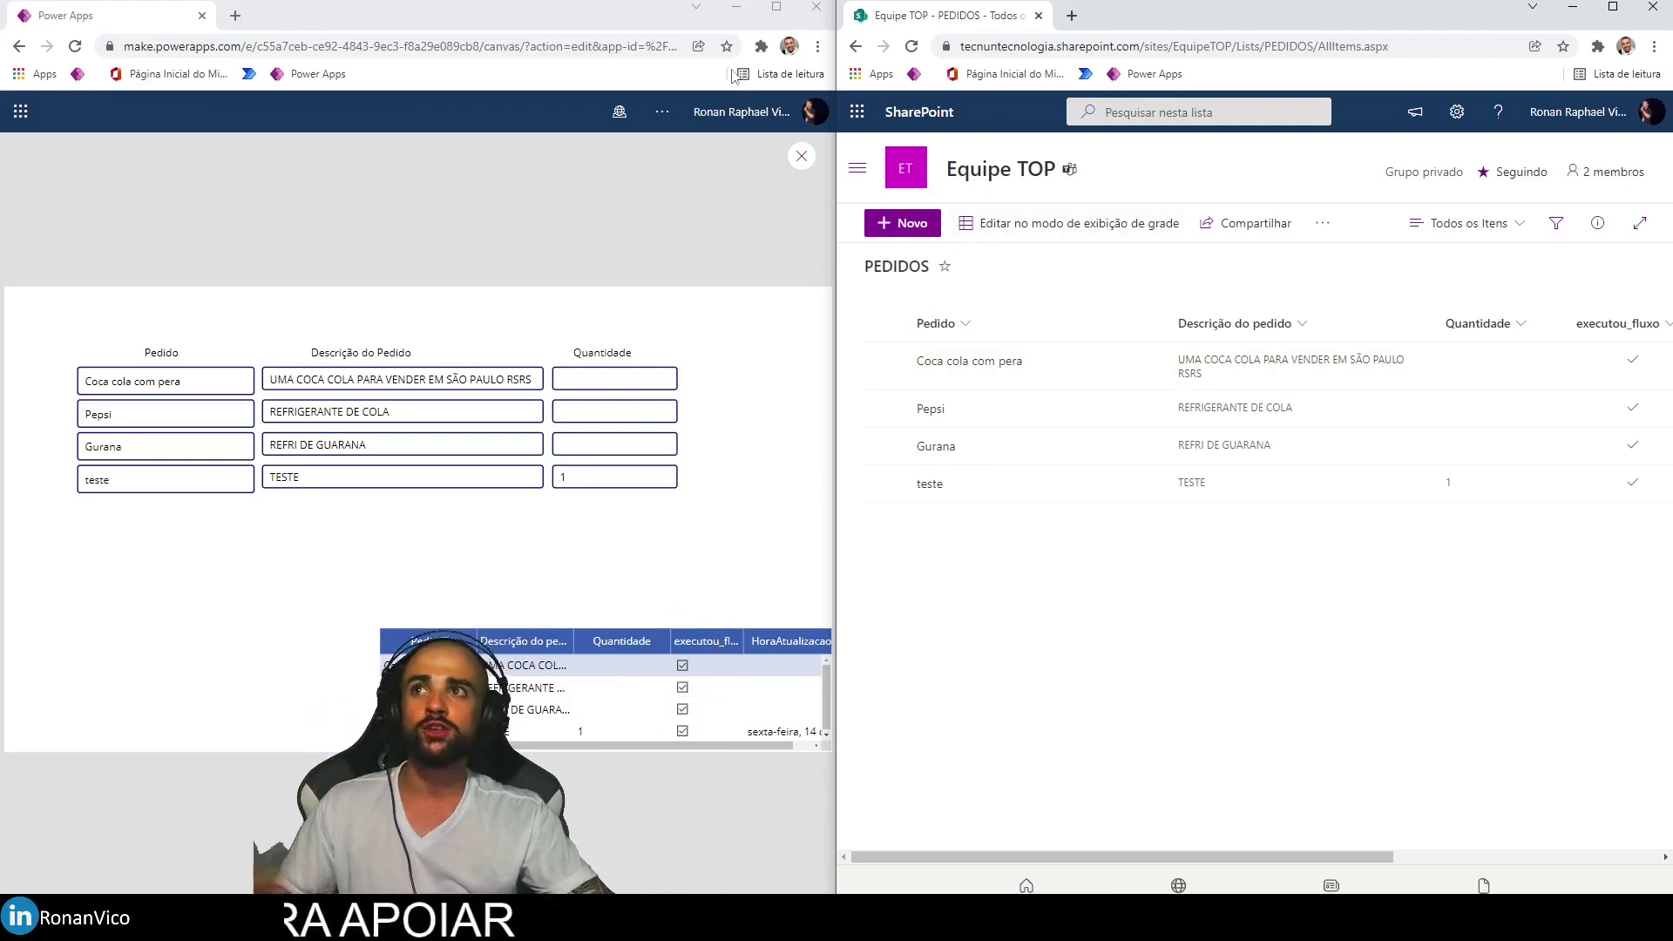
pyautogui.click(776, 8)
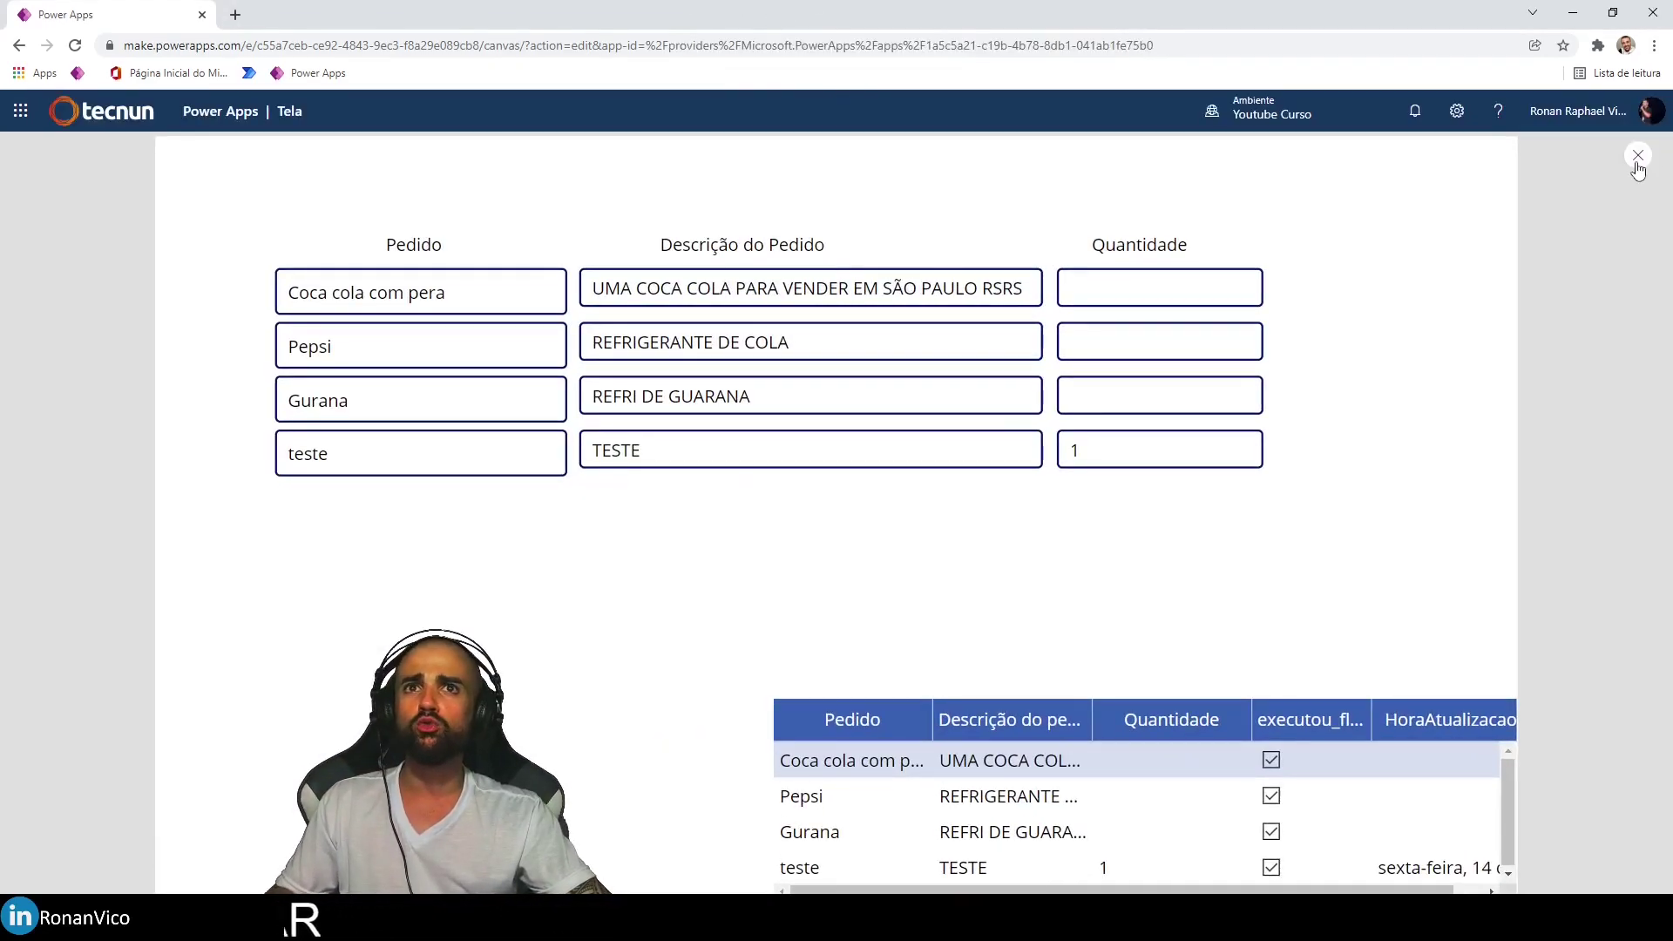
# Copy the Pedido Patch formula and switch the description input to its OnChange property.
pyautogui.click(1639, 157)
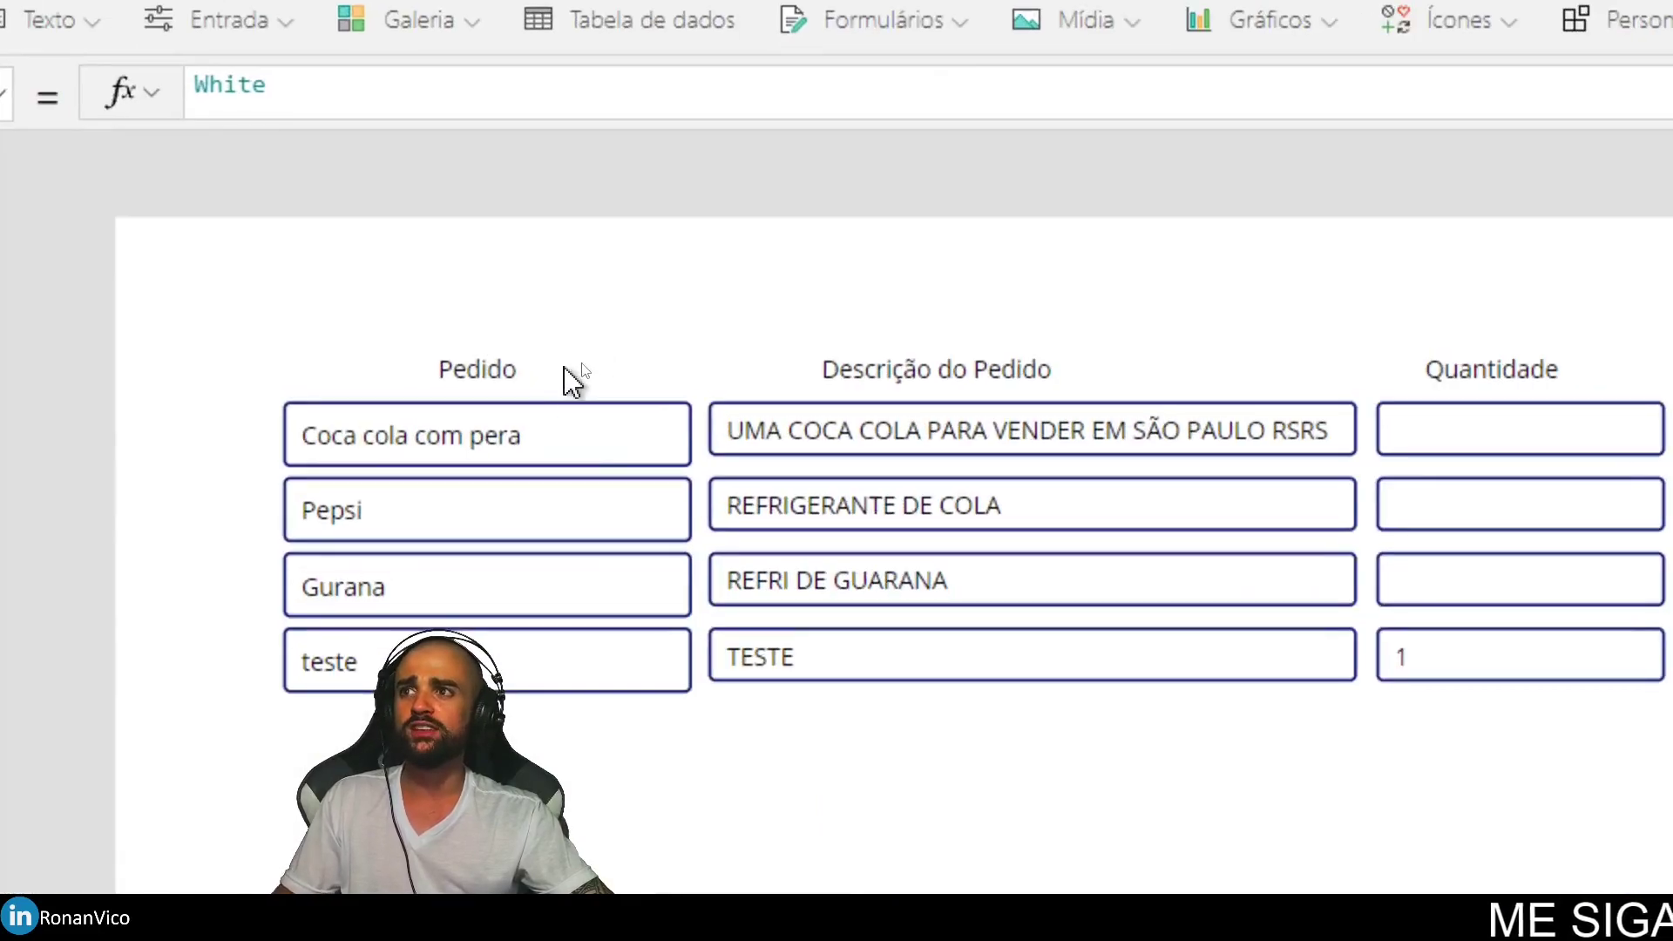
pyautogui.click(580, 435)
pyautogui.click(872, 92)
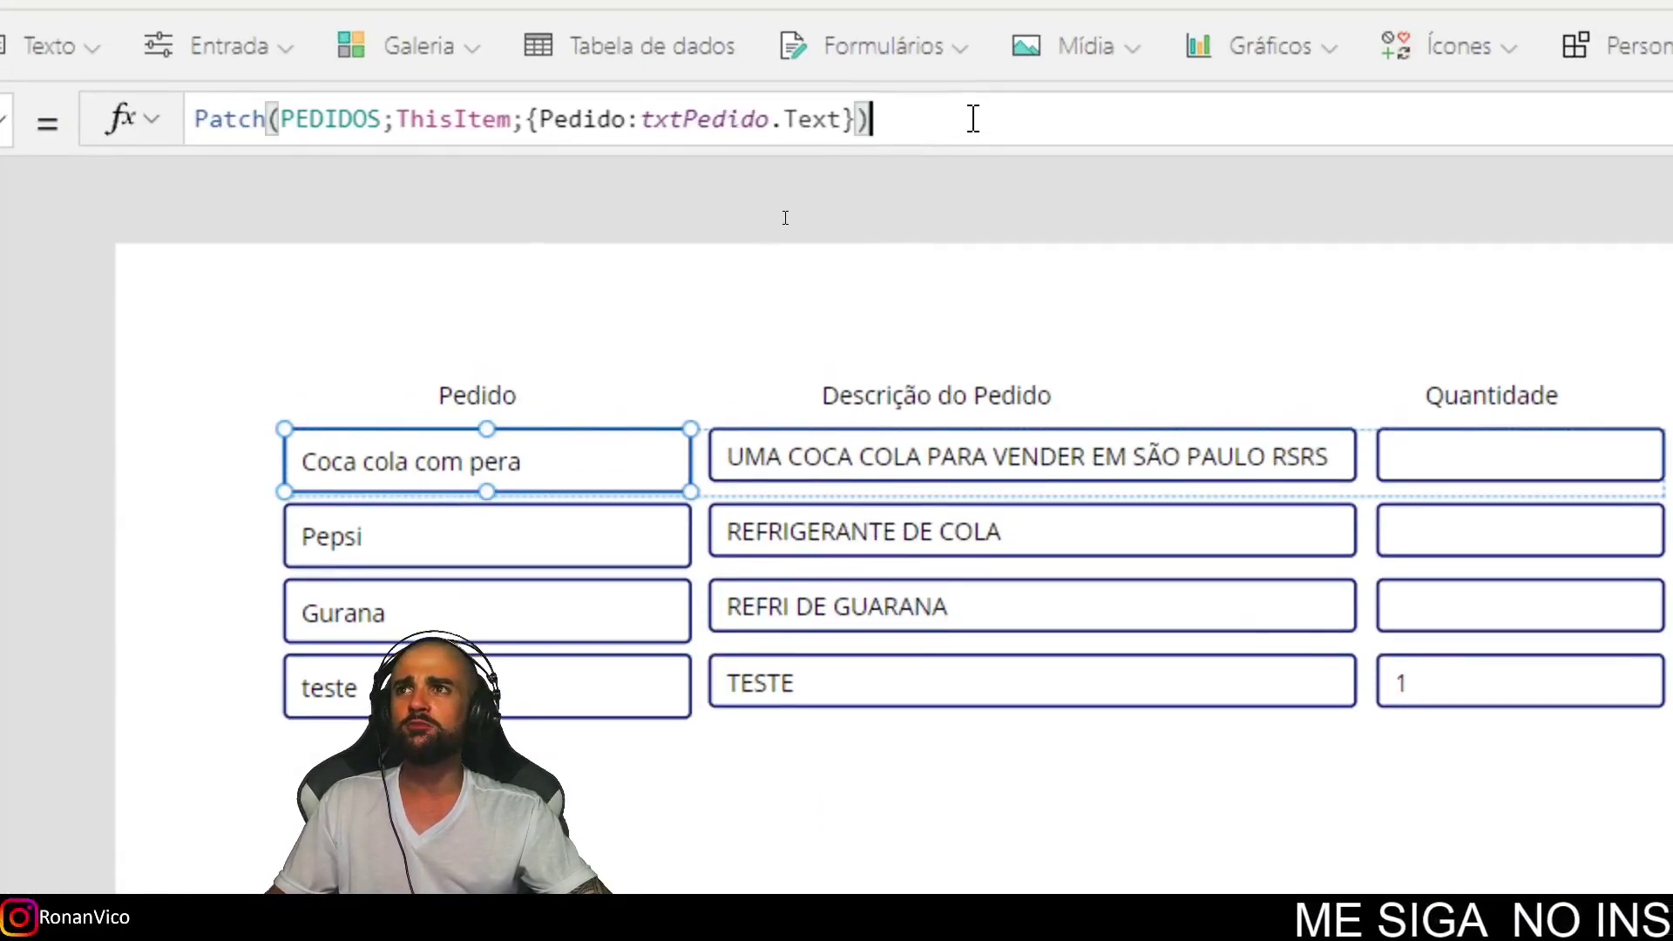
pyautogui.moveTo(871, 118); pyautogui.dragTo(194, 119)
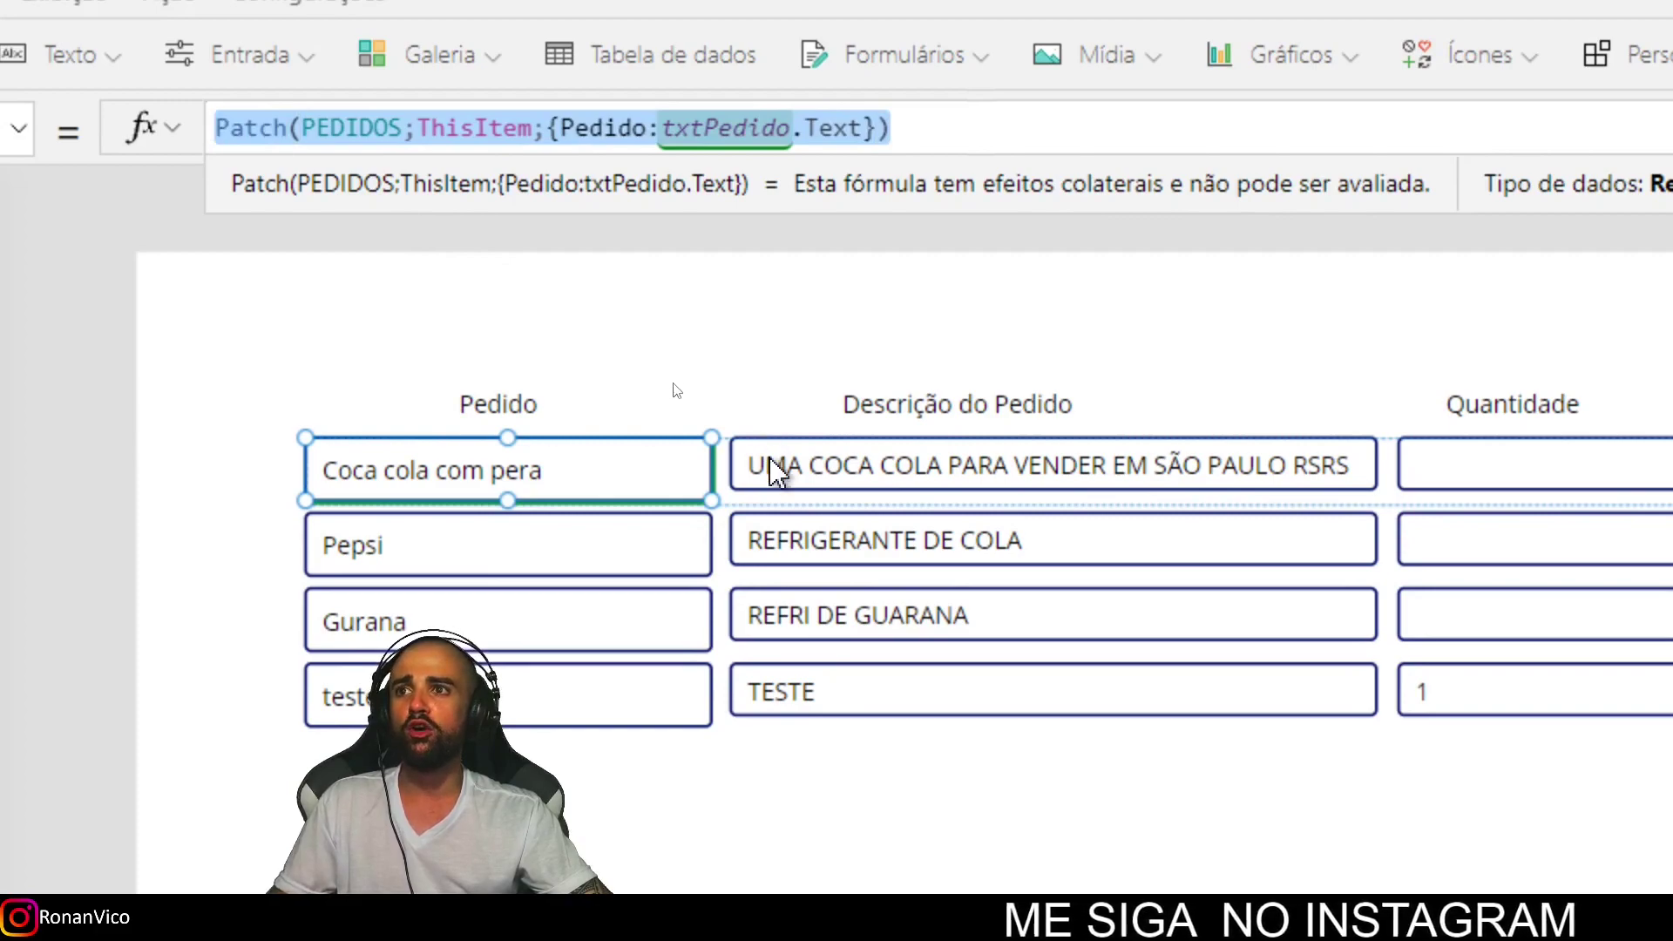
pyautogui.click(771, 471)
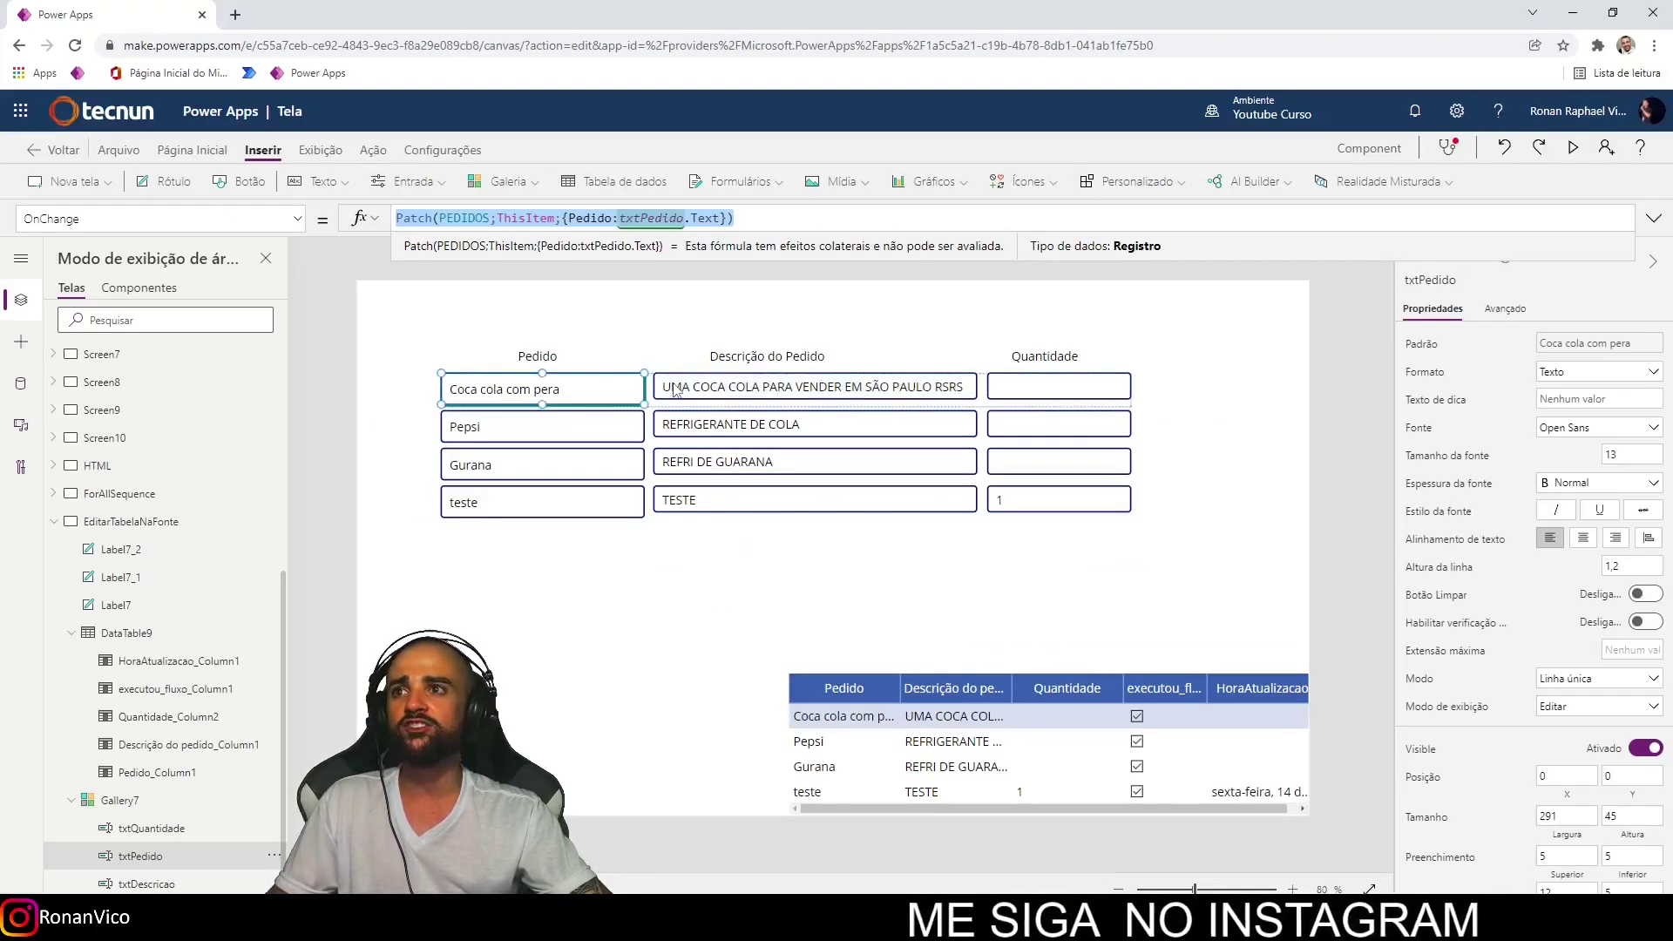
pyautogui.click(196, 219)
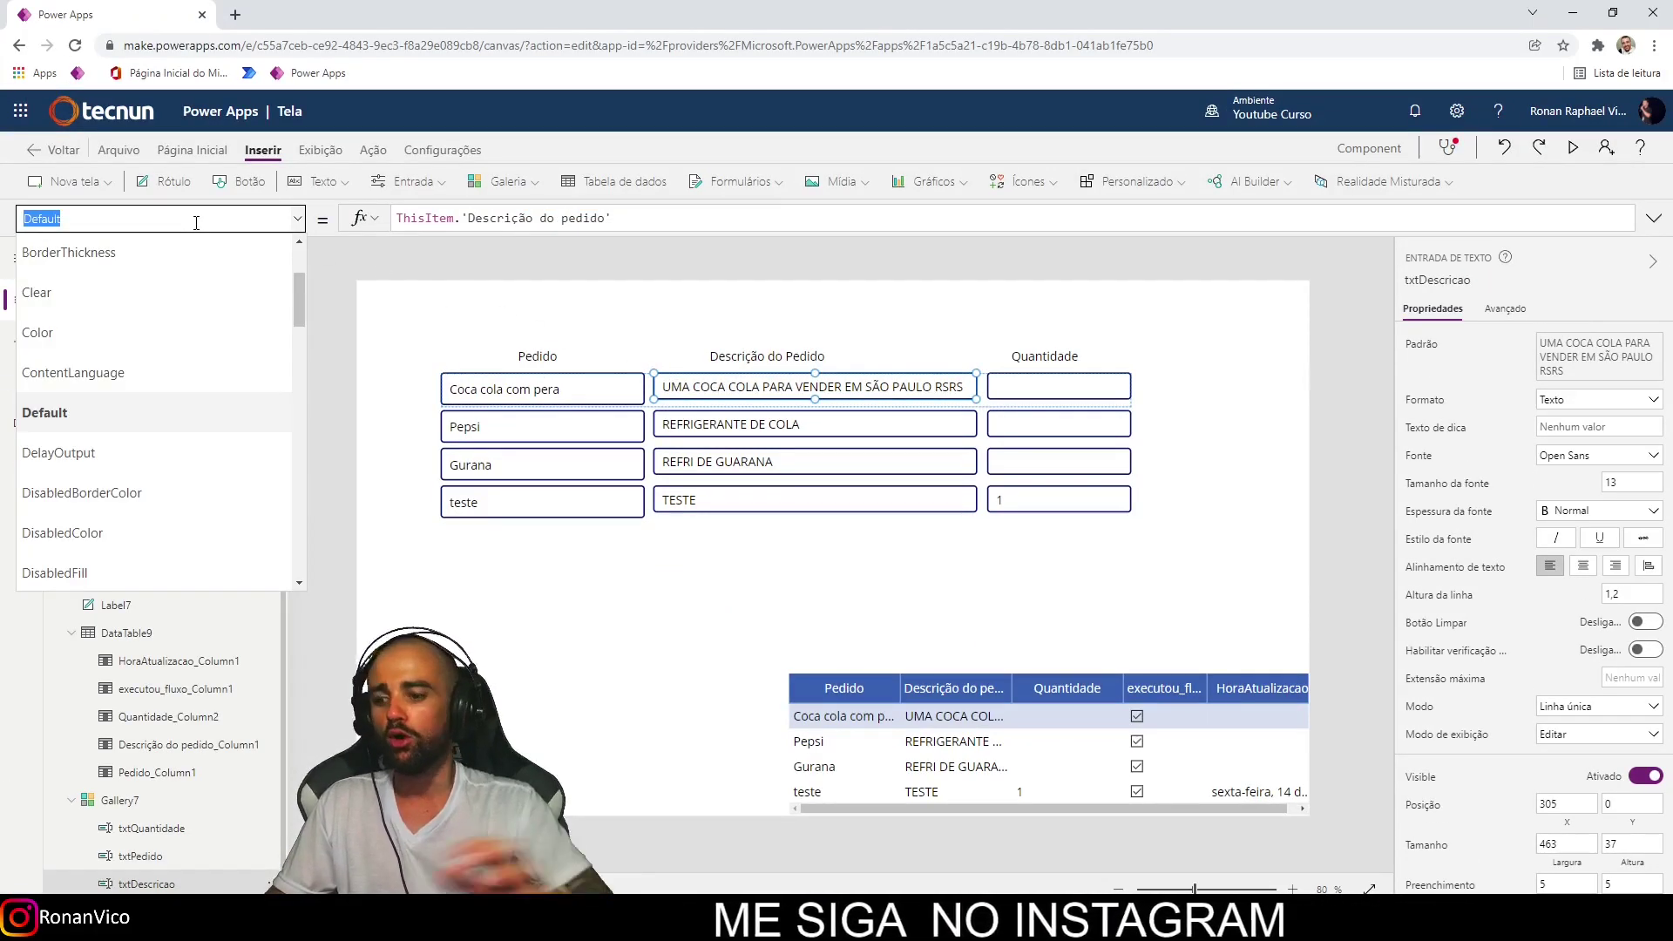
pyautogui.write('OnChange')
pyautogui.press('Return')
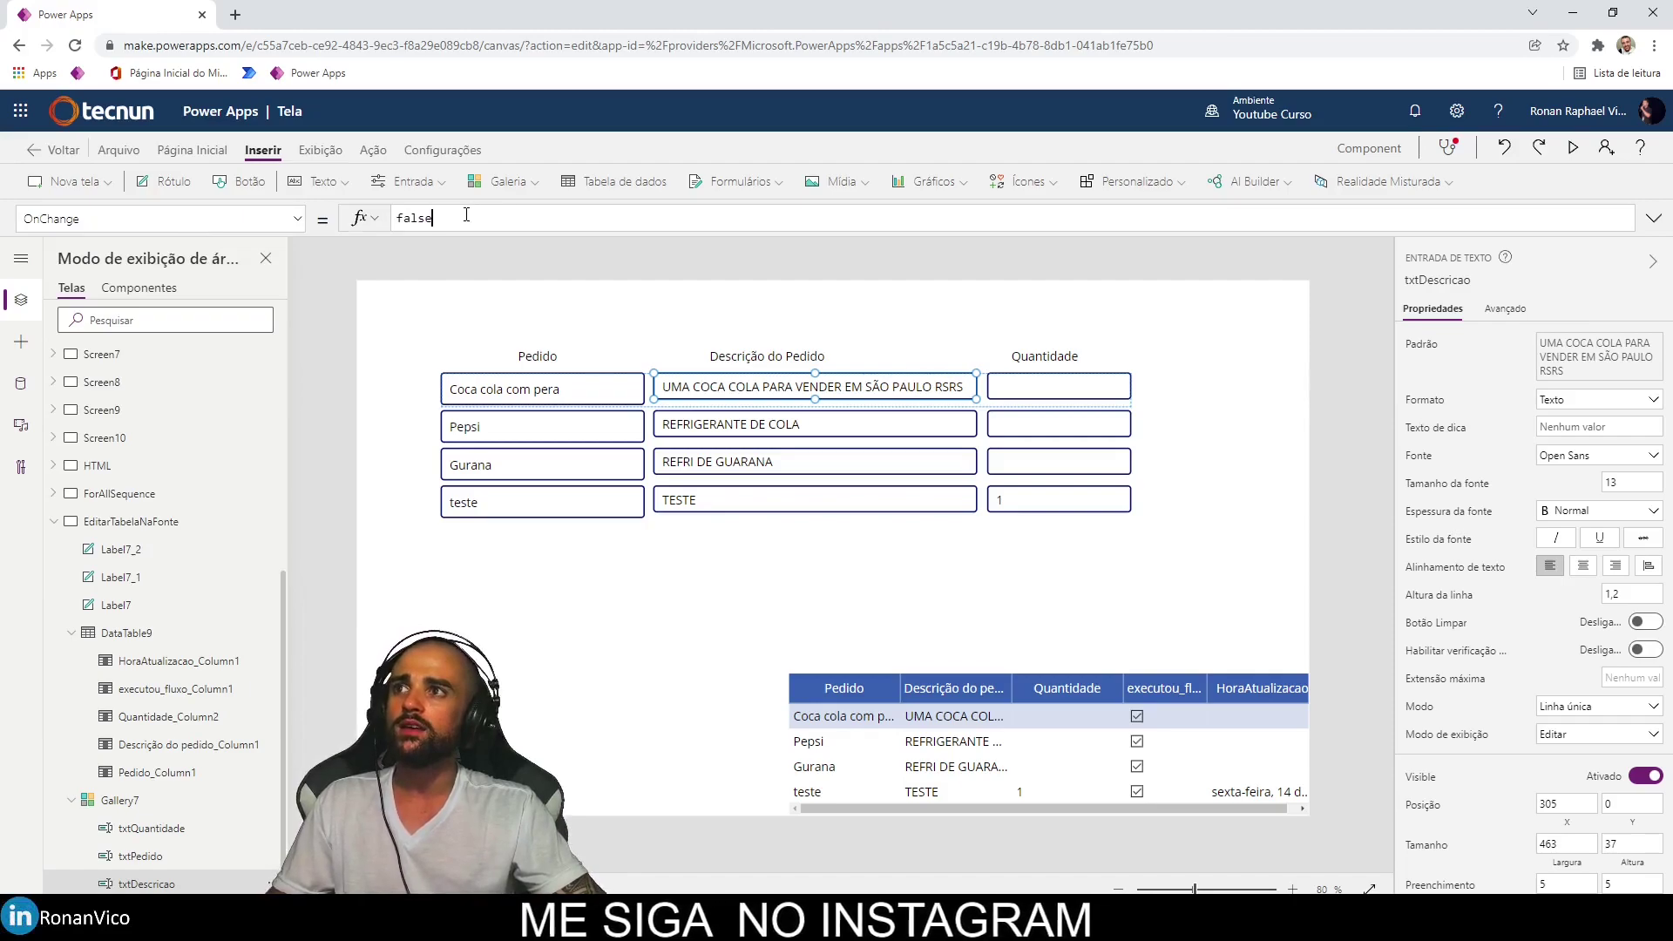
# Enter Patch(PEDIDOS;ThisItem;{'Descrição do pedido':txtDescricao.Text}) as the description's OnChange.
pyautogui.click(445, 227)
pyautogui.write('Patch(PEDIDOS;ThisItem;{Pedido:txtPedido.Text})')
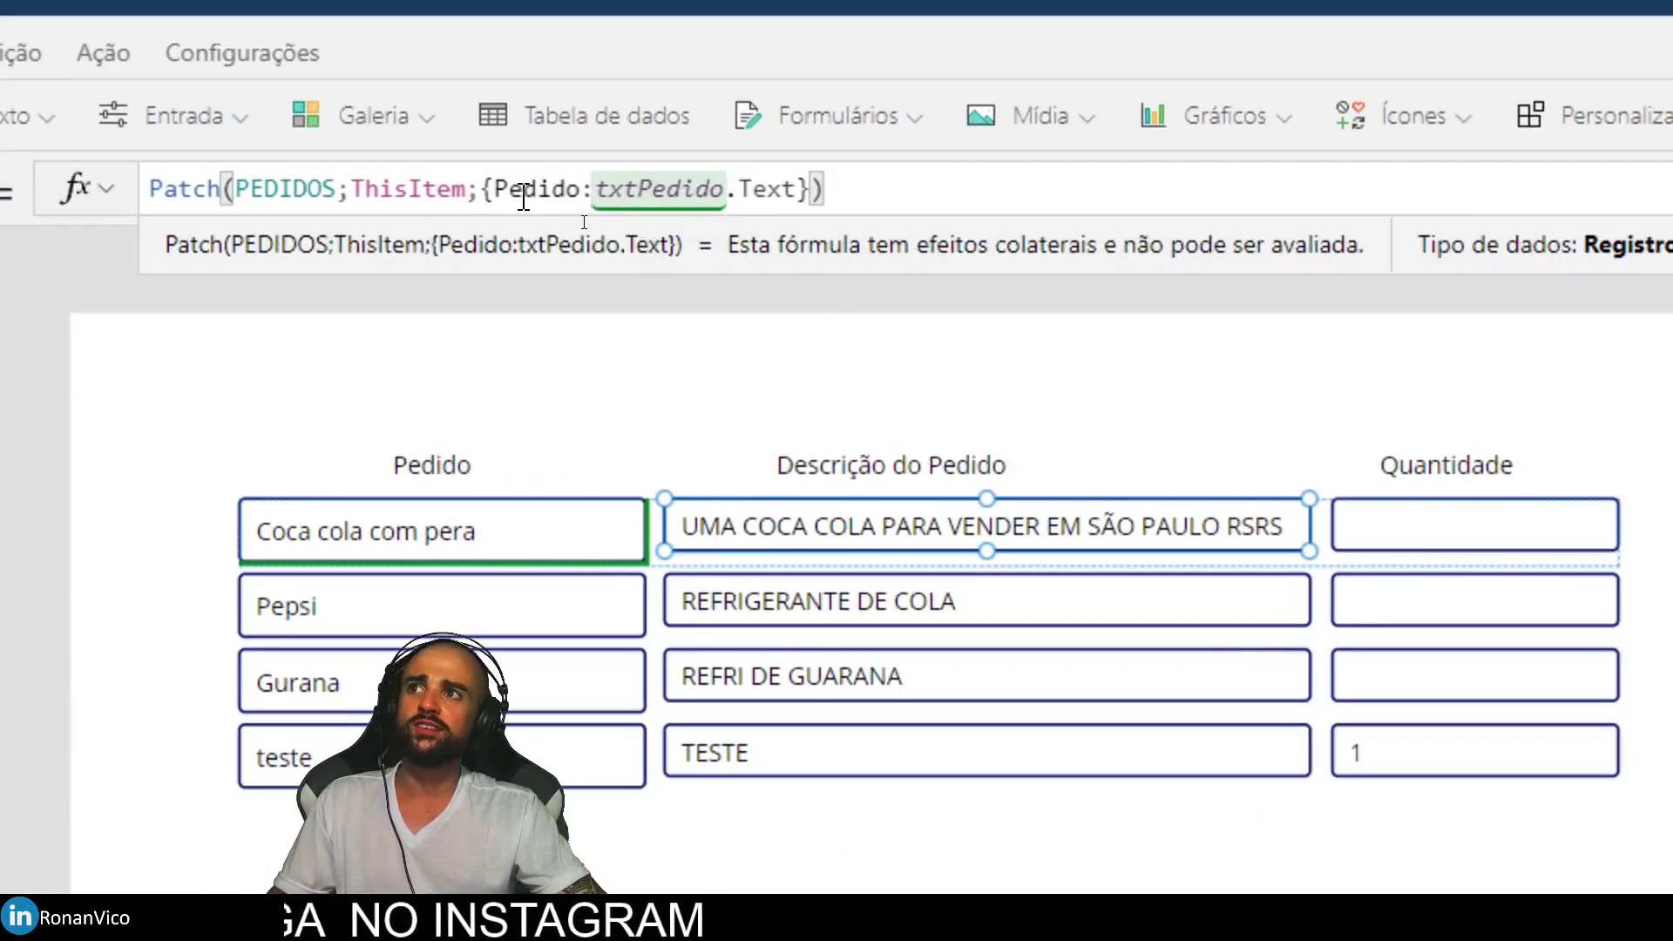
pyautogui.doubleClick(552, 190)
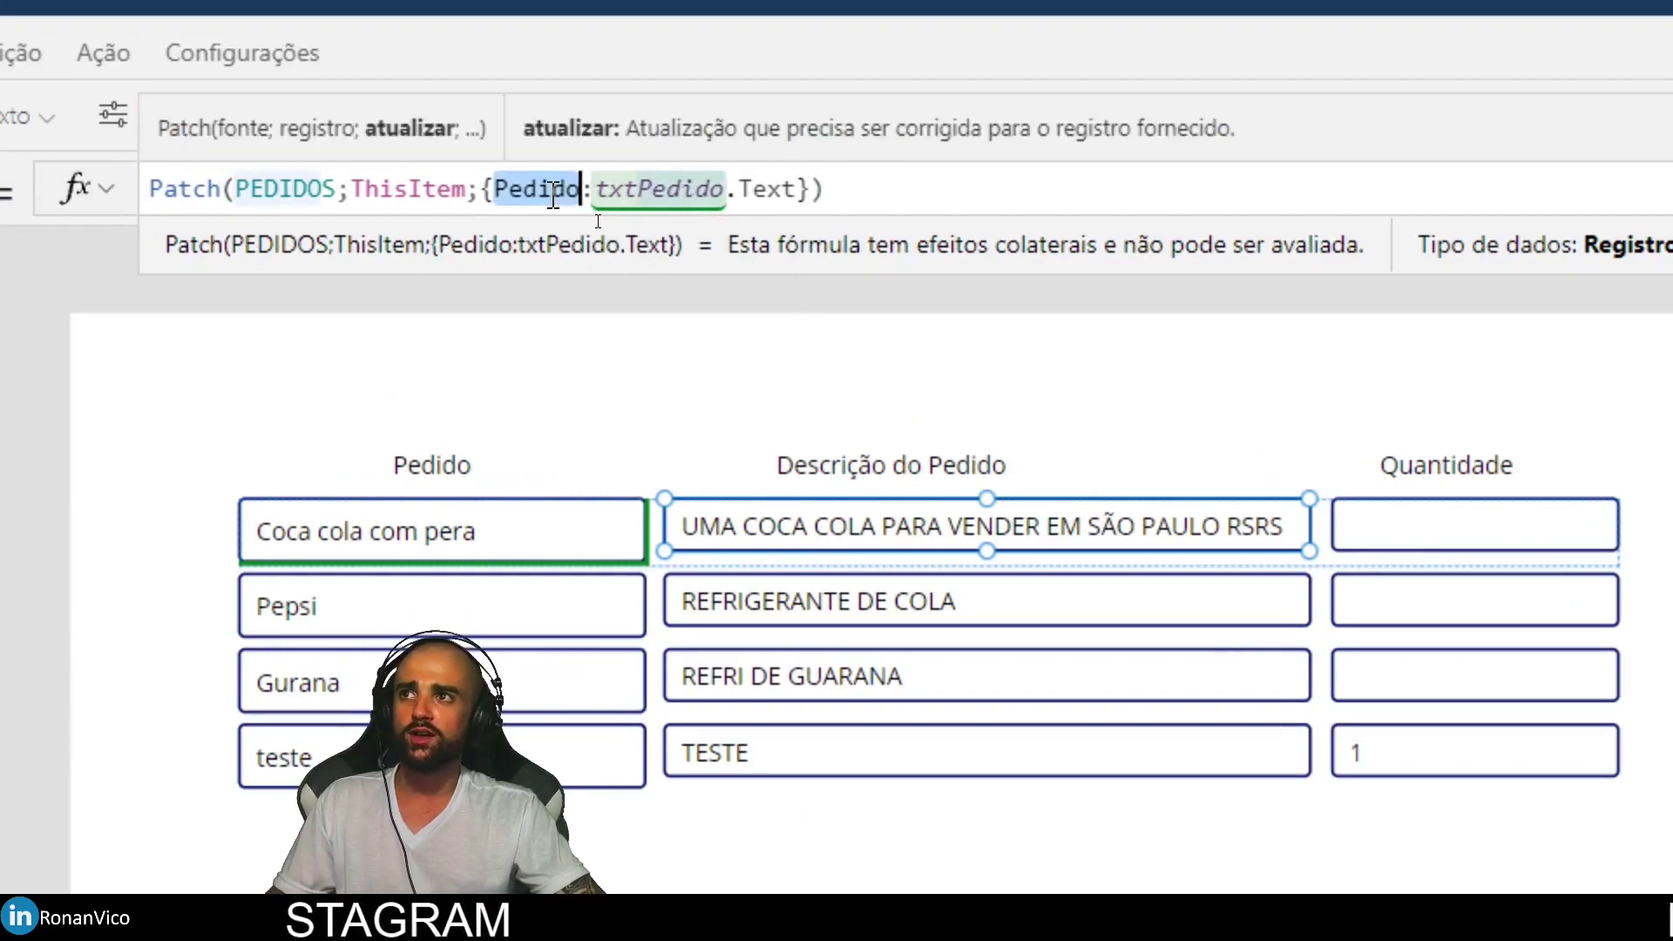
pyautogui.write('Des')
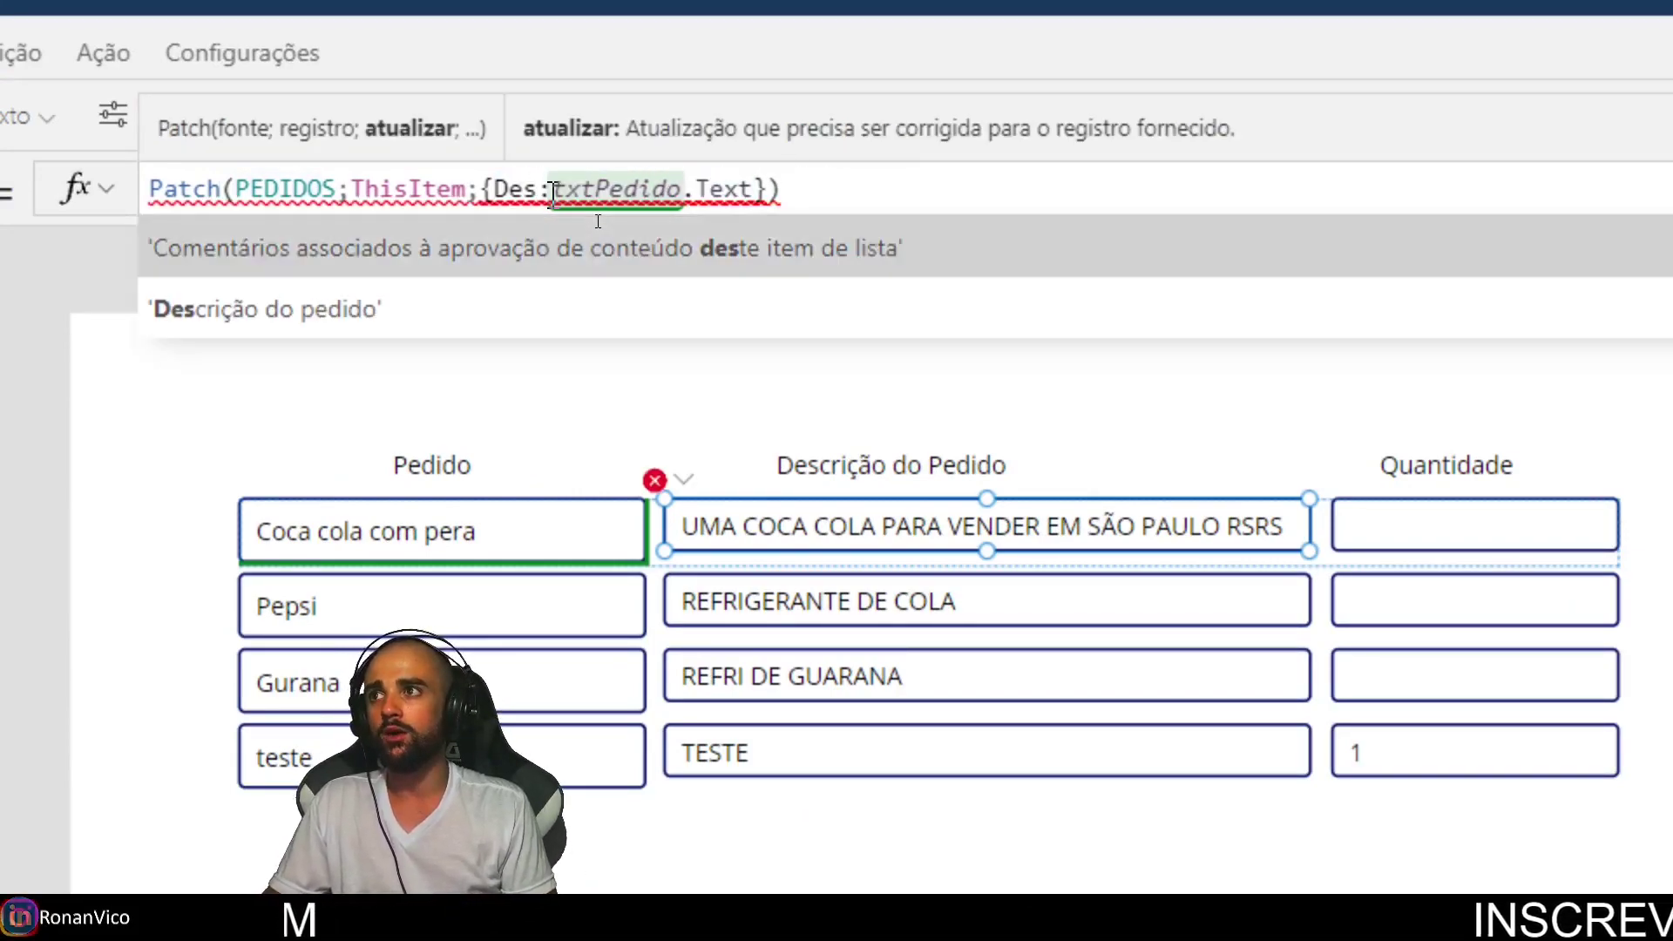
pyautogui.press('Tab')
pyautogui.hotkey('ctrl', 'shift', 'Right')
pyautogui.write('tDescr')
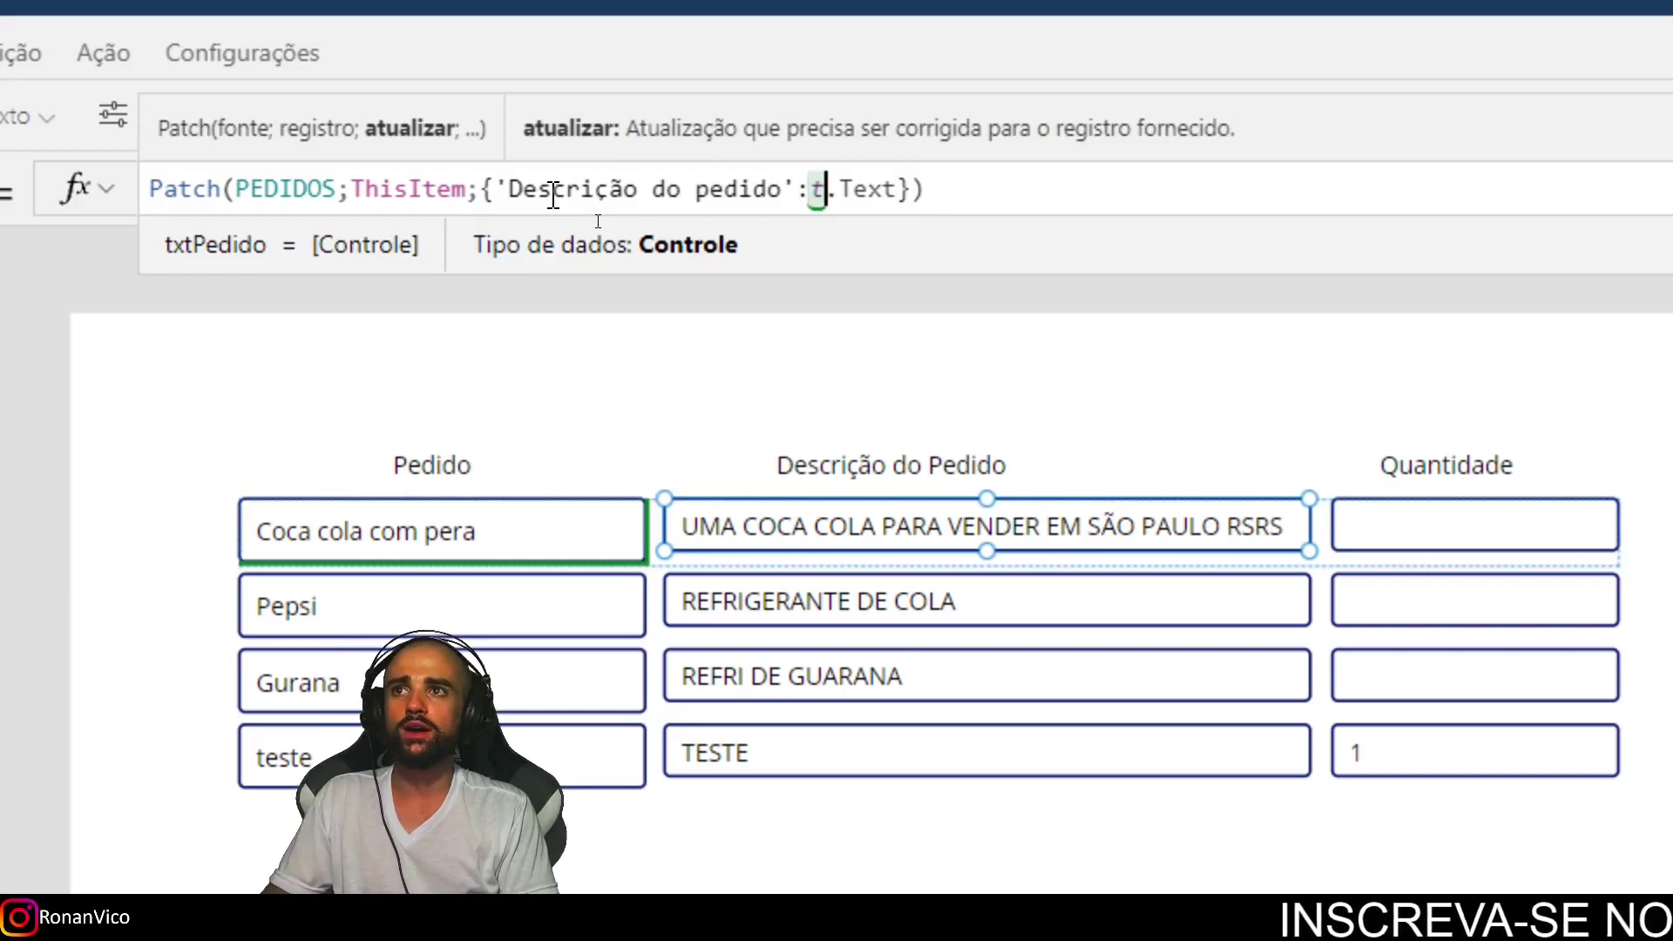
pyautogui.write('icao')
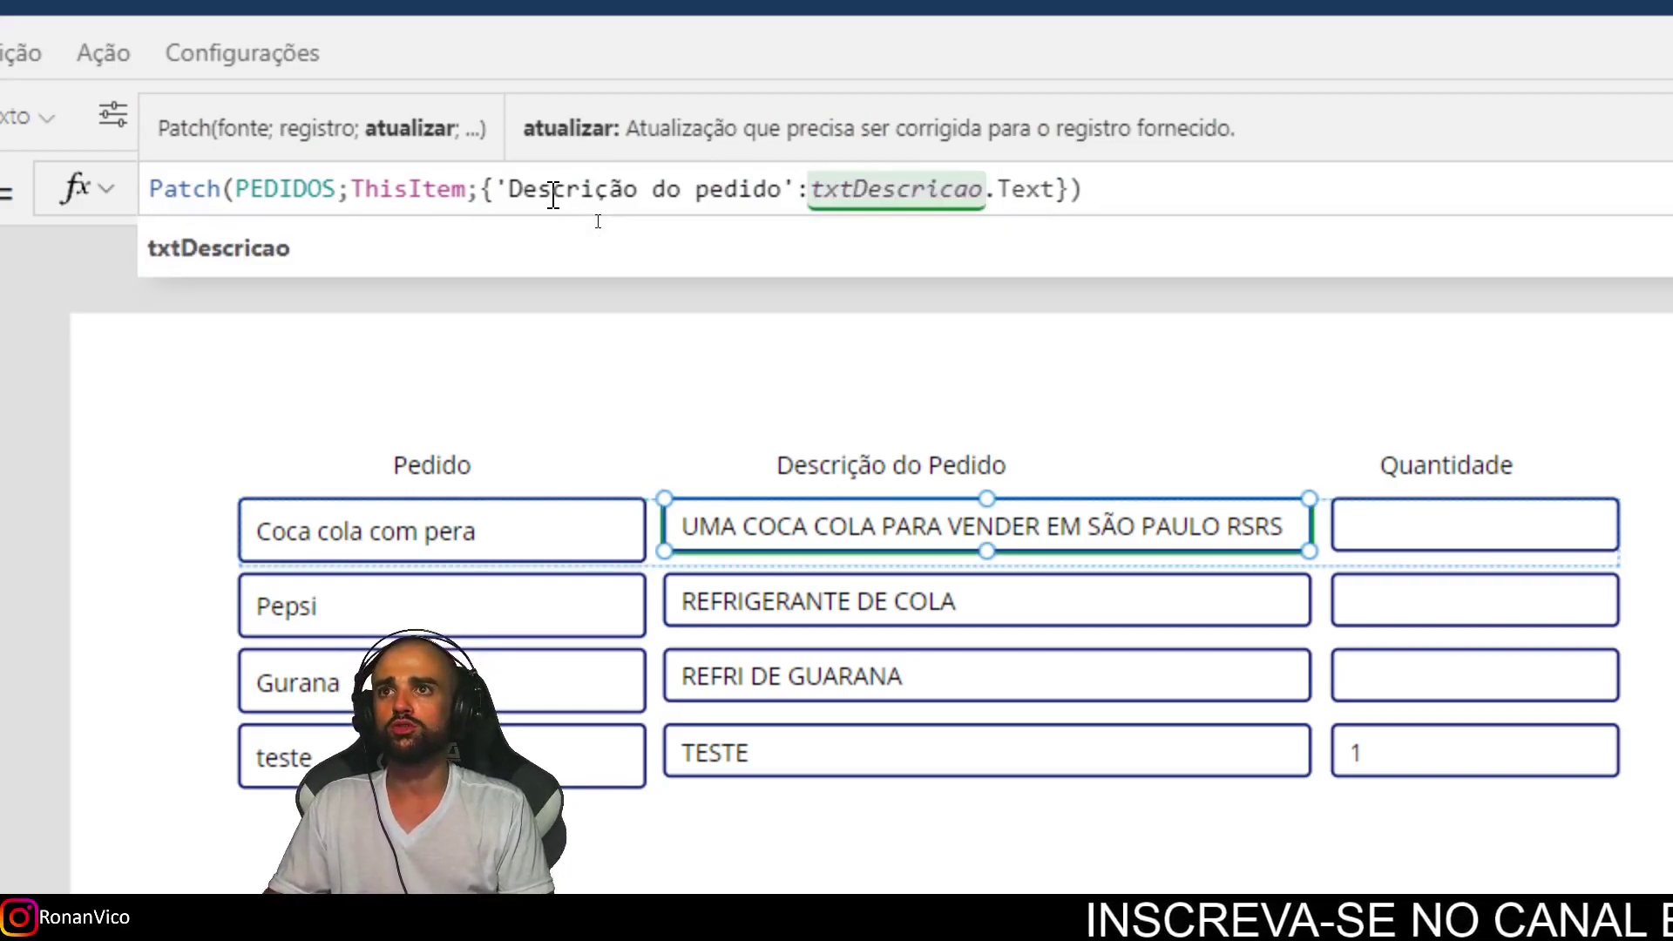
pyautogui.press('End')
pyautogui.hotkey('shift', 'Home')
pyautogui.hotkey('ctrl', 'c')
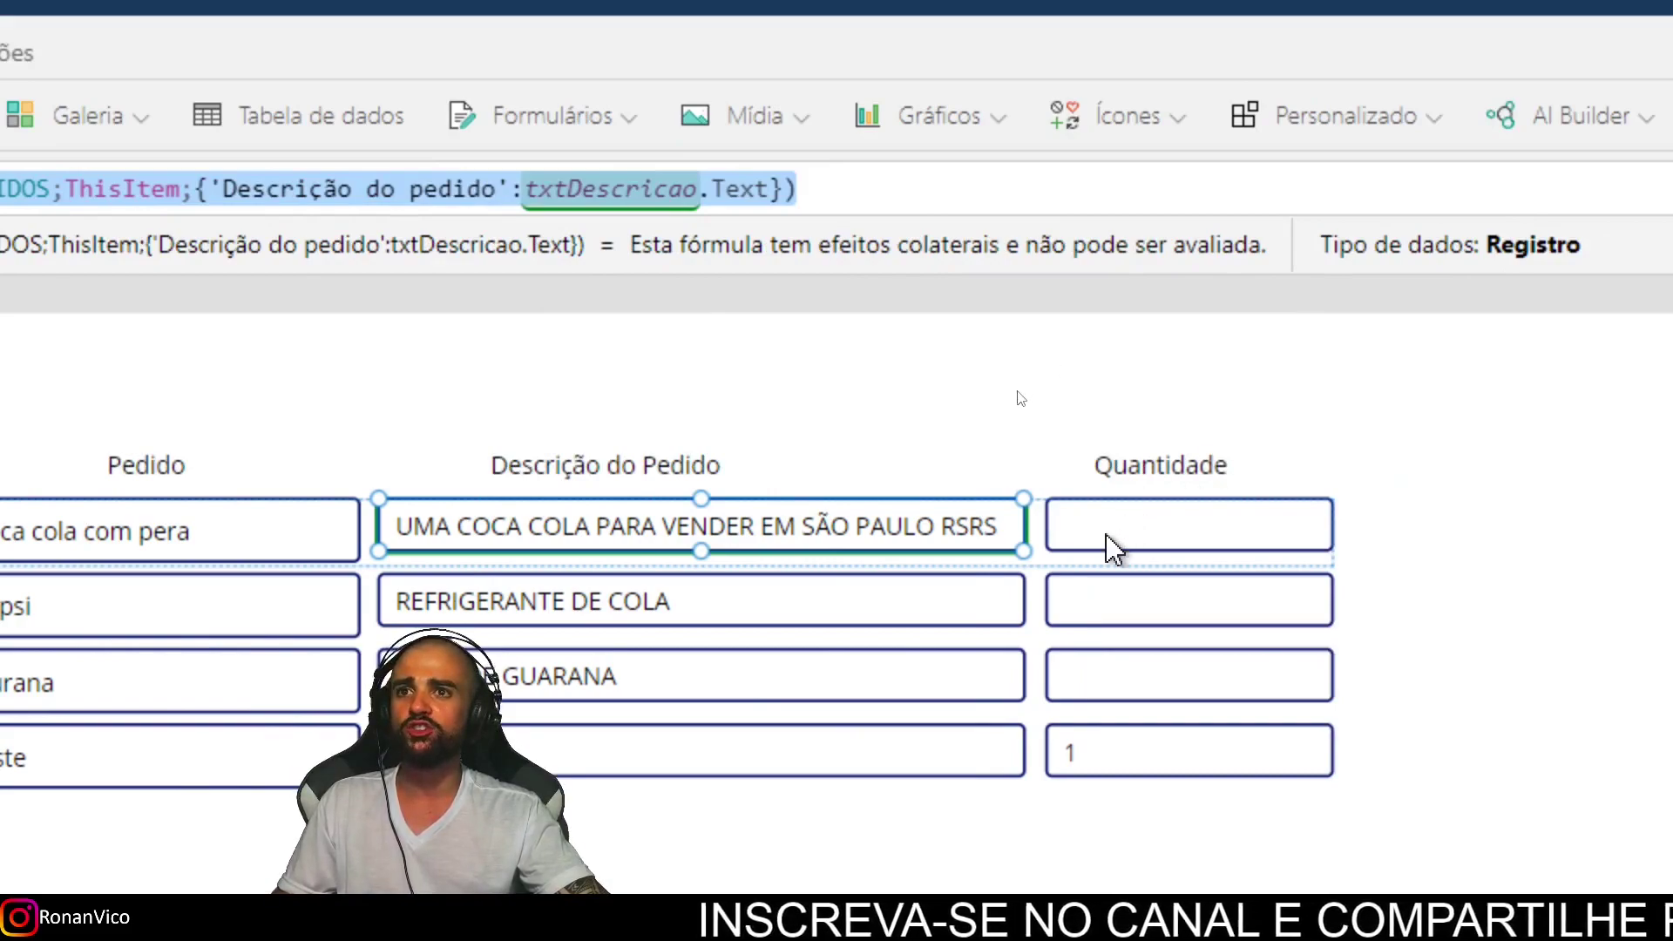
pyautogui.click(1113, 547)
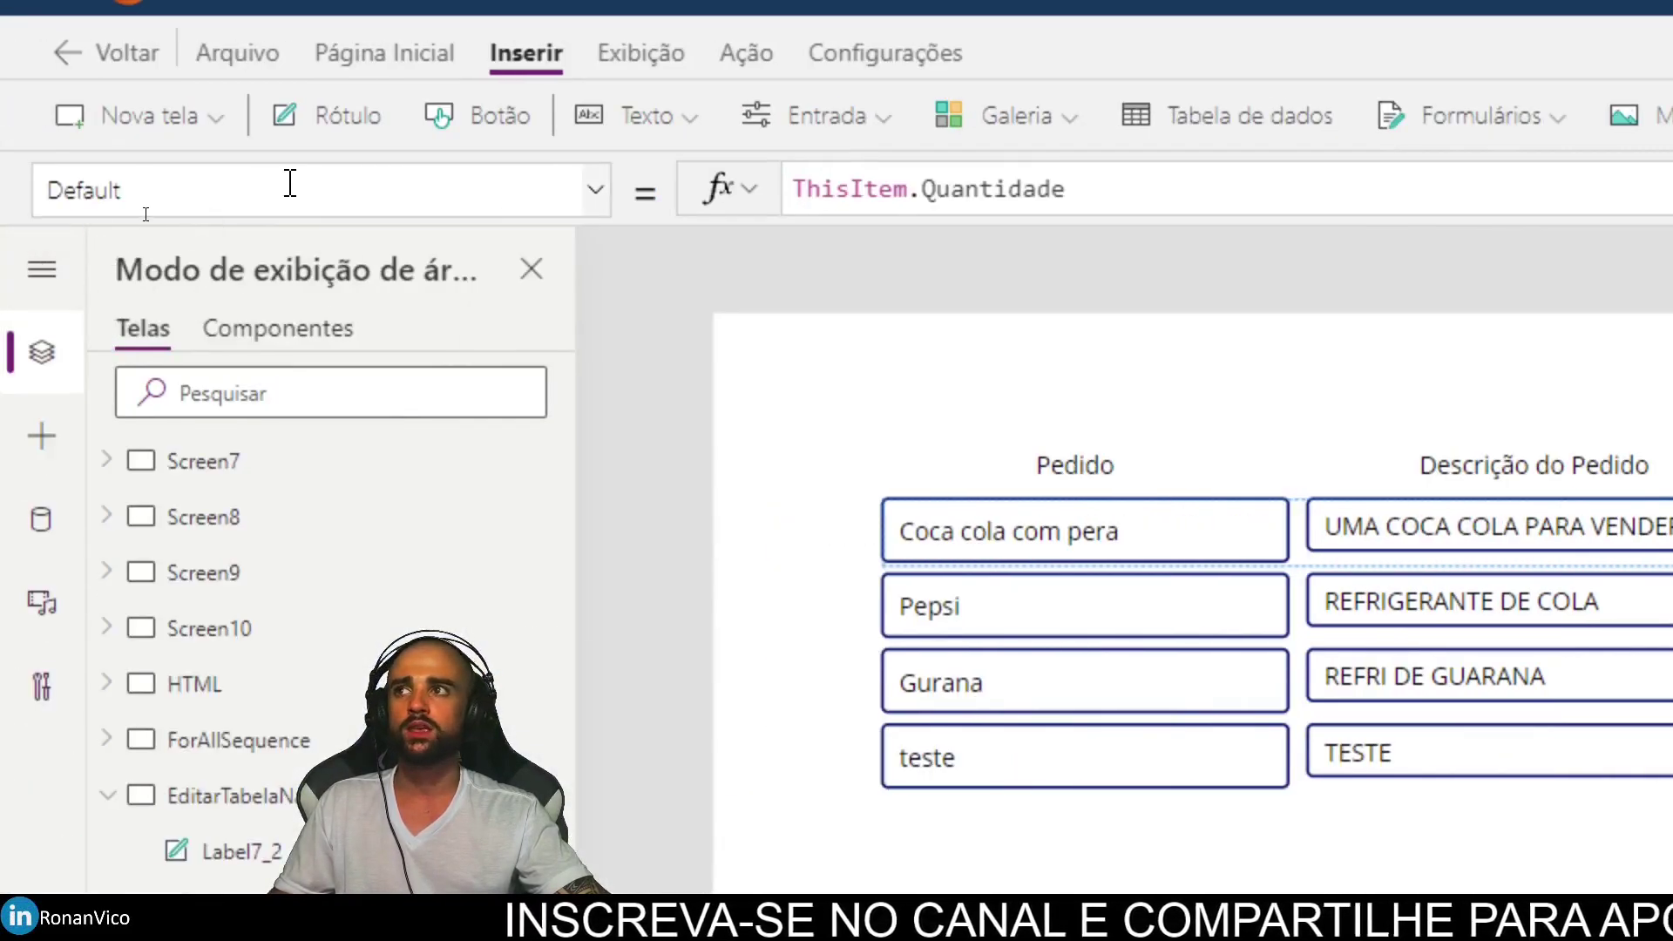
# Replace txtQuantidade's OnChange formula with the copied description Patch formula.
pyautogui.click(292, 182)
pyautogui.write('OnChange')
pyautogui.press('Return')
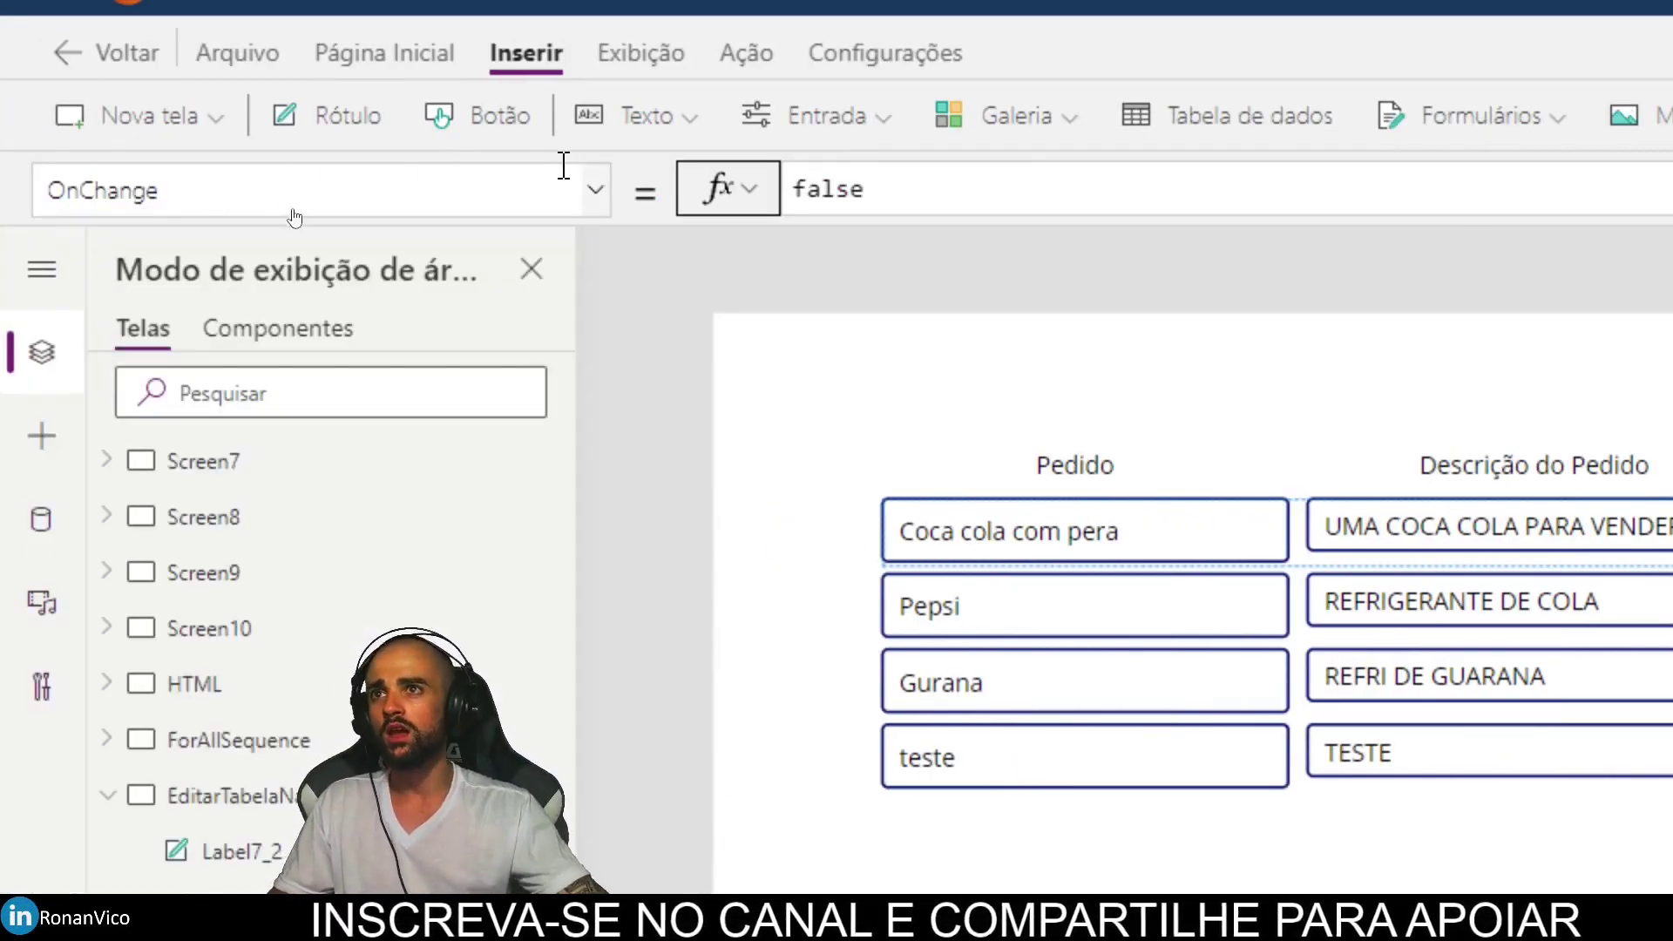
pyautogui.doubleClick(860, 190)
pyautogui.hotkey('ctrl', 'v')
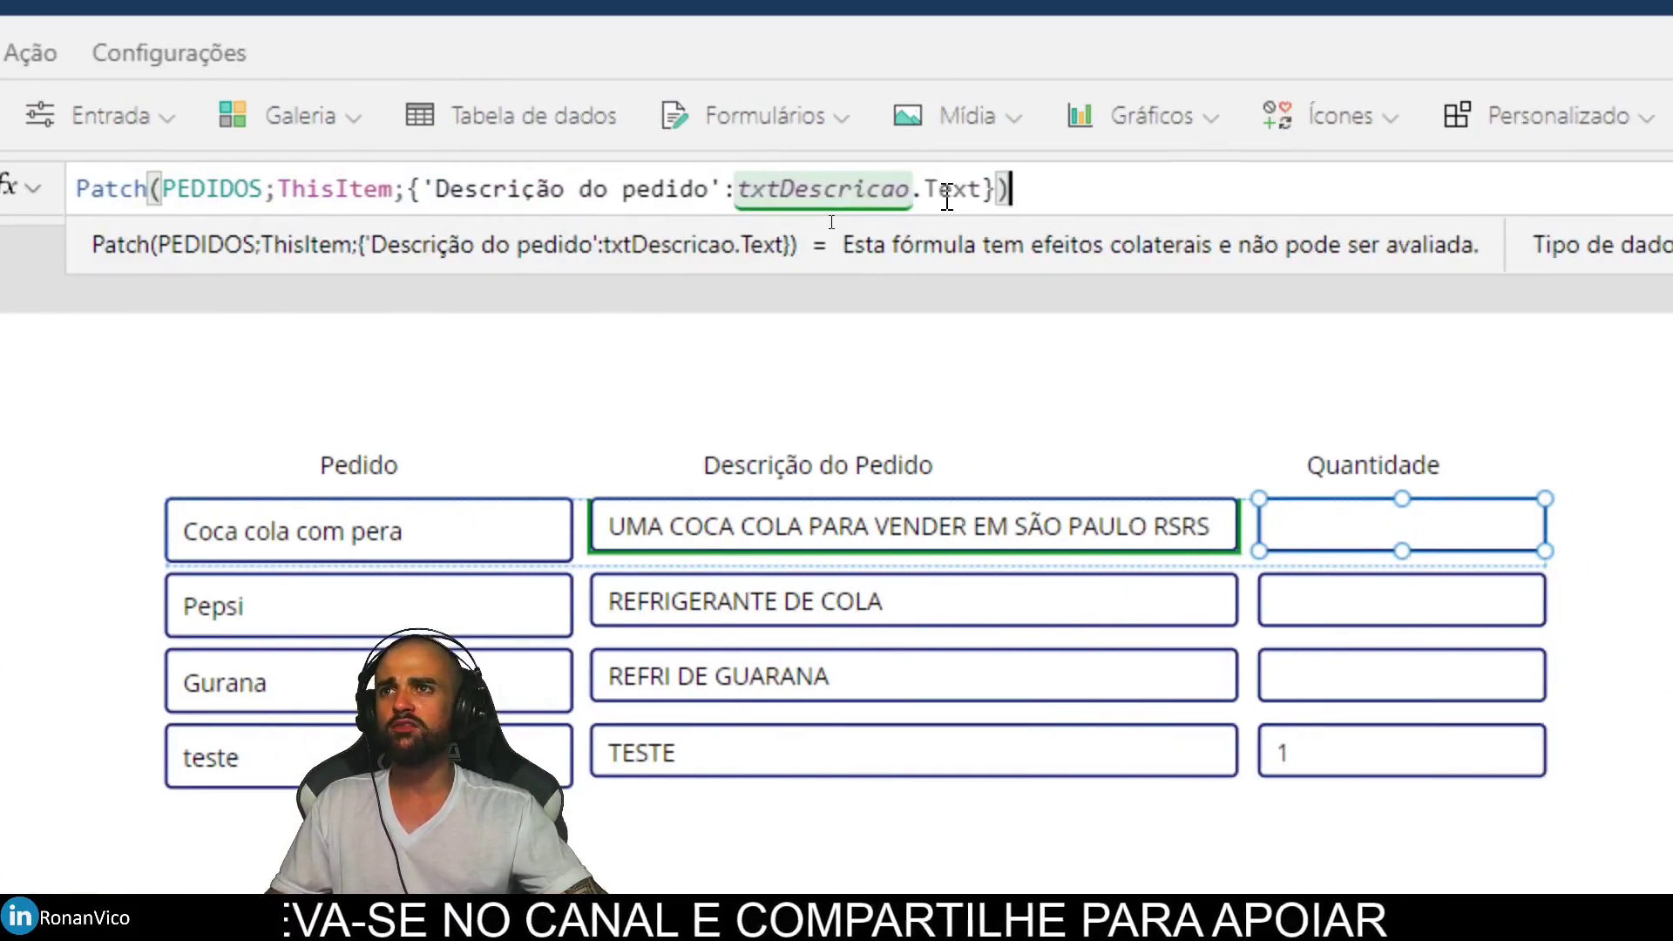
# Adapt it to Patch(PEDIDOS;ThisItem;{Quantidade:Value(txtQuantidade.Text)}).
pyautogui.moveTo(722, 190); pyautogui.dragTo(418, 187)
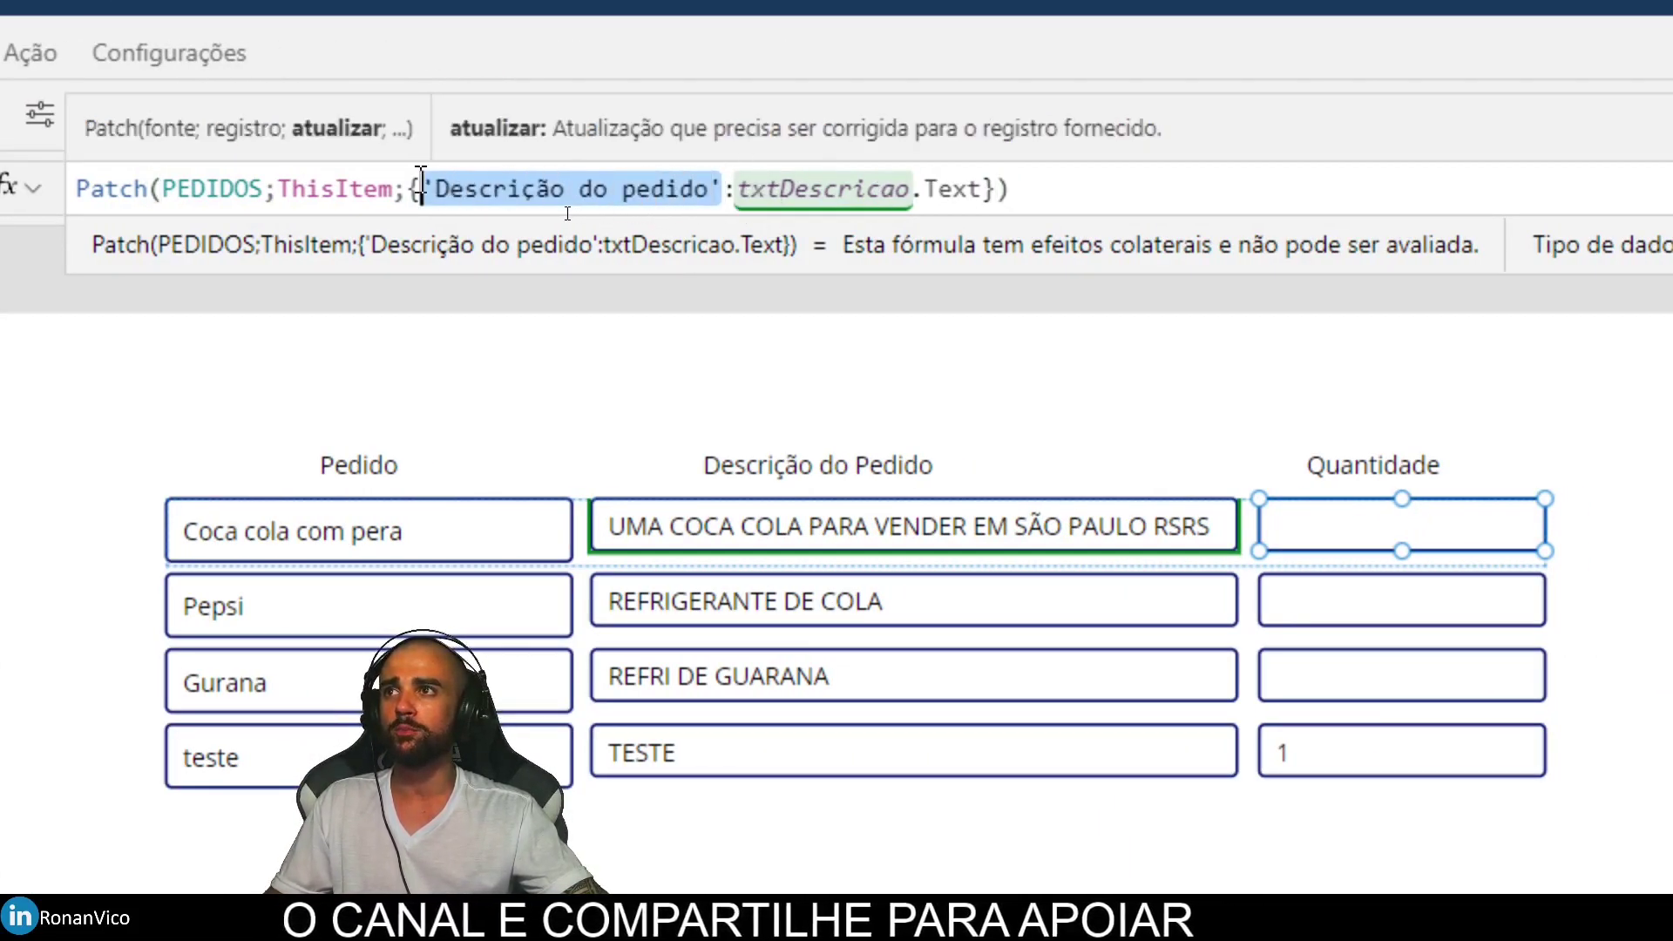
pyautogui.write('quan')
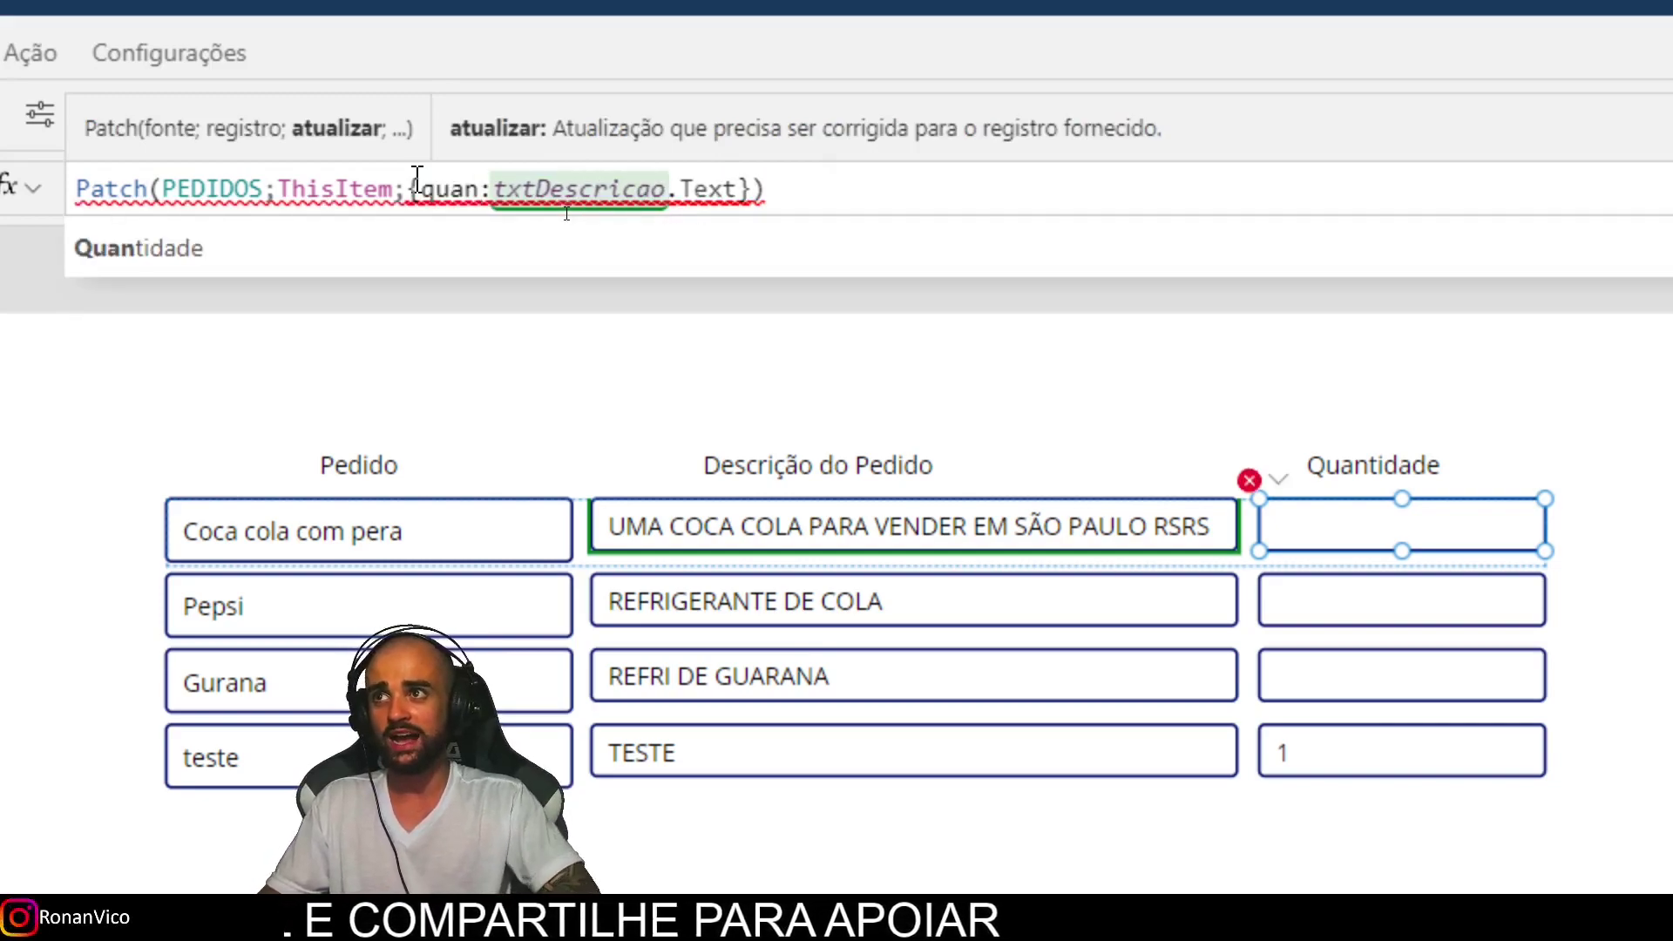
pyautogui.press('Tab')
pyautogui.doubleClick(667, 189)
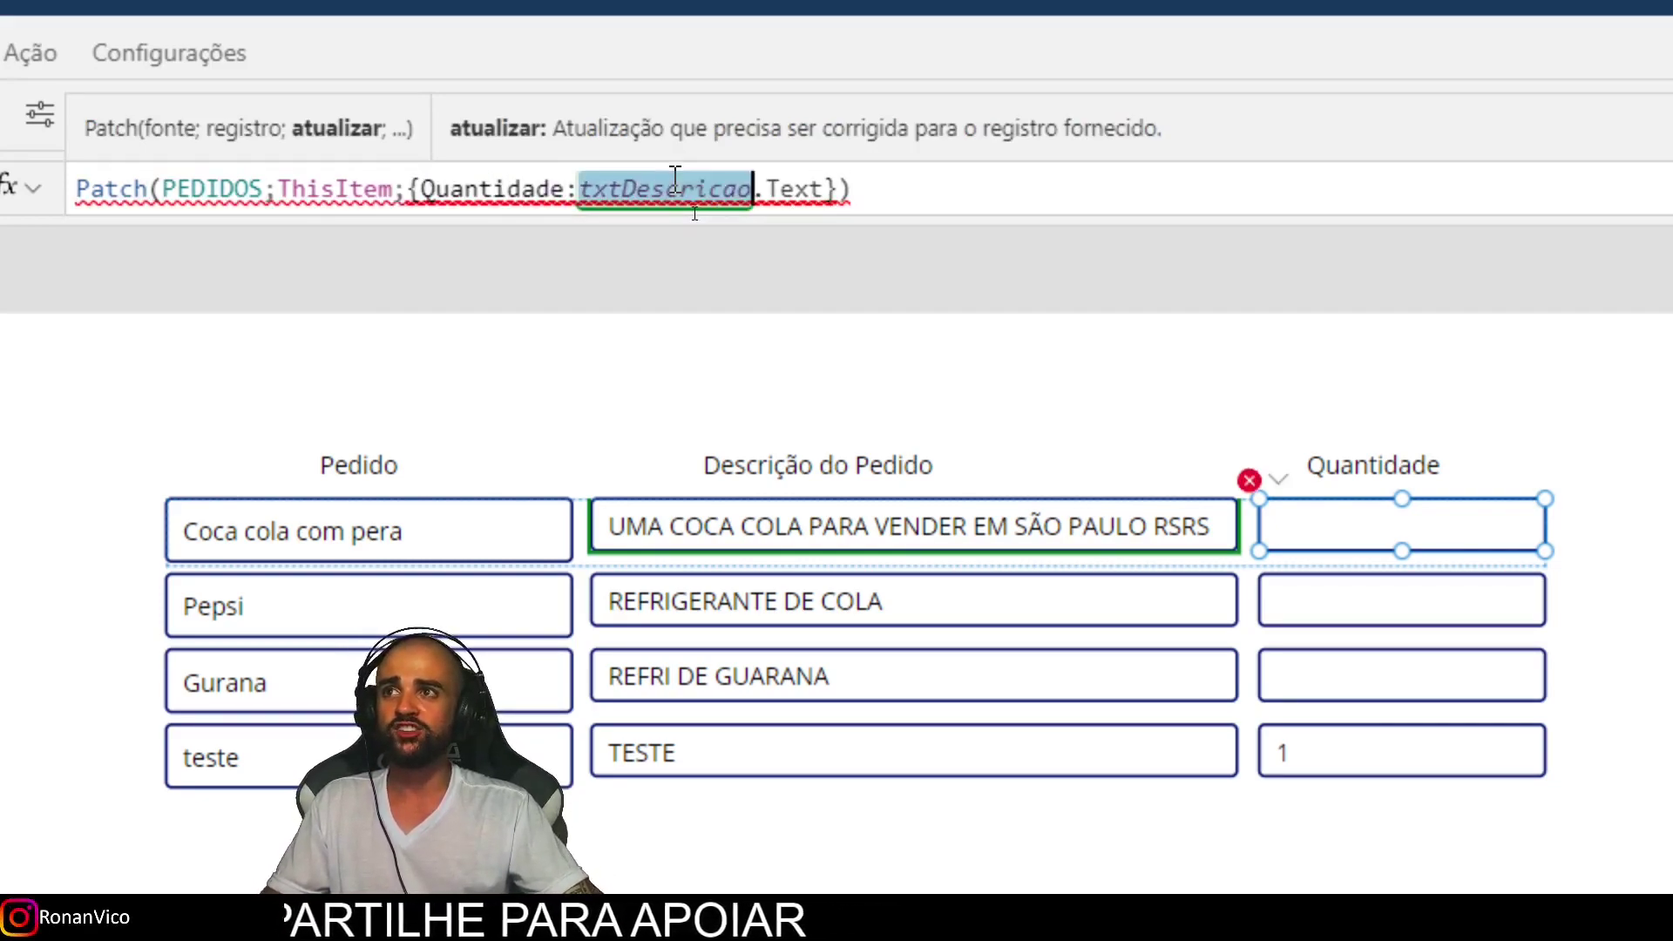
pyautogui.write('txtQua')
pyautogui.press('Tab')
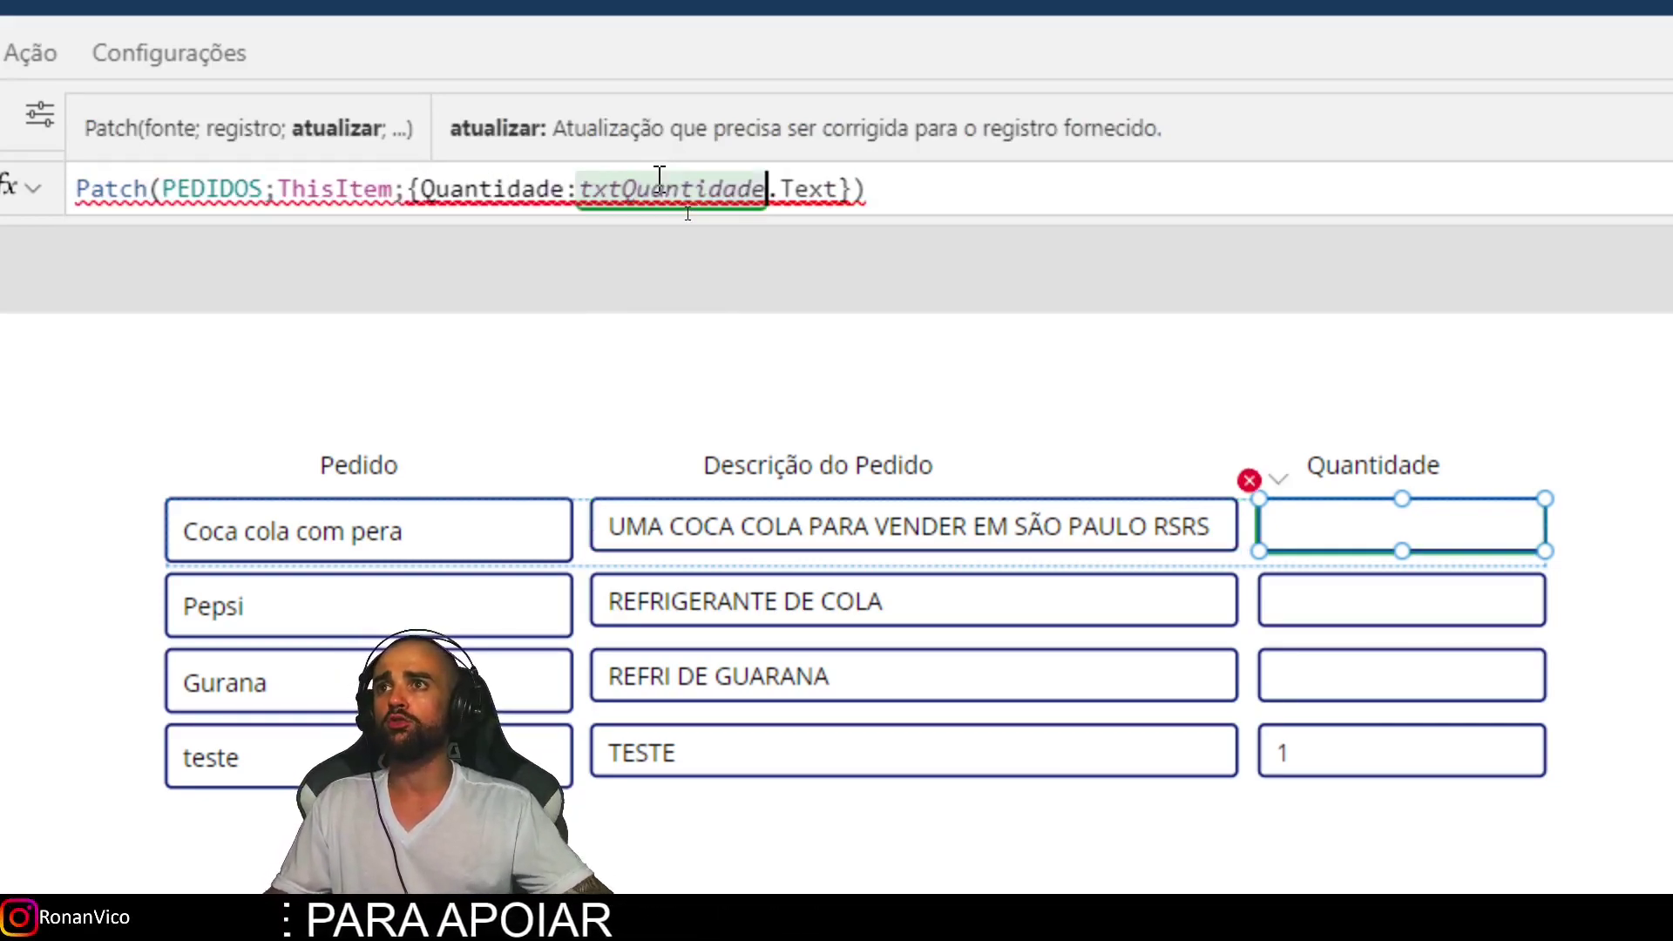
pyautogui.click(581, 190)
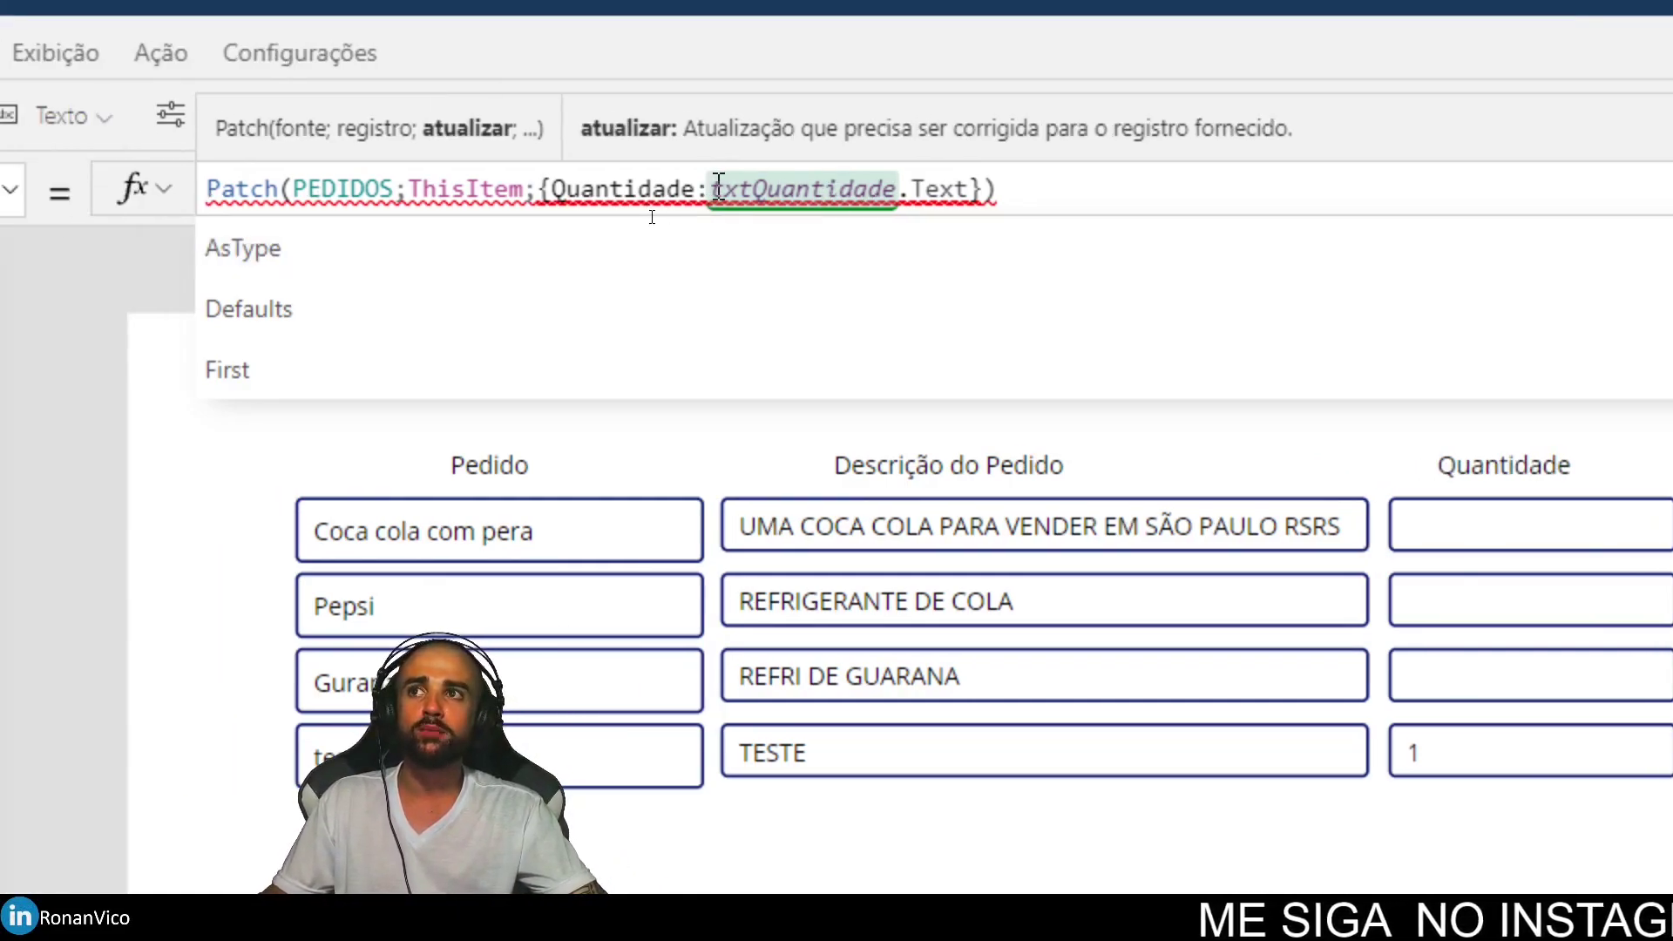
pyautogui.write('Value(')
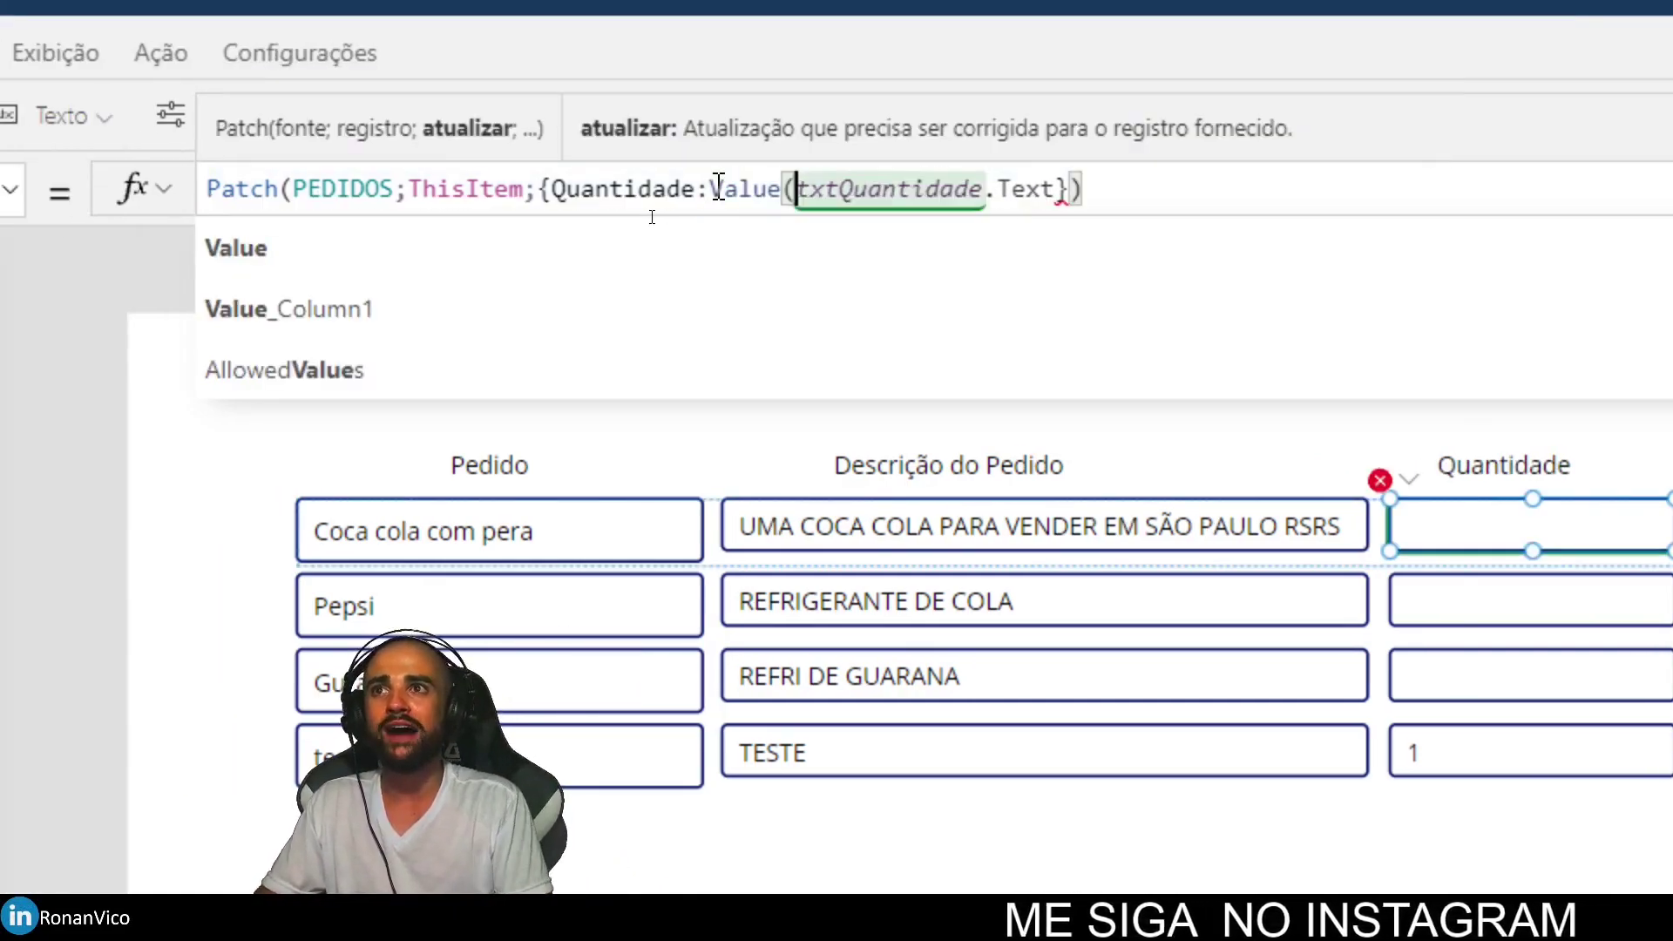
pyautogui.press('End')
pyautogui.press('Left')
pyautogui.press('Left')
pyautogui.write(')')
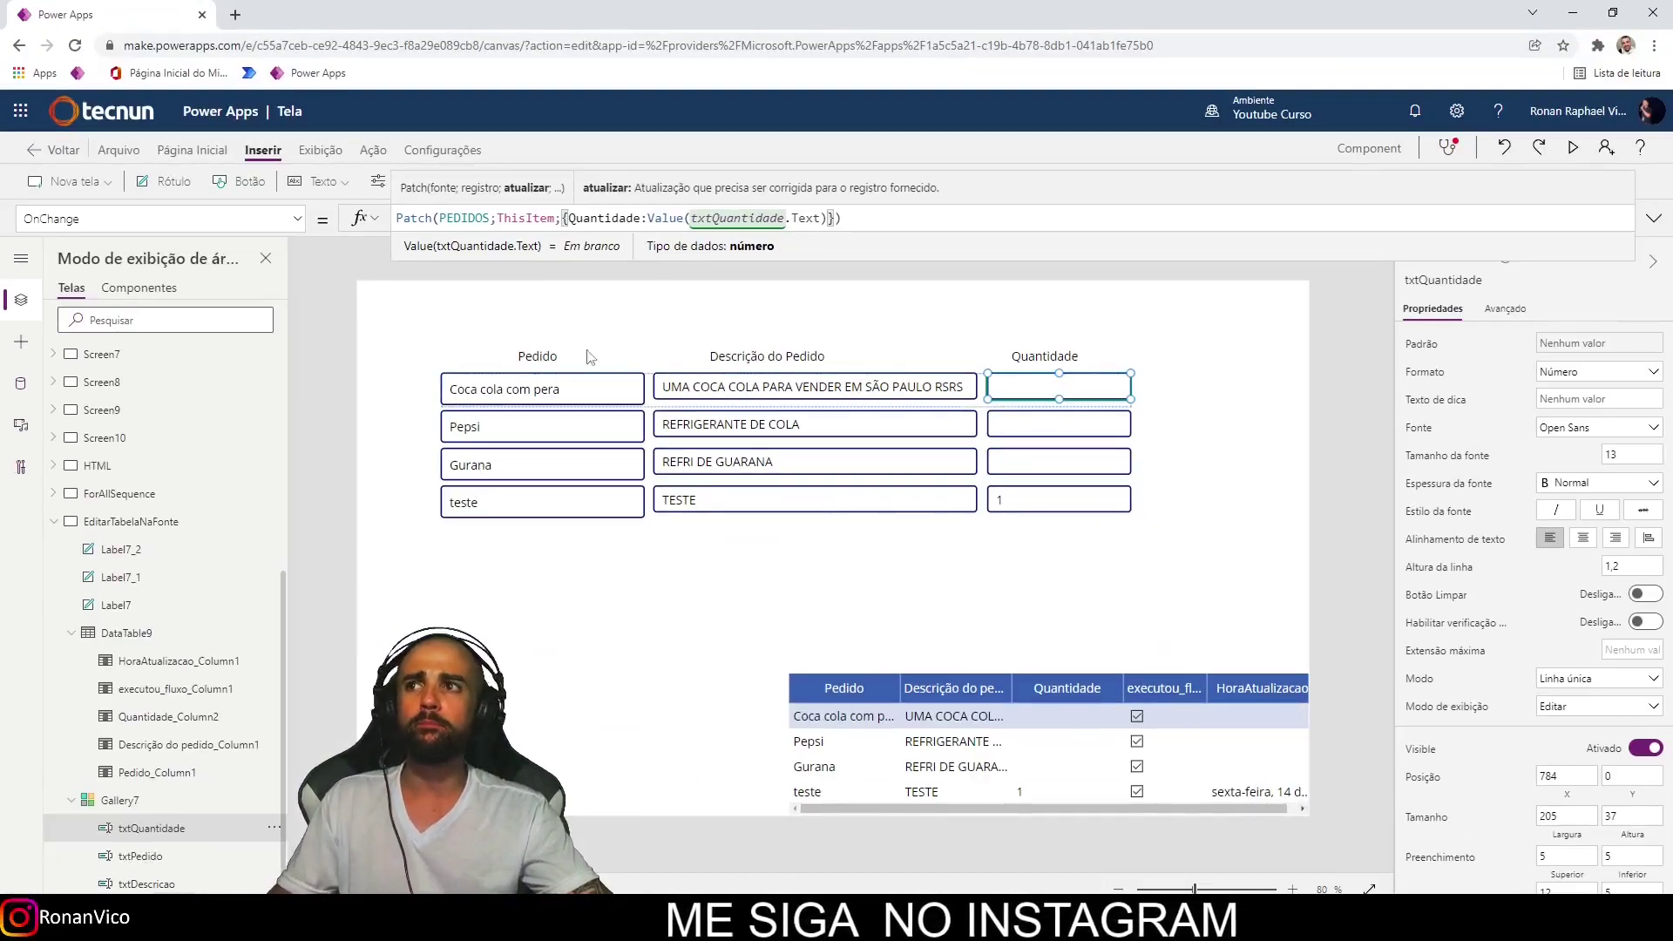
pyautogui.click(589, 254)
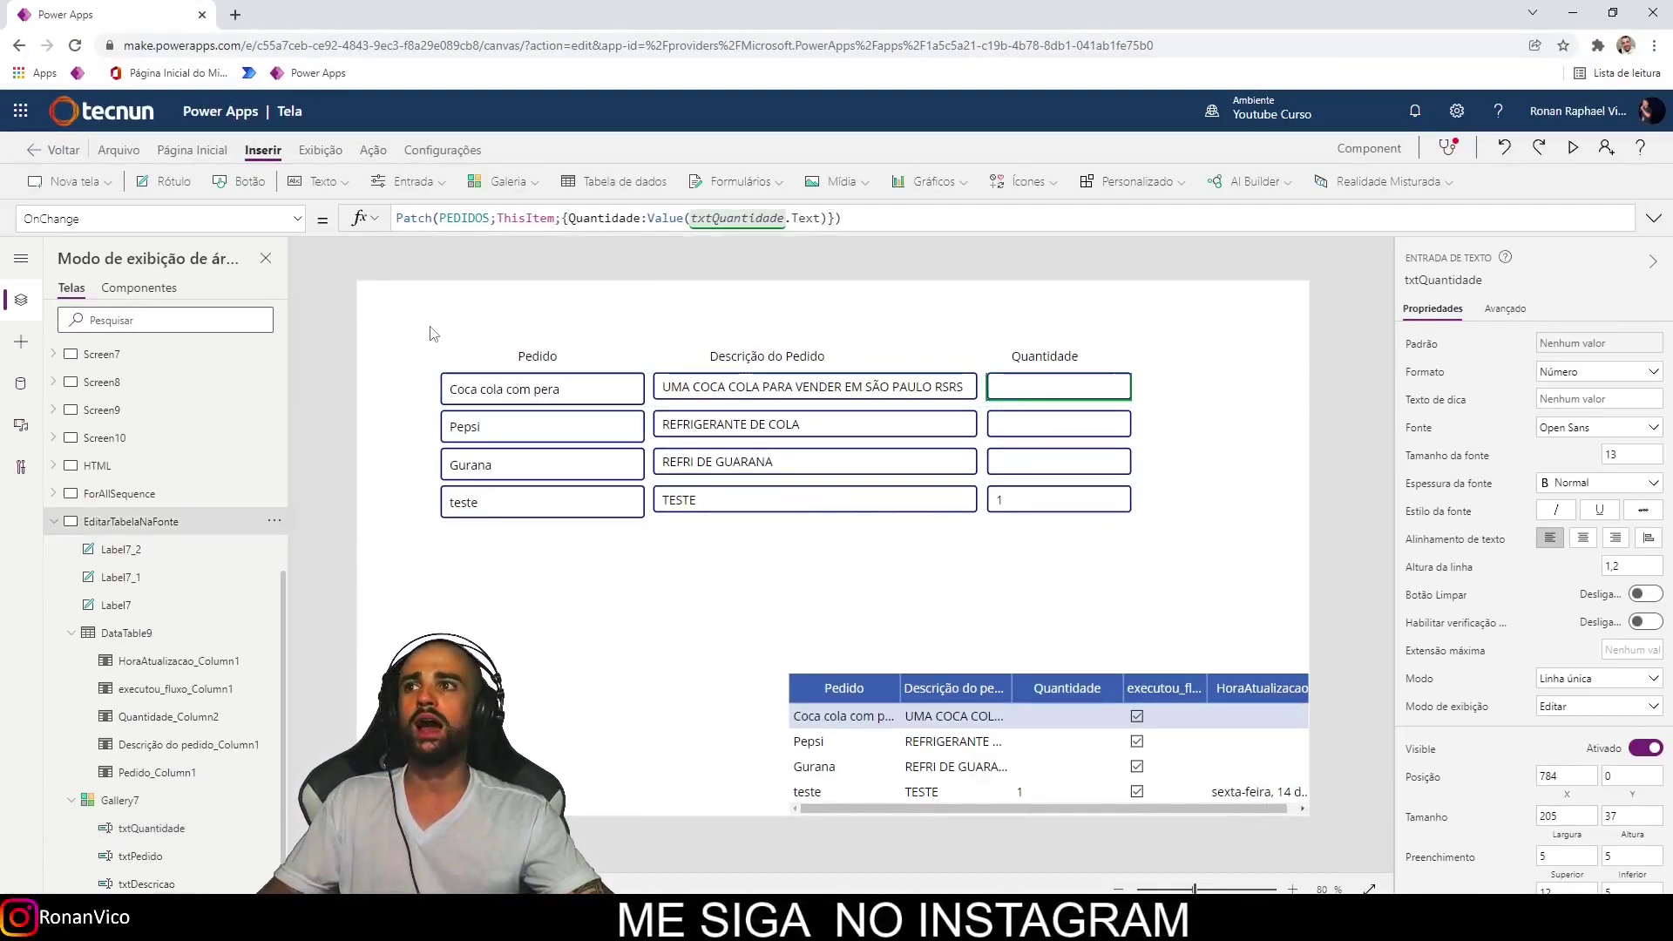
# Preview the app beside the PEDIDOS list and refresh the list to verify the saved edits.
pyautogui.press('super+Left')
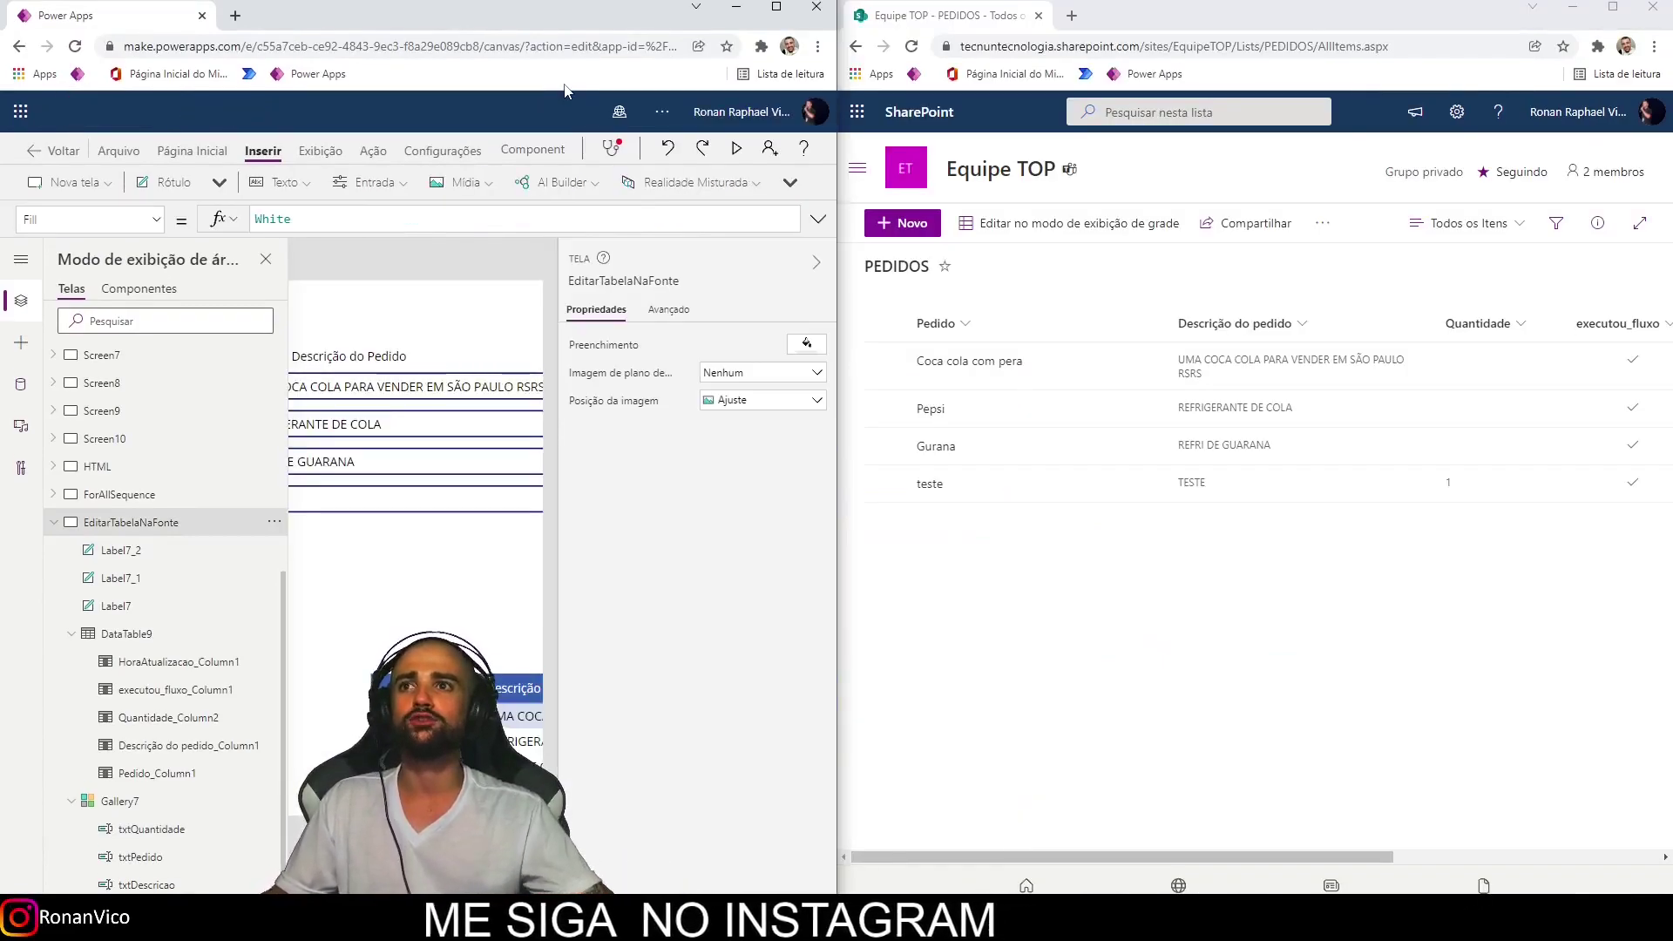
pyautogui.click(815, 262)
pyautogui.click(265, 259)
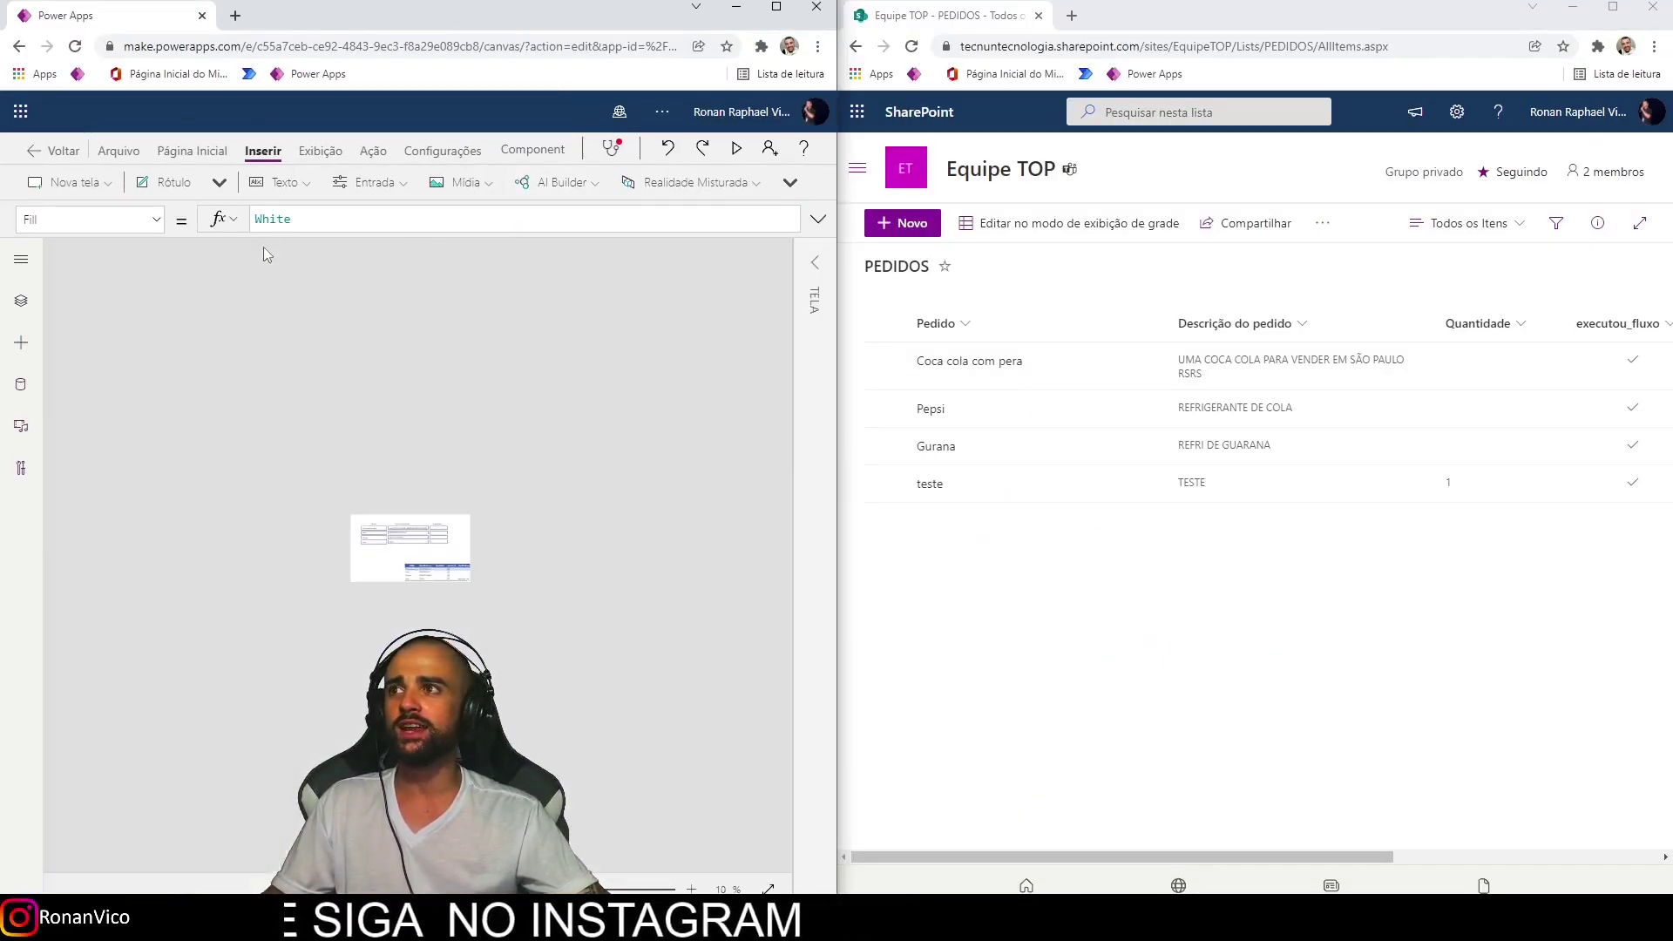
pyautogui.press('F5')
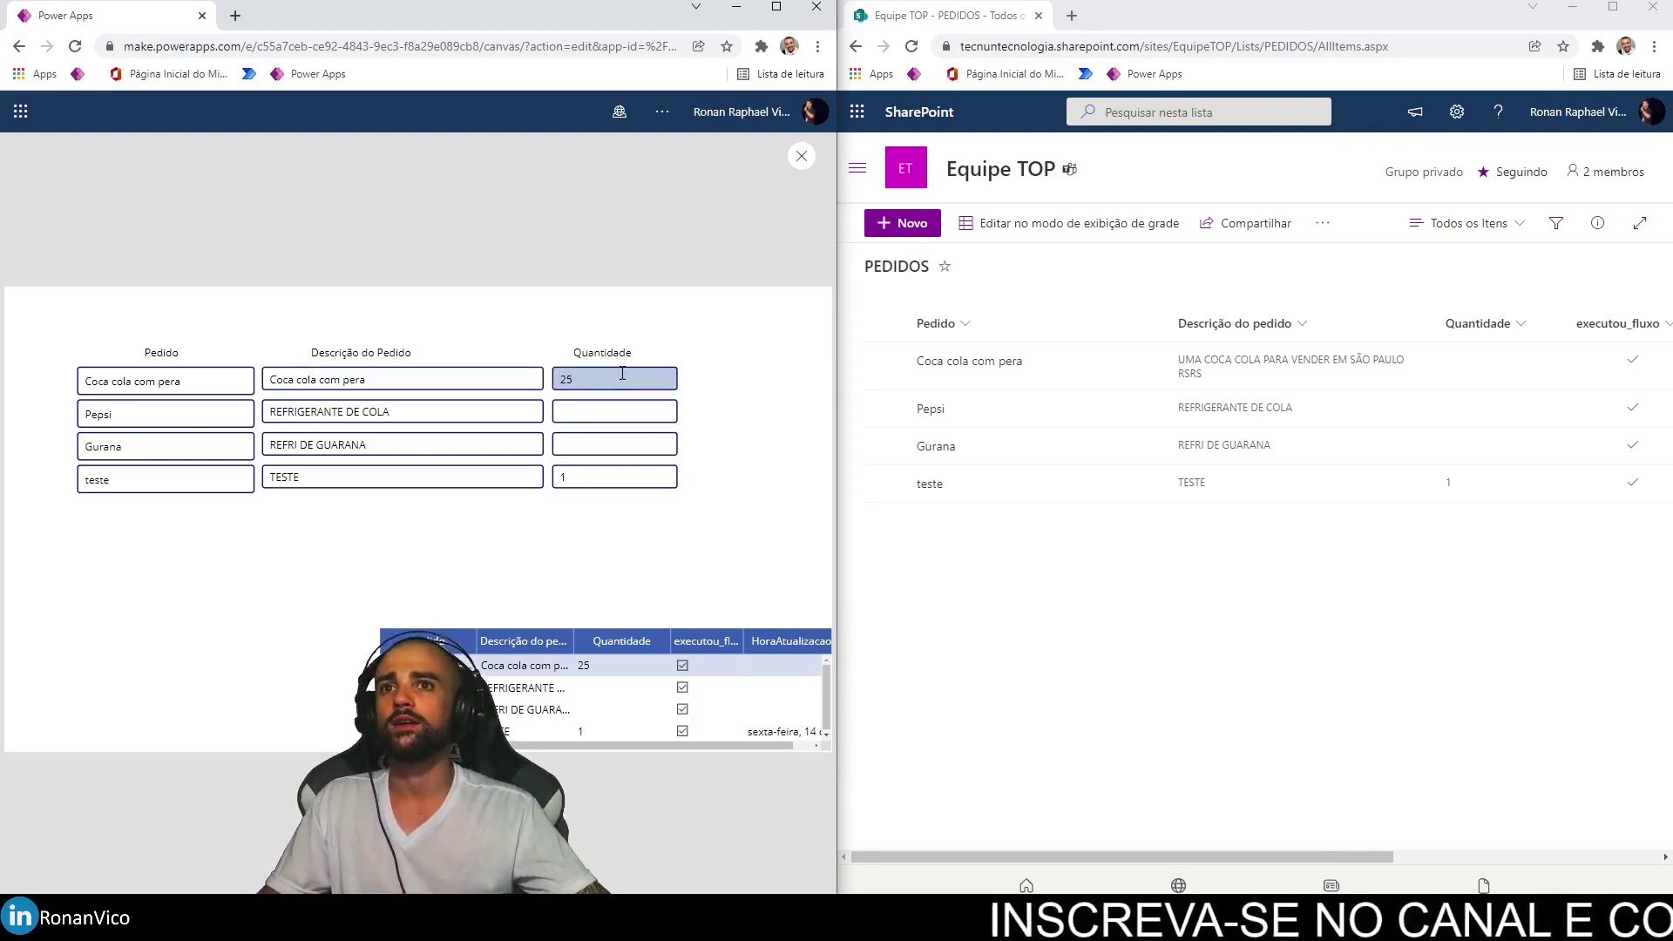
pyautogui.press('F5')
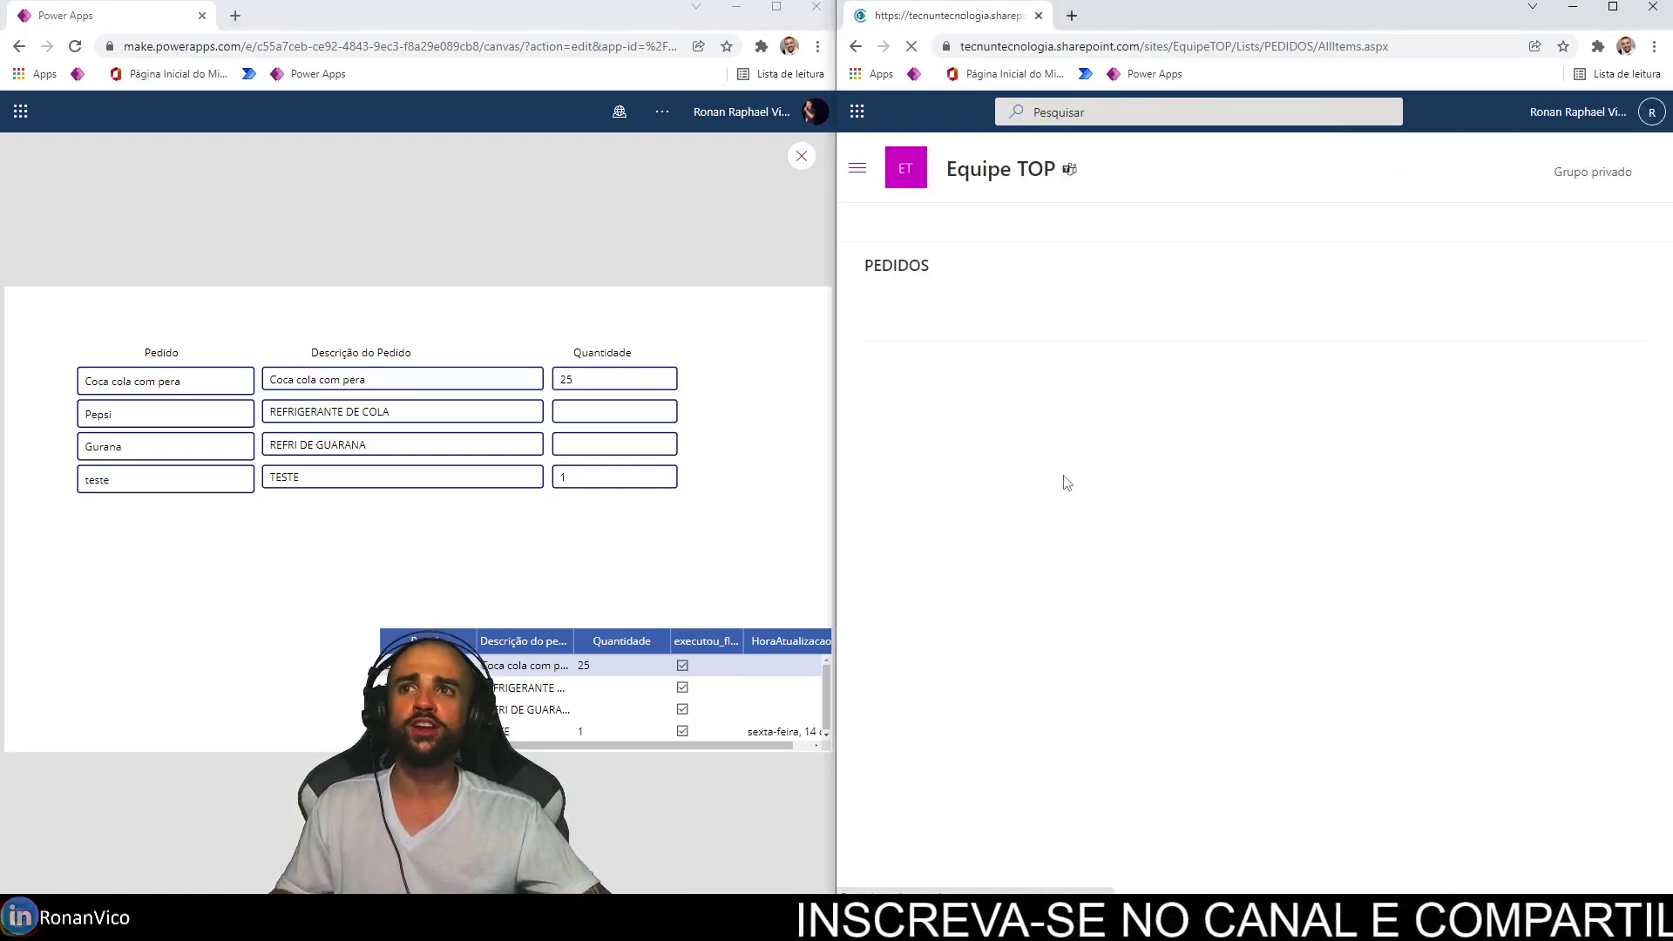